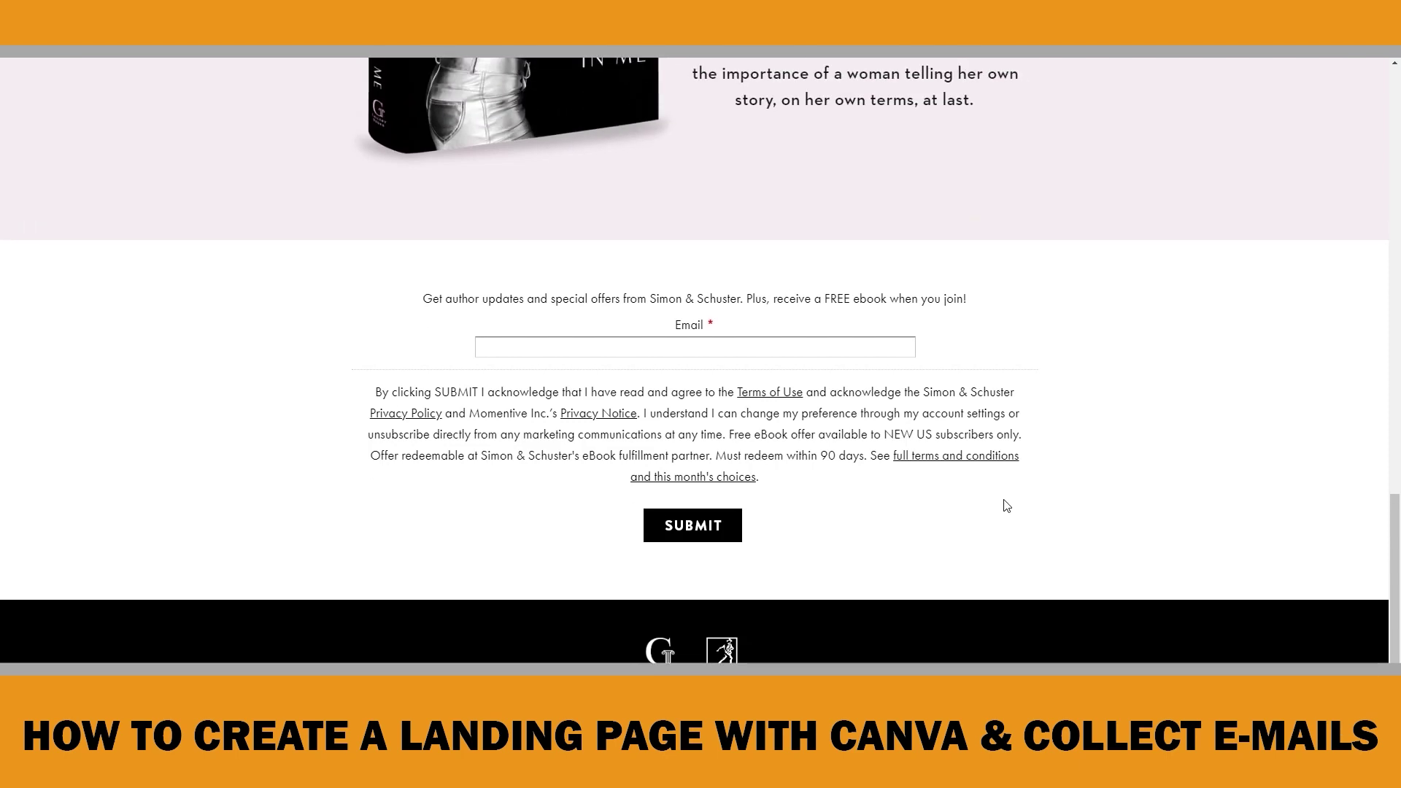
Scroll back up the example page and start a design search on the Canva home page
{"action": "scroll", "coordinate": [1007, 504], "scroll_direction": "up", "scroll_amount": 10}
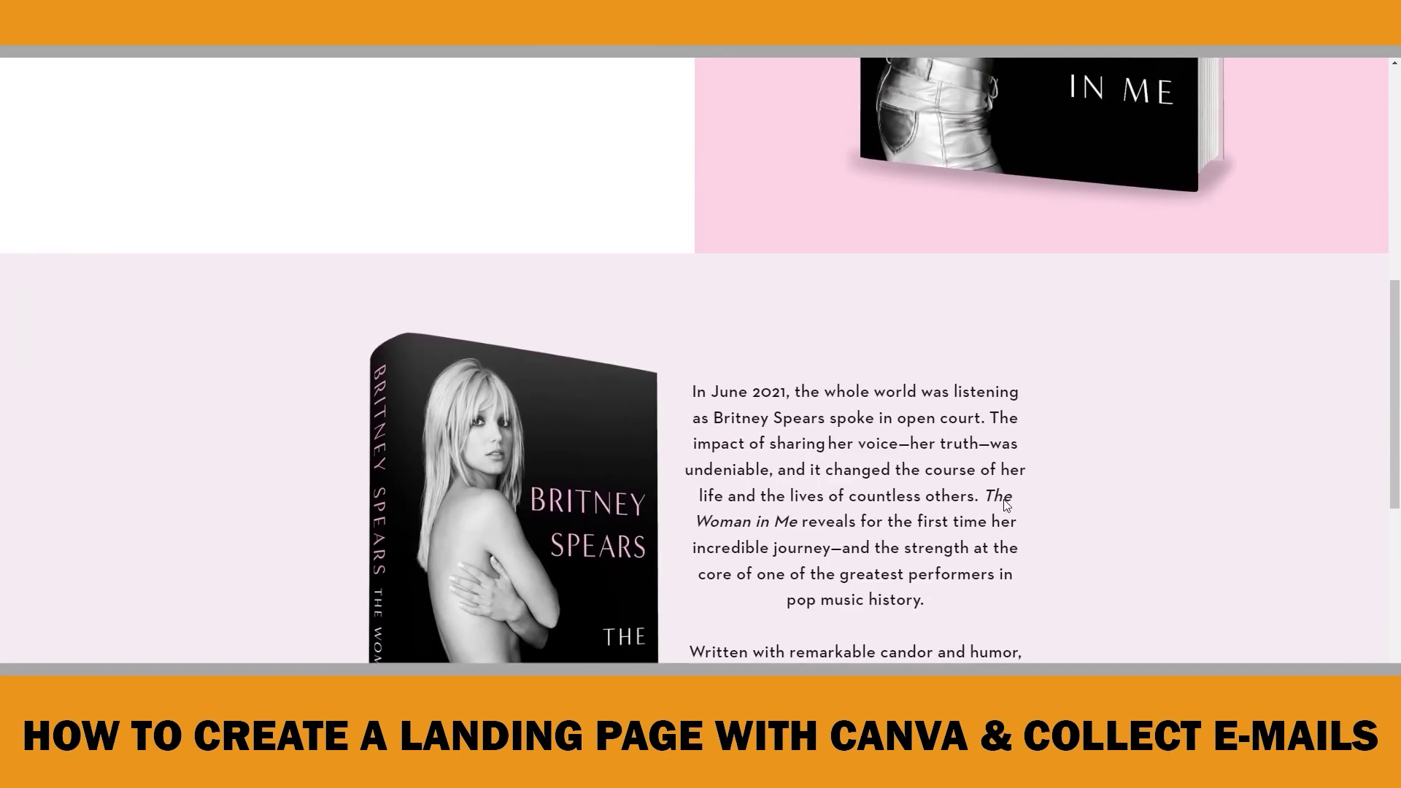
{"action": "scroll", "coordinate": [1004, 503], "scroll_direction": "up", "scroll_amount": 5}
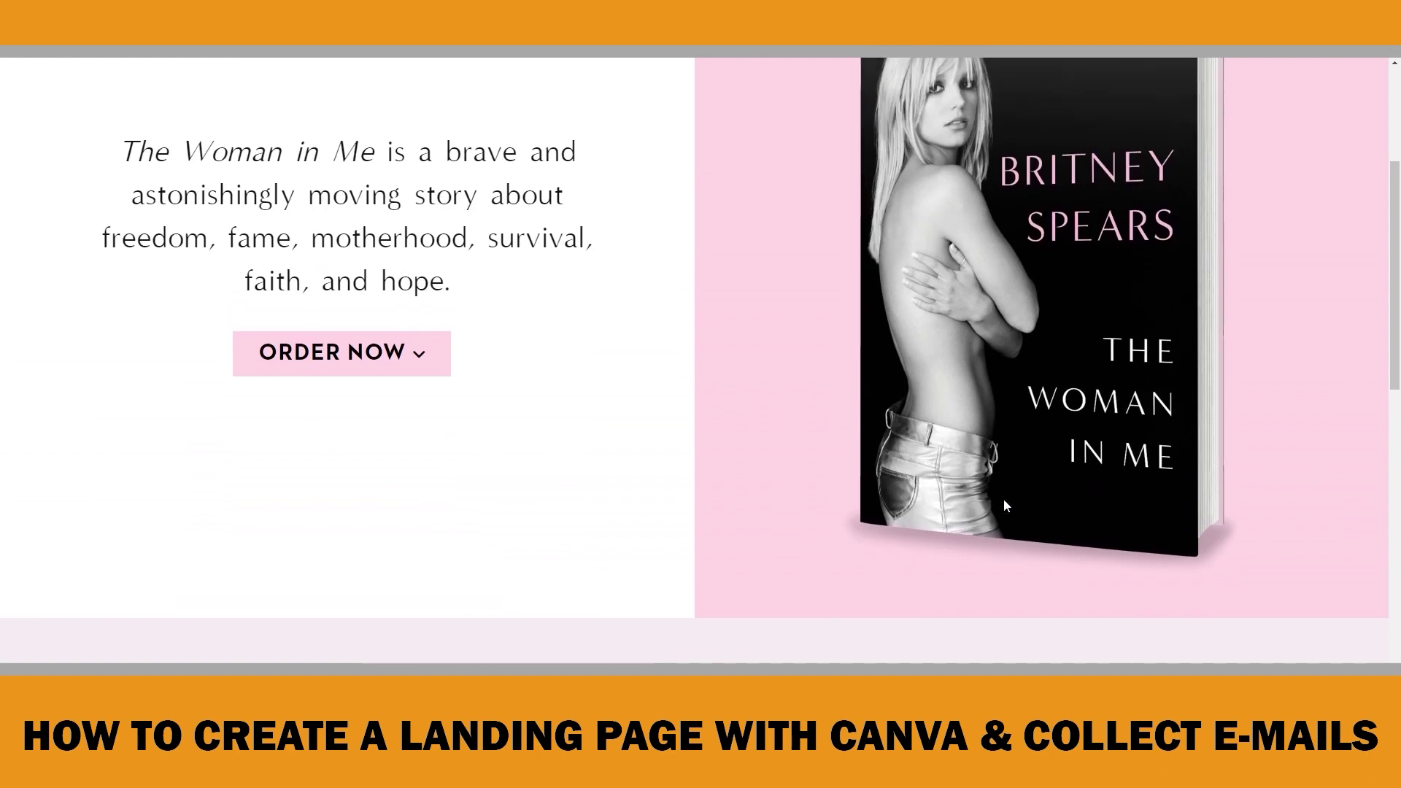
{"action": "scroll", "coordinate": [1004, 505], "scroll_direction": "up", "scroll_amount": 2}
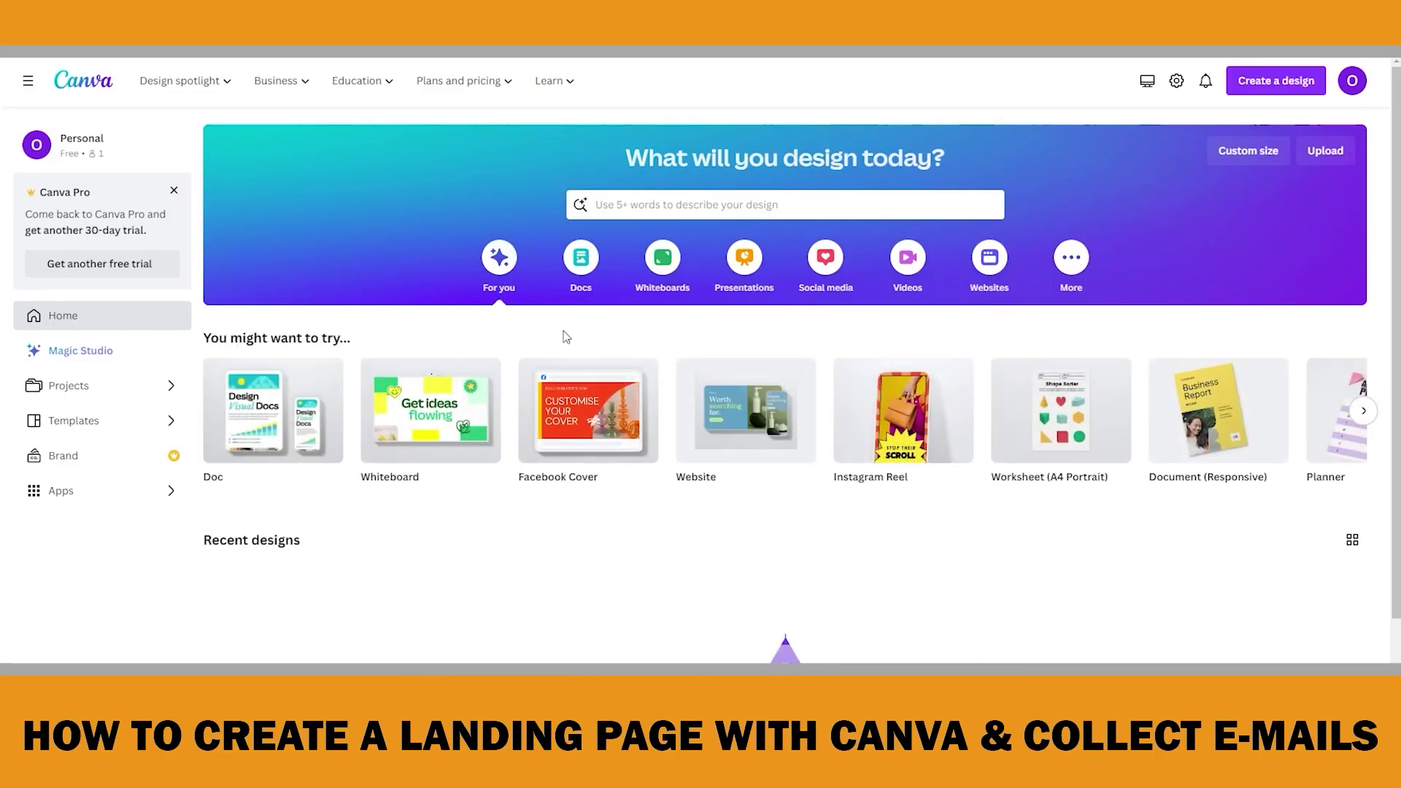
{"action": "left_click", "coordinate": [585, 206]}
Search Canva for 'websites' and browse the Business Websites templates
{"action": "type", "text": "websites"}
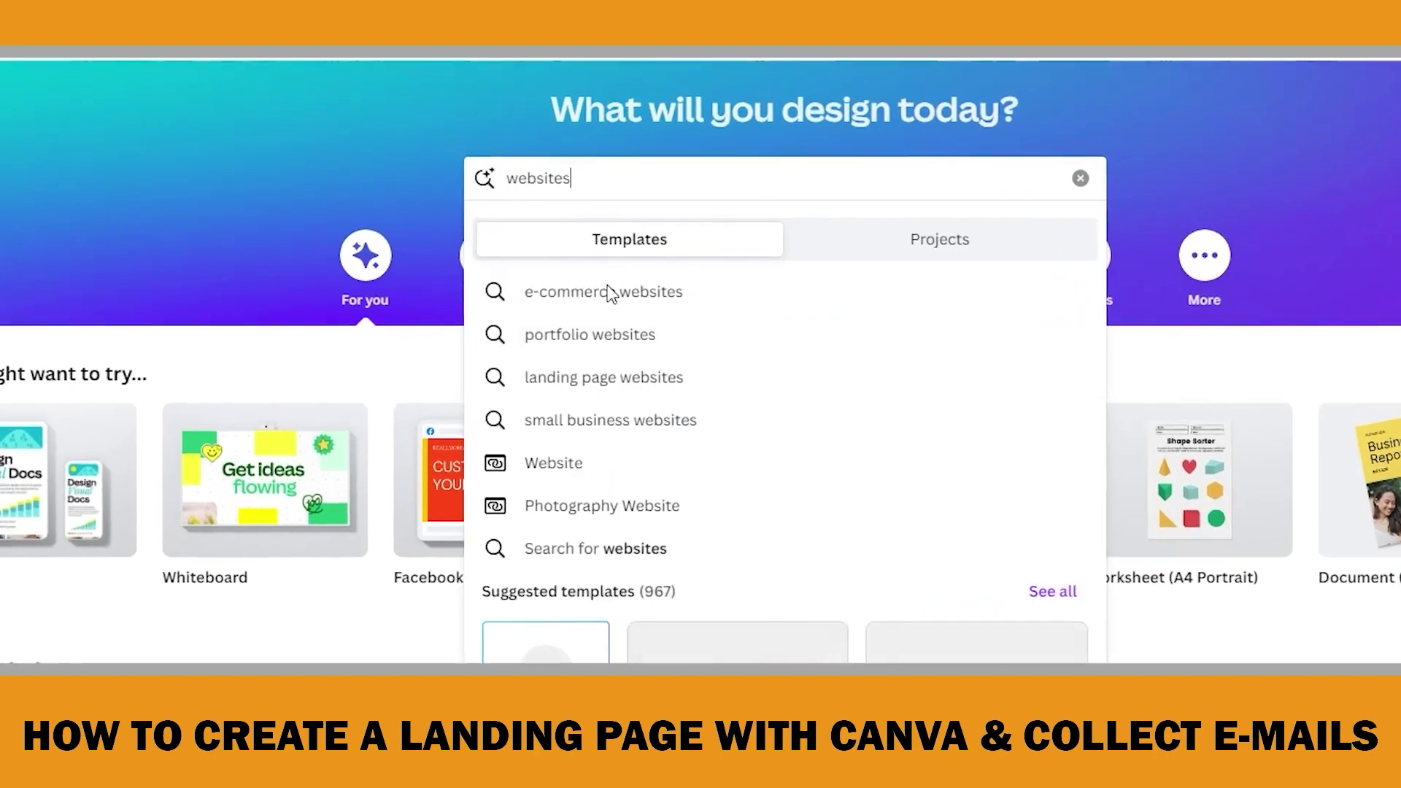
{"action": "left_click", "coordinate": [384, 363]}
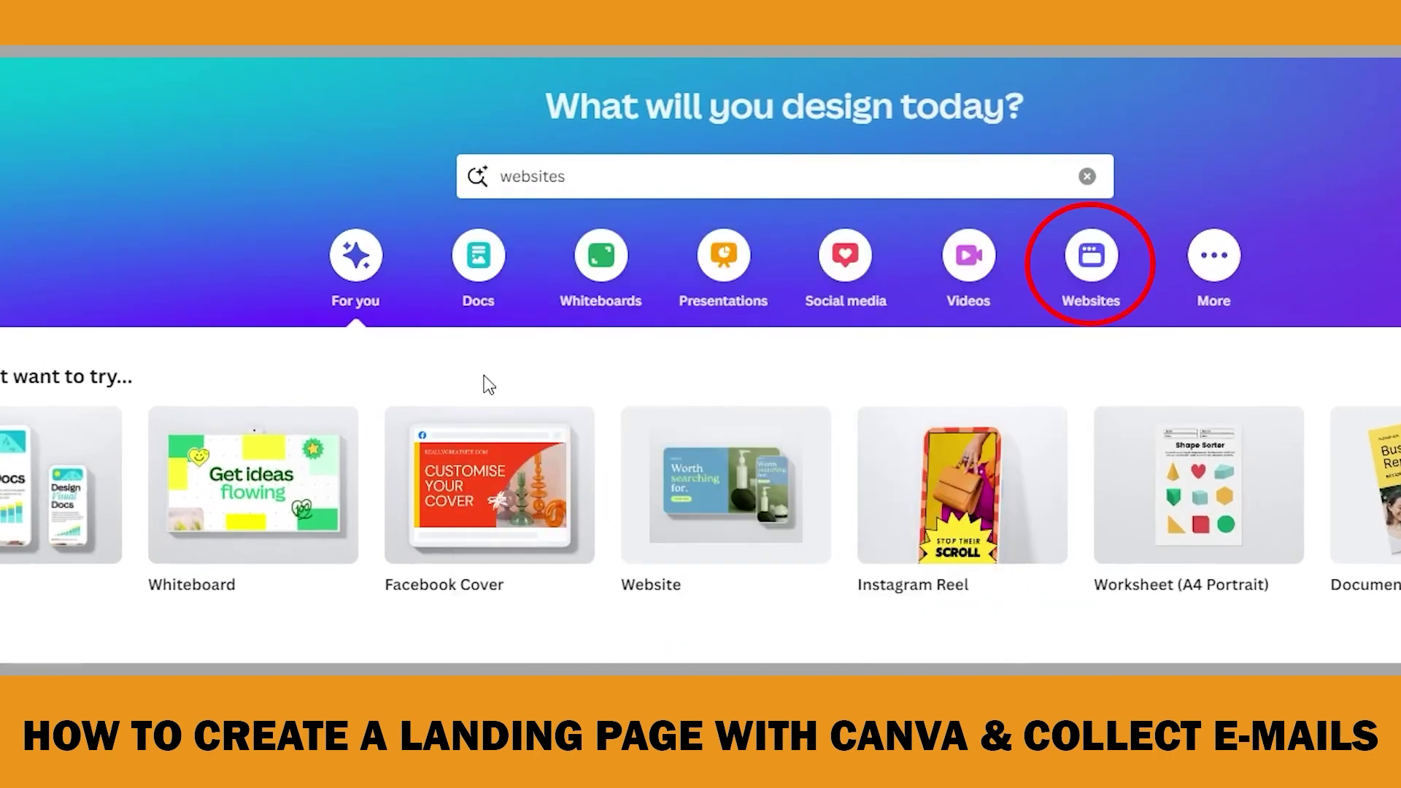
{"action": "left_click", "coordinate": [1087, 270]}
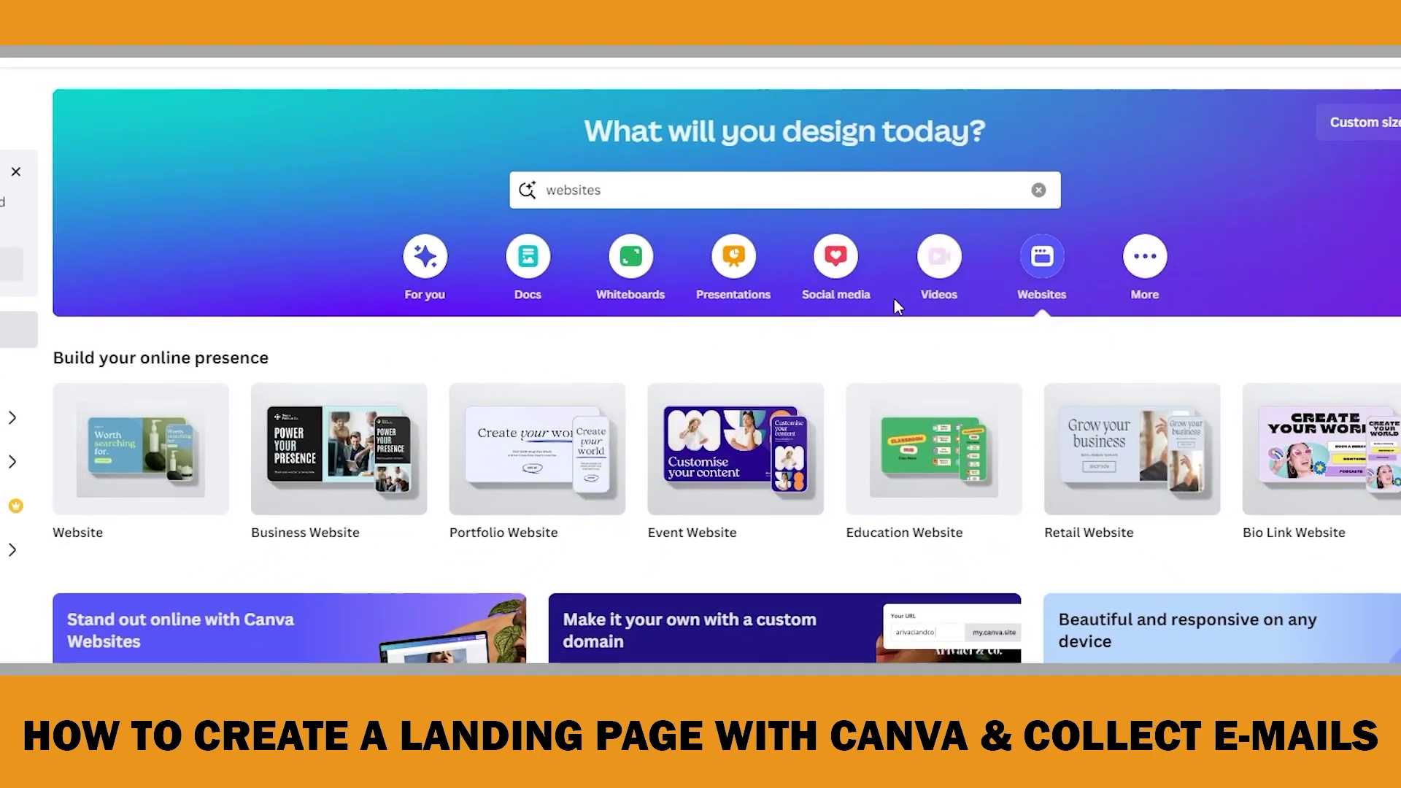
{"action": "scroll", "coordinate": [839, 321], "scroll_direction": "down", "scroll_amount": 6}
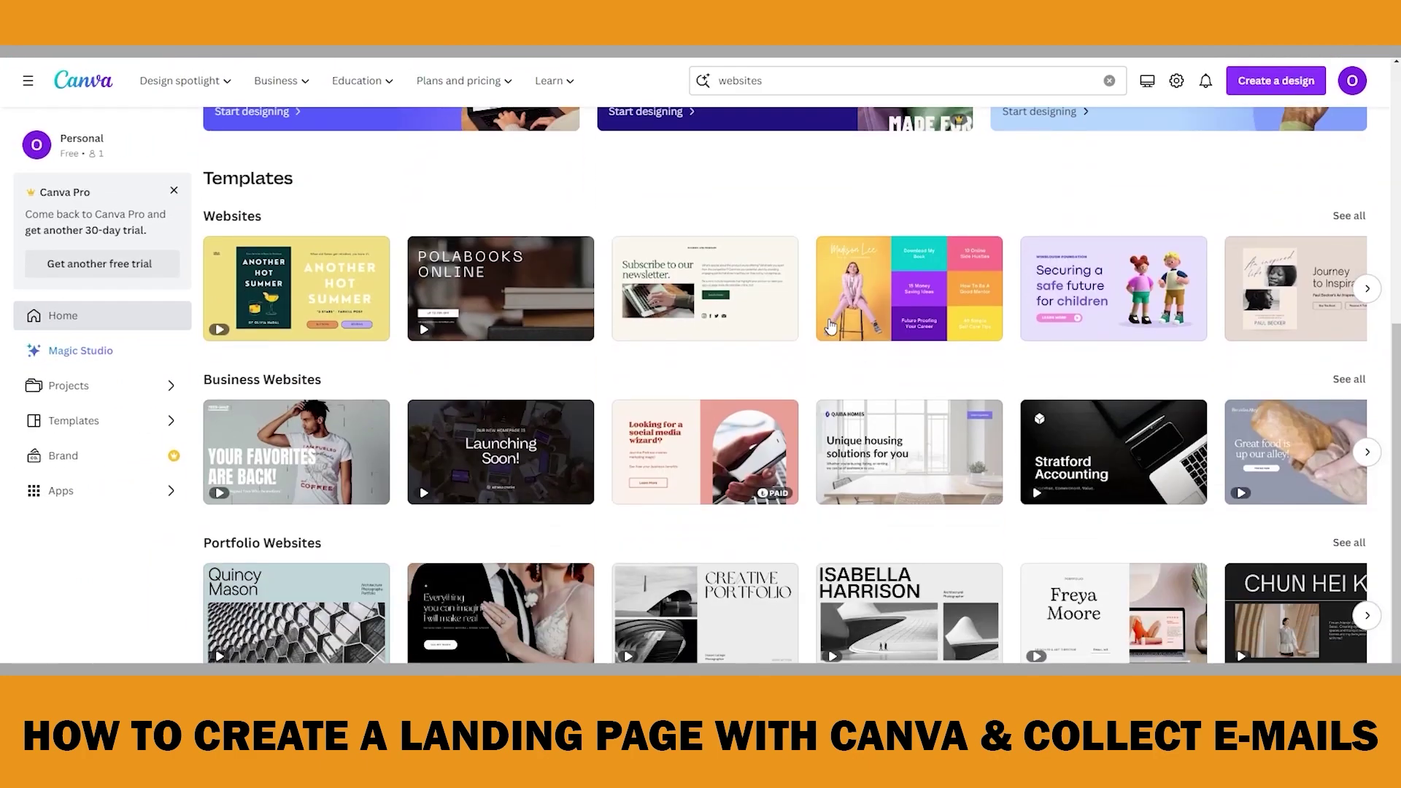
{"action": "left_click", "coordinate": [1372, 457]}
{"action": "left_click", "coordinate": [1368, 452]}
{"action": "left_click", "coordinate": [1368, 452]}
{"action": "left_click", "coordinate": [1367, 452]}
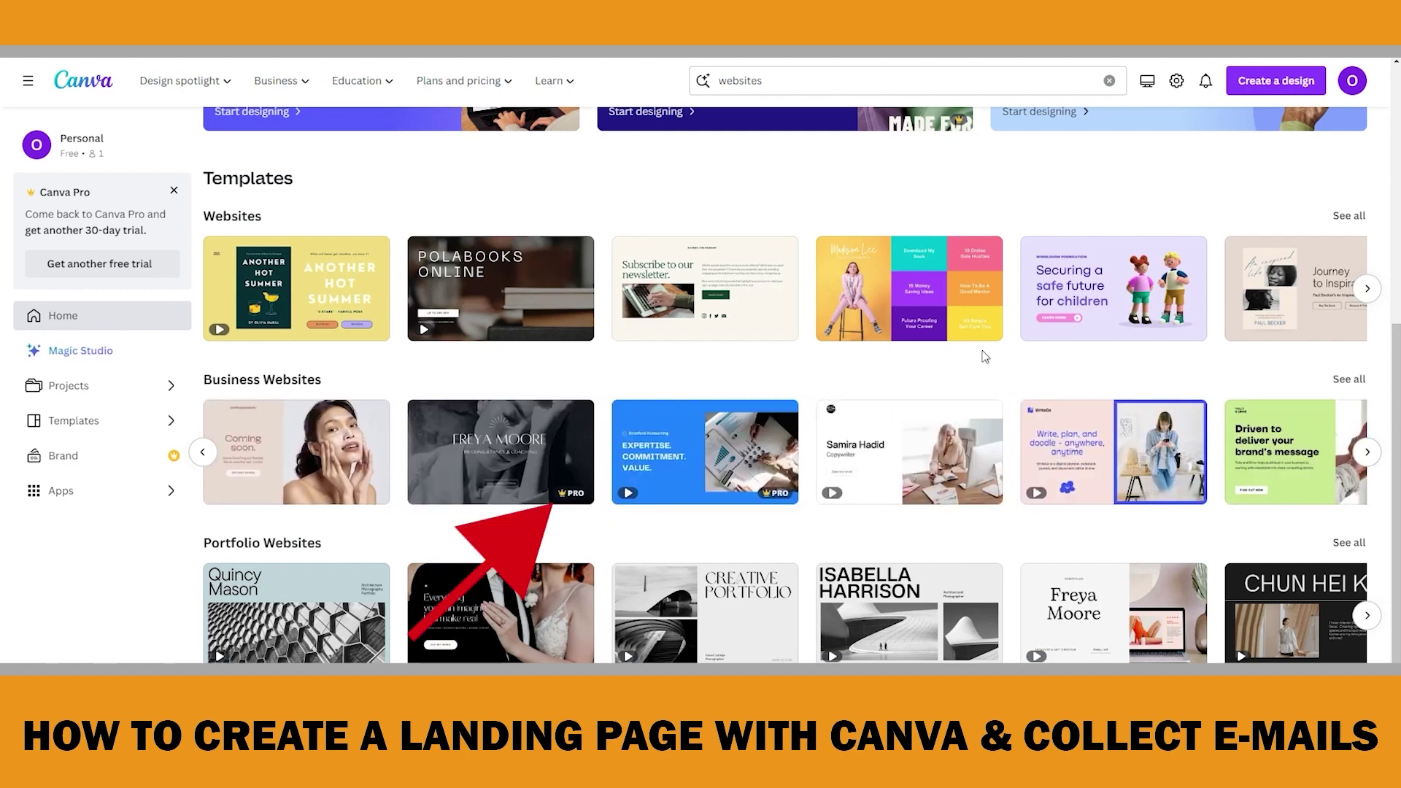
Browse further through the Websites template row
{"action": "scroll", "coordinate": [629, 378], "scroll_direction": "up", "scroll_amount": 5}
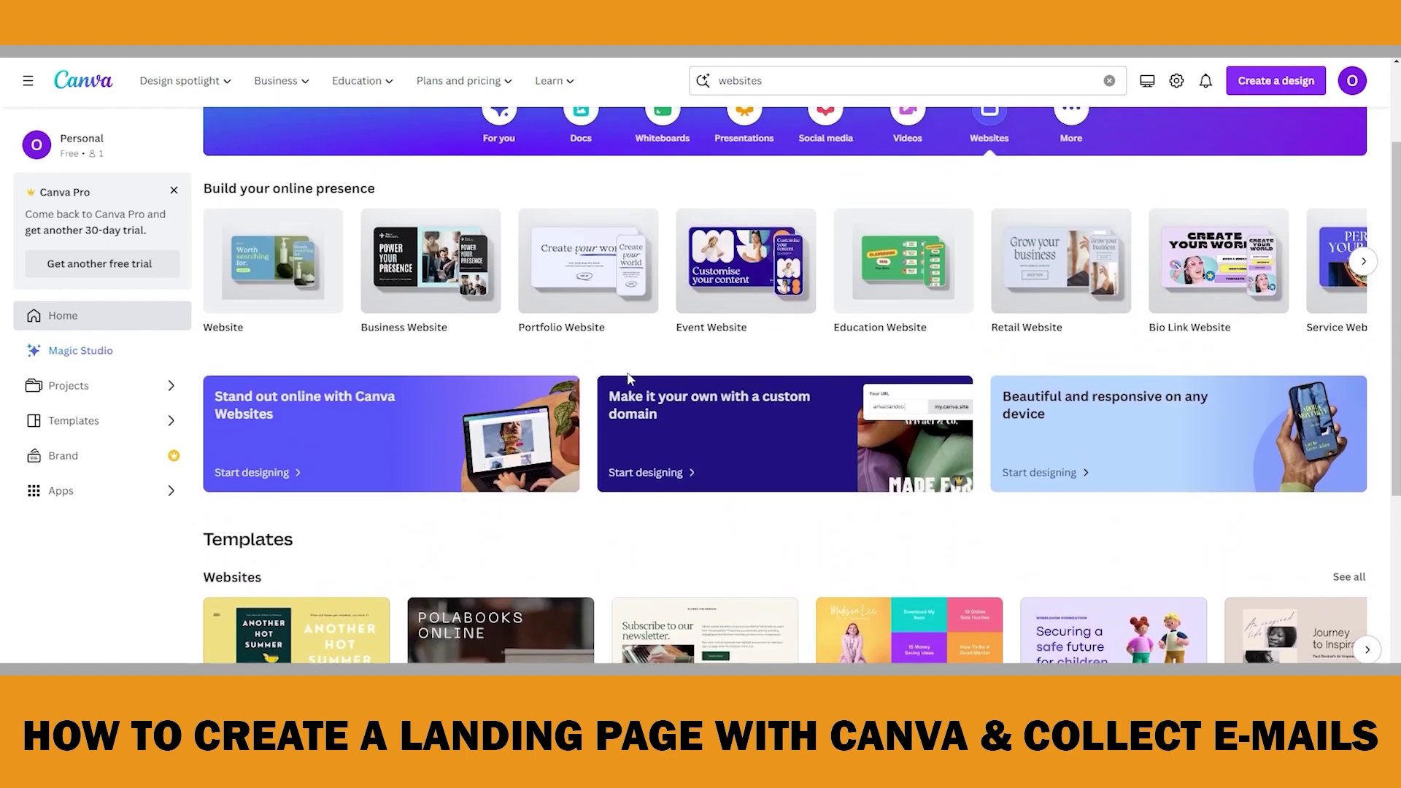
{"action": "mouse_move", "coordinate": [271, 271]}
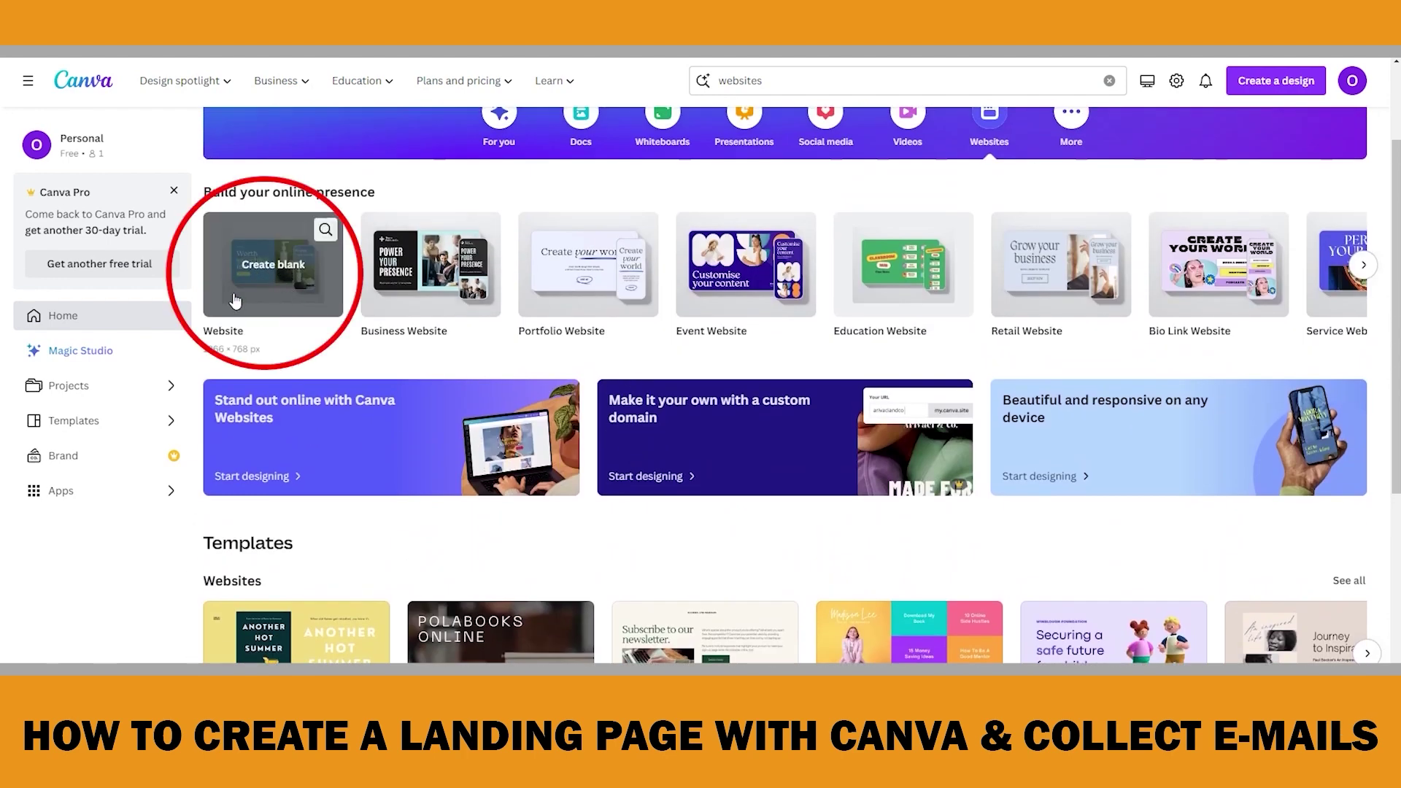
{"action": "scroll", "coordinate": [735, 488], "scroll_direction": "down", "scroll_amount": 1}
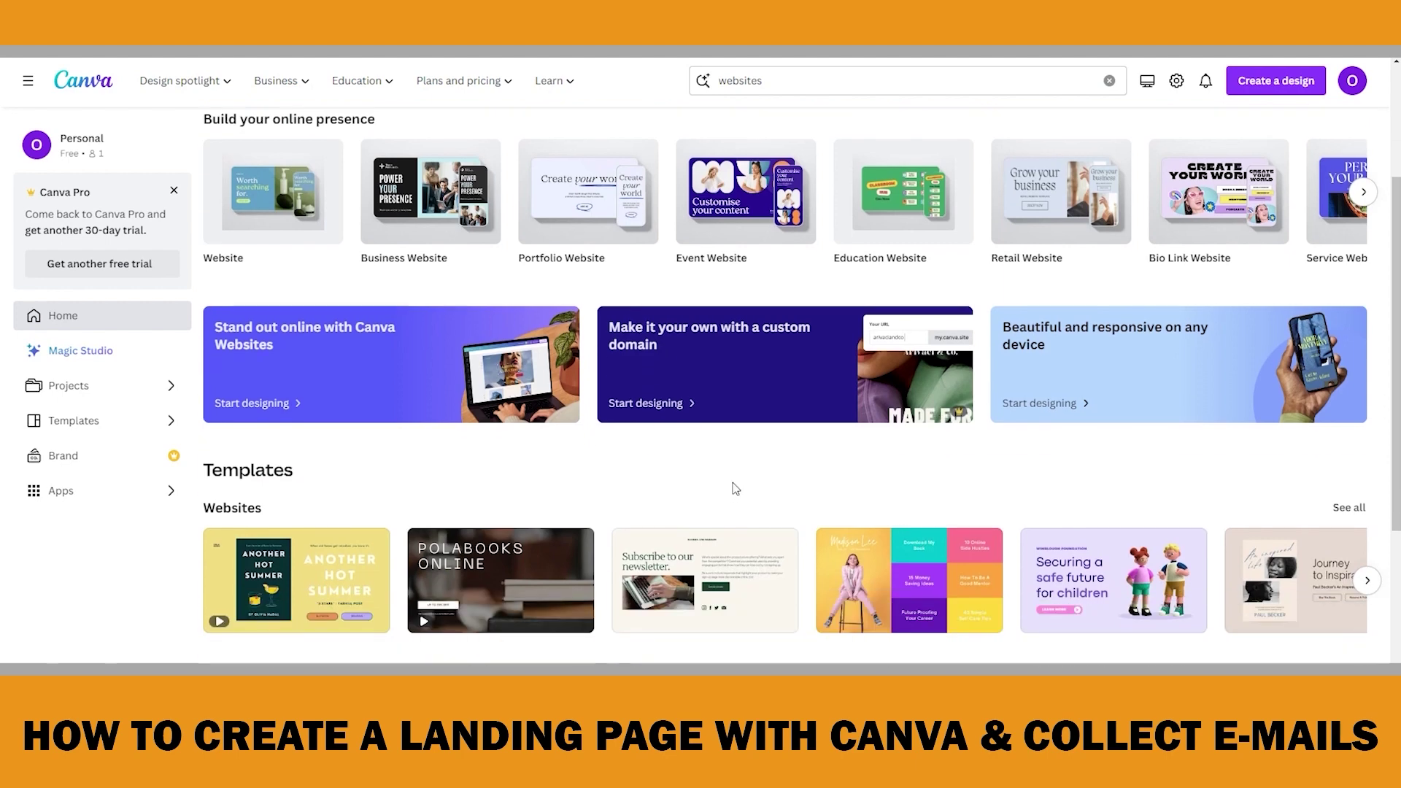
{"action": "scroll", "coordinate": [735, 489], "scroll_direction": "down", "scroll_amount": 2}
{"action": "left_click", "coordinate": [1369, 435]}
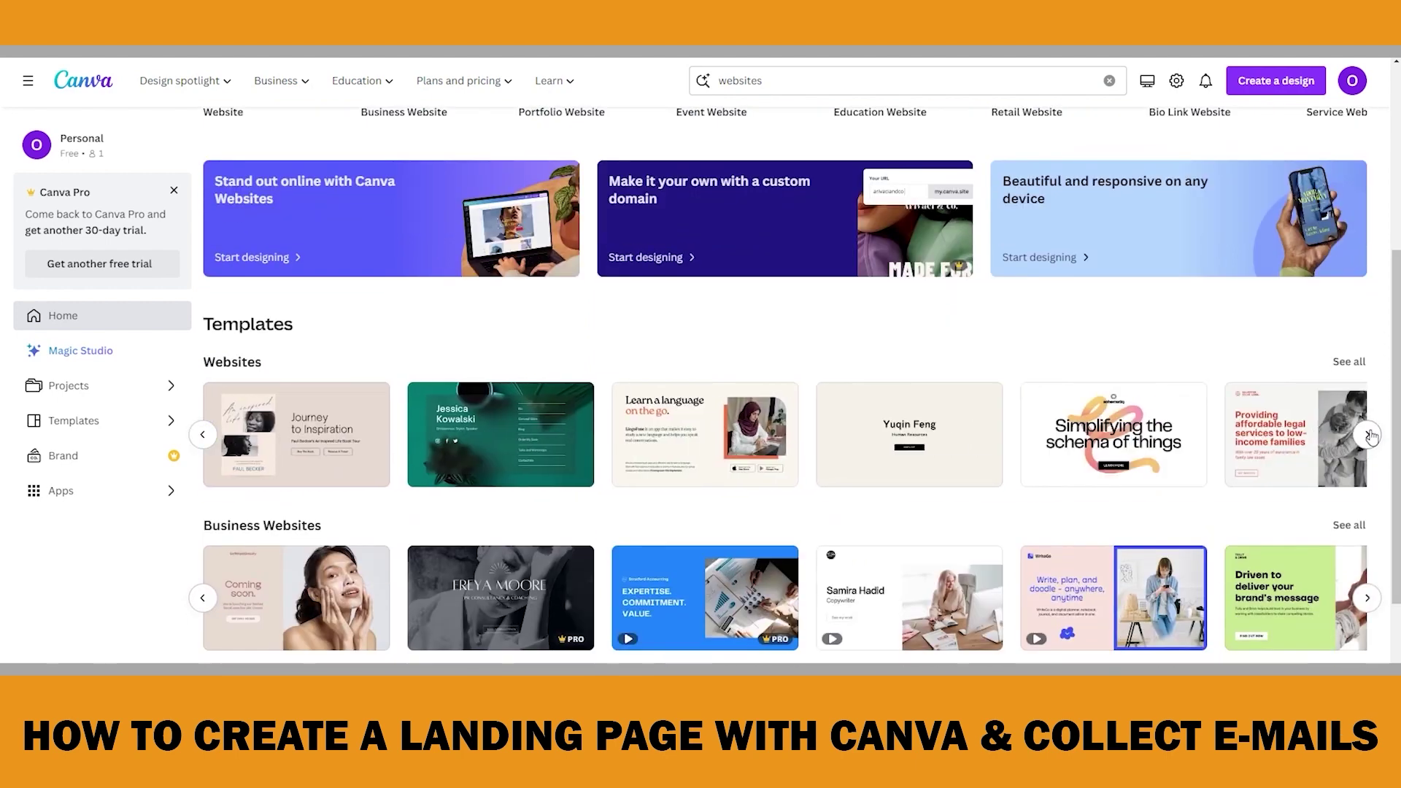
{"action": "left_click", "coordinate": [1369, 435]}
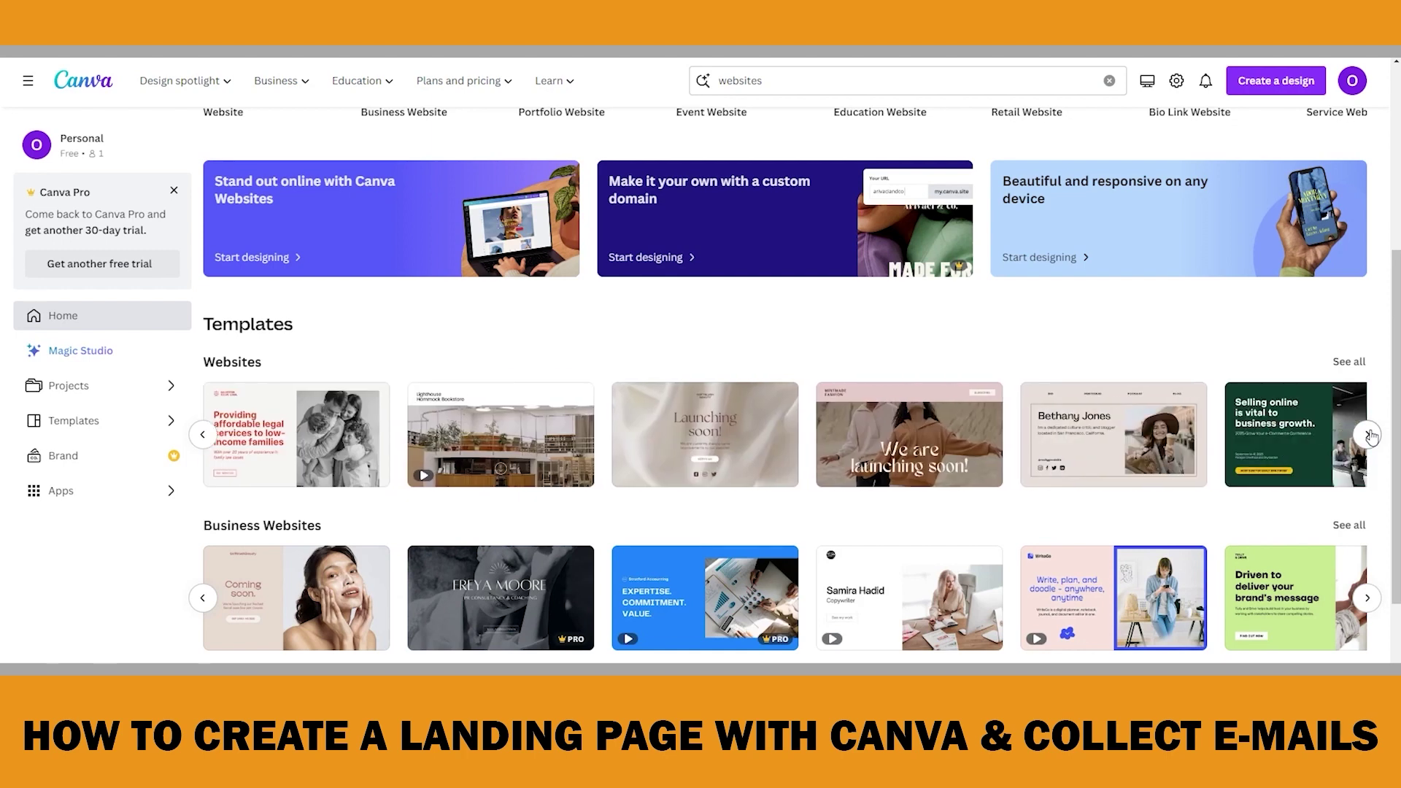
{"action": "left_click", "coordinate": [1369, 435]}
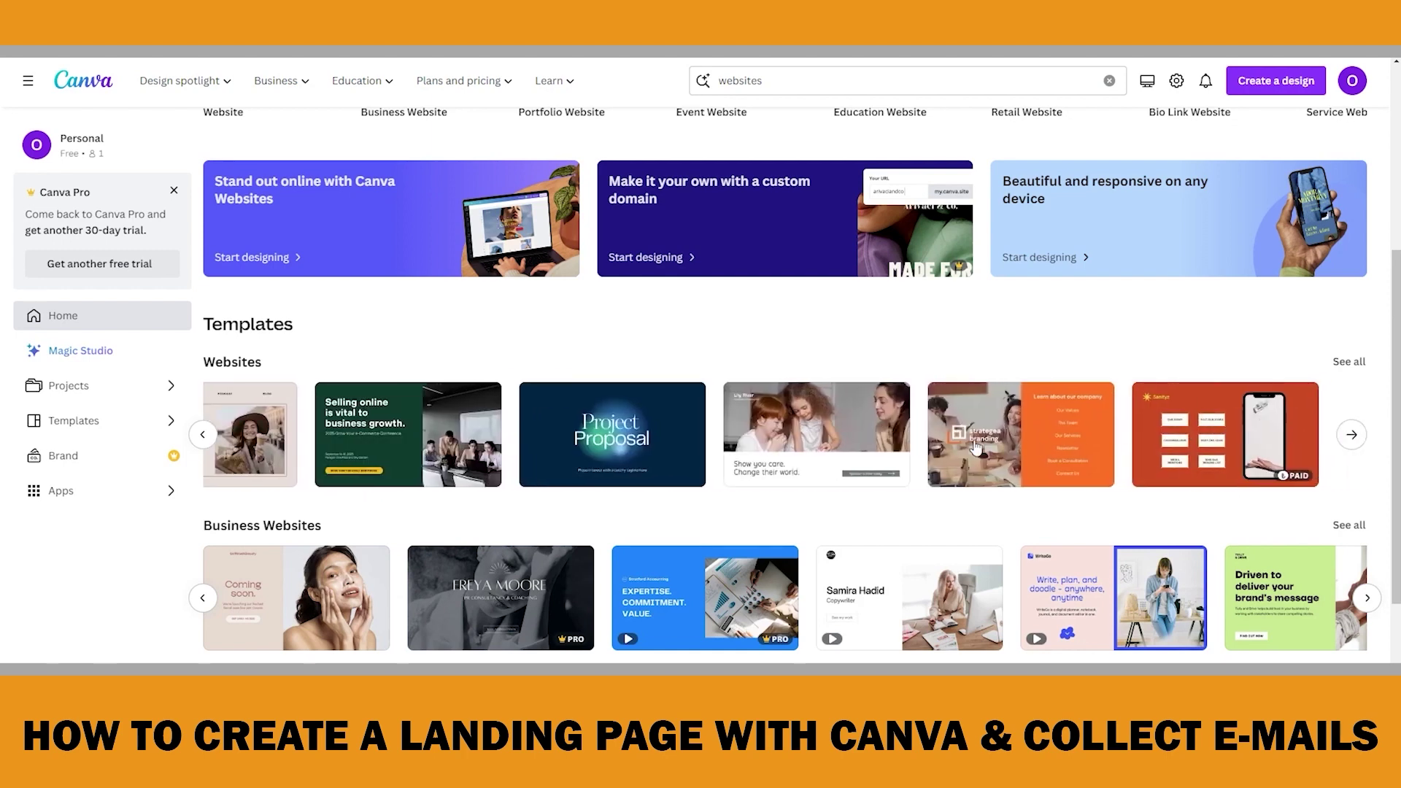
{"action": "scroll", "coordinate": [824, 421], "scroll_direction": "up", "scroll_amount": 4}
{"action": "scroll", "coordinate": [825, 422], "scroll_direction": "up", "scroll_amount": 2}
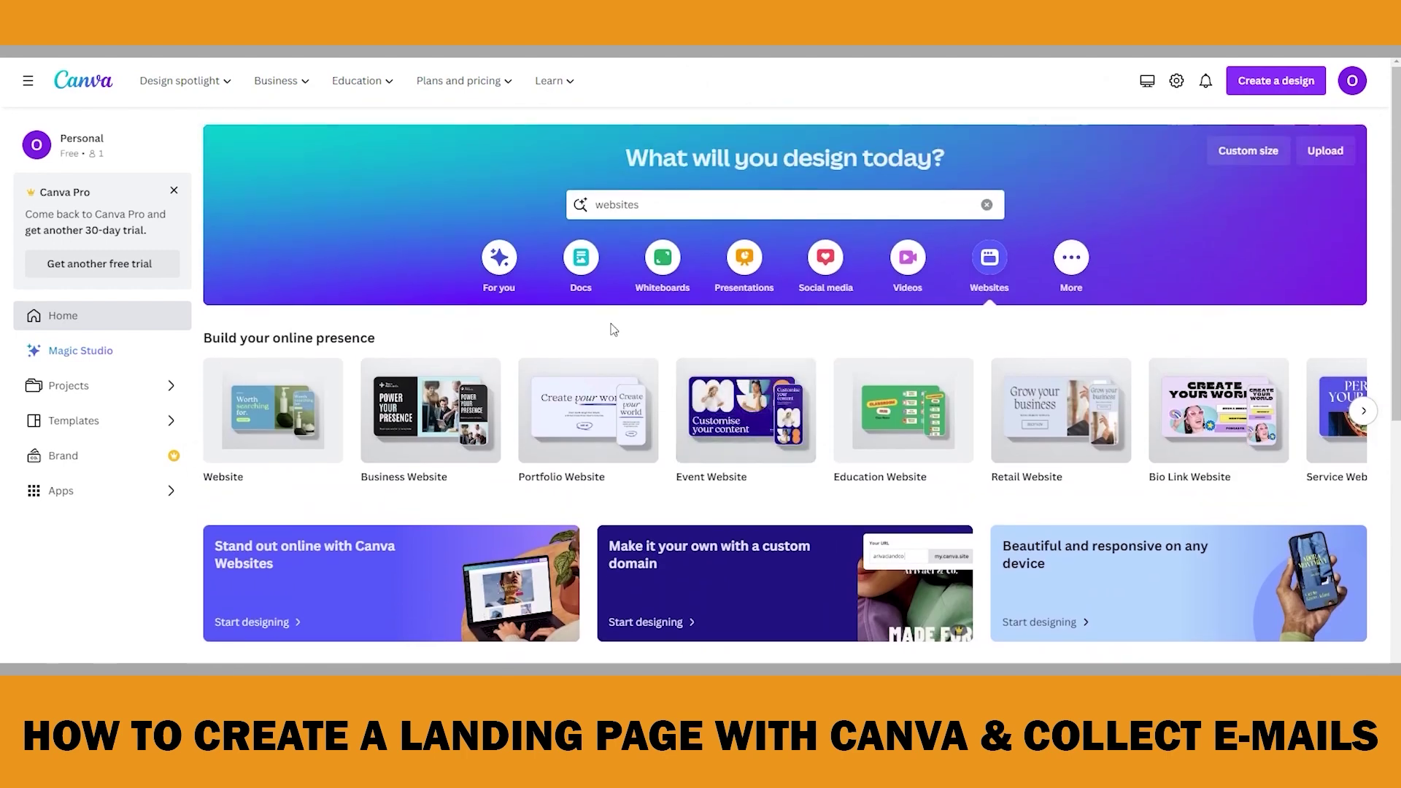
Narrow the search to 'book websites' and customise the Navy Orange Classy Neons template
{"action": "left_click", "coordinate": [570, 197]}
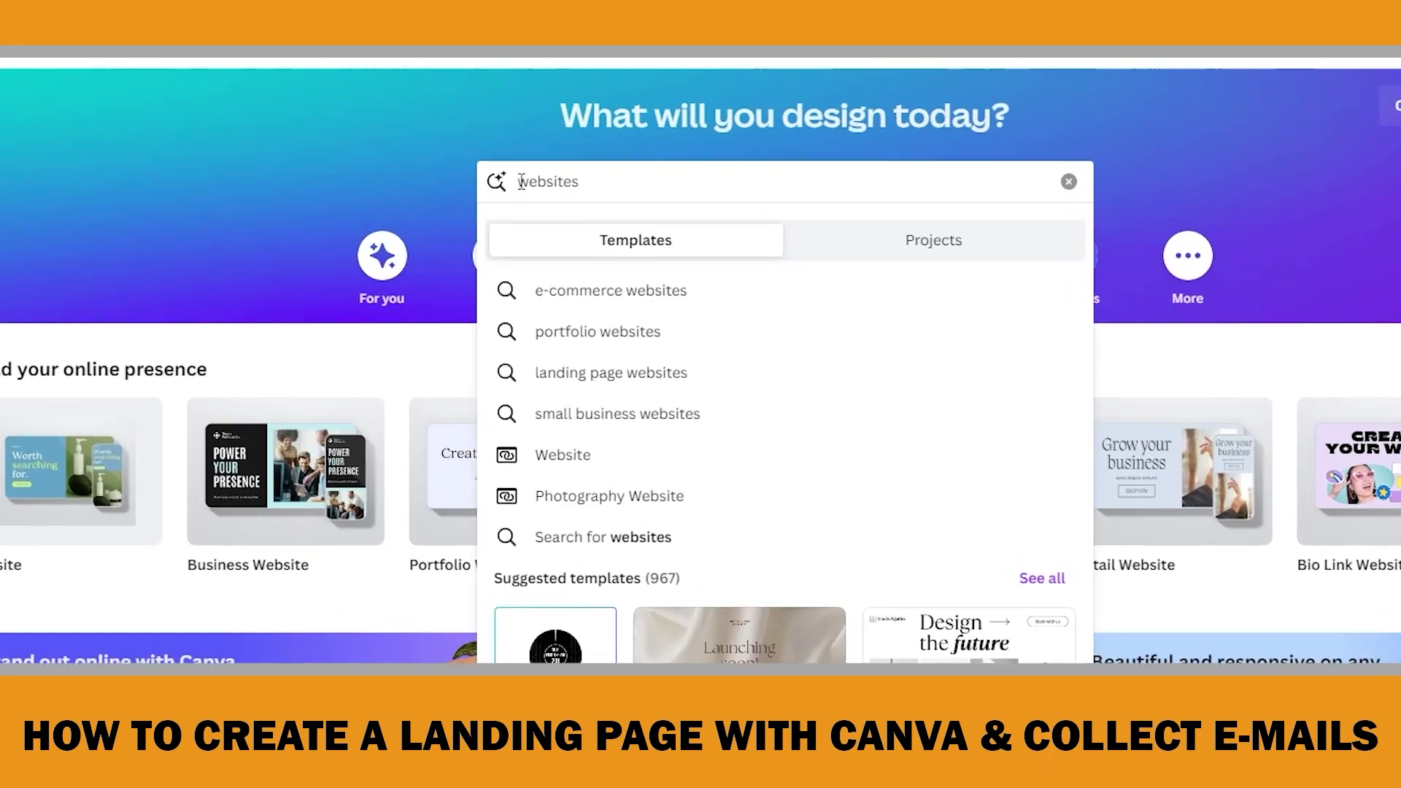
{"action": "type", "text": "book"}
{"action": "key", "text": "Return"}
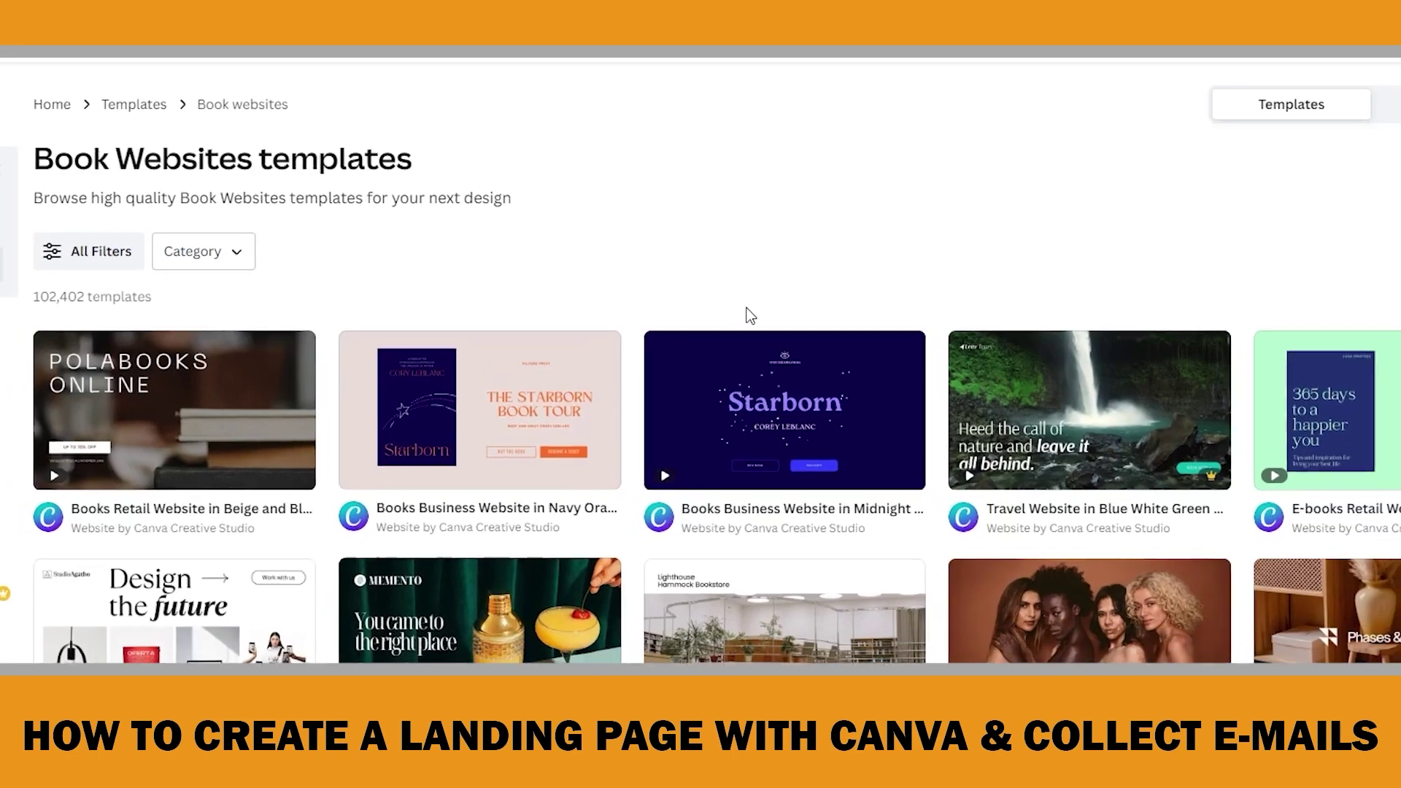
{"action": "scroll", "coordinate": [642, 400], "scroll_direction": "down", "scroll_amount": 2}
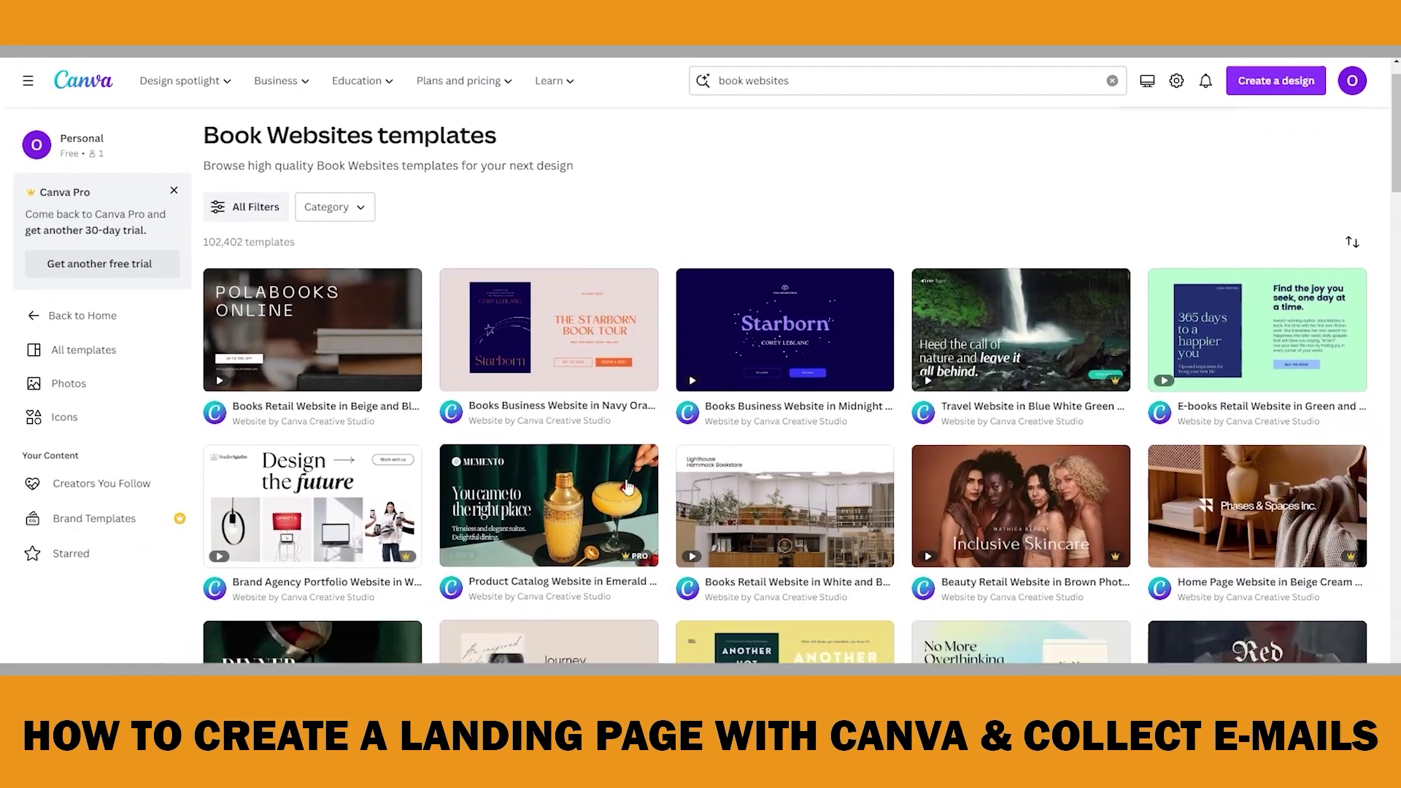
{"action": "mouse_move", "coordinate": [548, 253]}
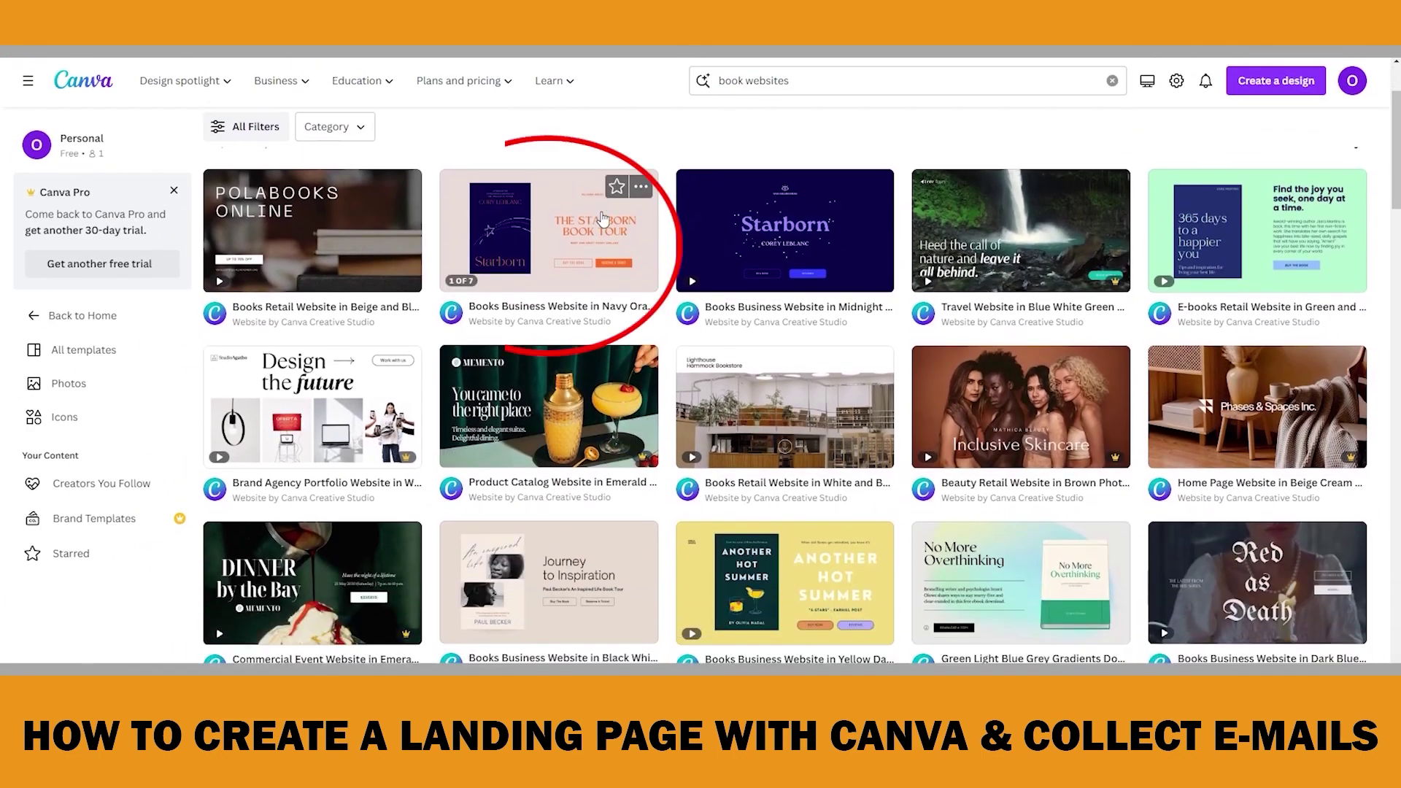
{"action": "left_click", "coordinate": [548, 253]}
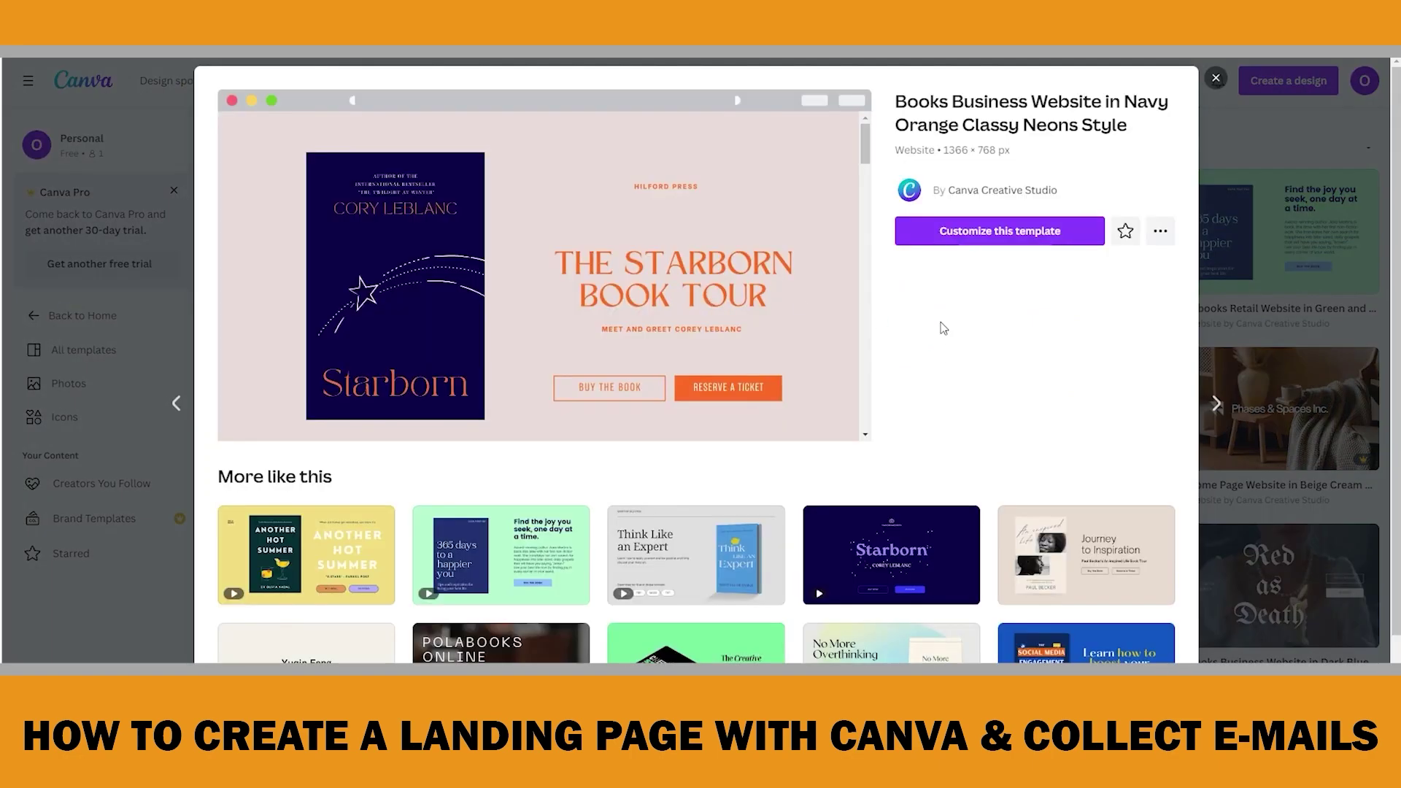
{"action": "left_click", "coordinate": [1005, 232]}
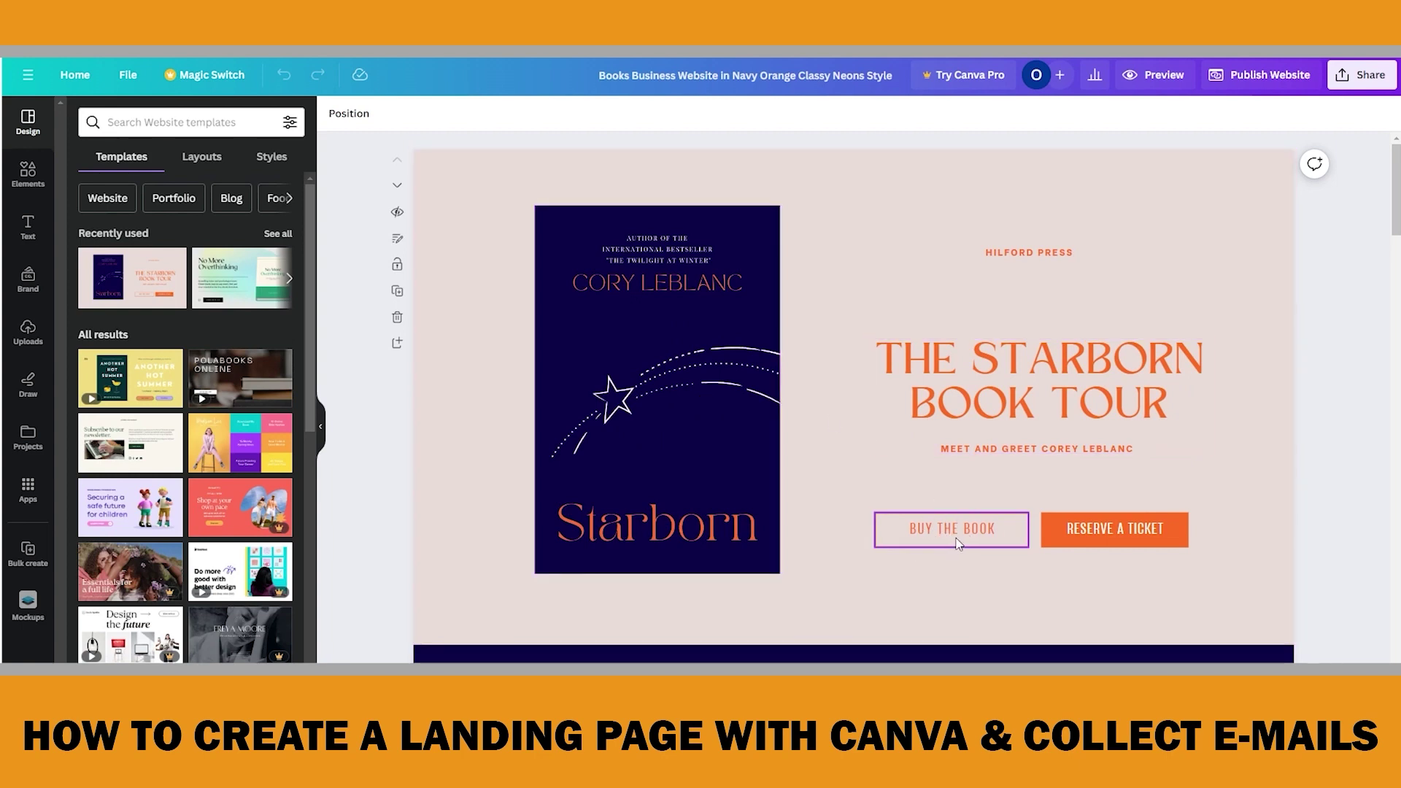
Scroll through the Buy From, reviews, bio and book tour pages, then delete the 'Reach Out to Corey' page
{"action": "scroll", "coordinate": [966, 559], "scroll_direction": "down", "scroll_amount": 2}
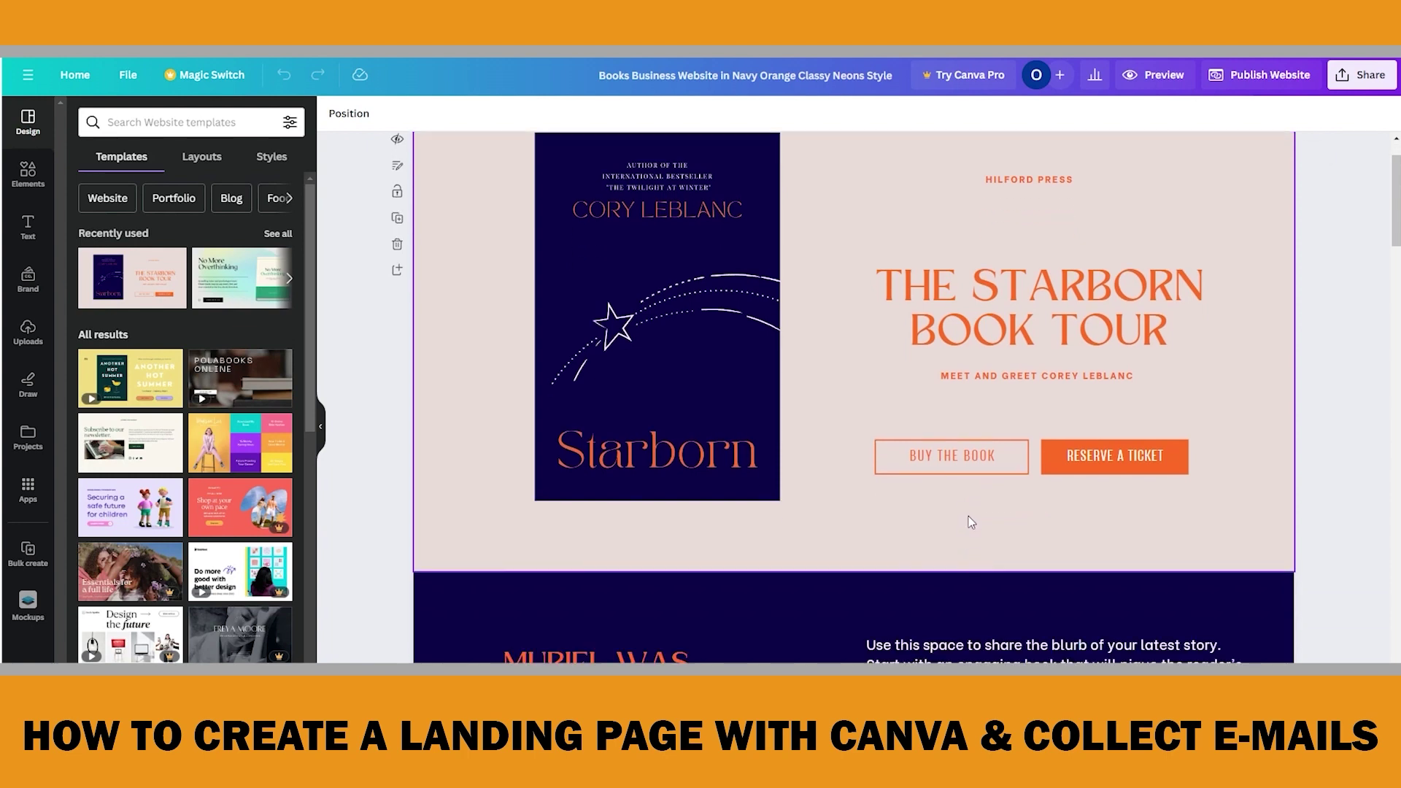
{"action": "scroll", "coordinate": [970, 496], "scroll_direction": "down", "scroll_amount": 5}
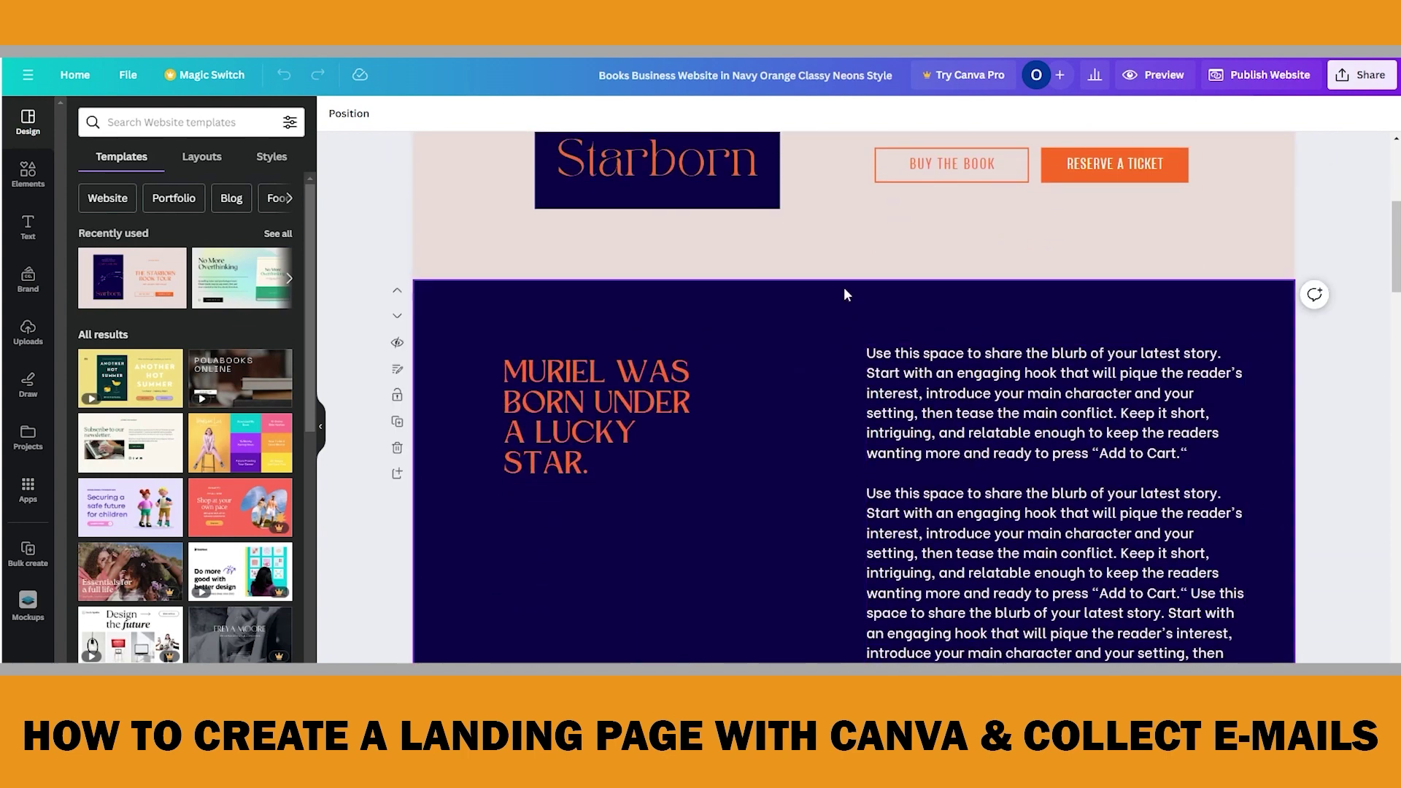
{"action": "scroll", "coordinate": [826, 271], "scroll_direction": "down", "scroll_amount": 3}
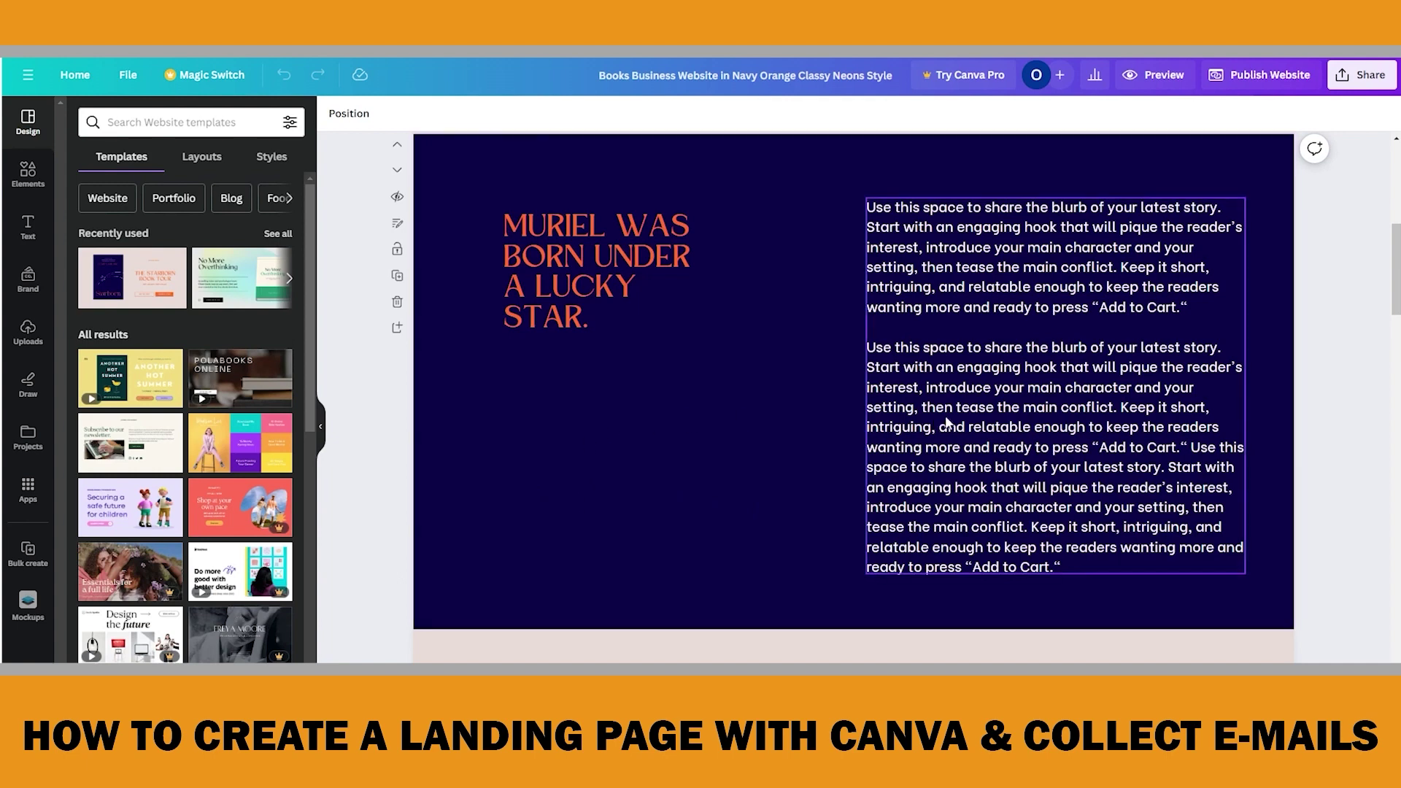
{"action": "scroll", "coordinate": [1258, 450], "scroll_direction": "down", "scroll_amount": 6}
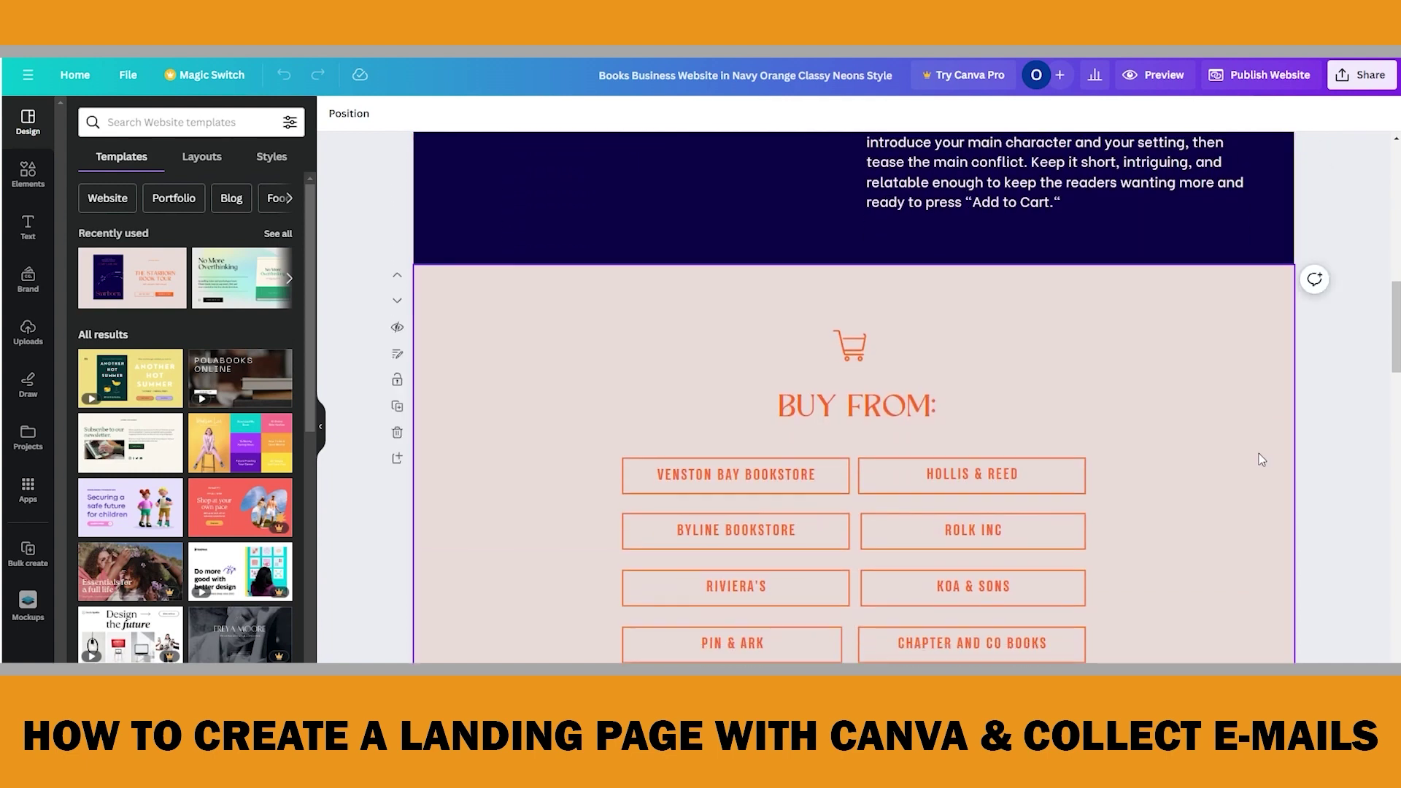
{"action": "scroll", "coordinate": [1258, 453], "scroll_direction": "down", "scroll_amount": 1}
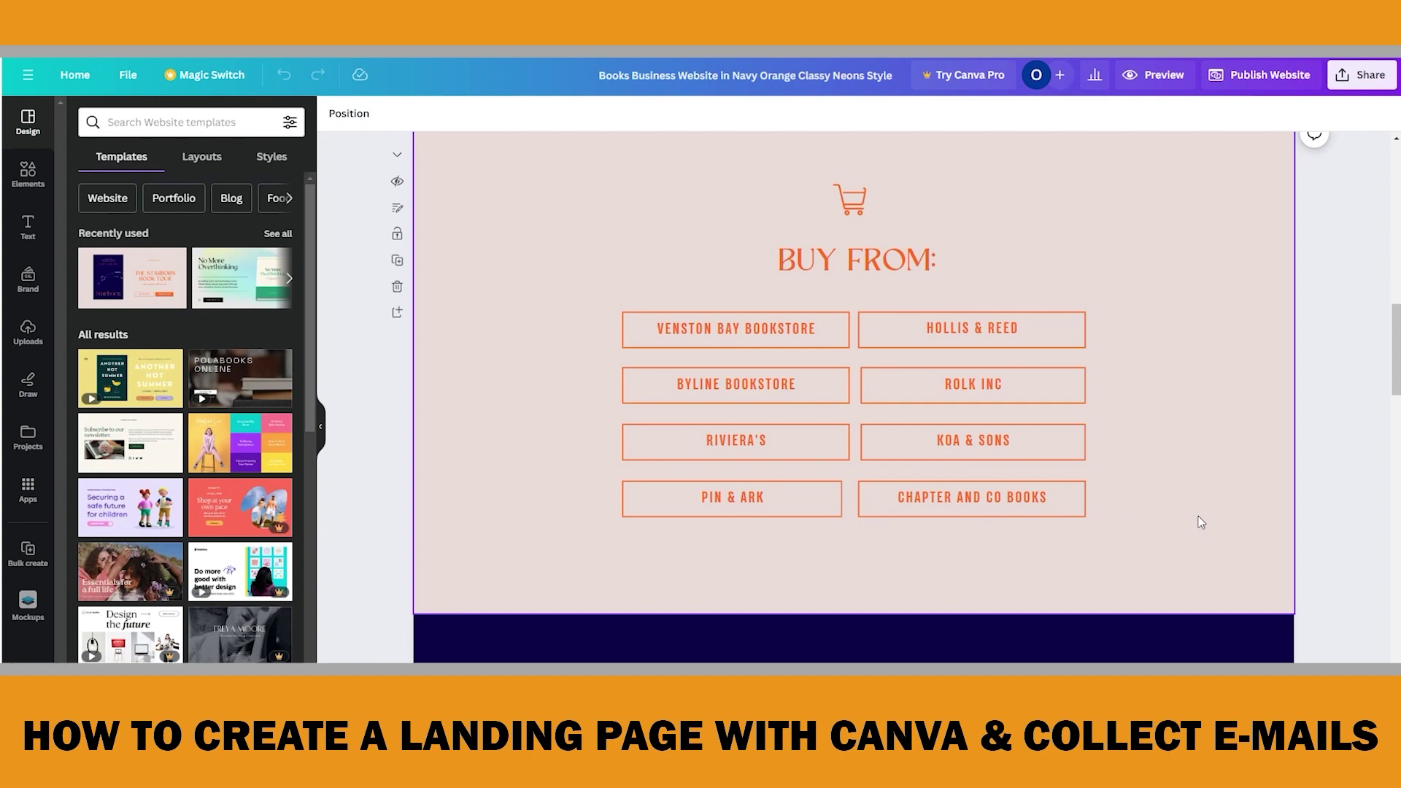
{"action": "scroll", "coordinate": [1254, 515], "scroll_direction": "down", "scroll_amount": 2}
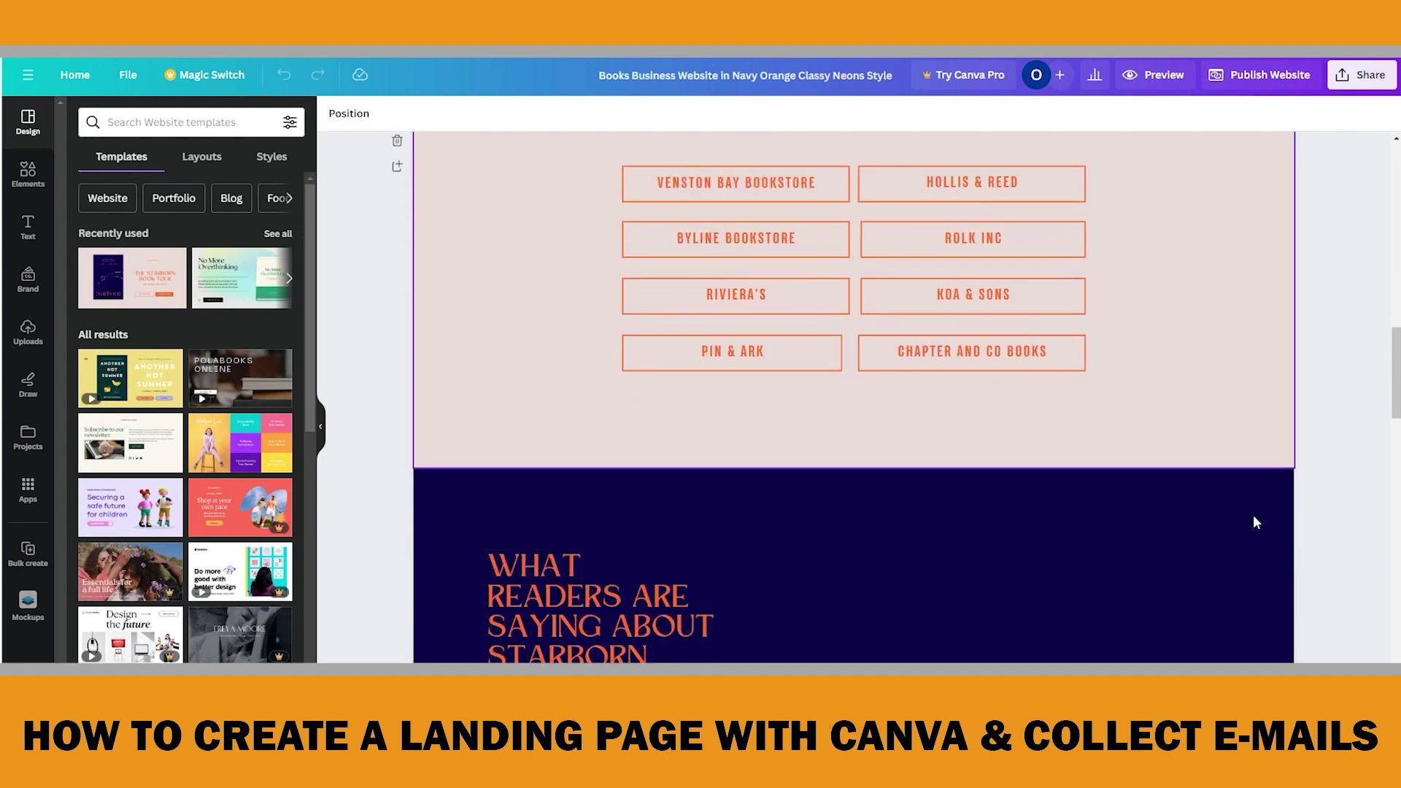
{"action": "scroll", "coordinate": [1248, 403], "scroll_direction": "down", "scroll_amount": 1}
{"action": "scroll", "coordinate": [1248, 402], "scroll_direction": "down", "scroll_amount": 4}
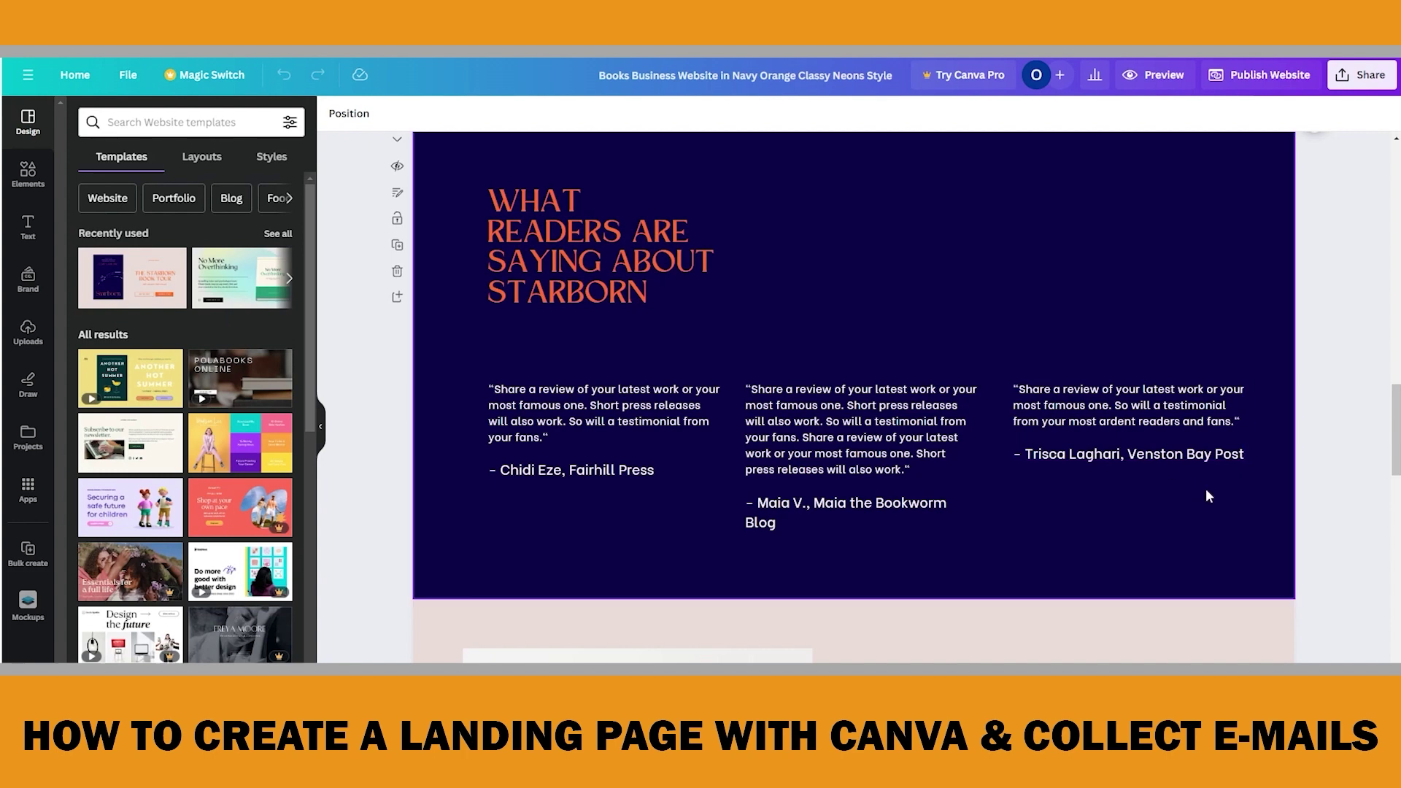
{"action": "scroll", "coordinate": [1205, 496], "scroll_direction": "down", "scroll_amount": 6}
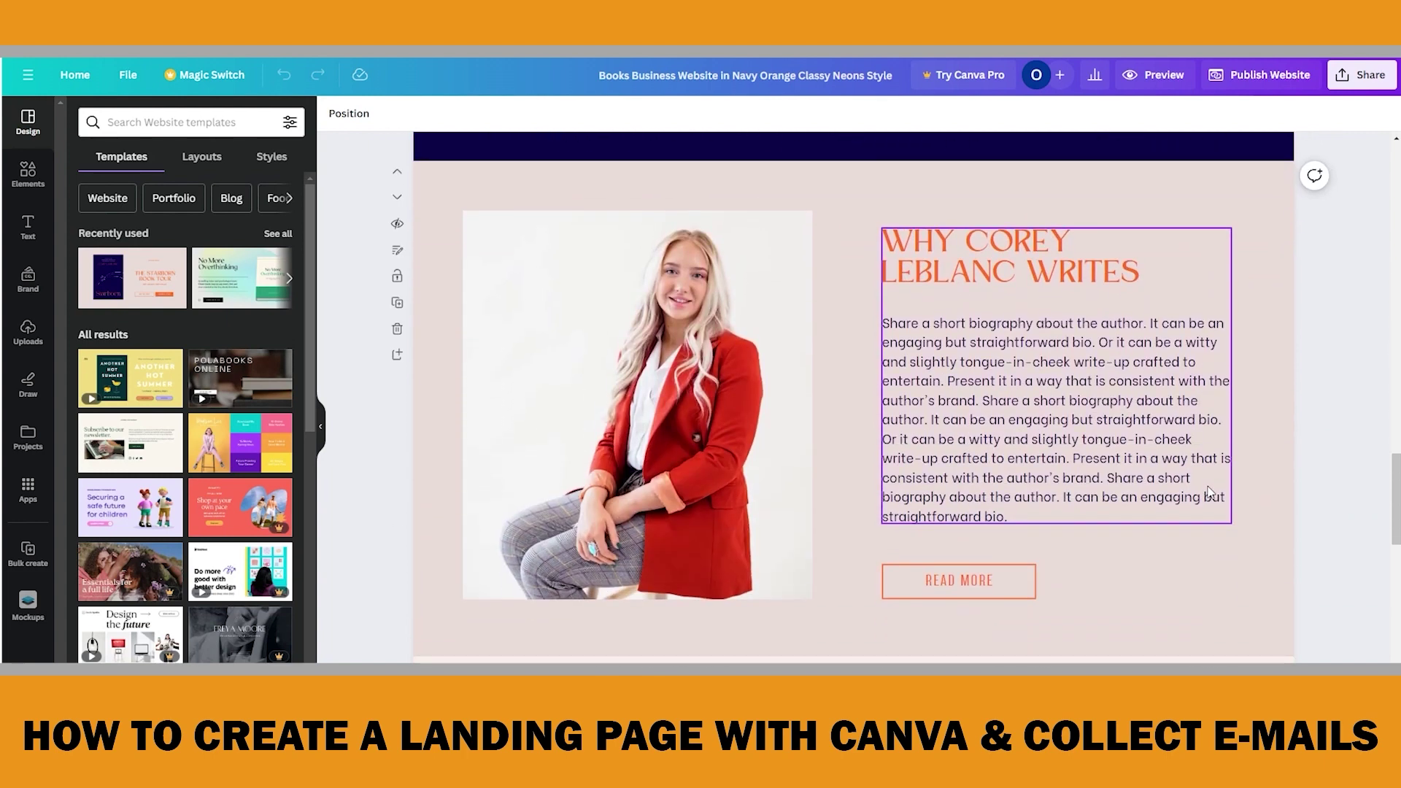
{"action": "scroll", "coordinate": [1099, 495], "scroll_direction": "down", "scroll_amount": 5}
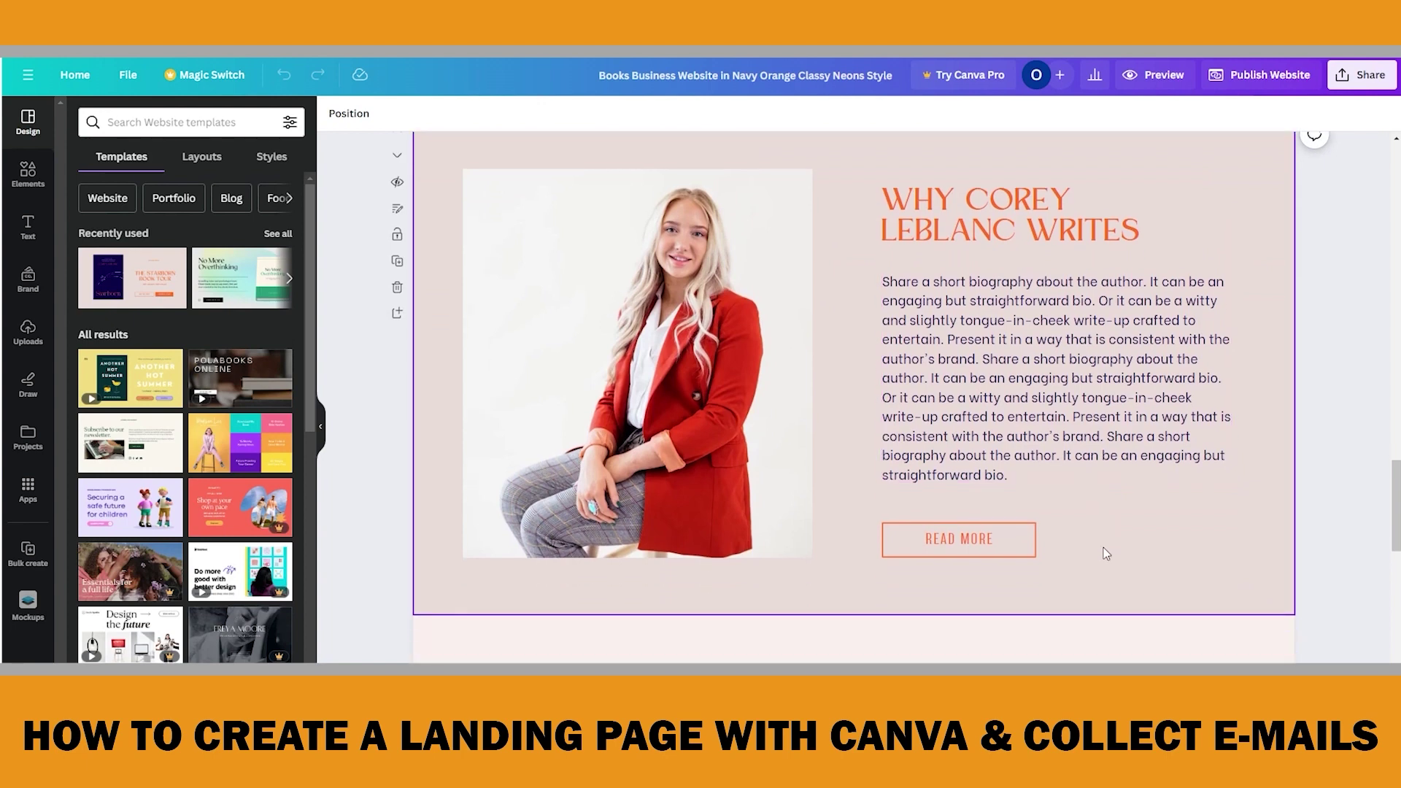
{"action": "scroll", "coordinate": [1113, 540], "scroll_direction": "down", "scroll_amount": 8}
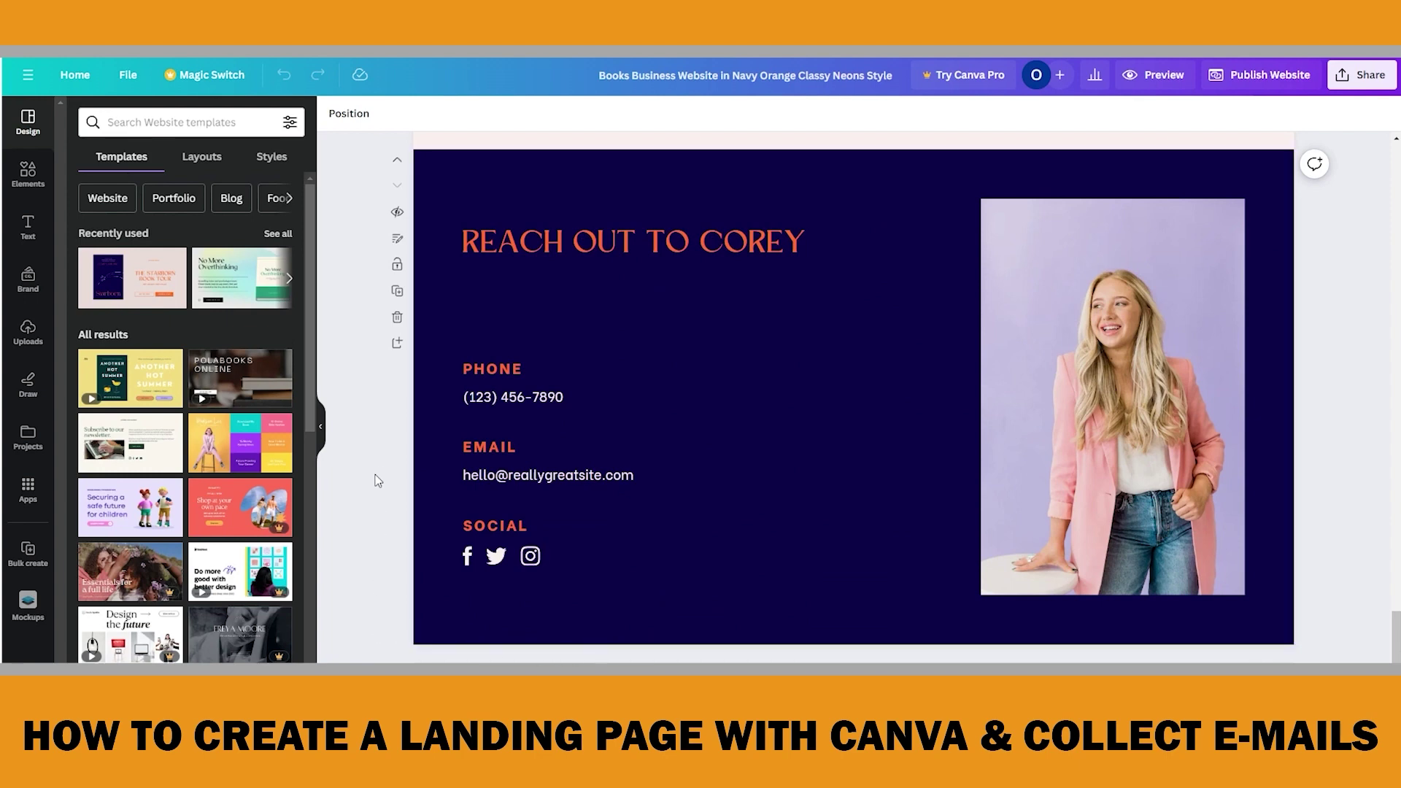
{"action": "left_click", "coordinate": [397, 320]}
Delete the events, bio, reviews and Buy From pages, keeping the Starborn Book Tour and blurb pages
{"action": "left_click", "coordinate": [399, 324]}
{"action": "left_click", "coordinate": [398, 321]}
{"action": "left_click", "coordinate": [400, 323]}
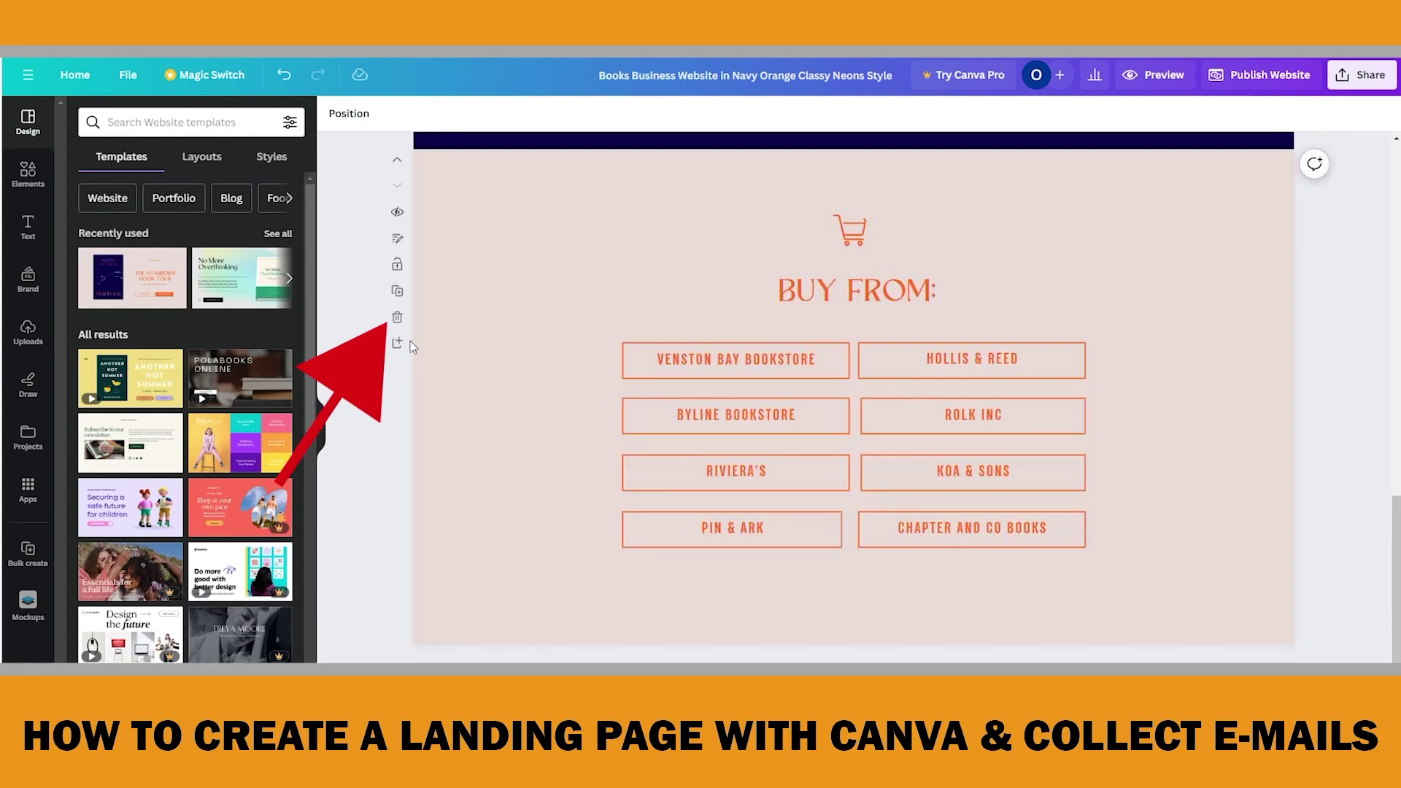
{"action": "left_click", "coordinate": [397, 320]}
{"action": "scroll", "coordinate": [484, 376], "scroll_direction": "up", "scroll_amount": 6}
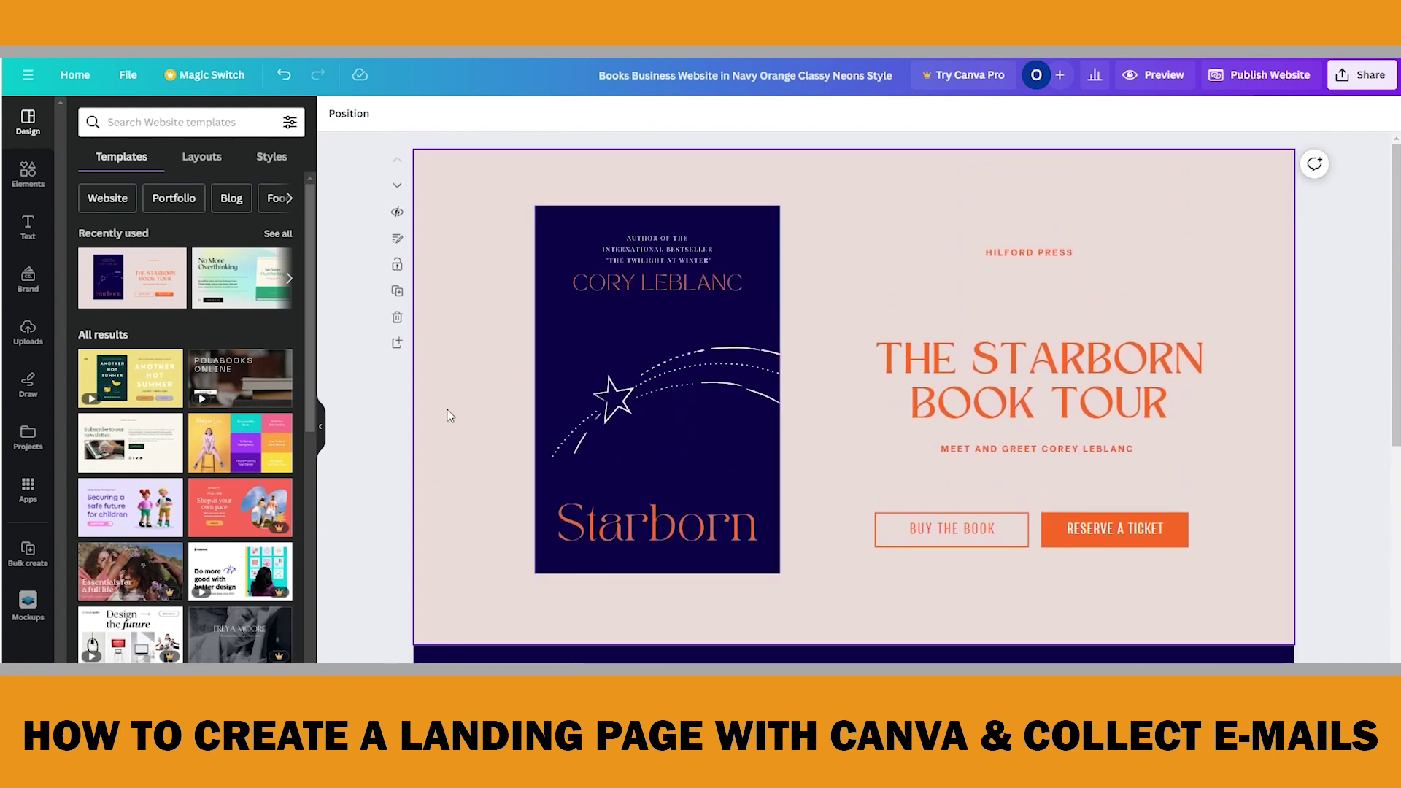
{"action": "scroll", "coordinate": [832, 491], "scroll_direction": "down", "scroll_amount": 3}
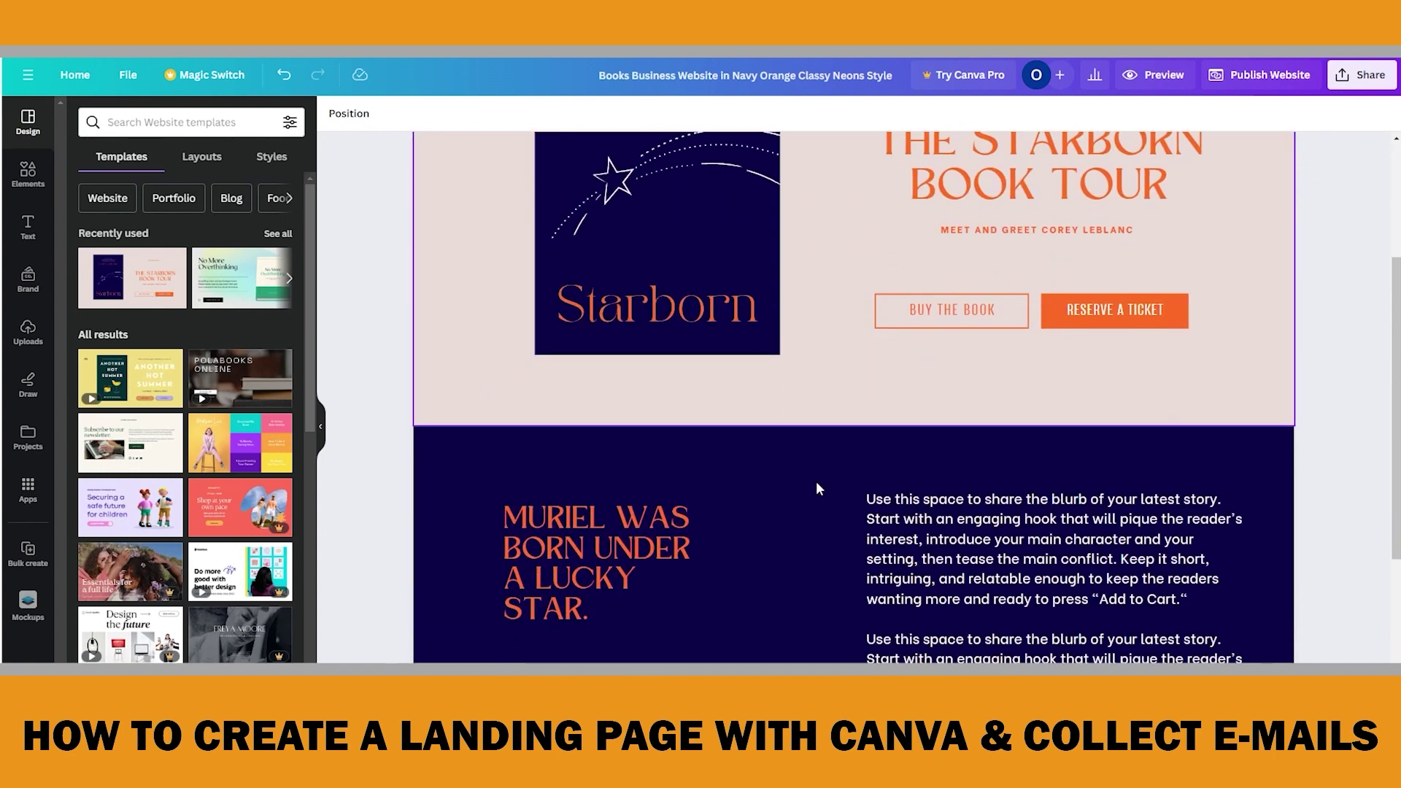
{"action": "scroll", "coordinate": [815, 481], "scroll_direction": "down", "scroll_amount": 4}
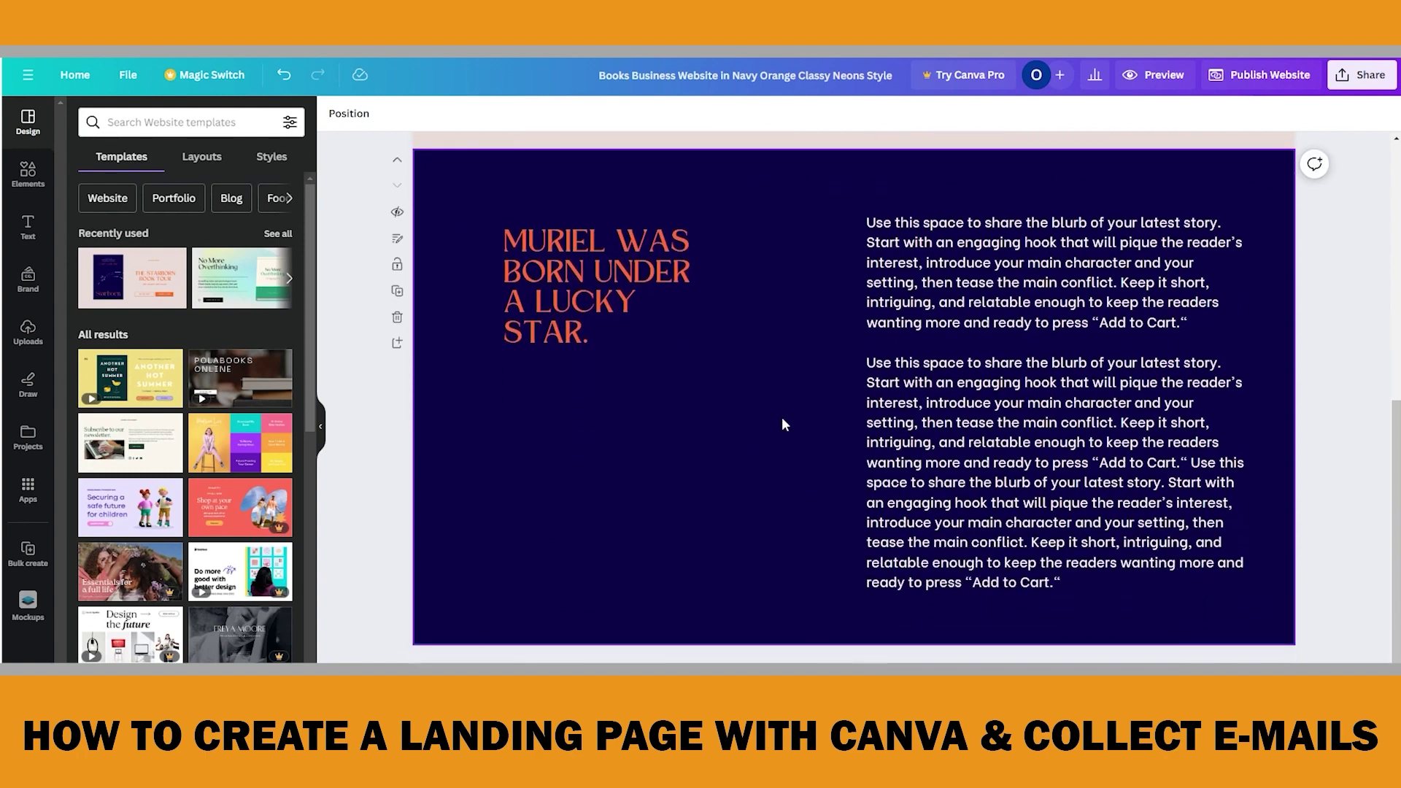
{"action": "scroll", "coordinate": [783, 418], "scroll_direction": "up", "scroll_amount": 7}
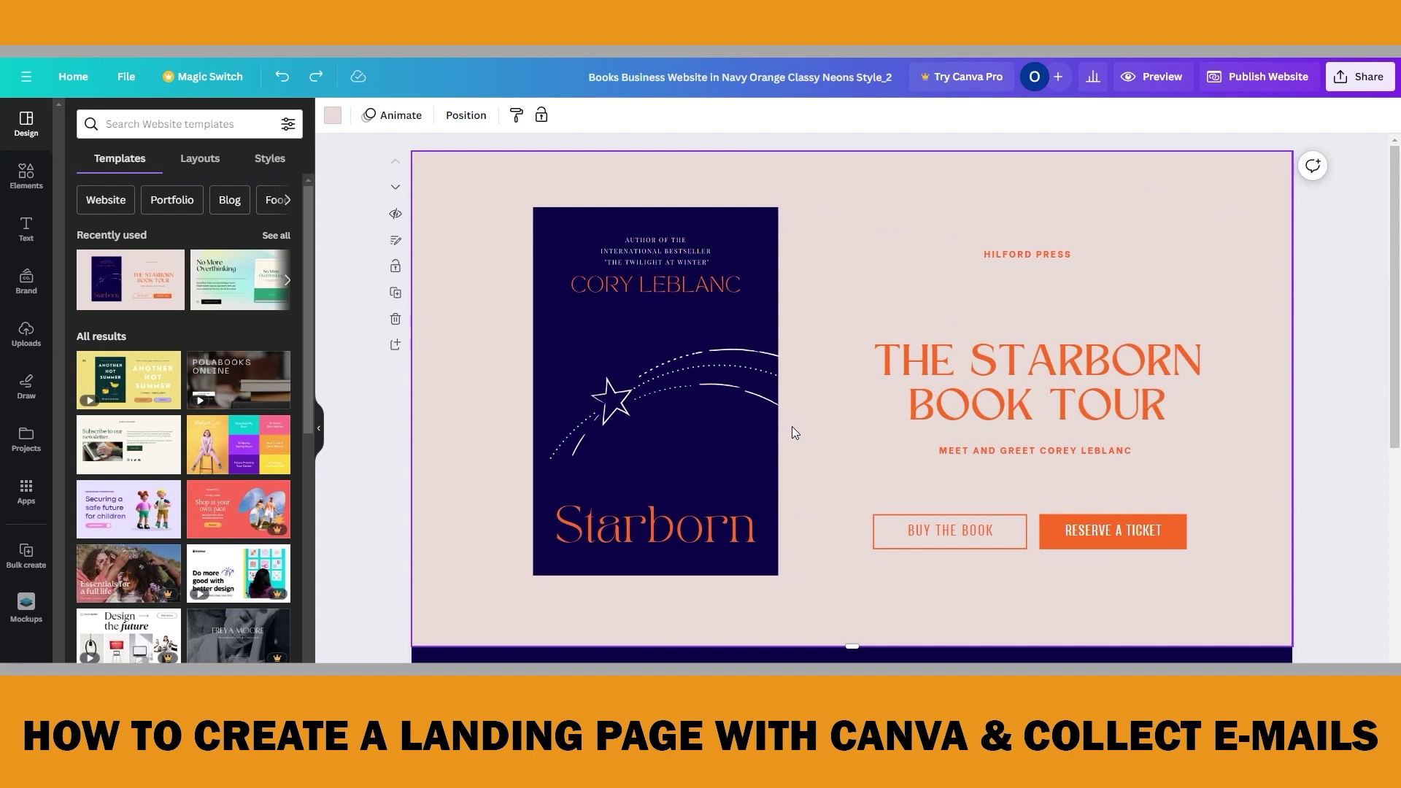
{"action": "double_click", "coordinate": [1001, 400]}
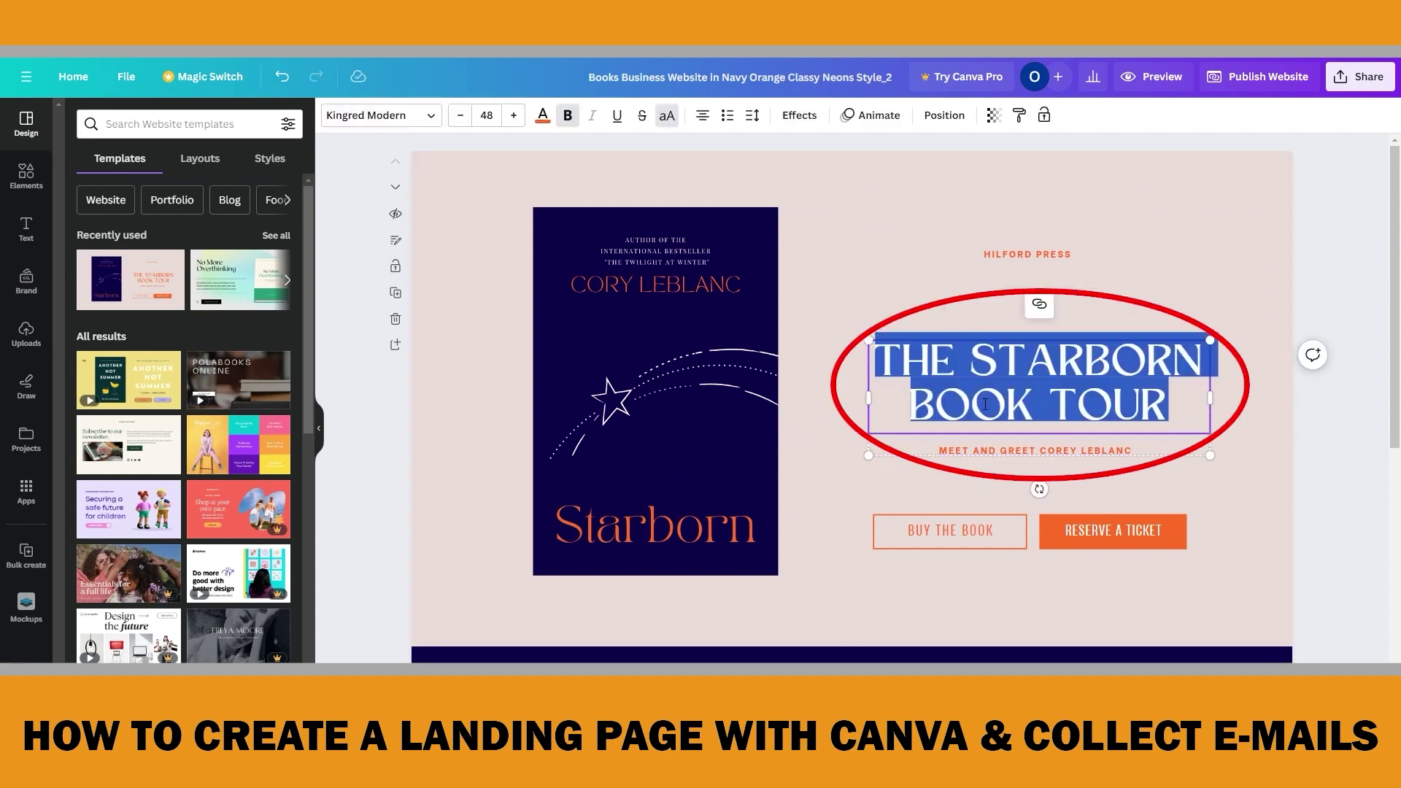
{"action": "left_click", "coordinate": [857, 407]}
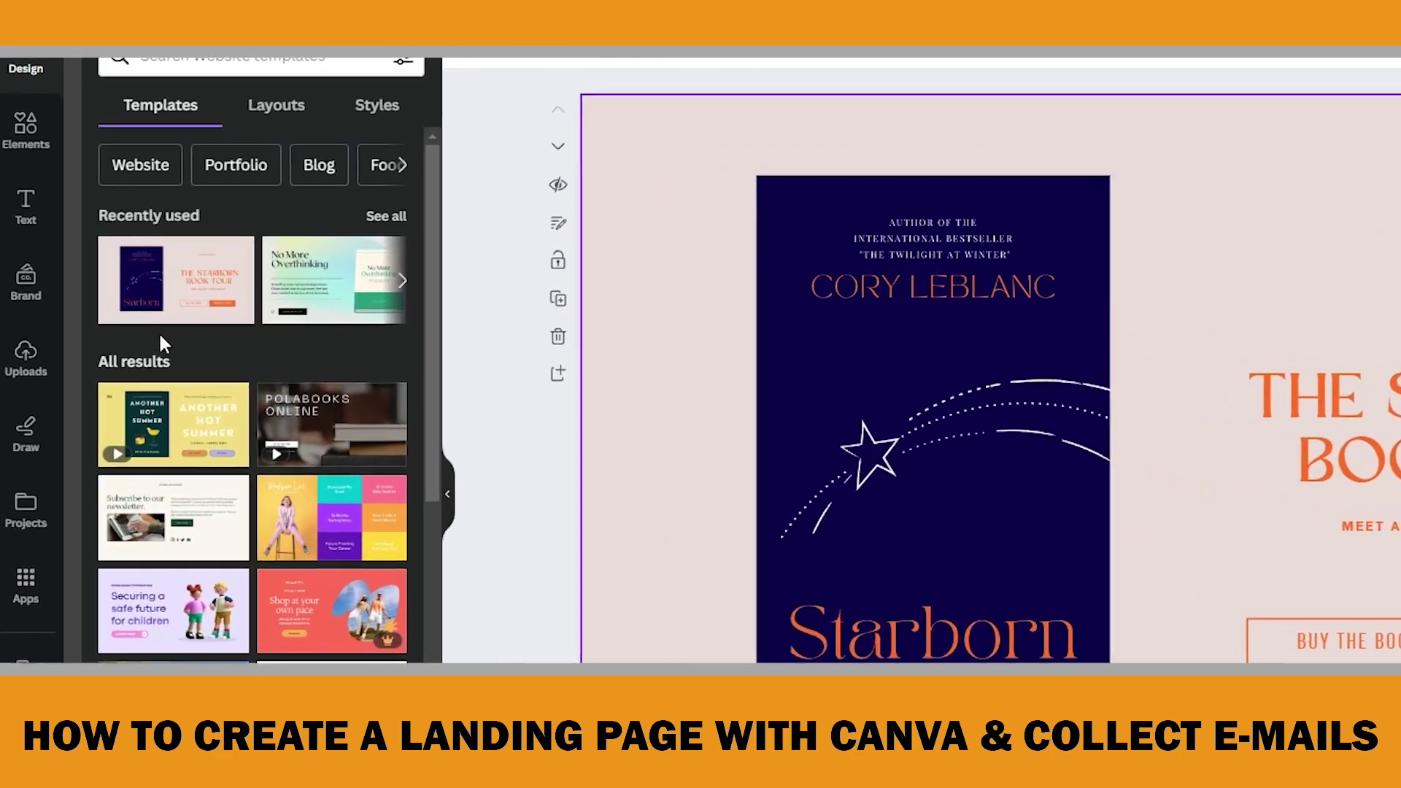
{"action": "left_click", "coordinate": [25, 128]}
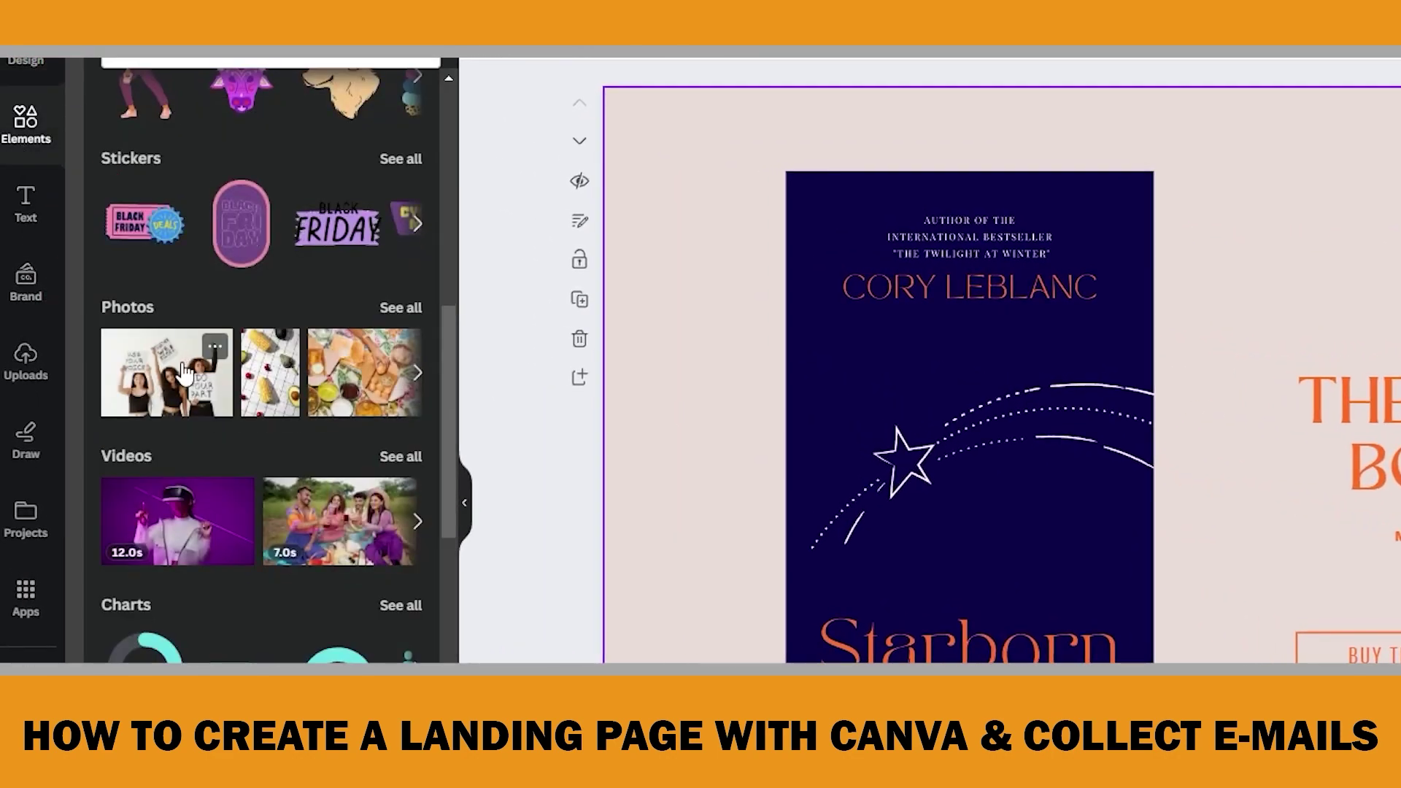
{"action": "left_click", "coordinate": [26, 364]}
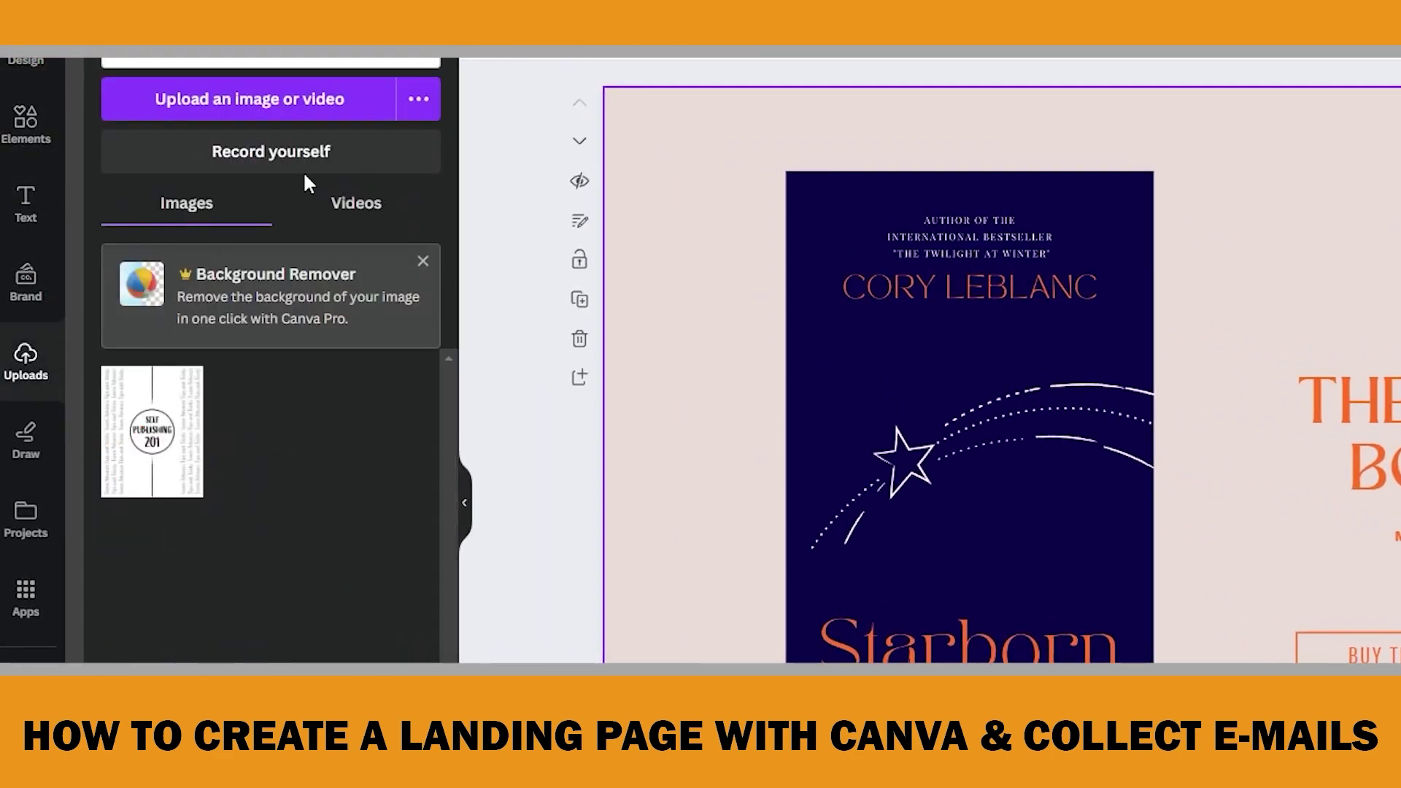
{"action": "left_click", "coordinate": [27, 60]}
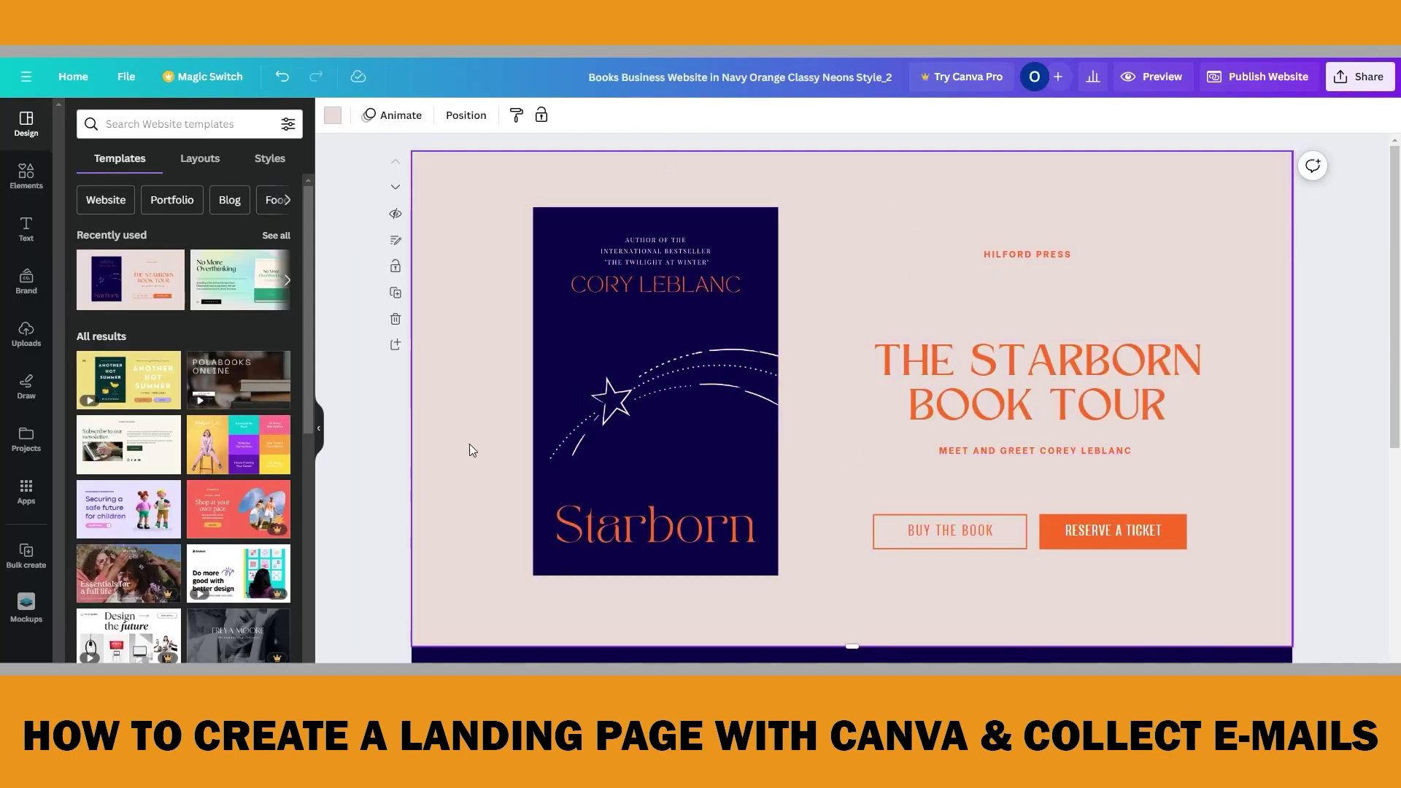
Add the section-title layout with heading, paragraph and orange call-to-action button
{"action": "left_click", "coordinate": [212, 158]}
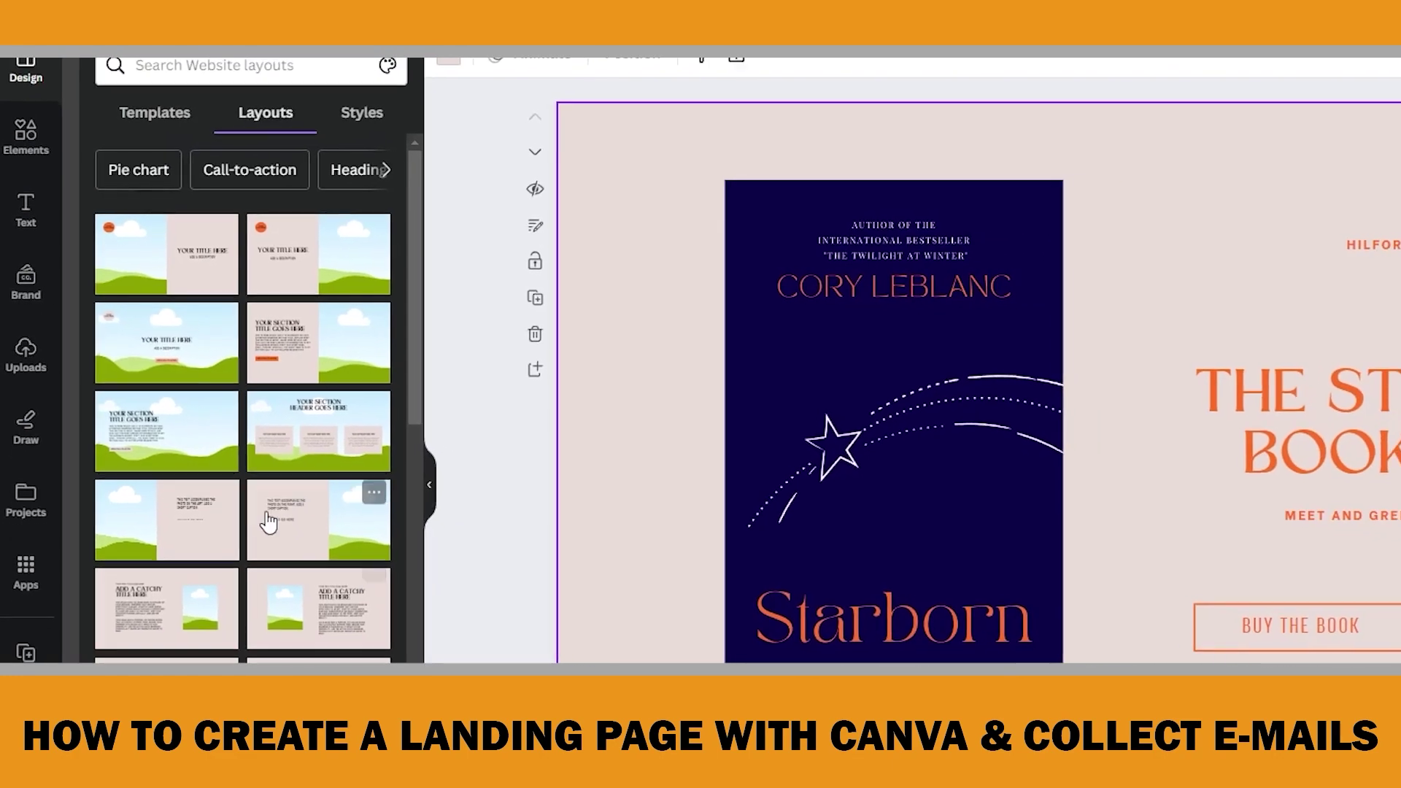
{"action": "left_click", "coordinate": [320, 357]}
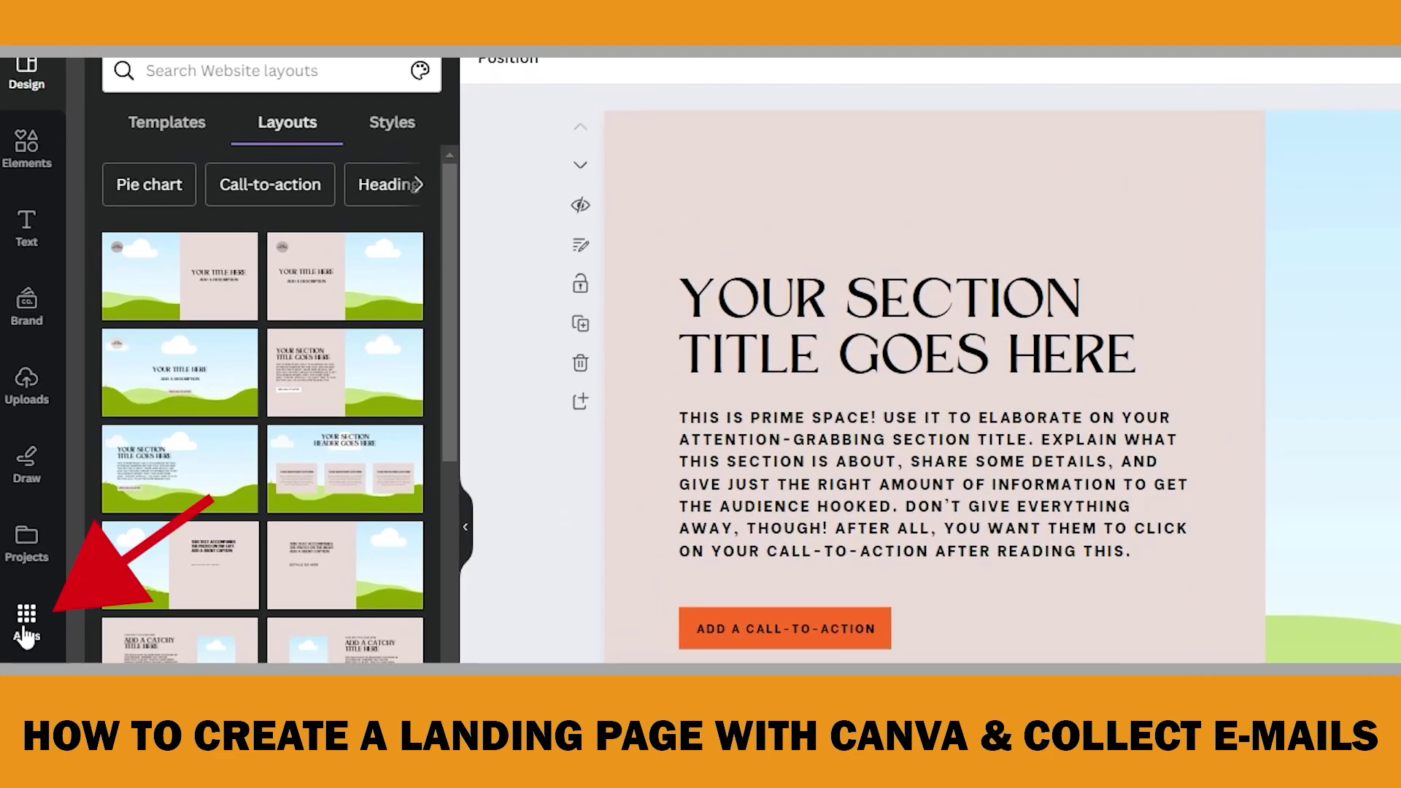
{"action": "left_click", "coordinate": [27, 489]}
Find the Mockups app and place a print book mockup beside the section text
{"action": "left_click", "coordinate": [202, 73]}
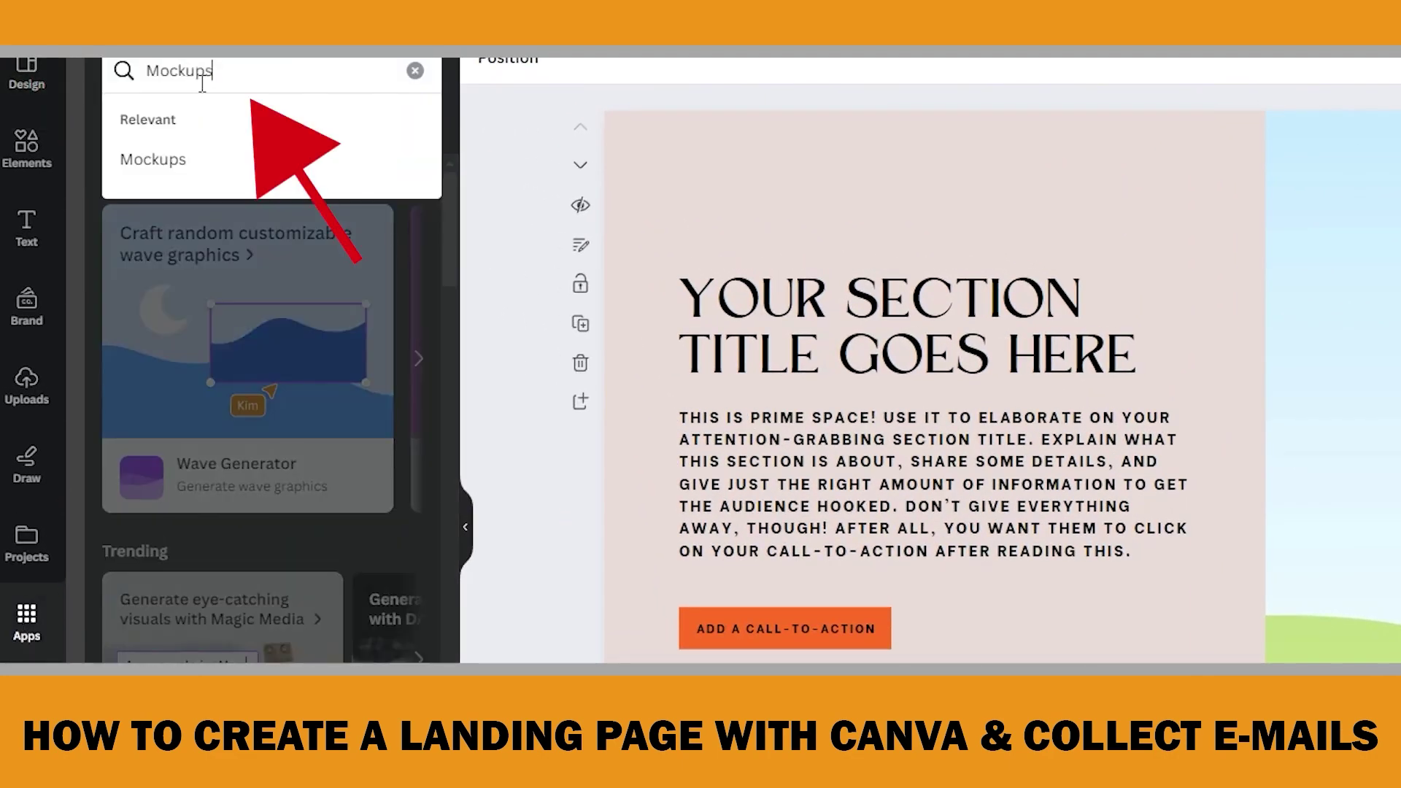
{"action": "key", "text": "Return"}
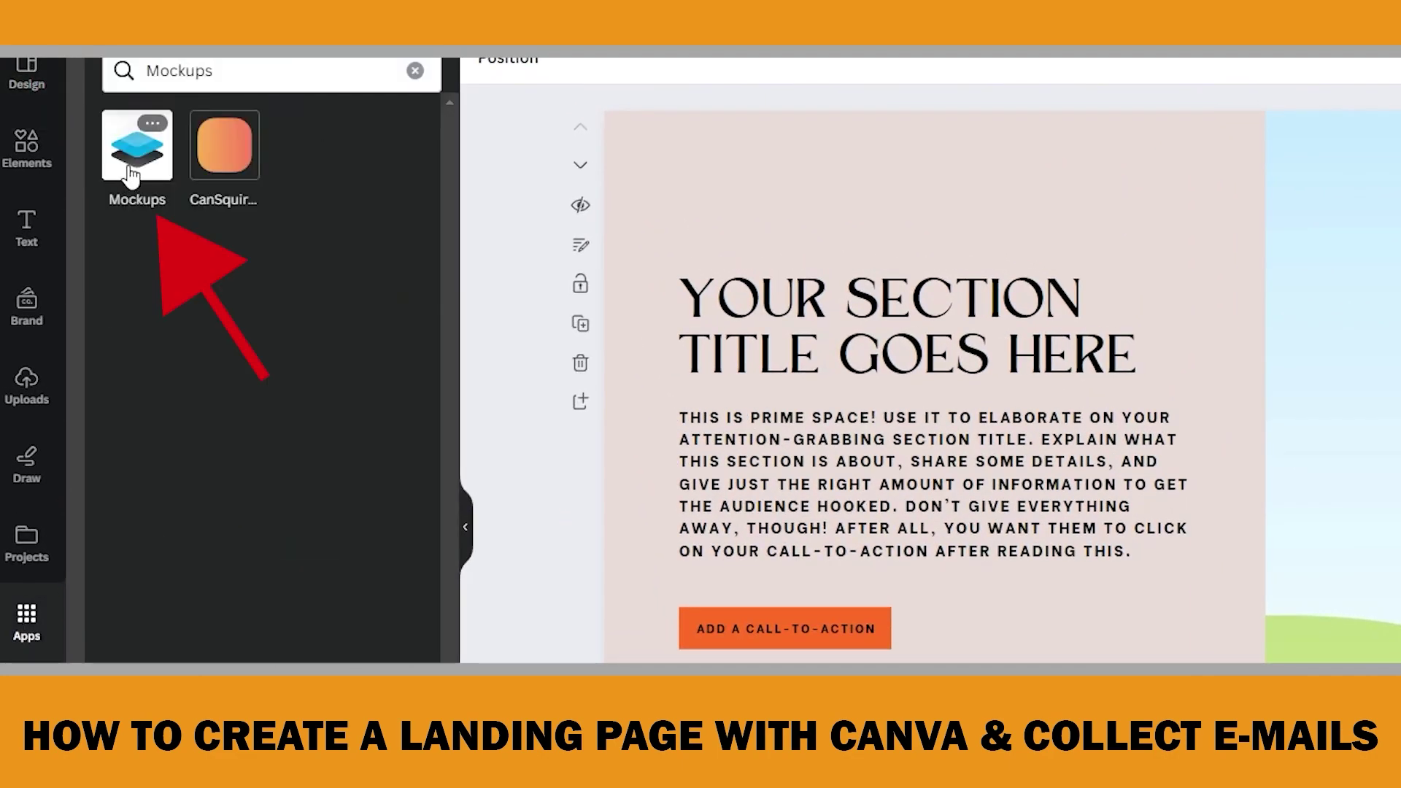
{"action": "left_click", "coordinate": [139, 168]}
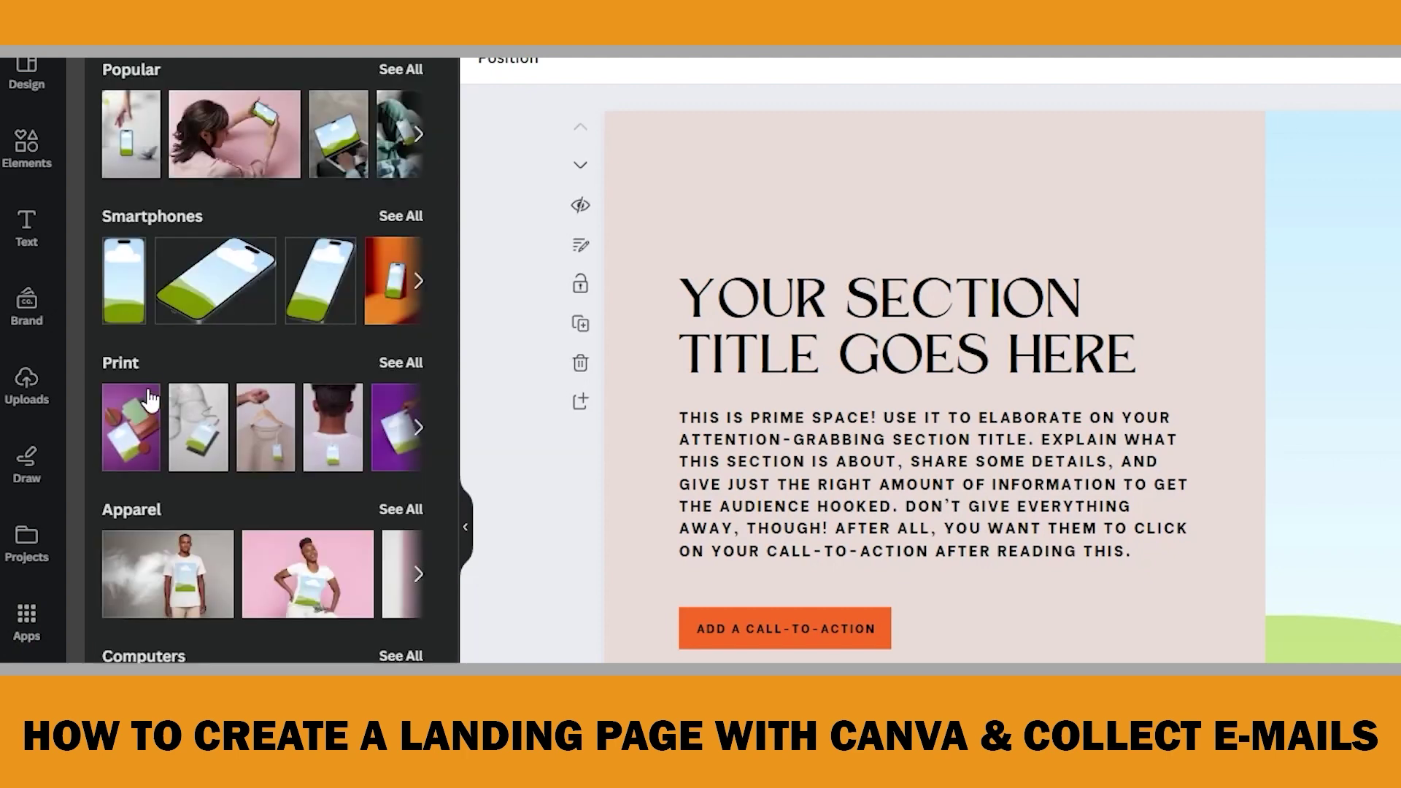
{"action": "left_click", "coordinate": [399, 363]}
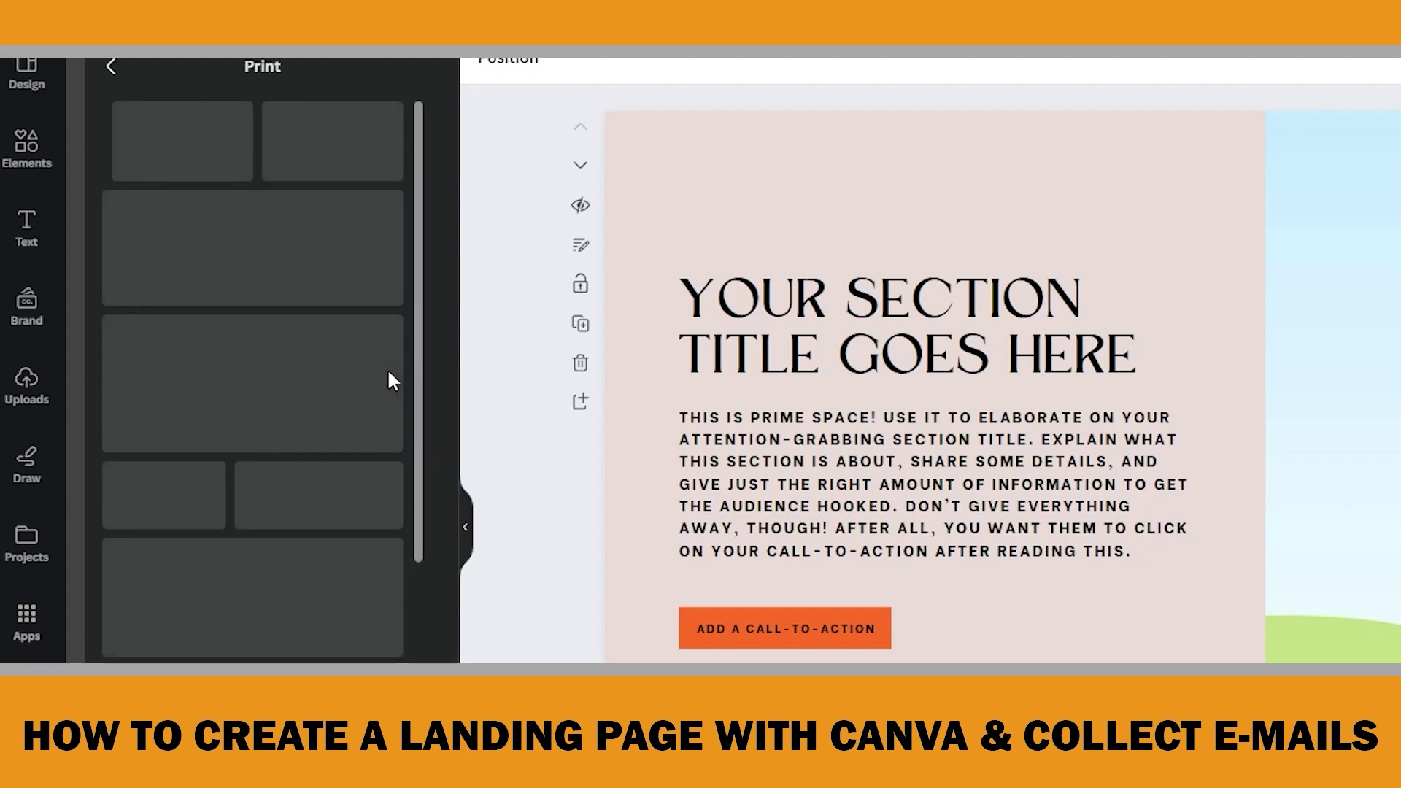
{"action": "scroll", "coordinate": [353, 441], "scroll_direction": "down", "scroll_amount": 15}
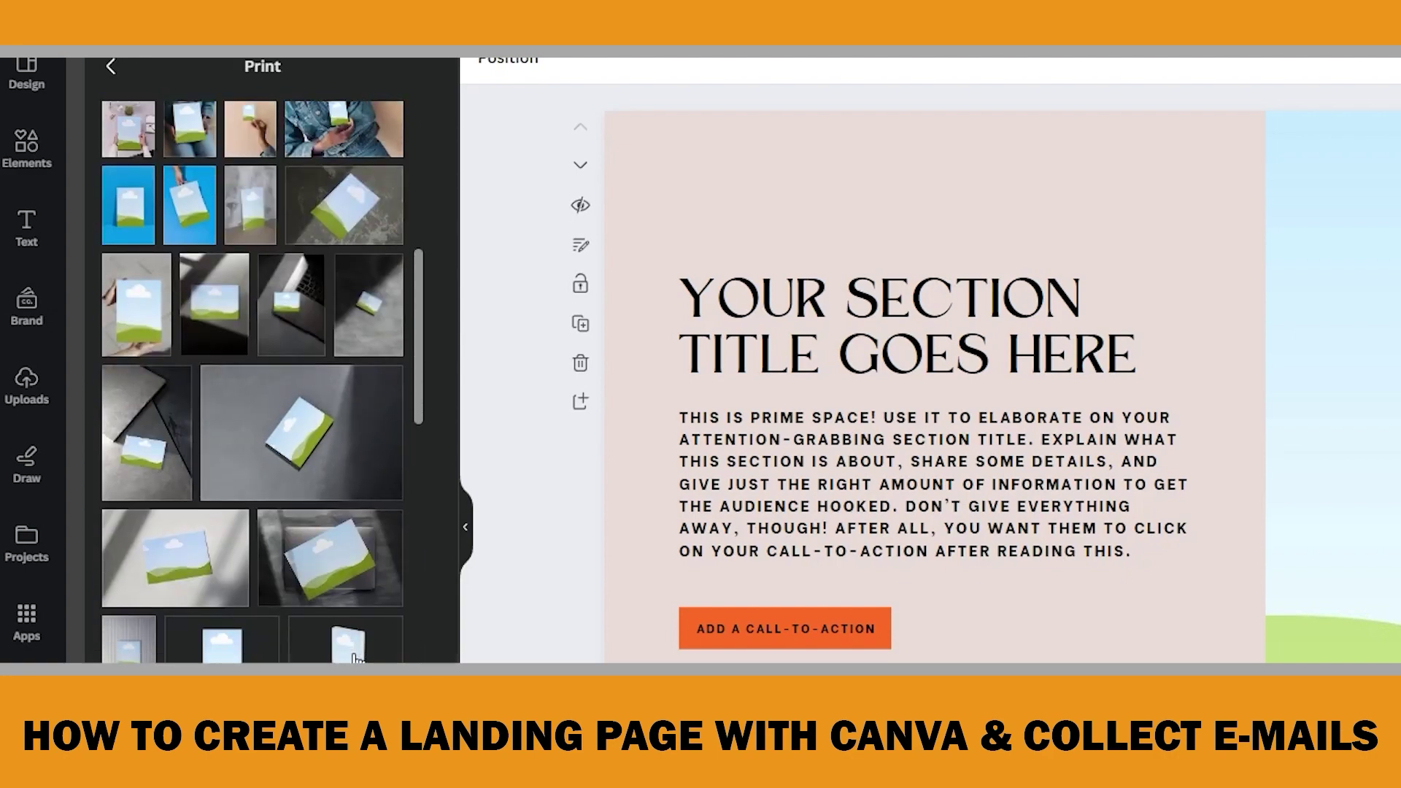
{"action": "scroll", "coordinate": [347, 653], "scroll_direction": "down", "scroll_amount": 3}
{"action": "left_click", "coordinate": [342, 554]}
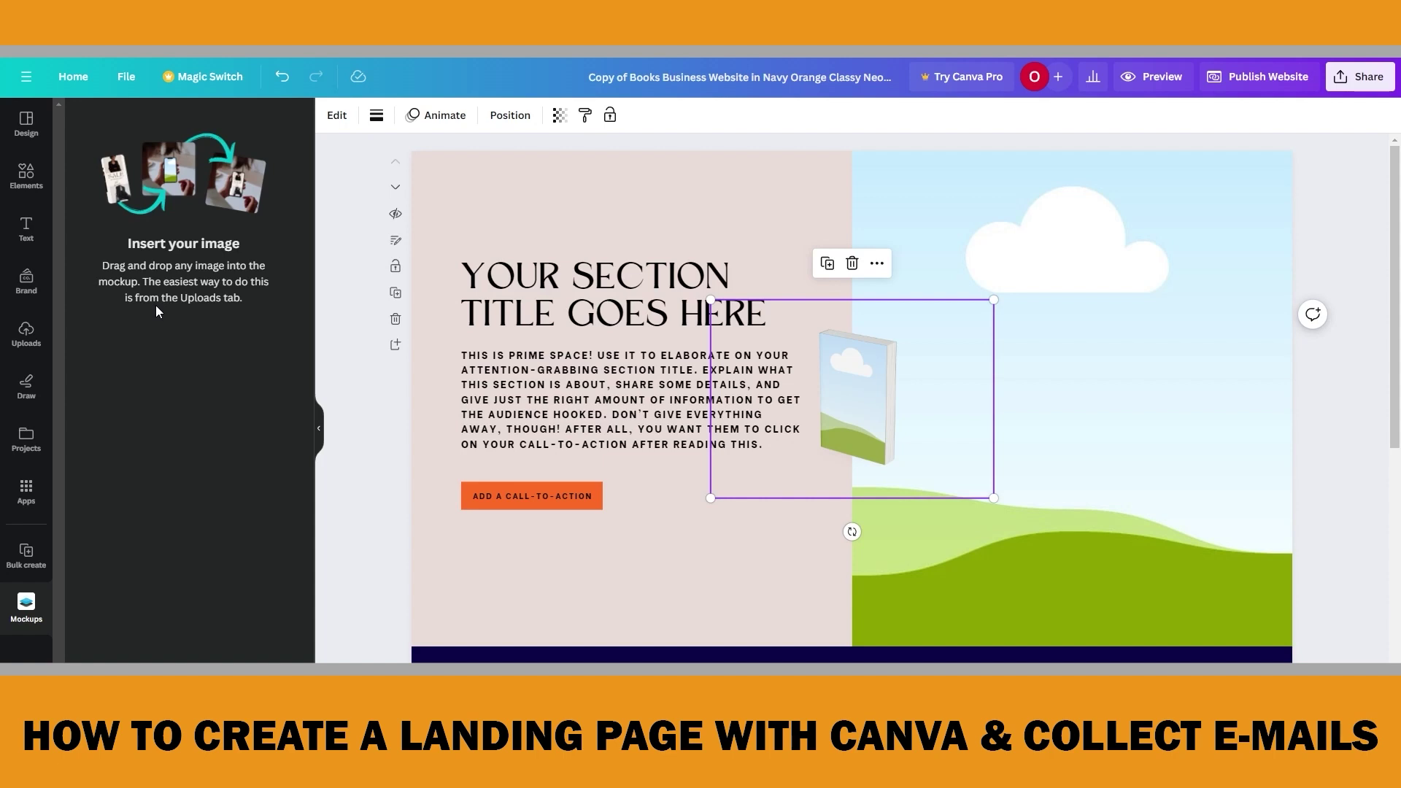
{"action": "left_click", "coordinate": [41, 343]}
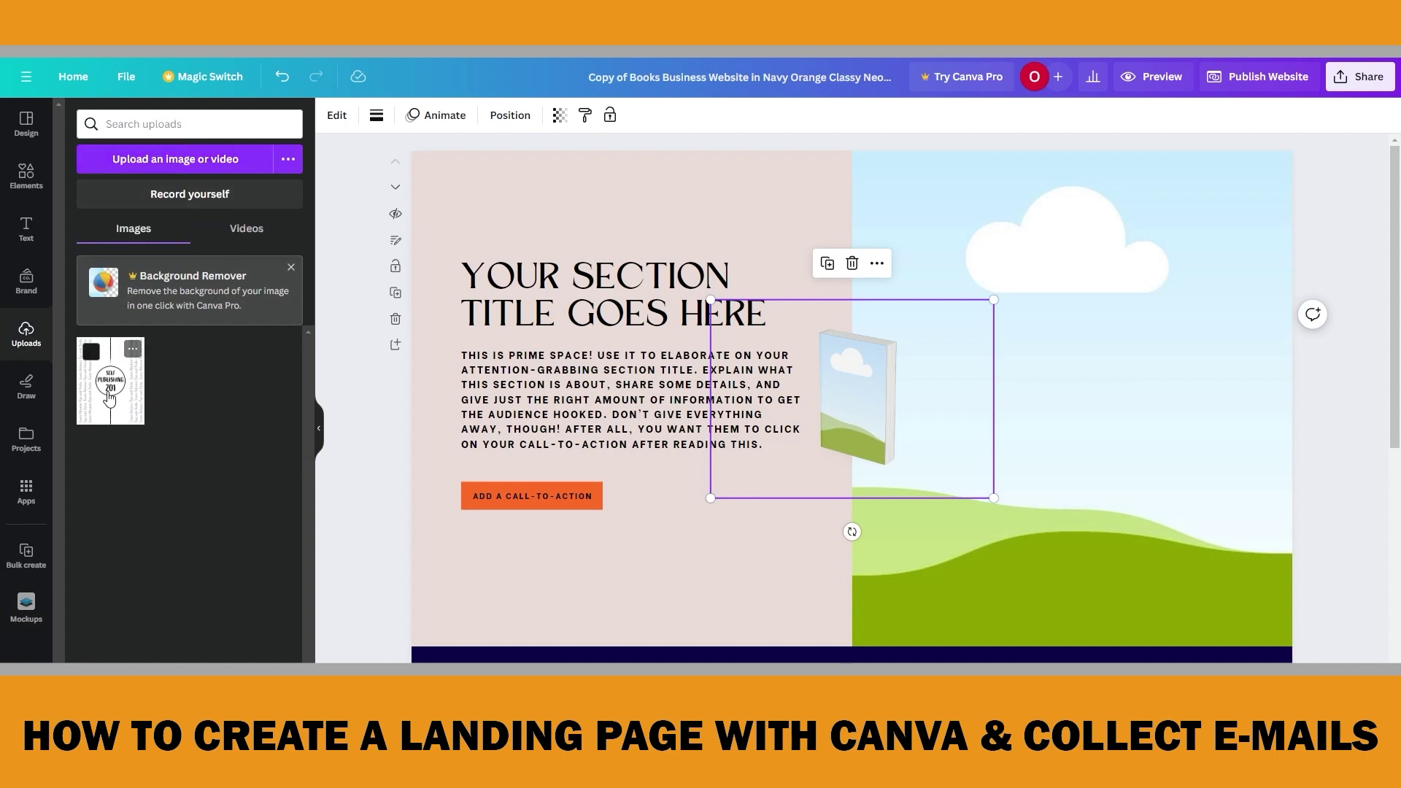
Drop the Self Publishing 201 cover image onto the book mockup and set it to Fill
{"action": "left_click_drag", "start_coordinate": [119, 406], "coordinate": [852, 400]}
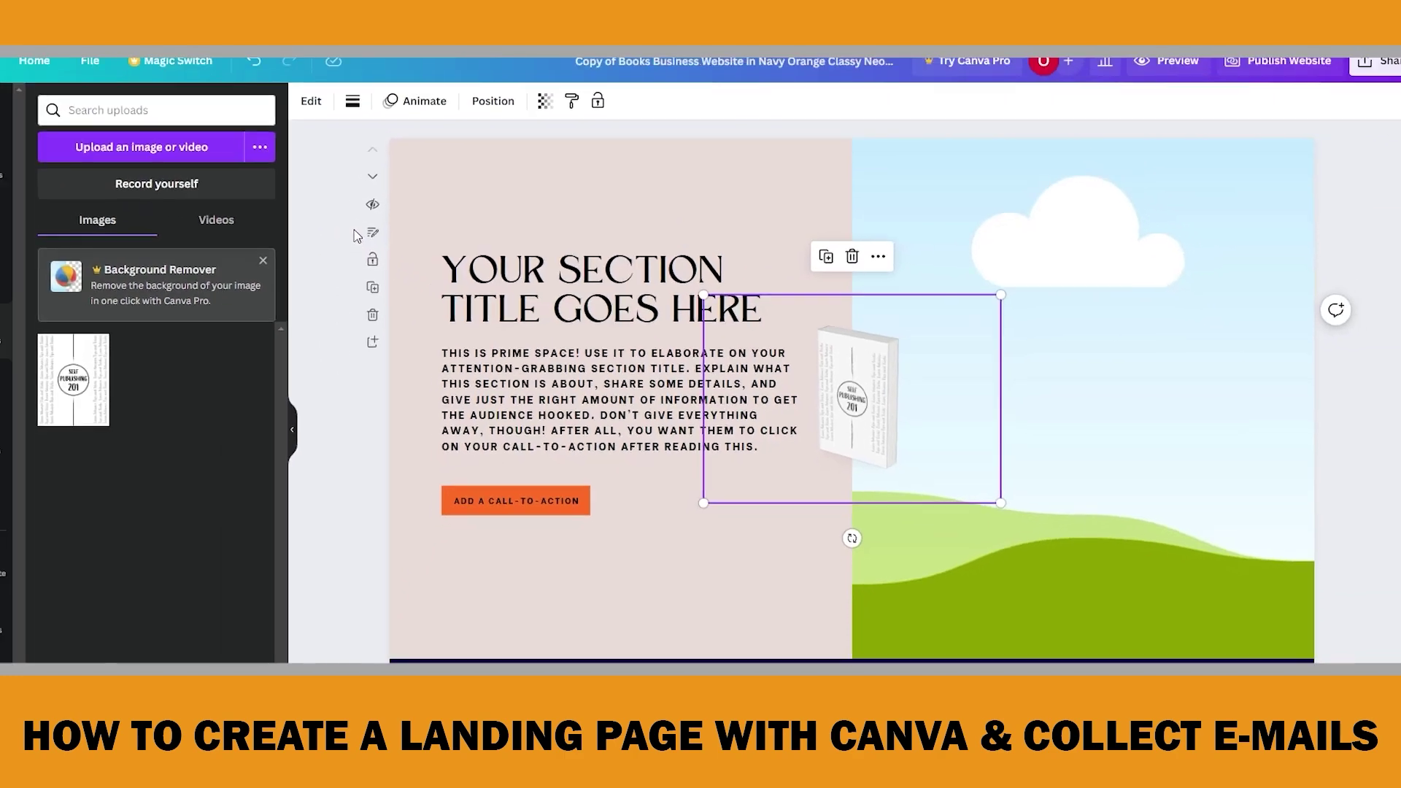
{"action": "left_click", "coordinate": [338, 120]}
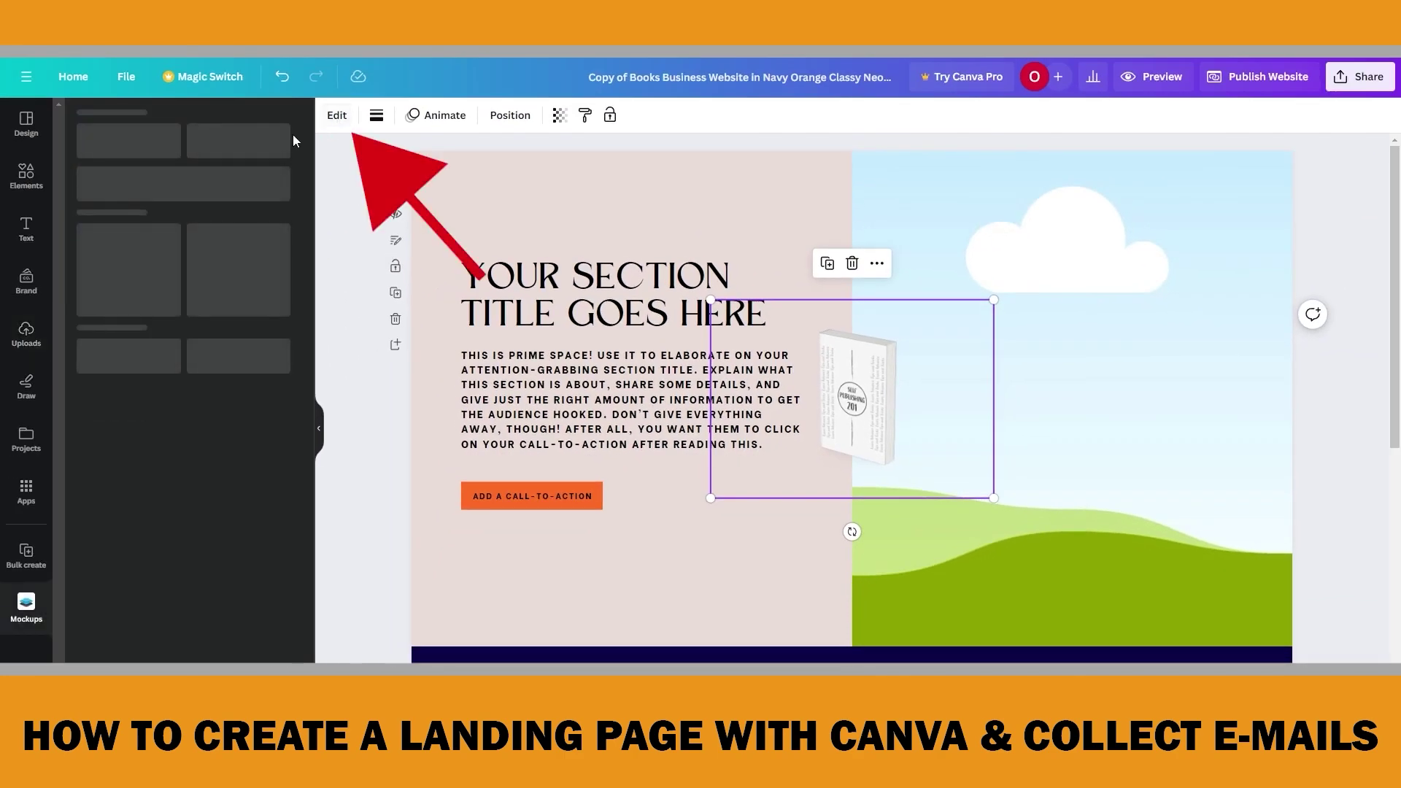
{"action": "left_click", "coordinate": [129, 167]}
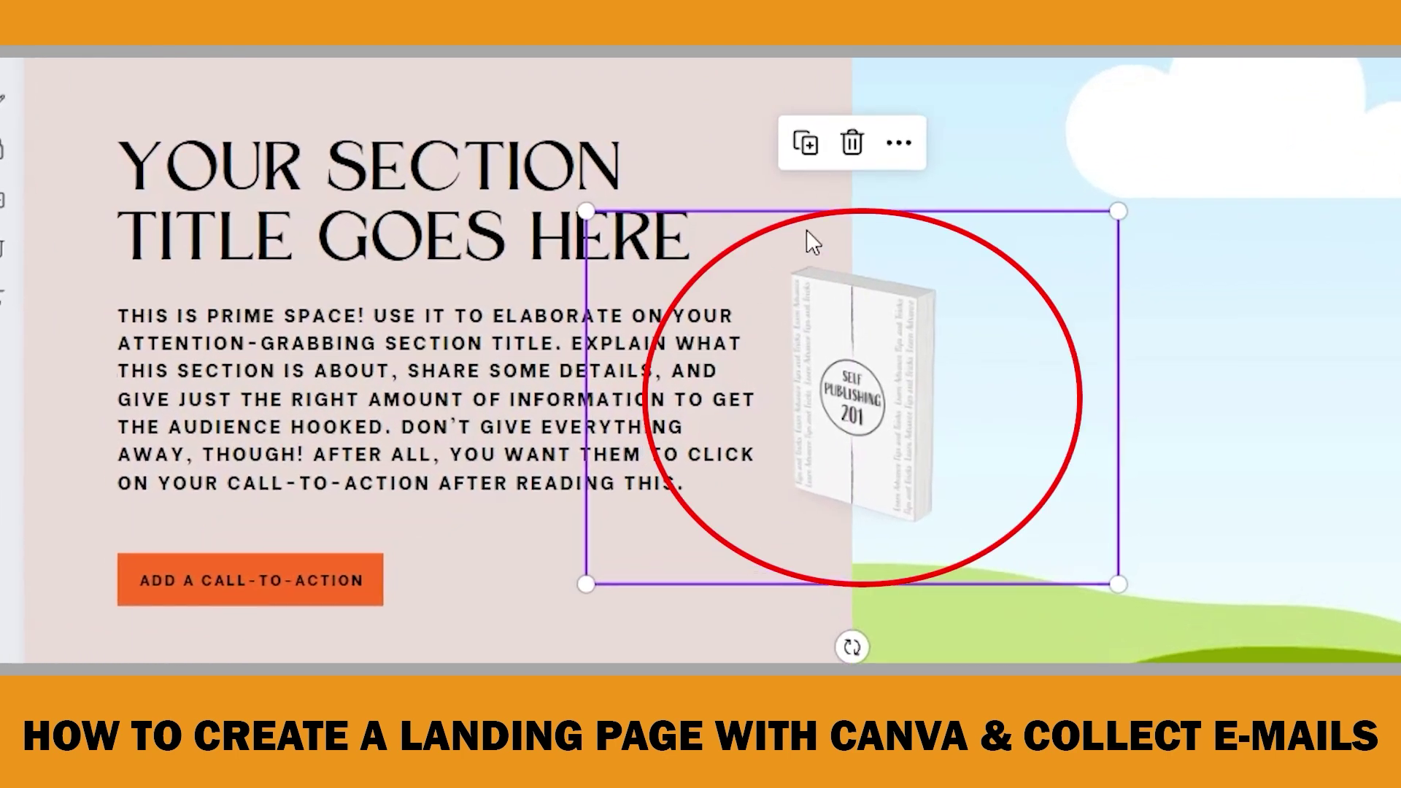
Enlarge the book mockup to fill the right half of the section
{"action": "left_click_drag", "start_coordinate": [1135, 199], "coordinate": [1400, 58]}
{"action": "left_click_drag", "start_coordinate": [568, 595], "coordinate": [189, 787]}
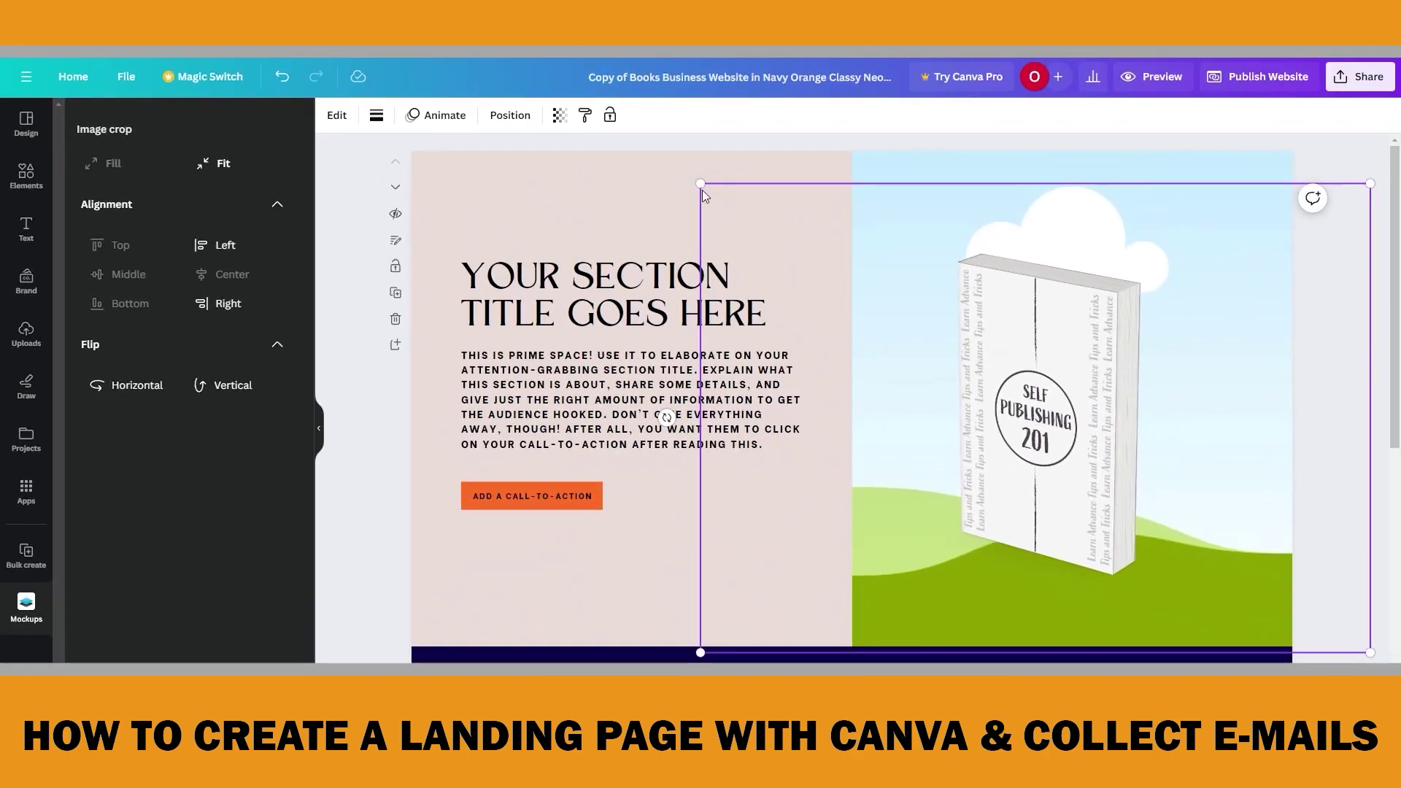
{"action": "left_click_drag", "start_coordinate": [702, 190], "coordinate": [666, 162]}
{"action": "left_click_drag", "start_coordinate": [1025, 340], "coordinate": [1056, 339]}
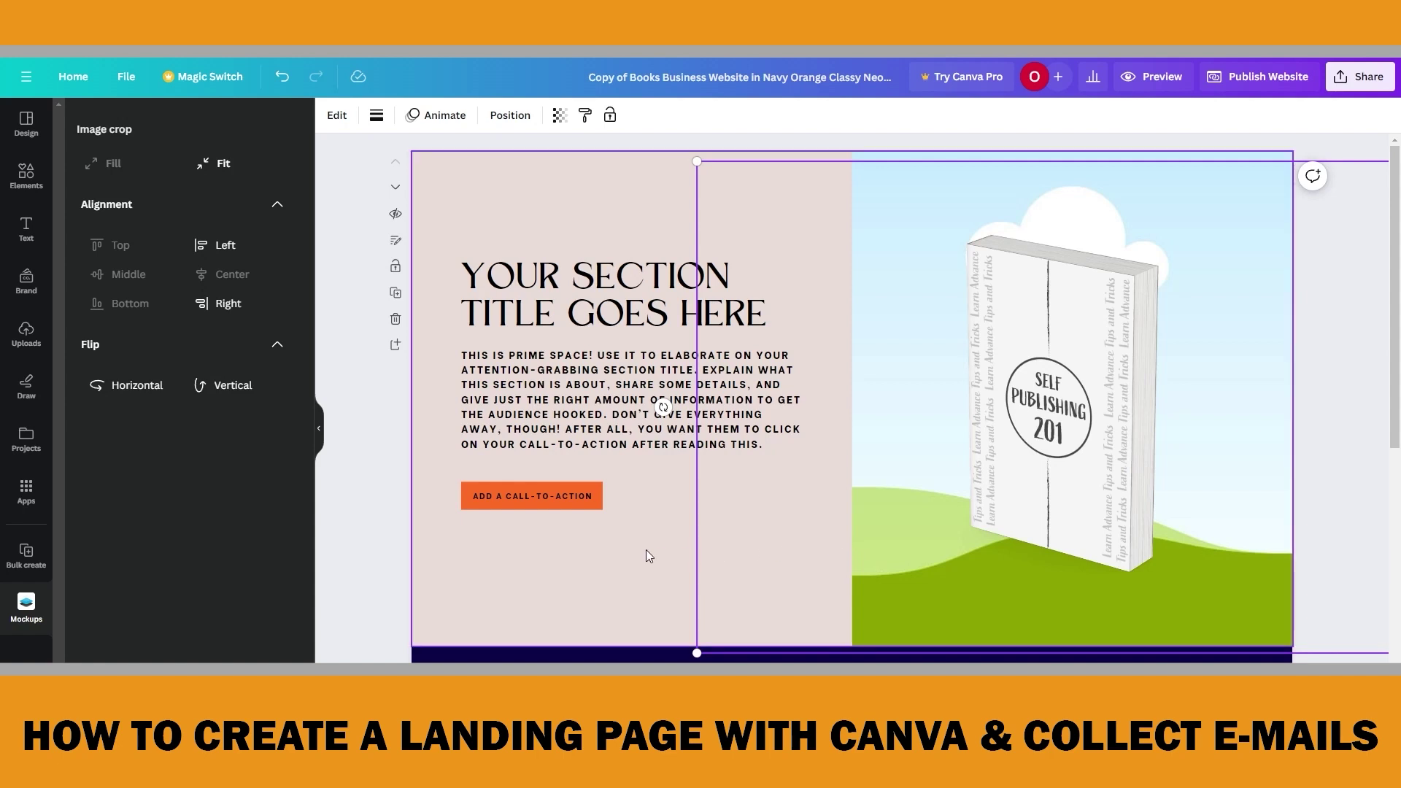
Replace the sky-and-hills picture behind the book with the orange Brand Kit colour
{"action": "left_click", "coordinate": [654, 190]}
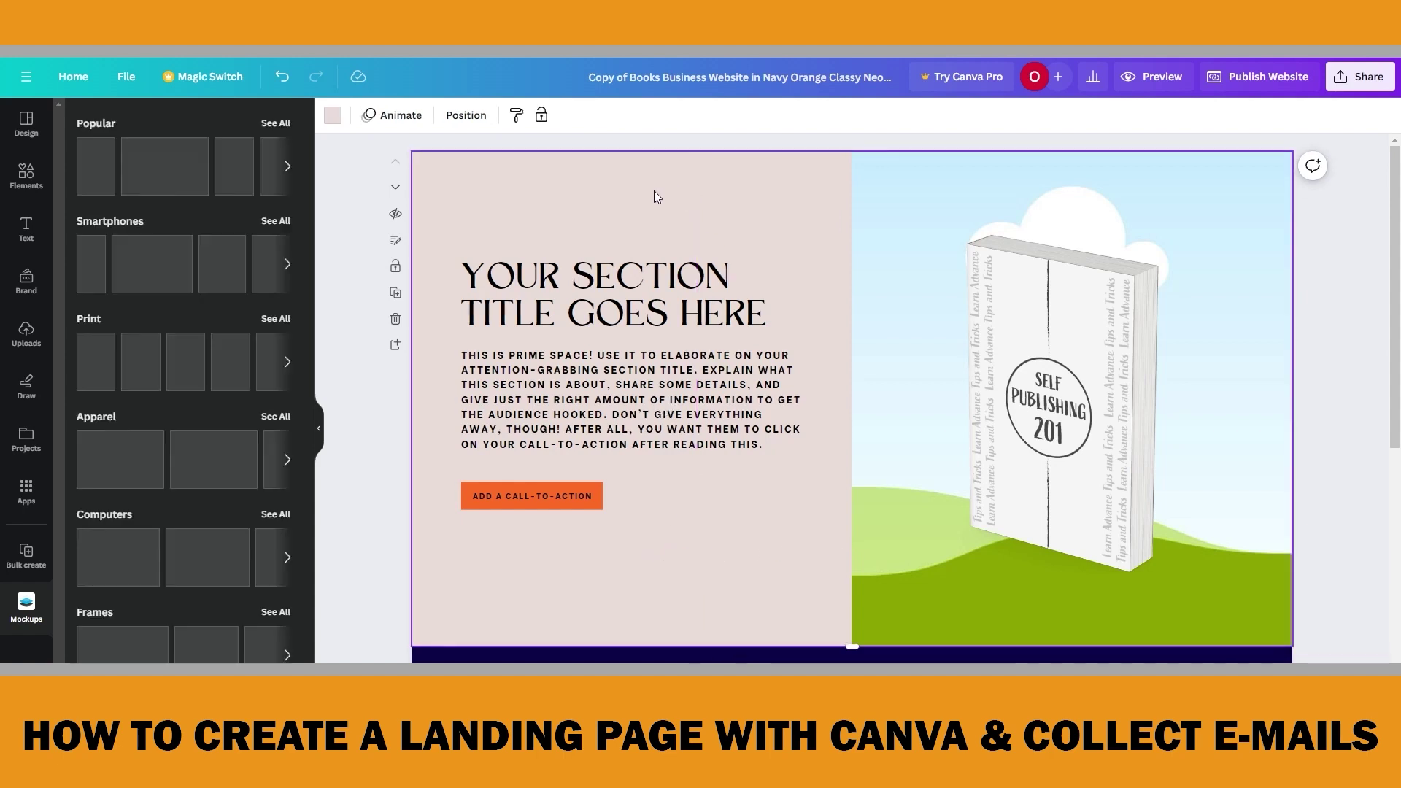
{"action": "left_click", "coordinate": [857, 157]}
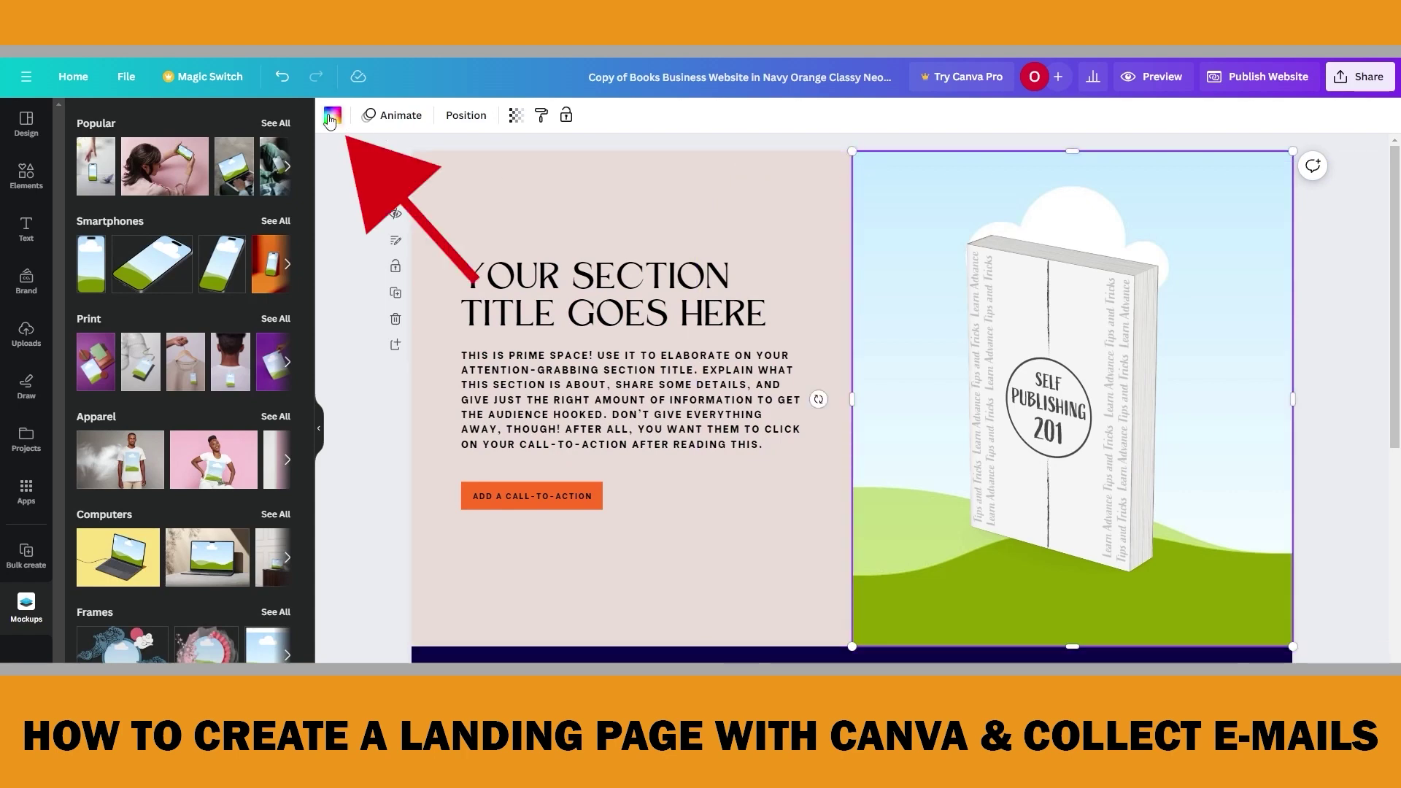
{"action": "left_click", "coordinate": [331, 118]}
{"action": "left_click", "coordinate": [80, 314]}
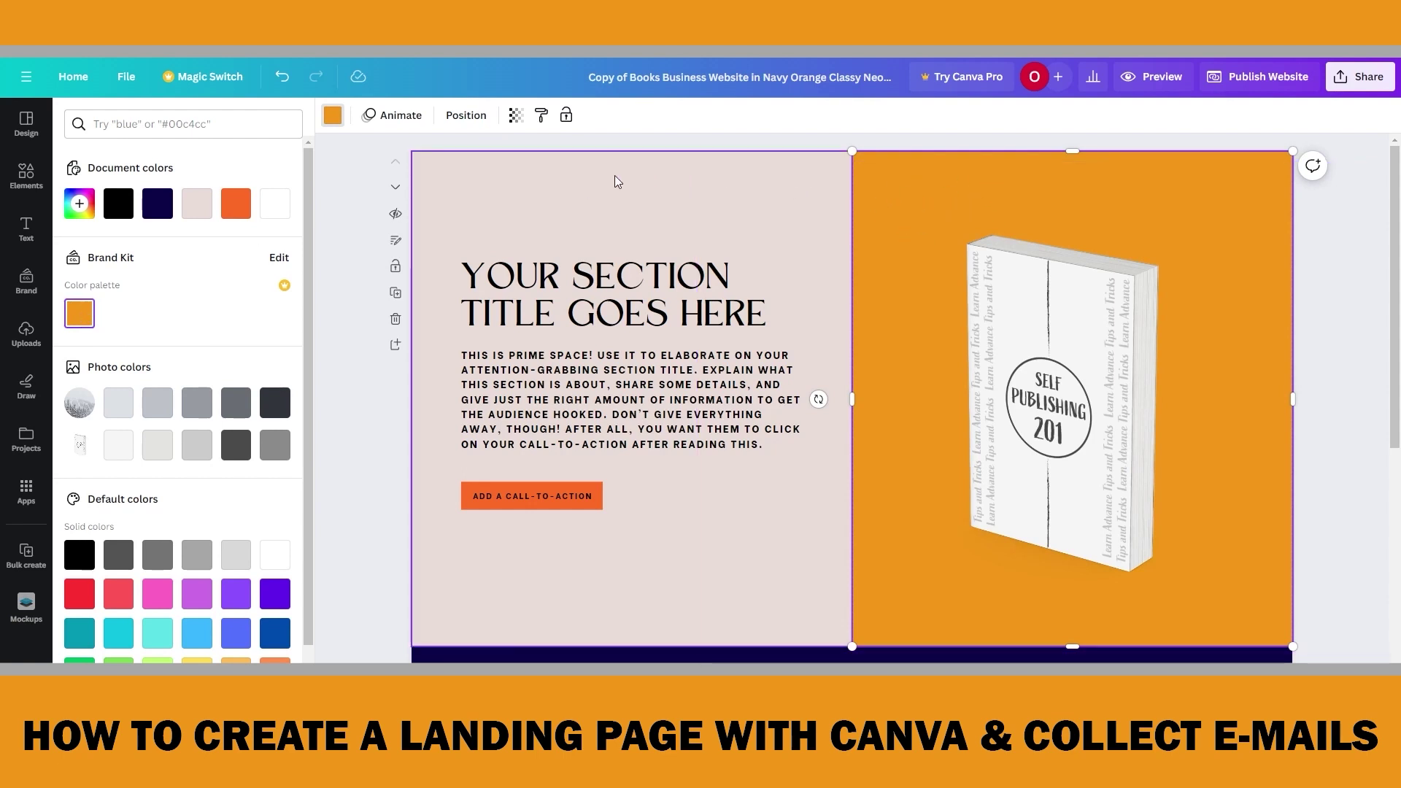
{"action": "left_click", "coordinate": [612, 281]}
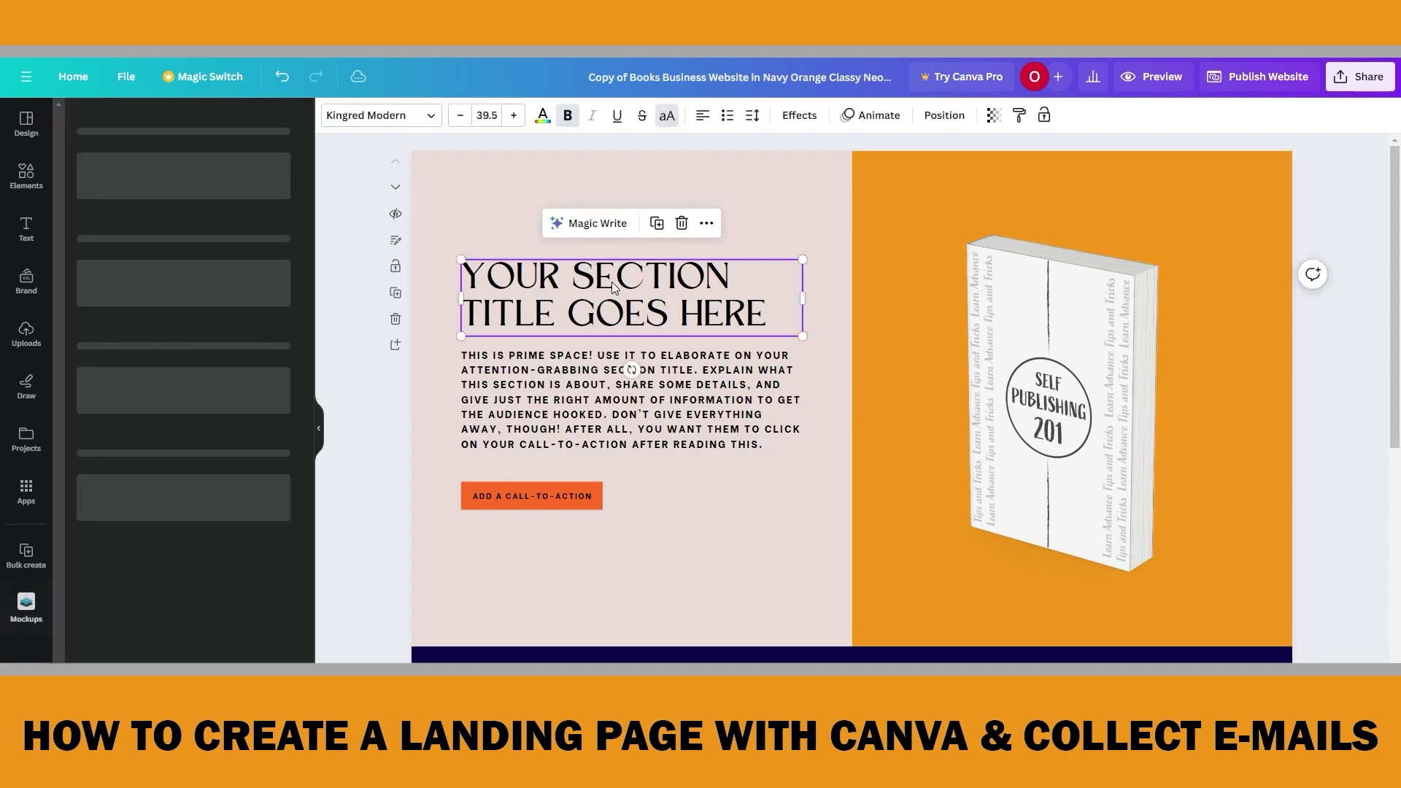
Make the title and body text white and the left panel background black
{"action": "left_click", "coordinate": [571, 392], "text": "shift"}
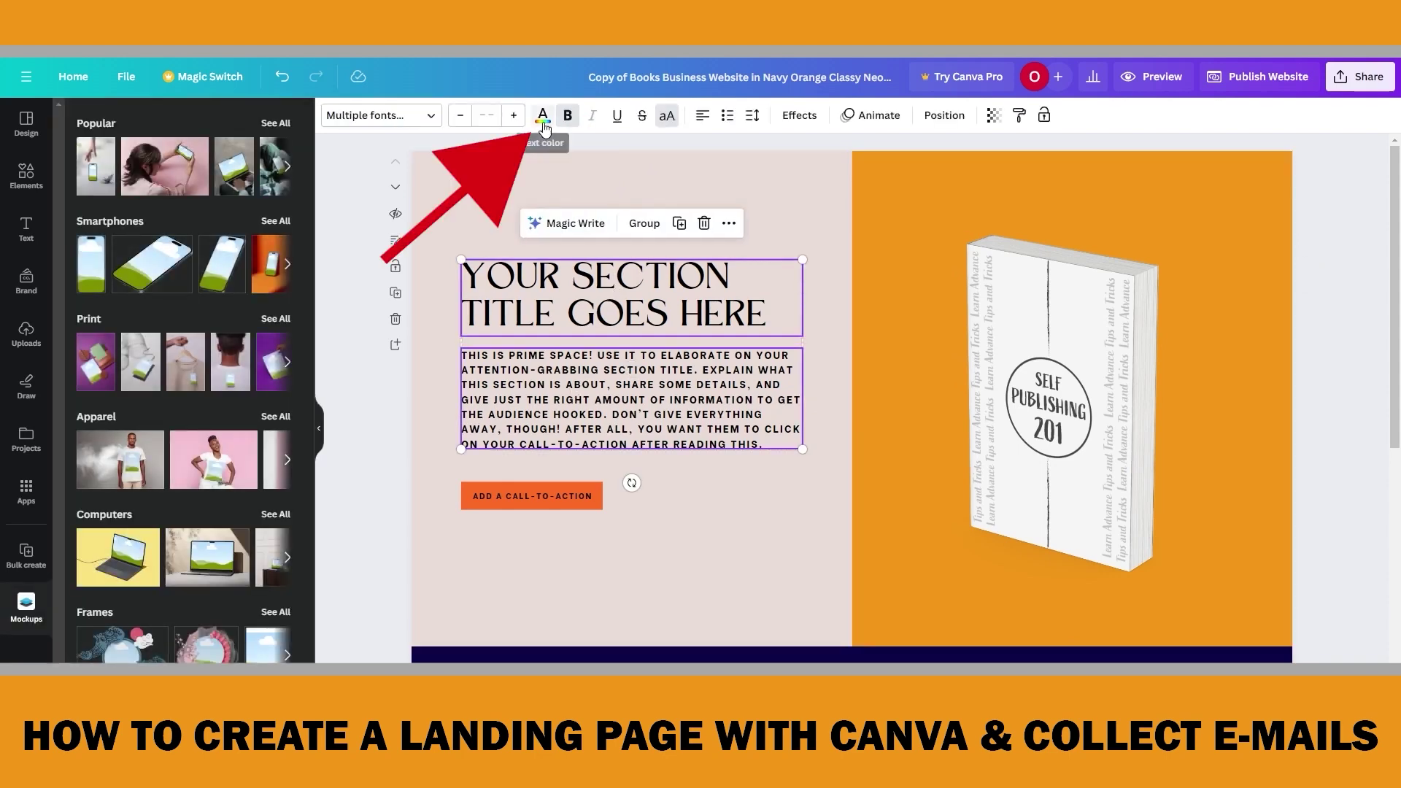
{"action": "left_click", "coordinate": [543, 116]}
{"action": "left_click", "coordinate": [79, 242]}
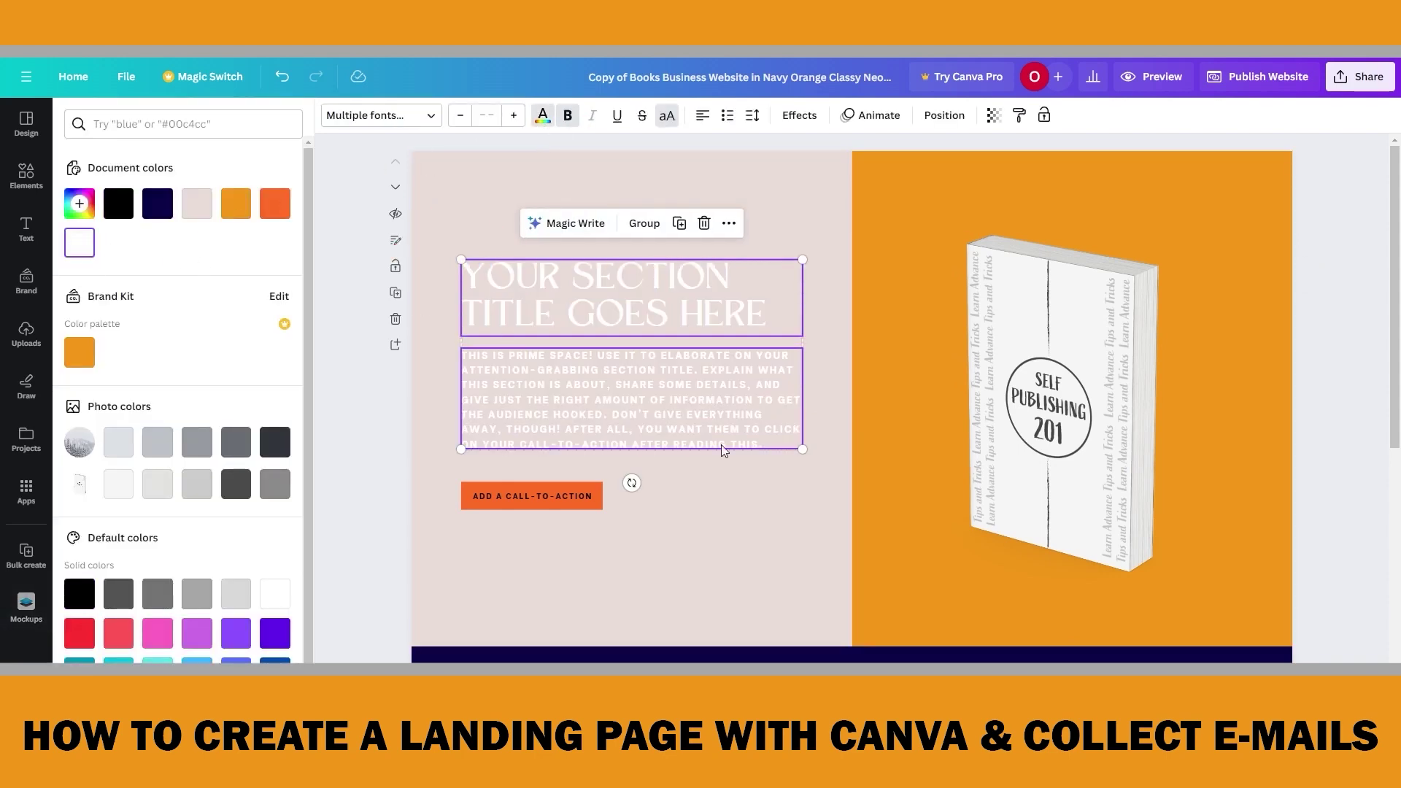
{"action": "left_click", "coordinate": [480, 186]}
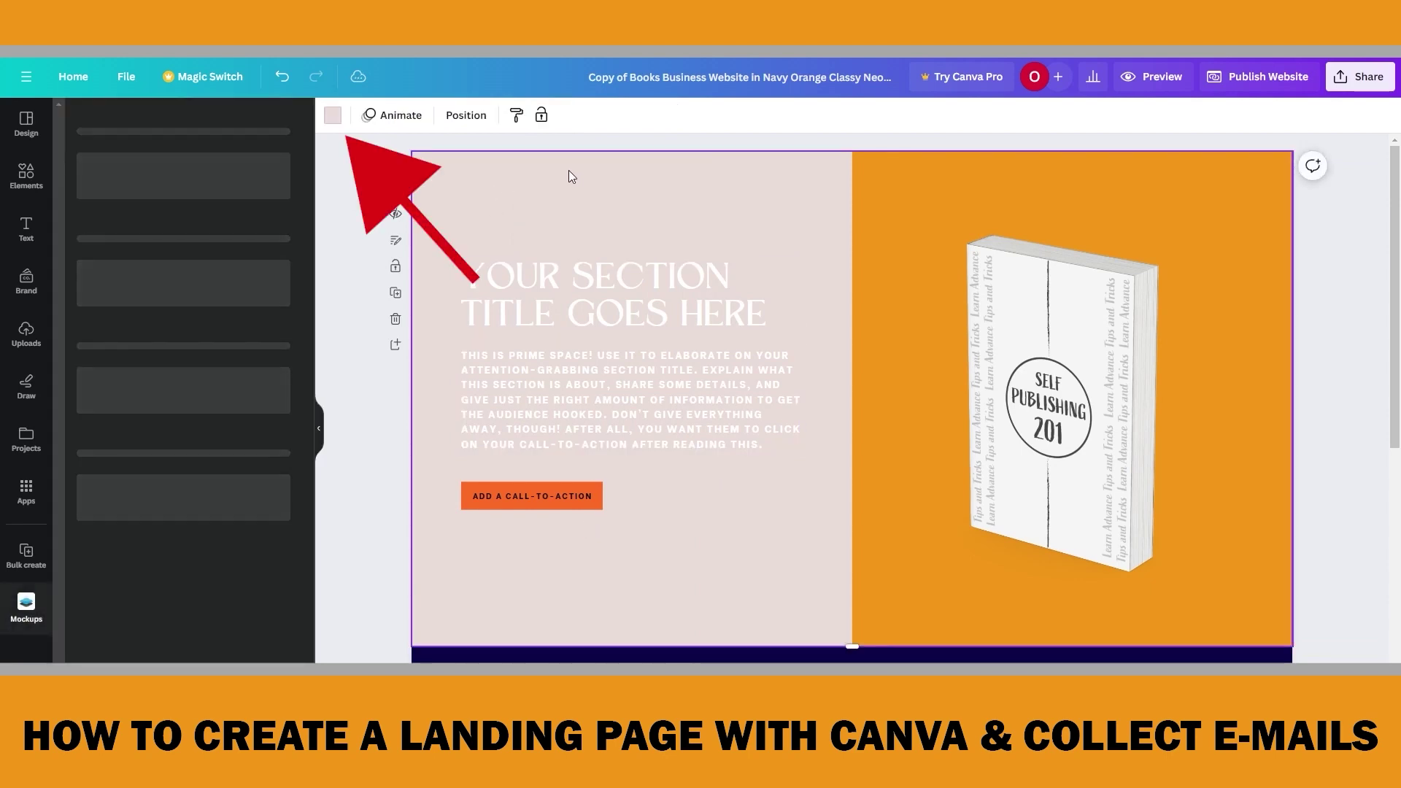
{"action": "left_click", "coordinate": [332, 116]}
{"action": "left_click", "coordinate": [118, 203]}
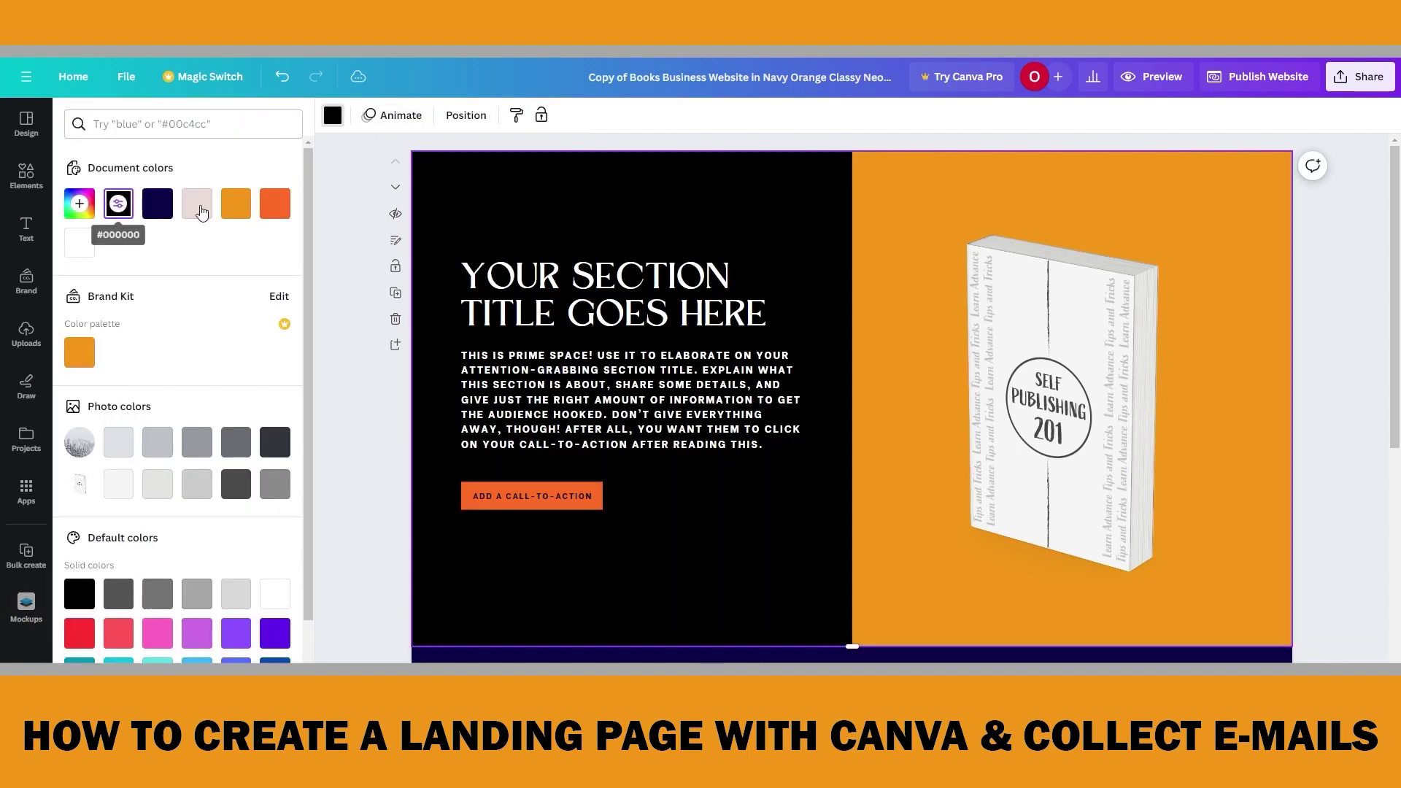
Colour the call-to-action button Brand Kit orange
{"action": "left_click", "coordinate": [594, 508]}
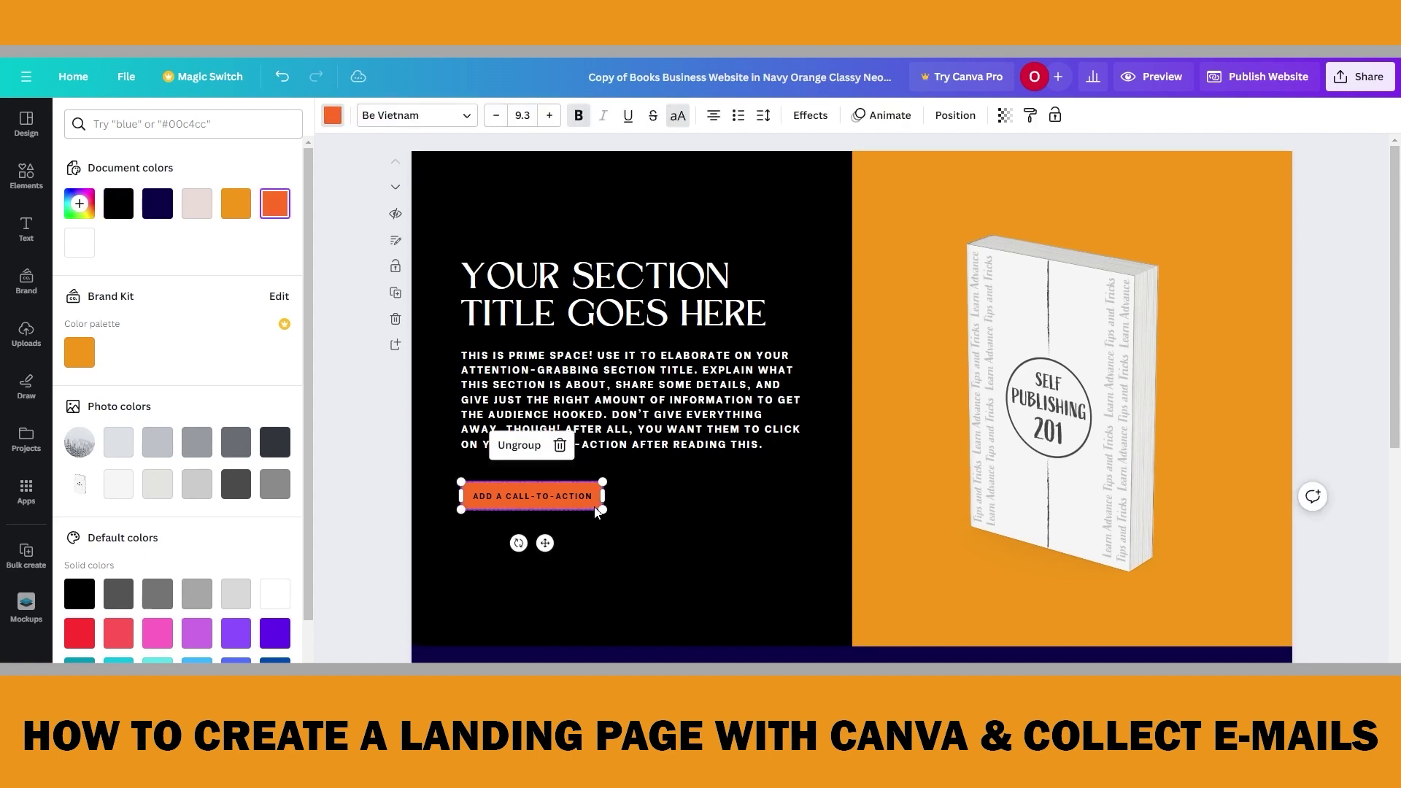
{"action": "left_click", "coordinate": [79, 352]}
{"action": "left_click", "coordinate": [677, 569]}
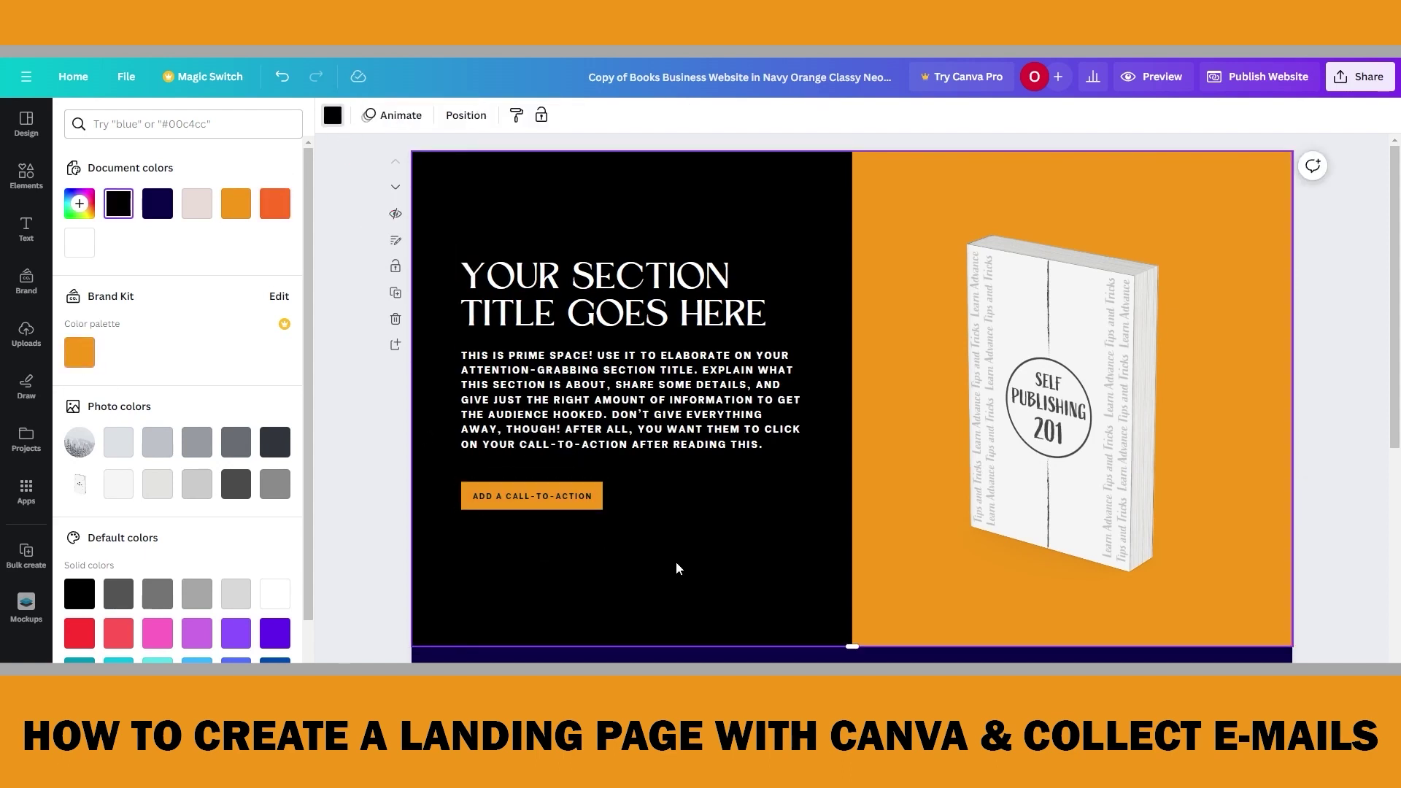
{"action": "left_click", "coordinate": [598, 323]}
{"action": "left_click", "coordinate": [524, 370], "text": "shift"}
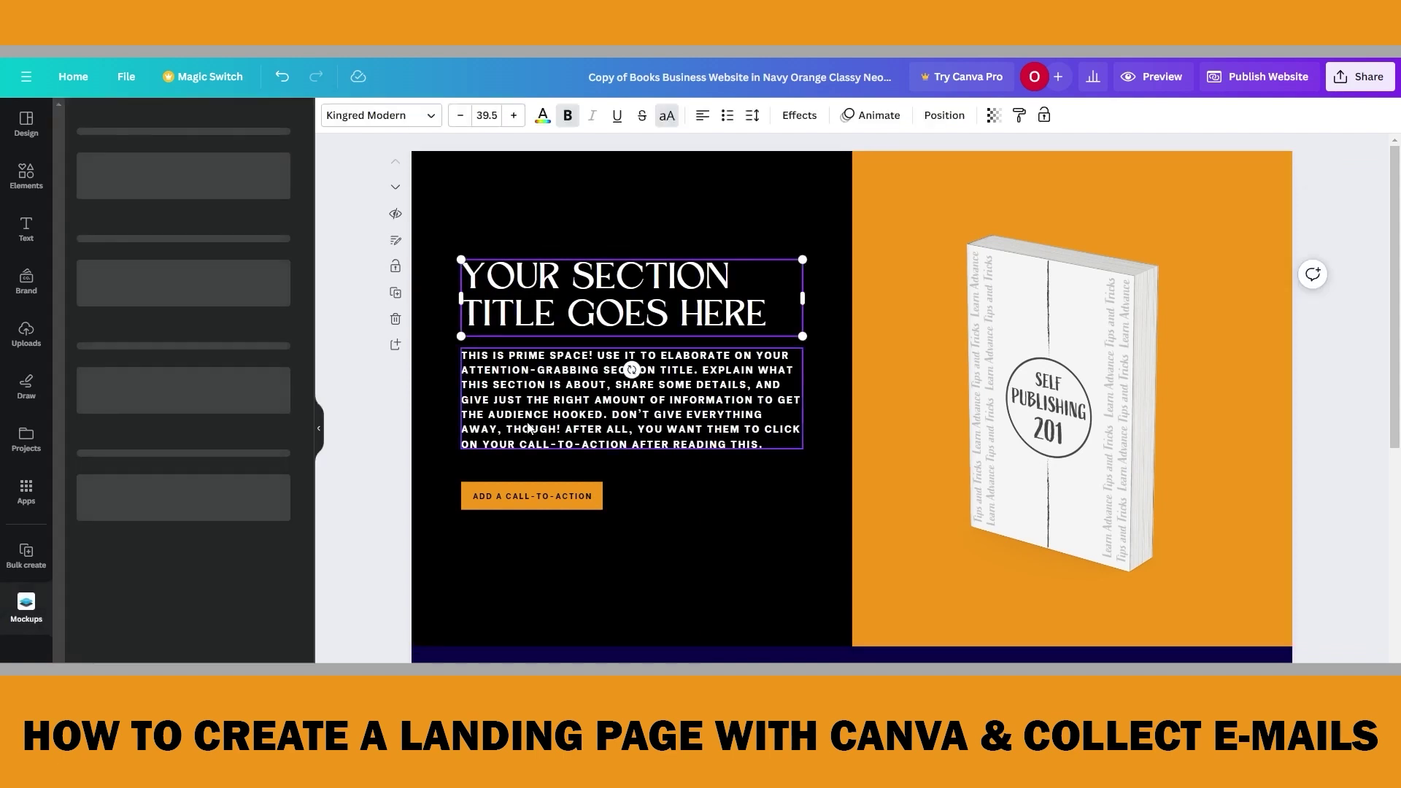
Change the font of the section title, body text and call-to-action button label to Roboto
{"action": "left_click", "coordinate": [420, 117]}
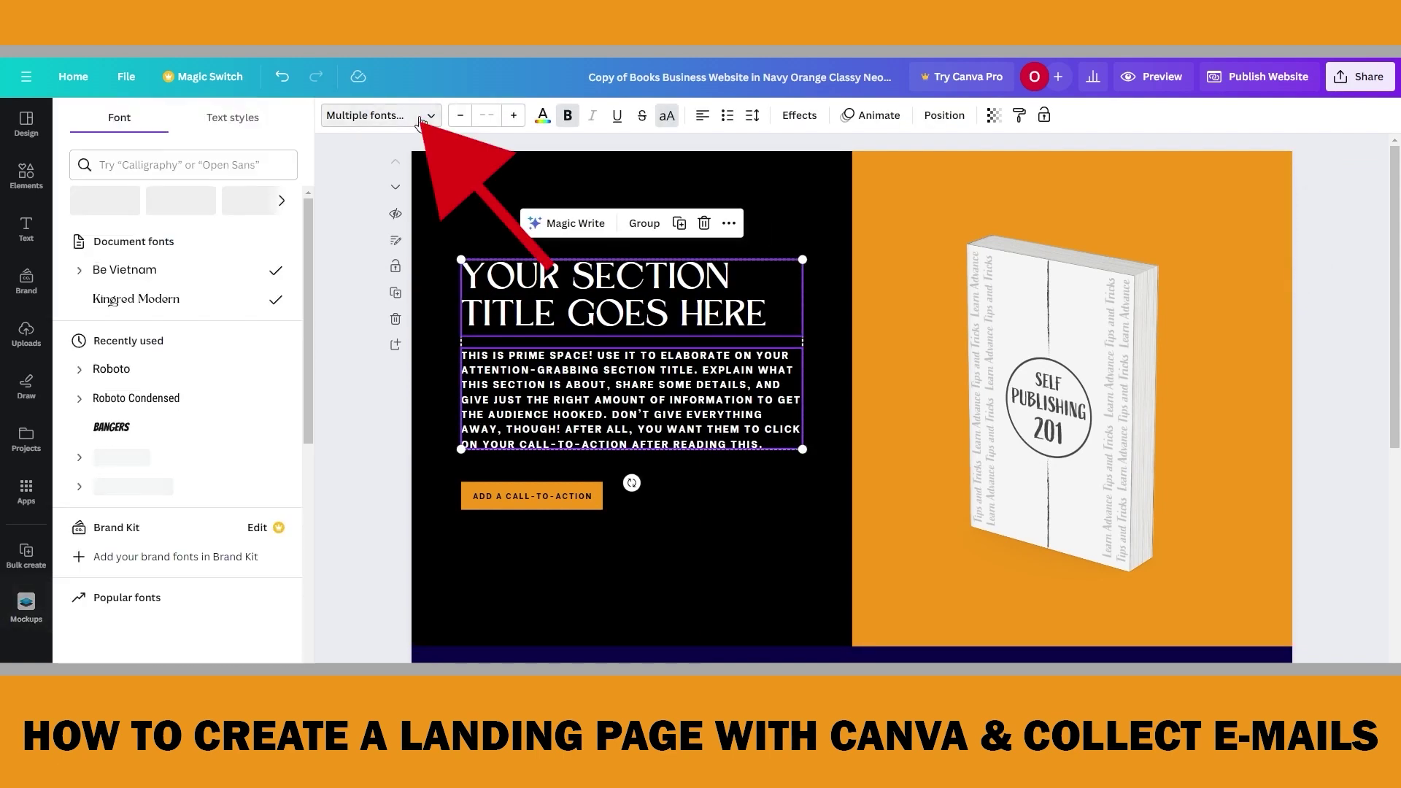
{"action": "left_click", "coordinate": [101, 371]}
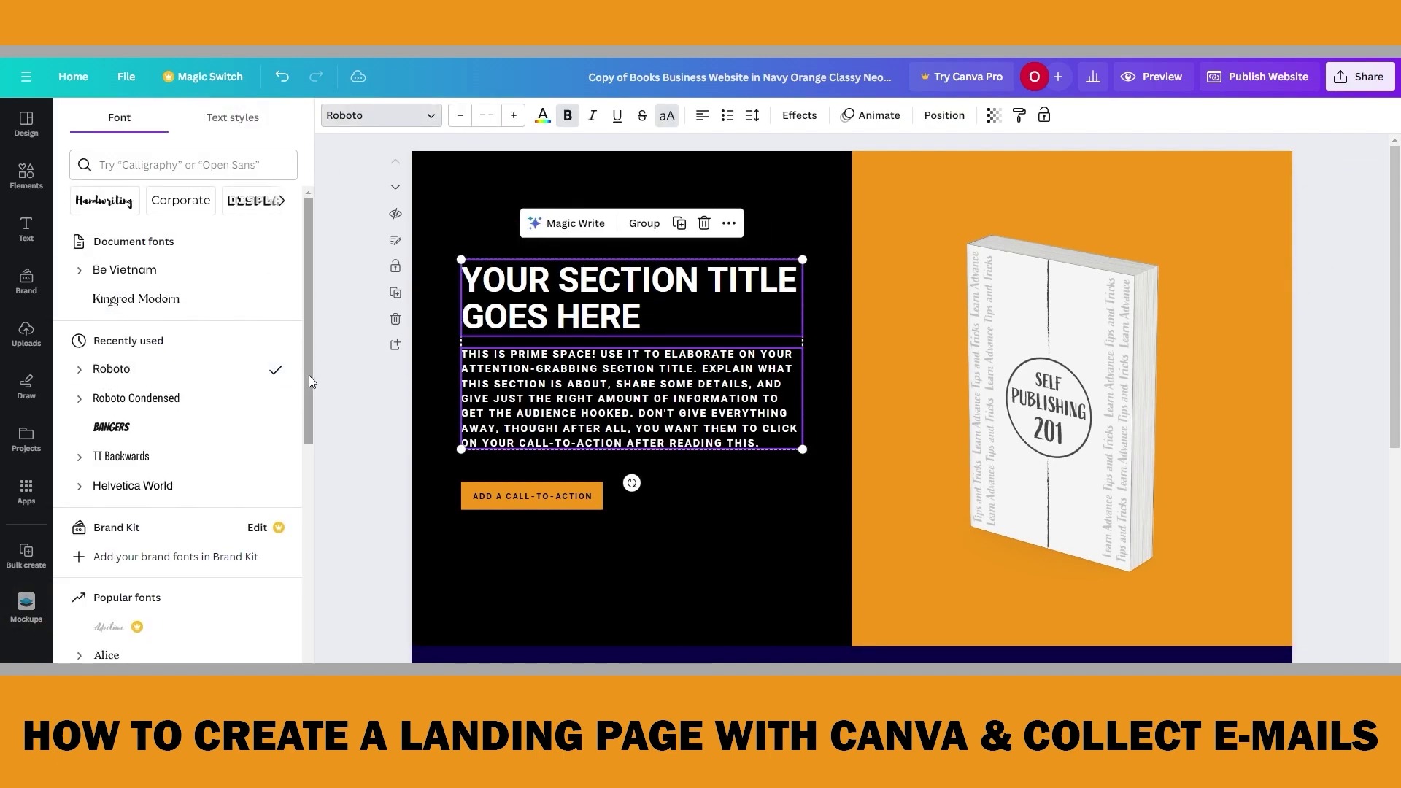
{"action": "left_click", "coordinate": [561, 530]}
{"action": "left_click", "coordinate": [567, 496]}
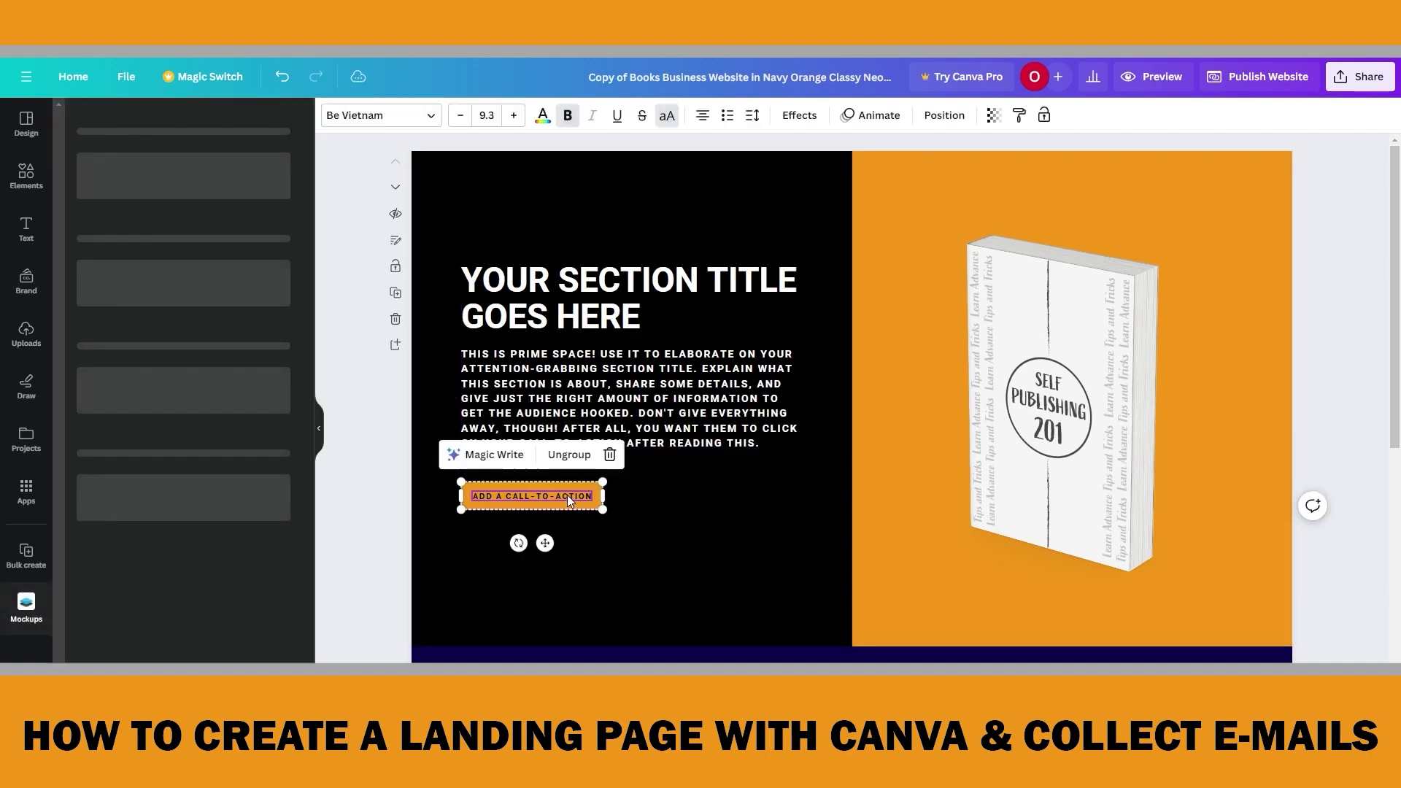
{"action": "left_click", "coordinate": [403, 117]}
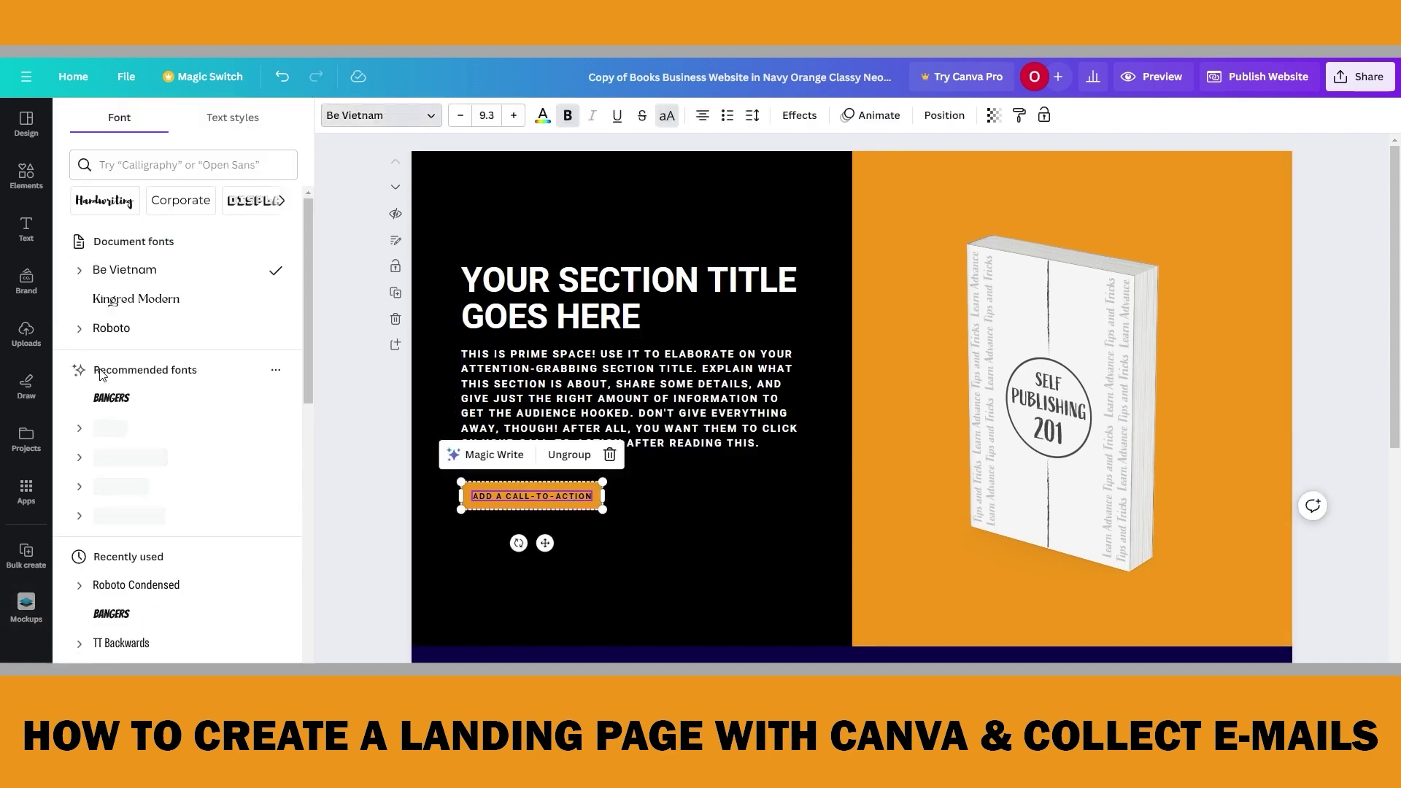
{"action": "left_click", "coordinate": [109, 328]}
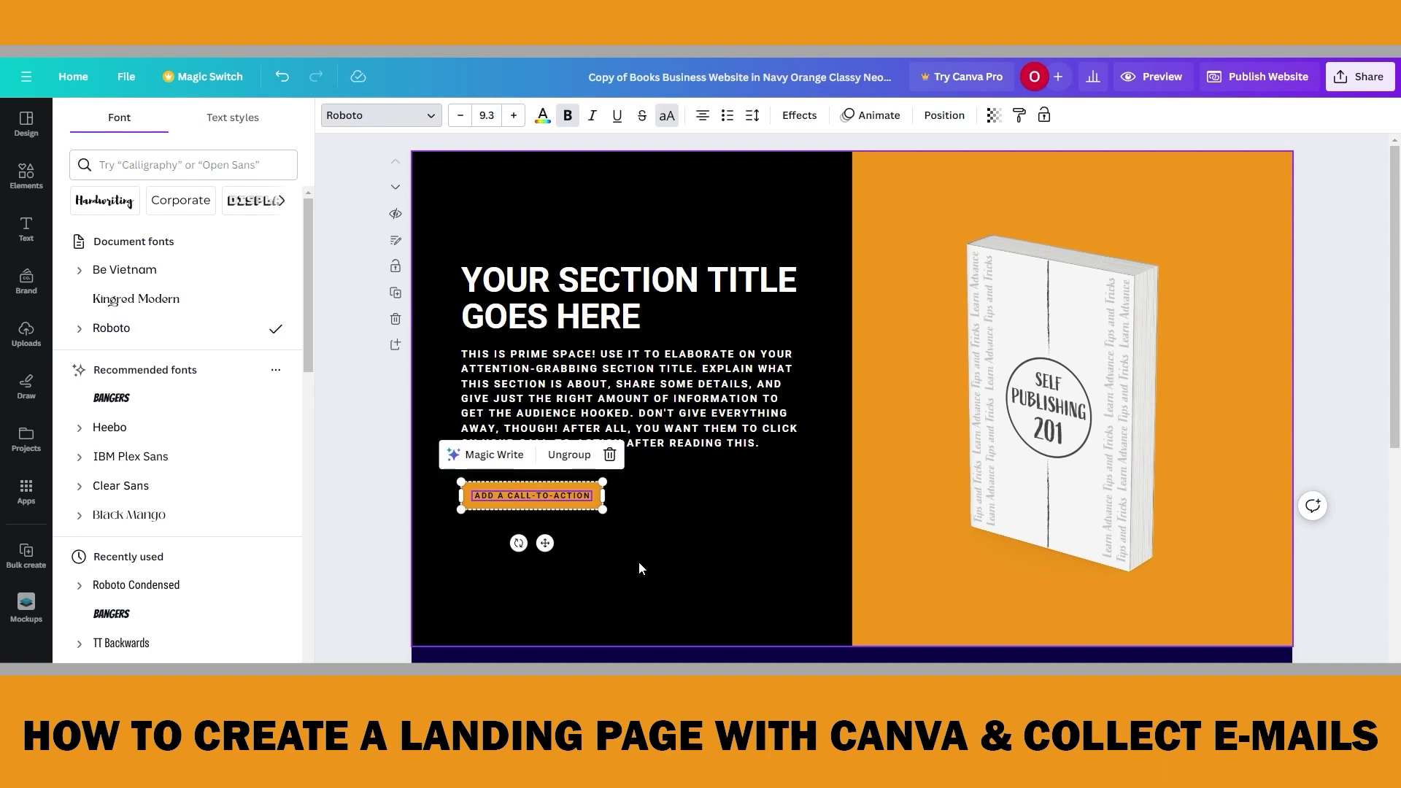
{"action": "left_click", "coordinate": [638, 562]}
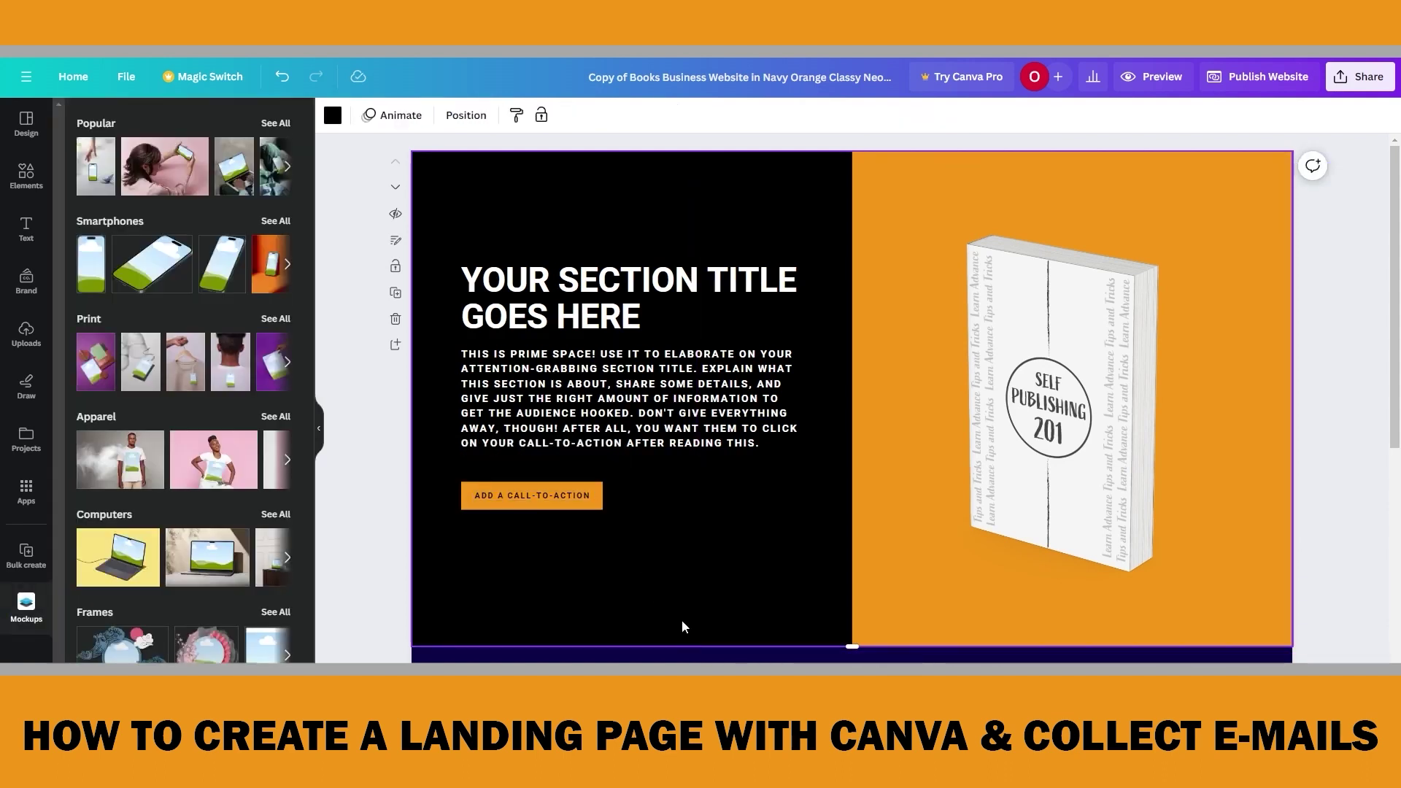
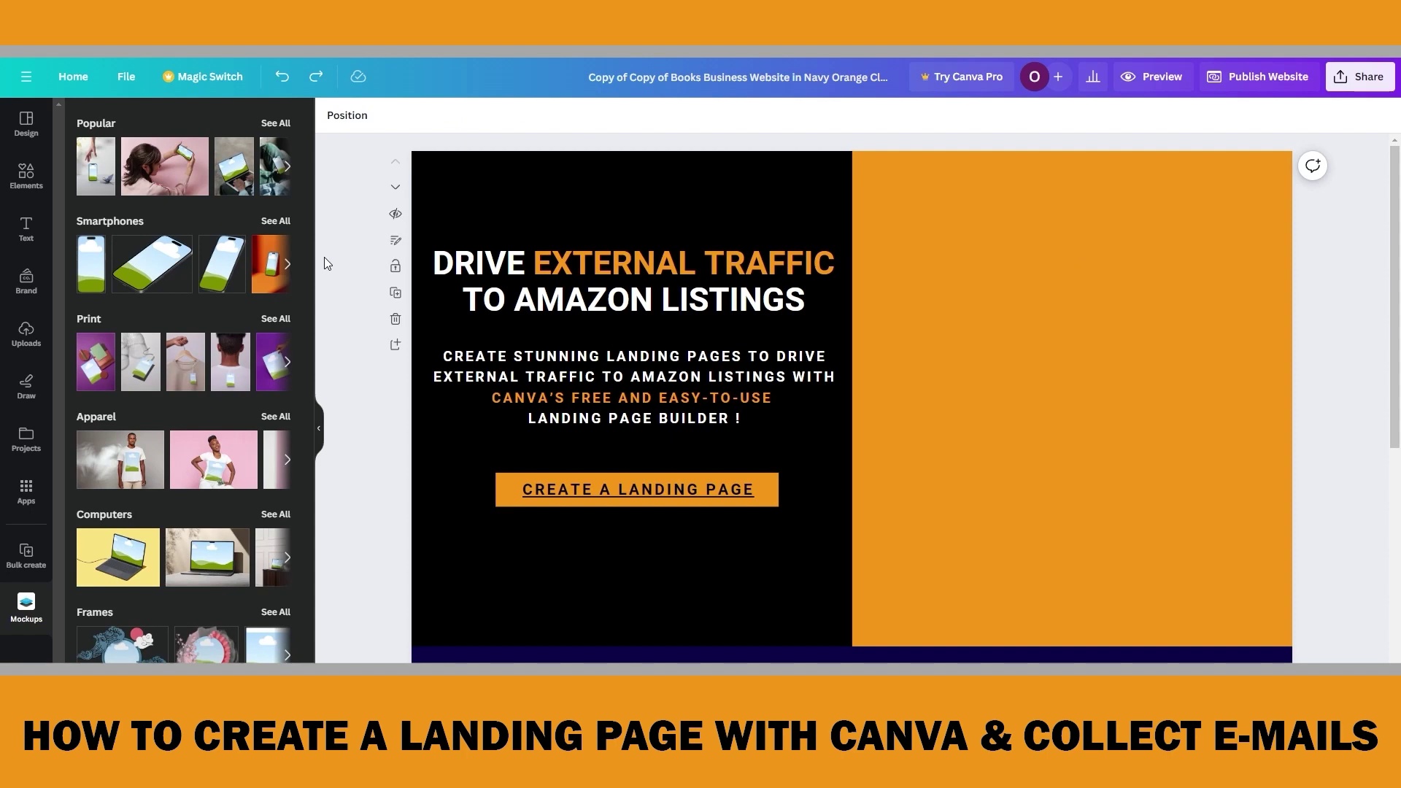
Open Canva Home in a new tab, search 'Book Business', and customize the Blue Soft Book Cover Mockup
{"action": "right_click", "coordinate": [79, 85]}
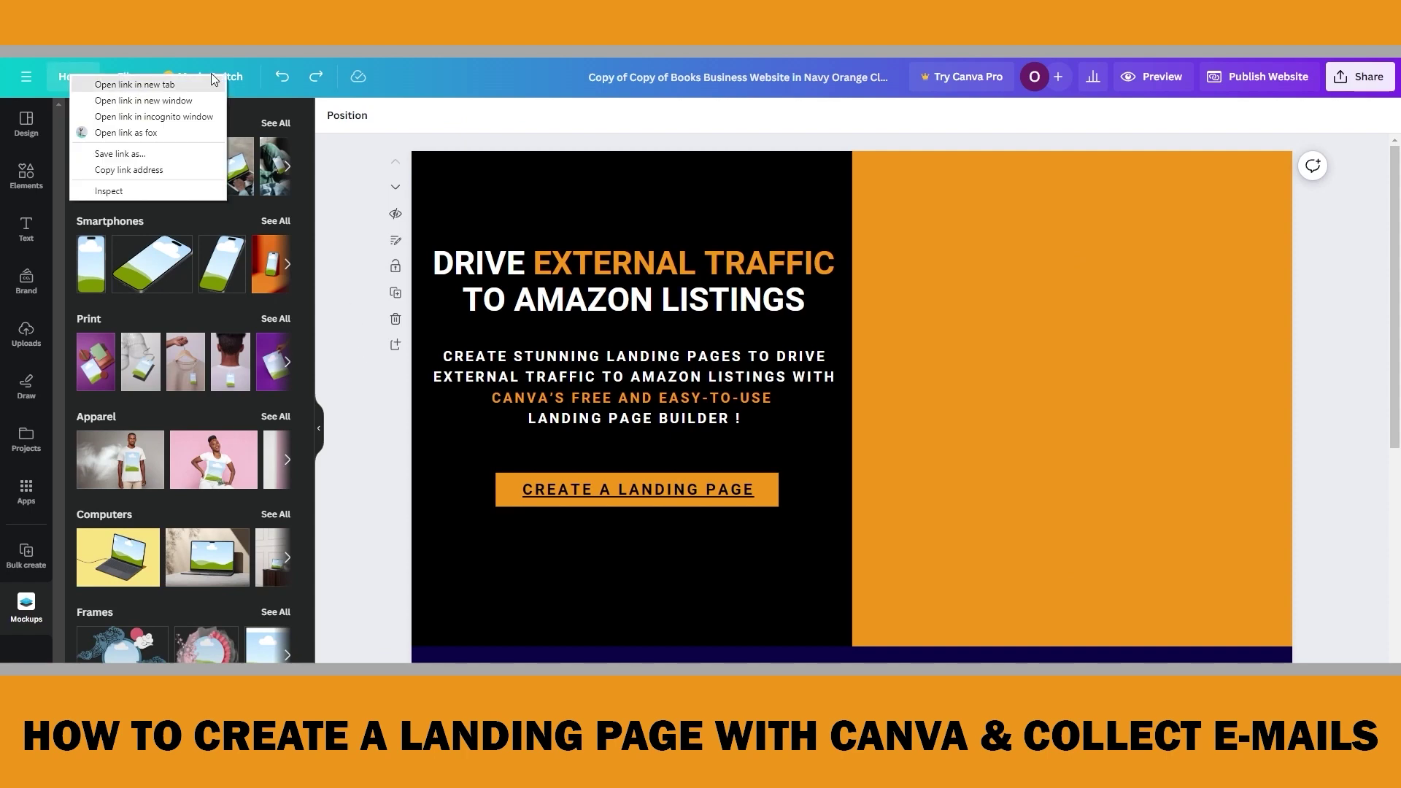
{"action": "left_click", "coordinate": [135, 85]}
{"action": "left_click", "coordinate": [633, 206]}
{"action": "type", "text": "Book Business"}
{"action": "key", "text": "Return"}
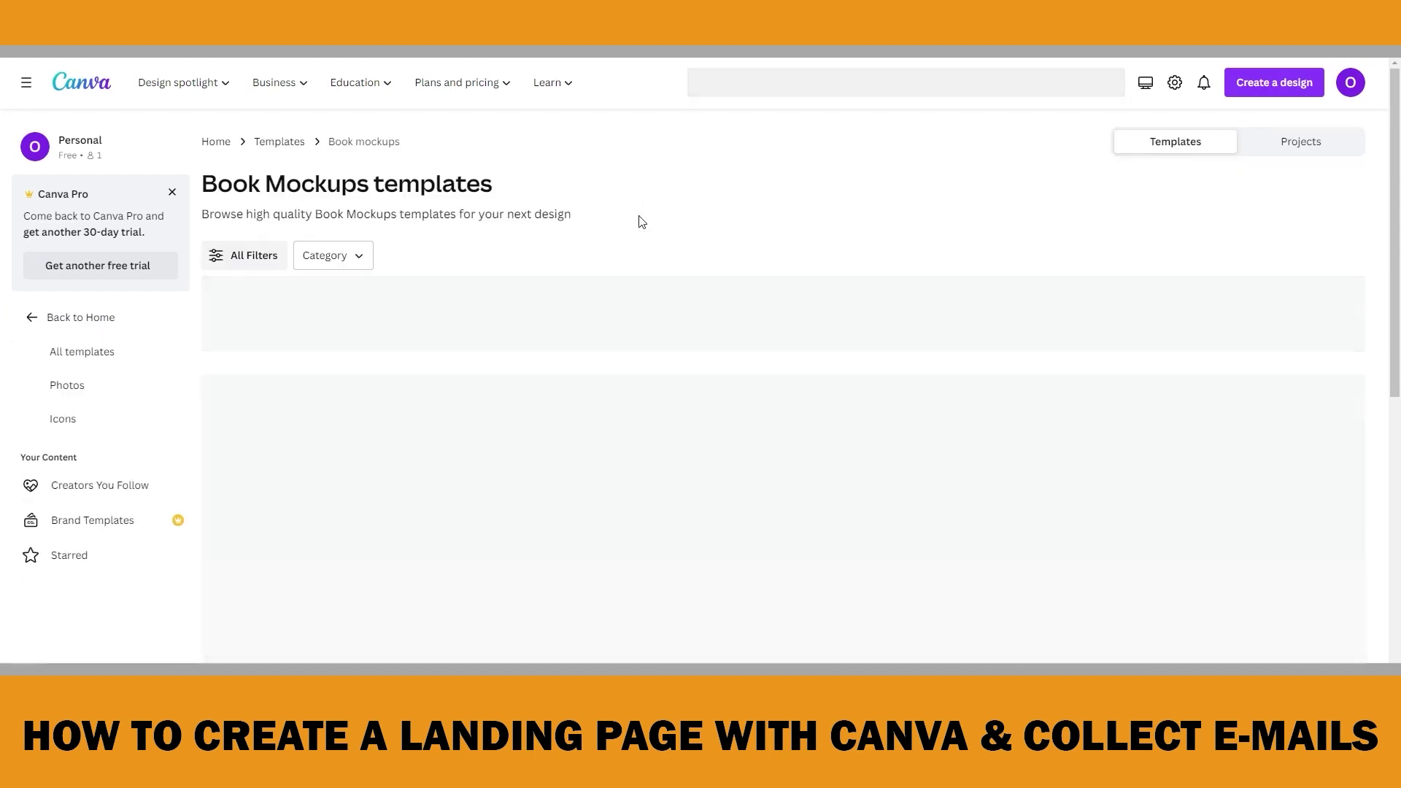
{"action": "scroll", "coordinate": [823, 462], "scroll_direction": "down", "scroll_amount": 2}
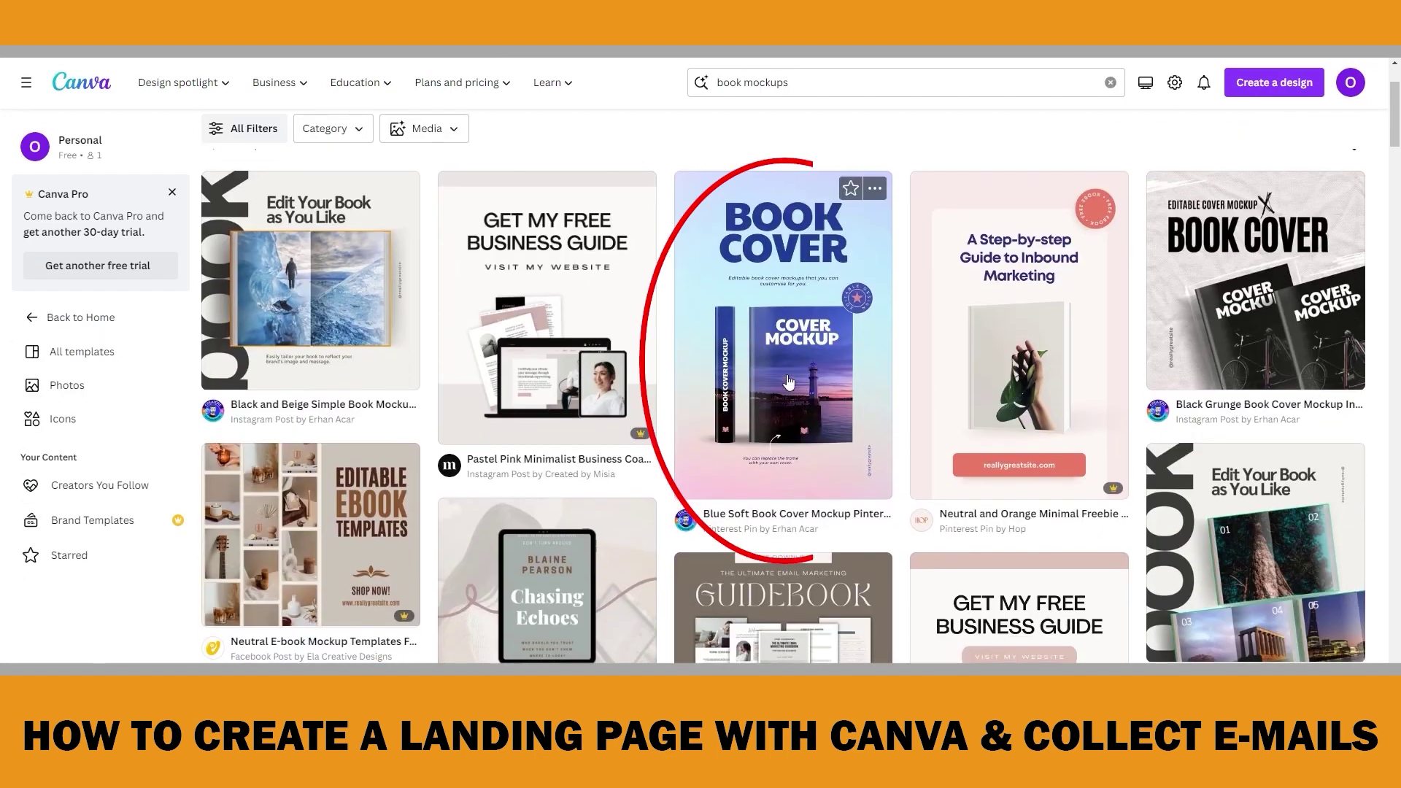
{"action": "left_click", "coordinate": [794, 315]}
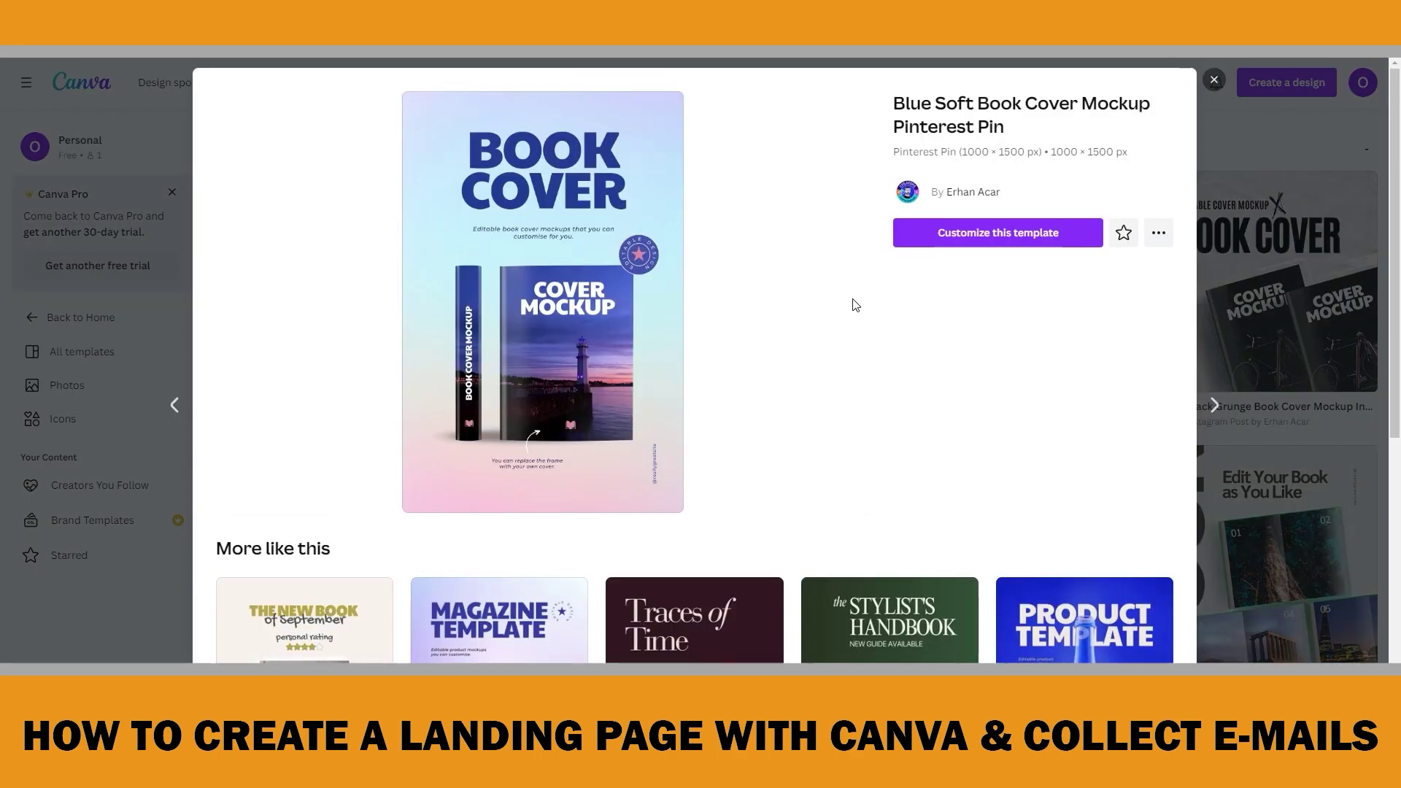
{"action": "left_click", "coordinate": [942, 232]}
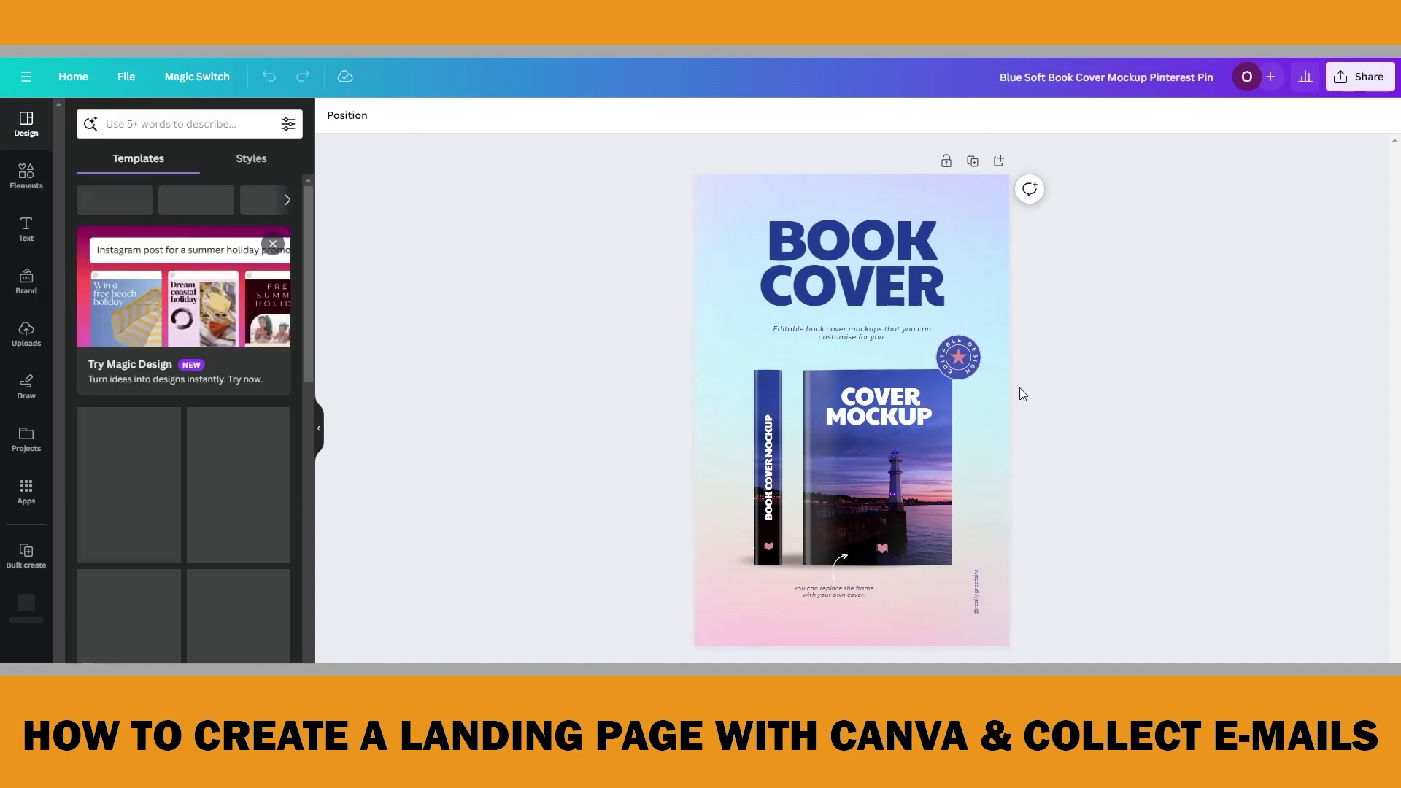
Delete the BOOK COVER heading, subtitle, EDITABLE DESIGN badge, book spine with caption, and curved arrow
{"action": "left_click", "coordinate": [902, 288]}
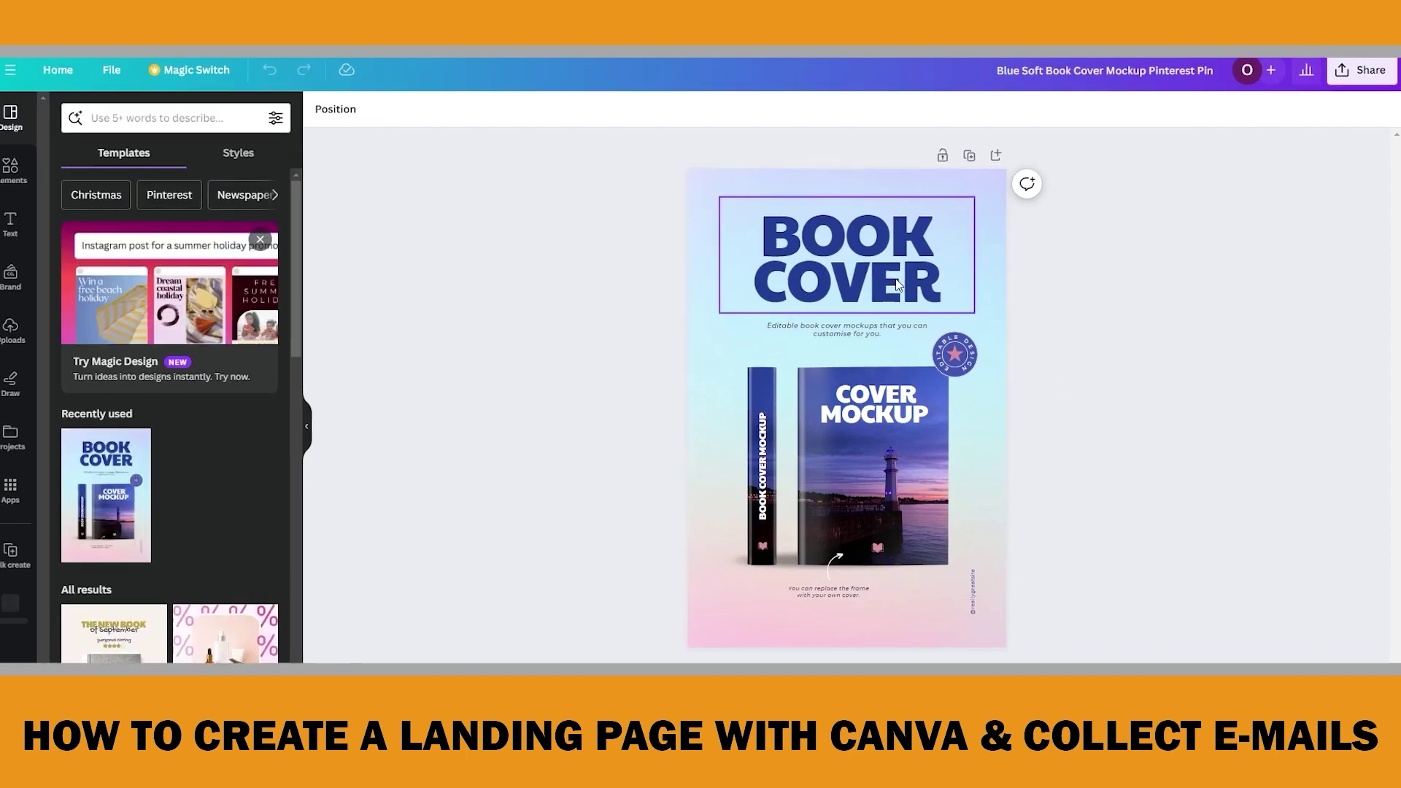
{"action": "key", "text": "Delete"}
{"action": "left_click", "coordinate": [799, 305]}
{"action": "key", "text": "Delete"}
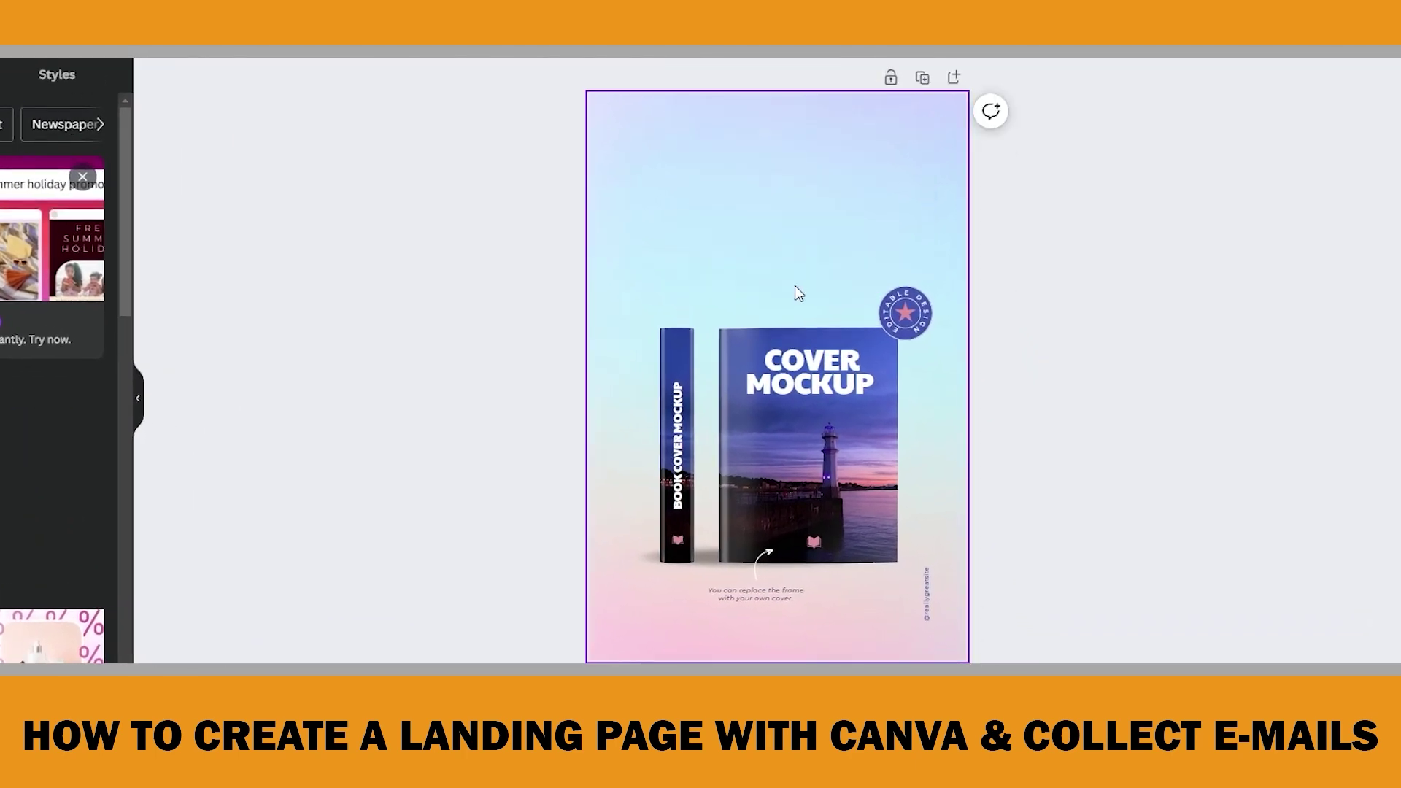
{"action": "left_click", "coordinate": [901, 307]}
{"action": "key", "text": "Delete"}
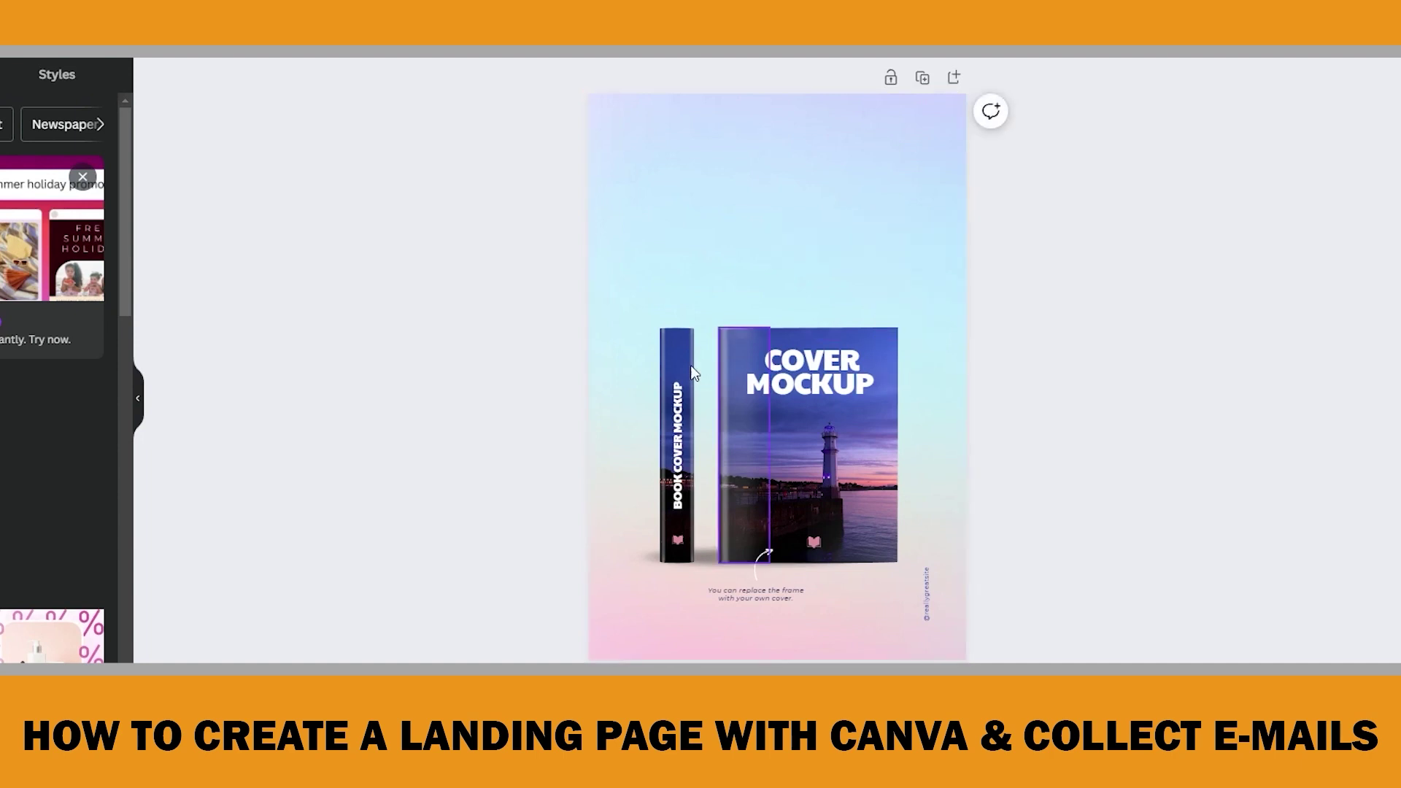
{"action": "left_click_drag", "start_coordinate": [679, 456], "coordinate": [710, 633]}
{"action": "key", "text": "Delete"}
{"action": "left_click", "coordinate": [764, 580]}
{"action": "key", "text": "Delete"}
Remove the credit text, gradient background, COVER MOCKUP title and cover photo, leaving an empty frame
{"action": "left_click", "coordinate": [927, 613]}
{"action": "key", "text": "Delete"}
{"action": "left_click", "coordinate": [938, 257]}
{"action": "key", "text": "Delete"}
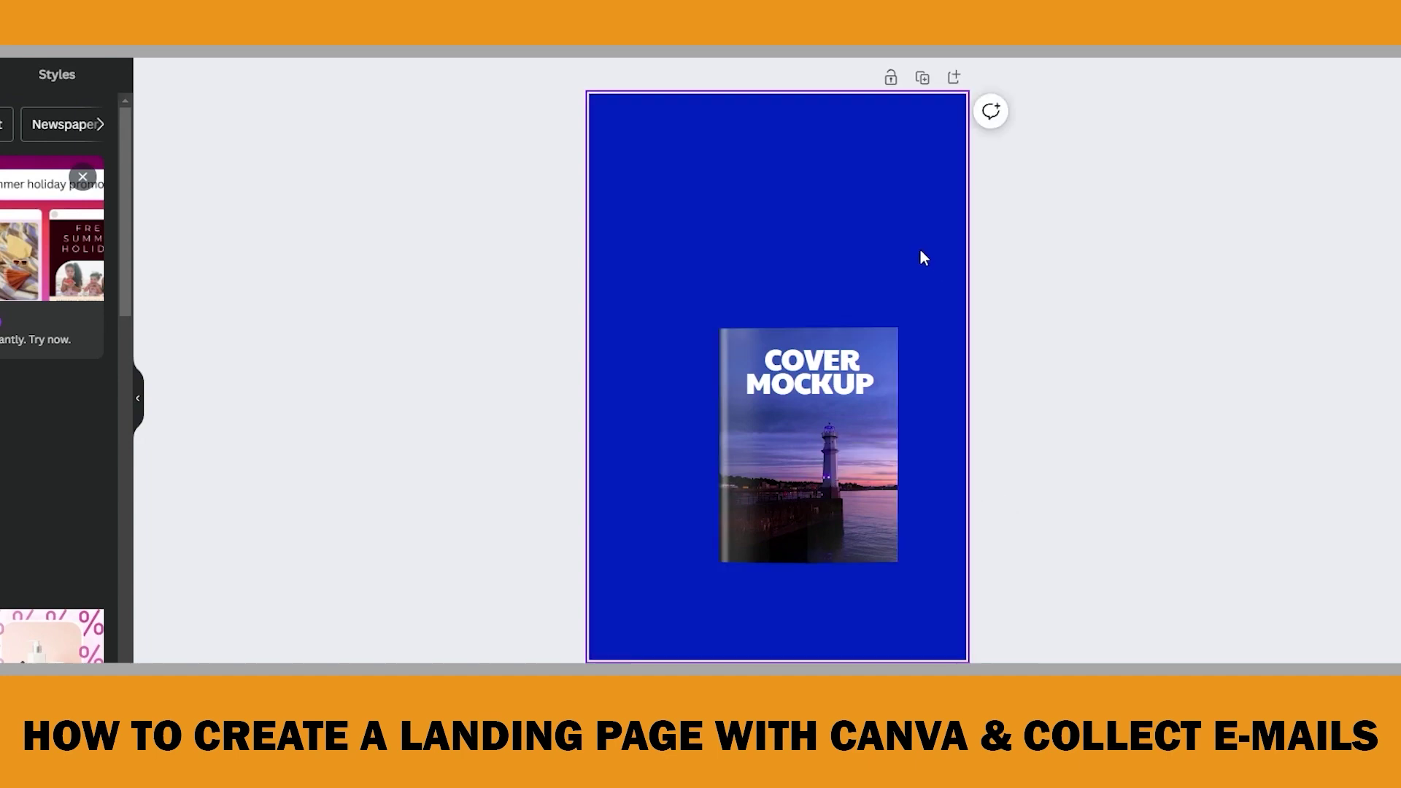
{"action": "left_click", "coordinate": [876, 352]}
{"action": "key", "text": "Delete"}
{"action": "left_click", "coordinate": [810, 407]}
{"action": "key", "text": "Delete"}
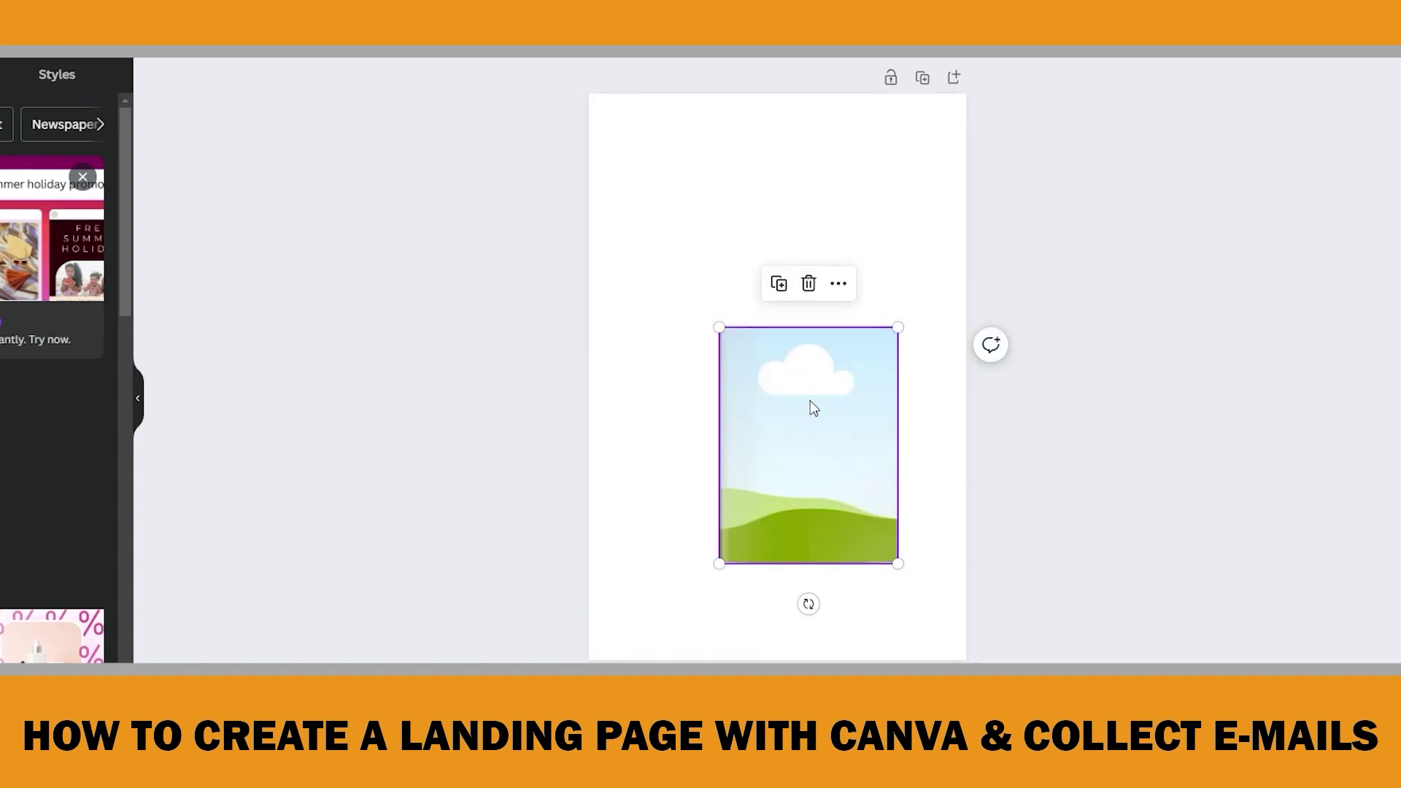
{"action": "left_click", "coordinate": [464, 441]}
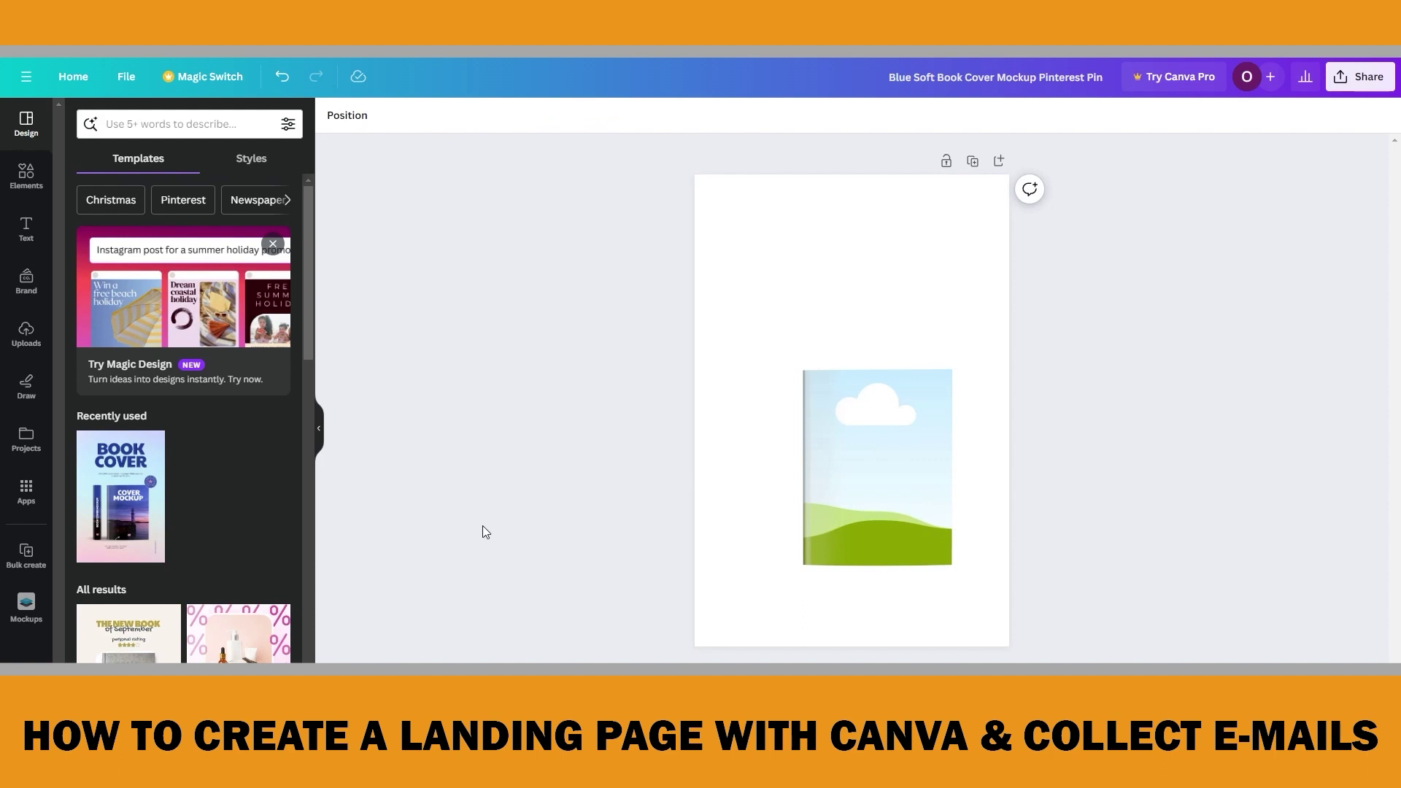
Drop the uploaded Self Publishing 201 image into the book frame, then group and copy the mockup
{"action": "left_click", "coordinate": [27, 337]}
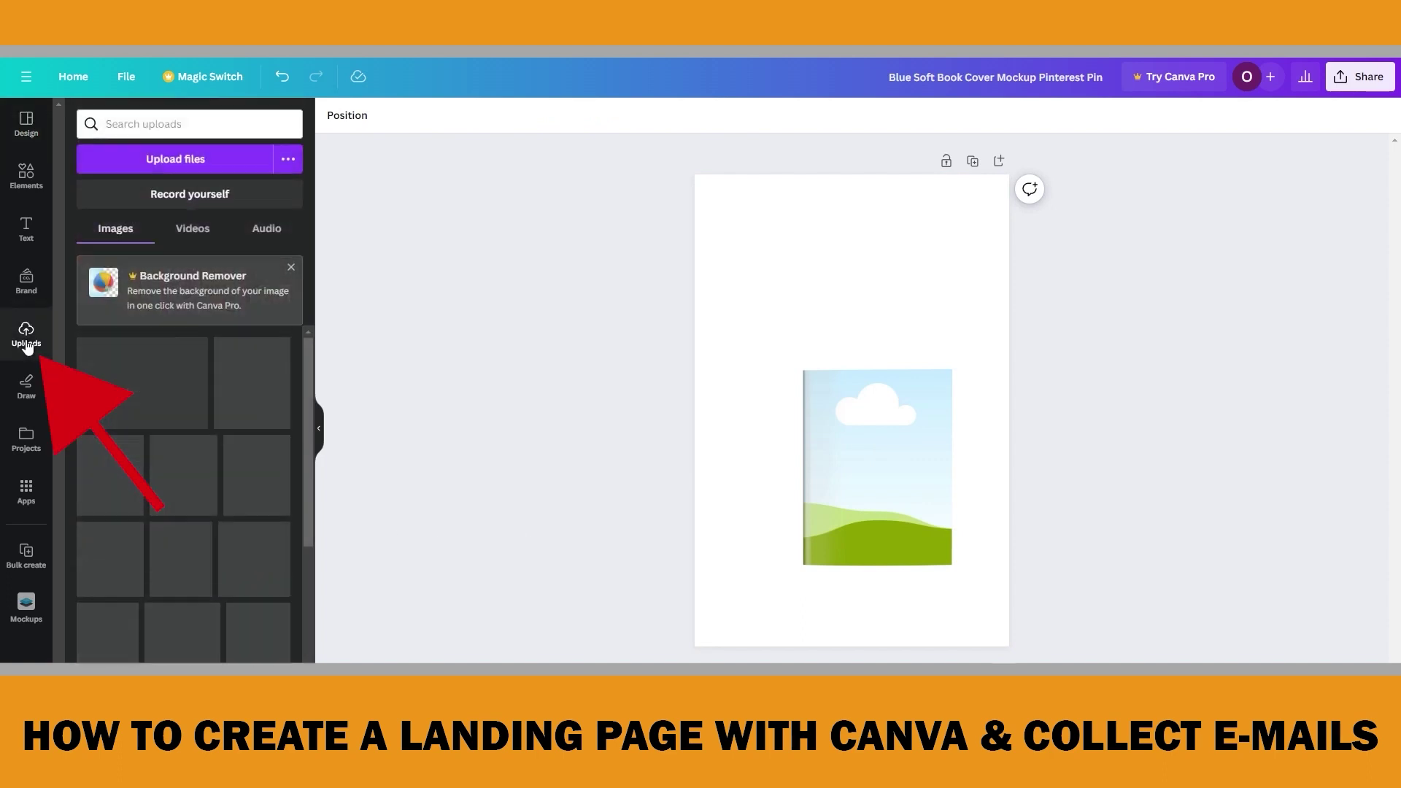
{"action": "left_click_drag", "start_coordinate": [98, 387], "coordinate": [869, 431]}
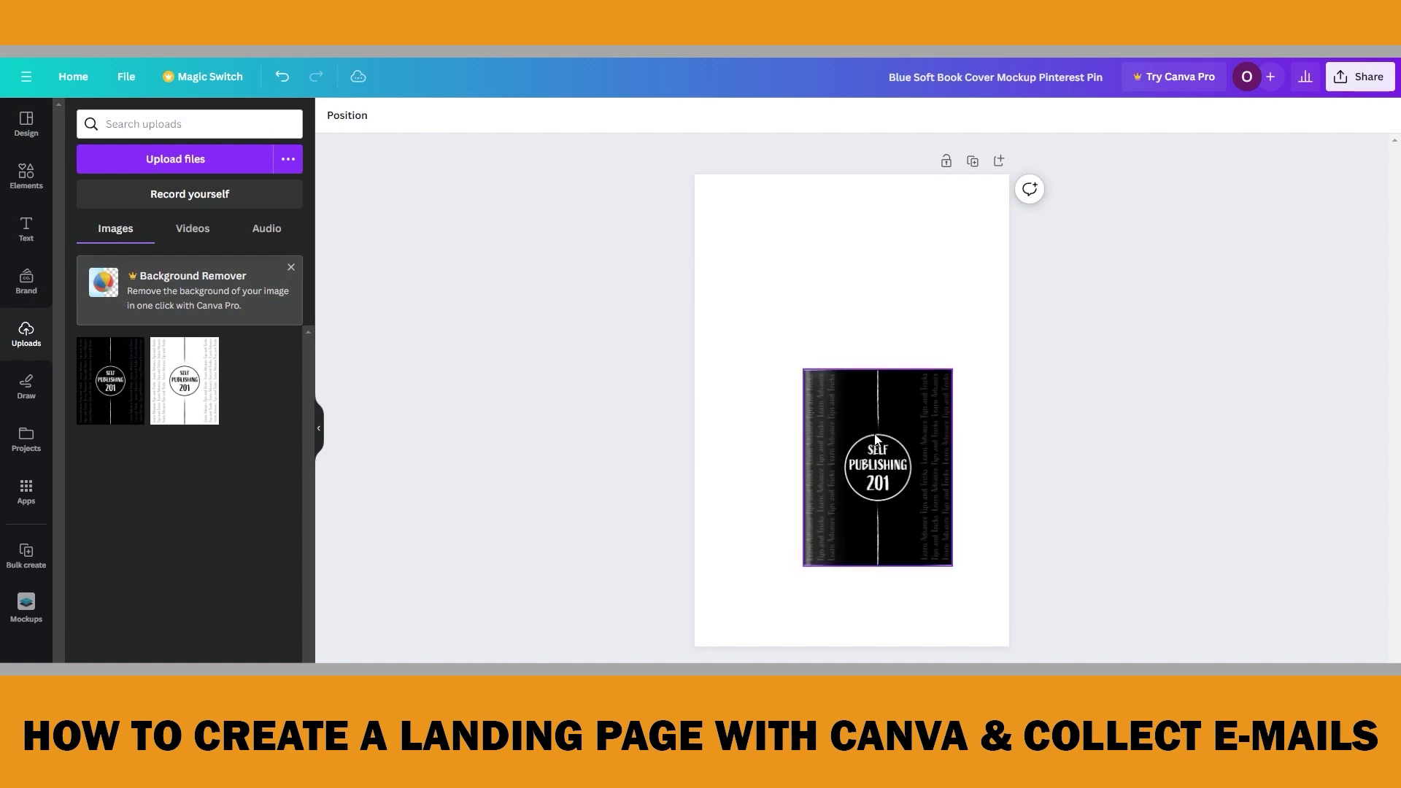
{"action": "left_click_drag", "start_coordinate": [971, 589], "coordinate": [790, 350]}
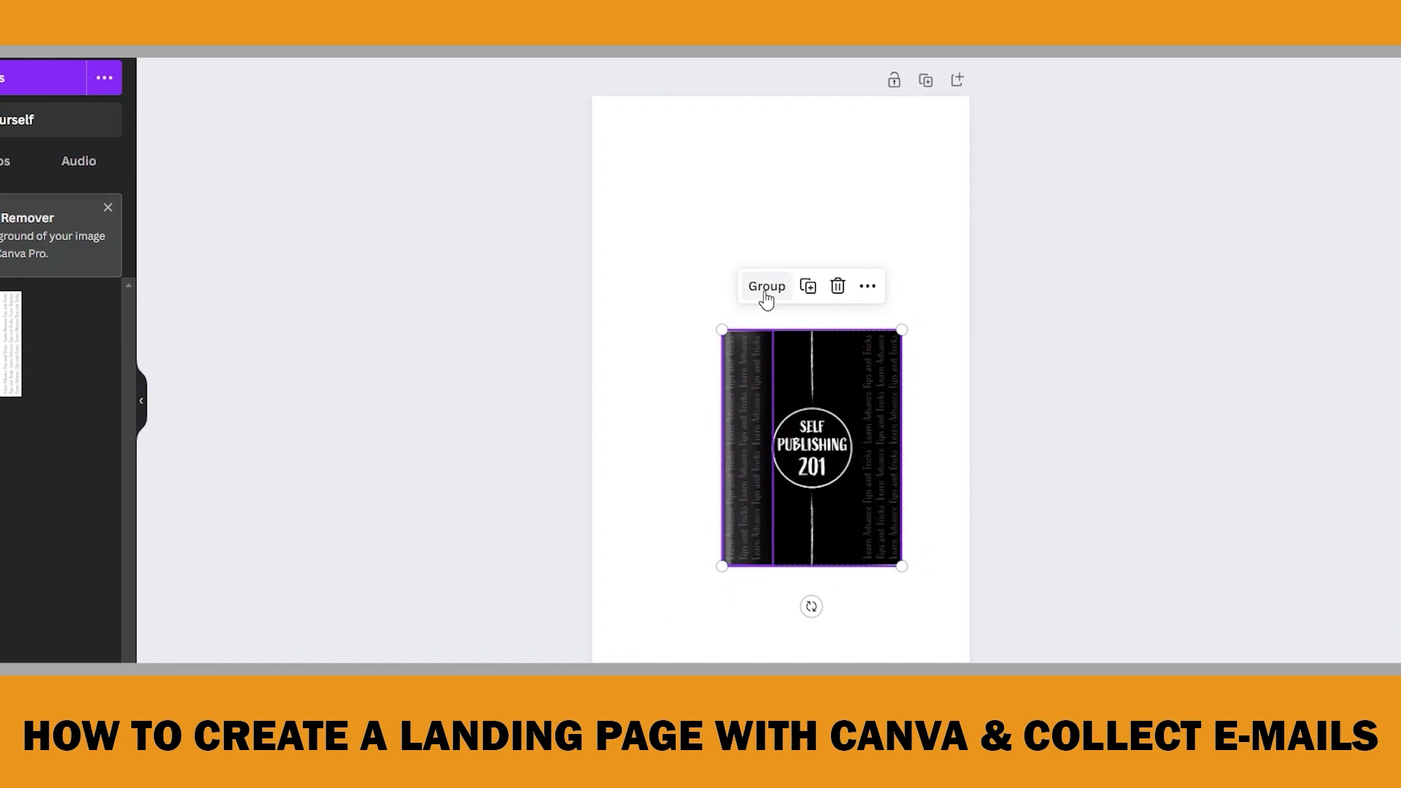
{"action": "left_click", "coordinate": [765, 287]}
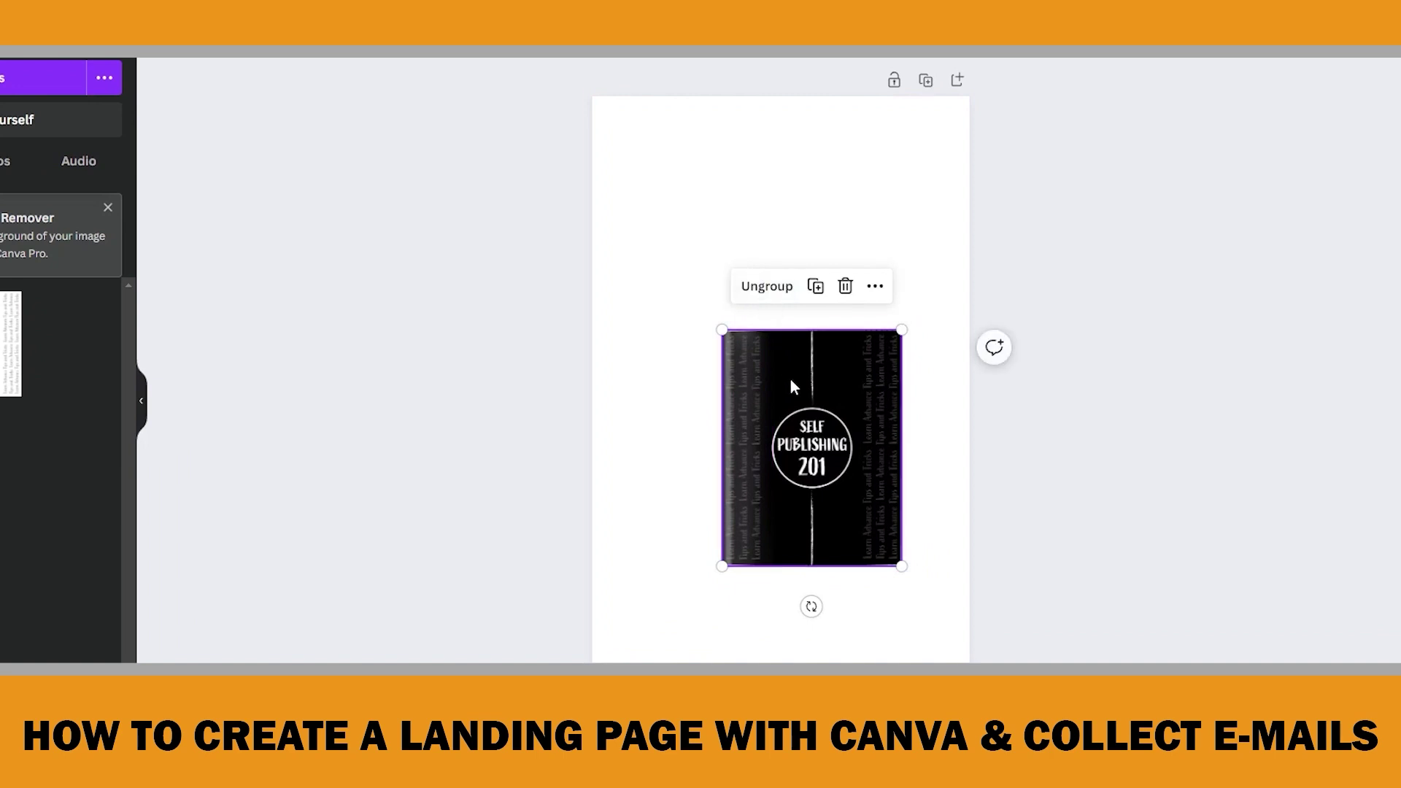
{"action": "right_click", "coordinate": [788, 420]}
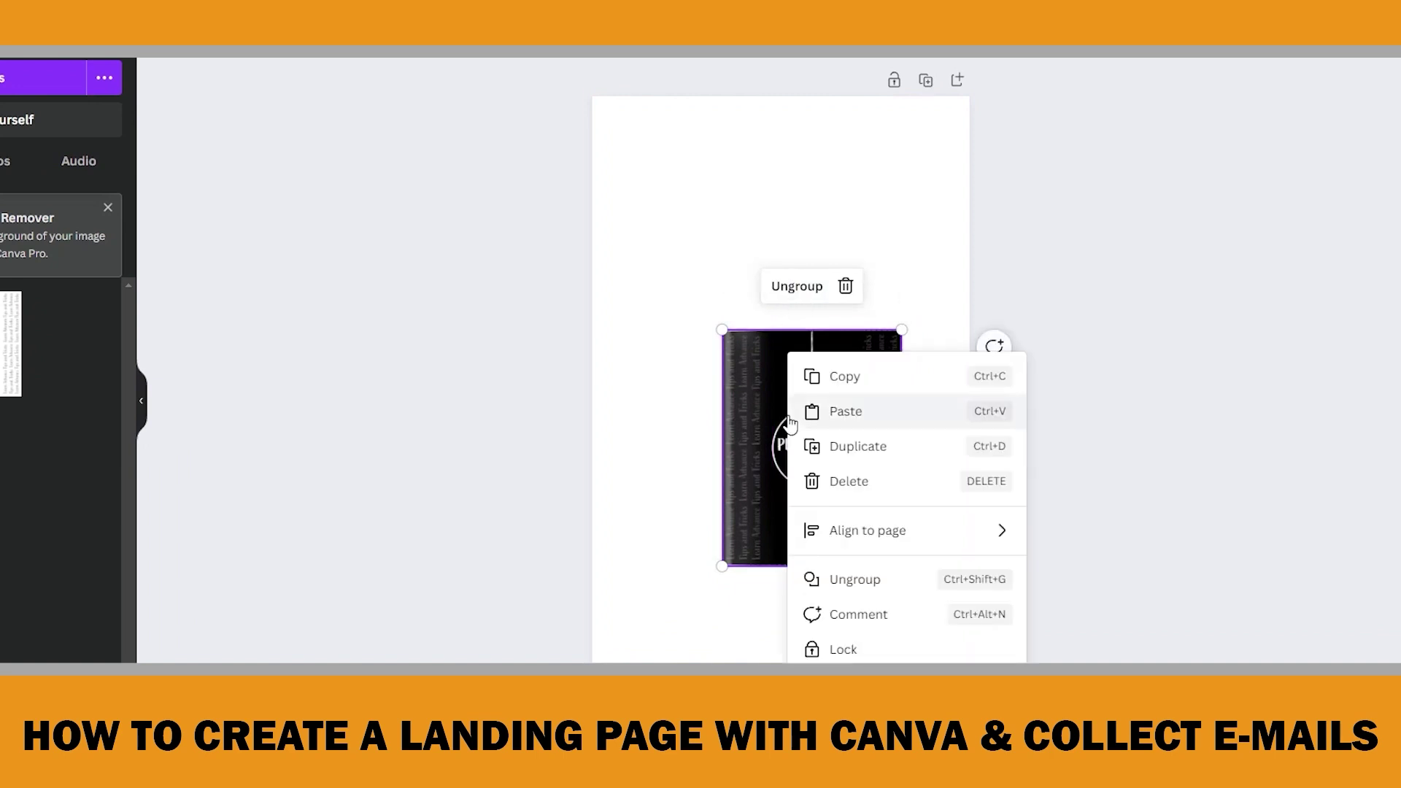
{"action": "left_click", "coordinate": [873, 380]}
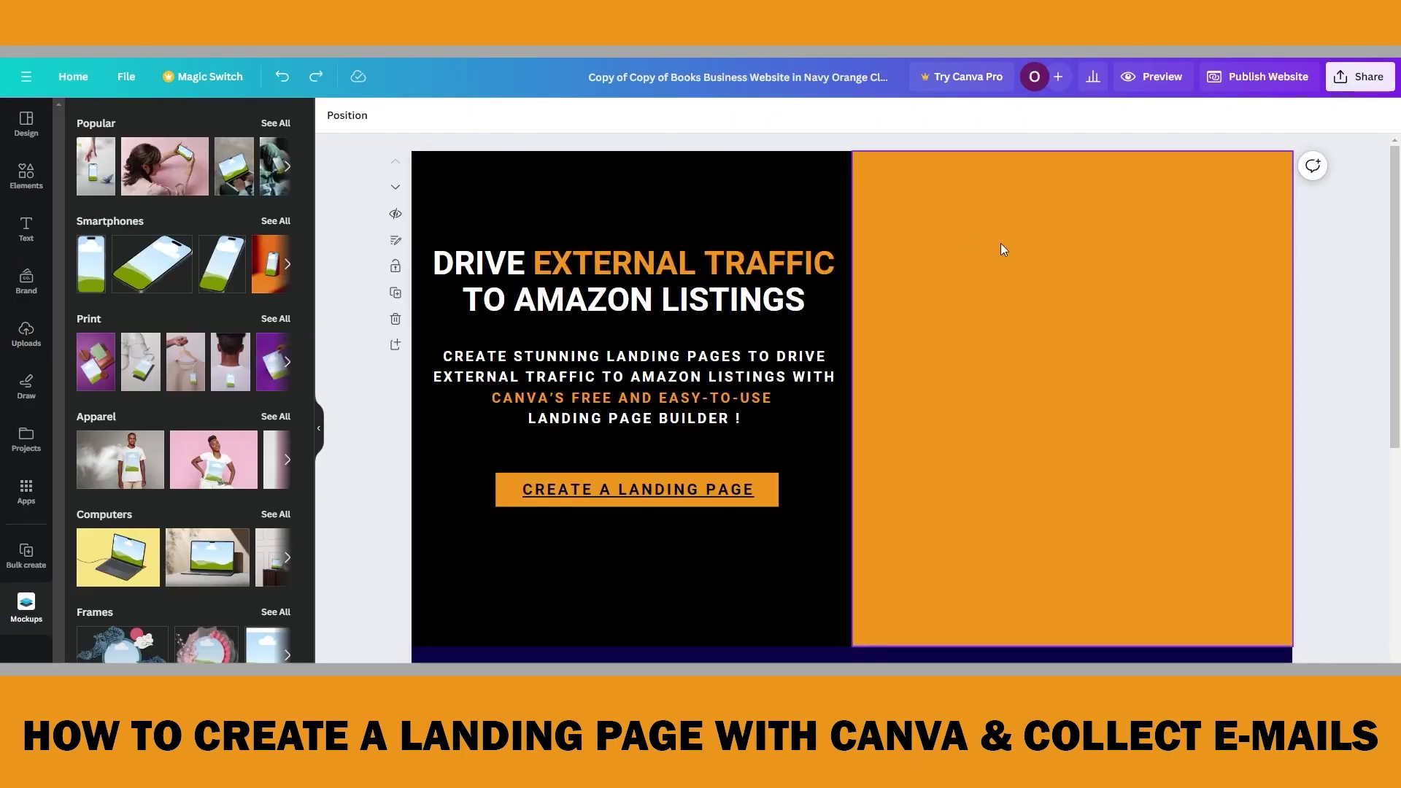
Paste the book mockup onto the orange right half of the hero and make it slightly smaller
{"action": "key", "text": "ctrl+v"}
{"action": "left_click_drag", "start_coordinate": [635, 251], "coordinate": [1135, 268]}
{"action": "left_click_drag", "start_coordinate": [1240, 200], "coordinate": [1242, 213]}
{"action": "left_click_drag", "start_coordinate": [1125, 332], "coordinate": [1118, 324]}
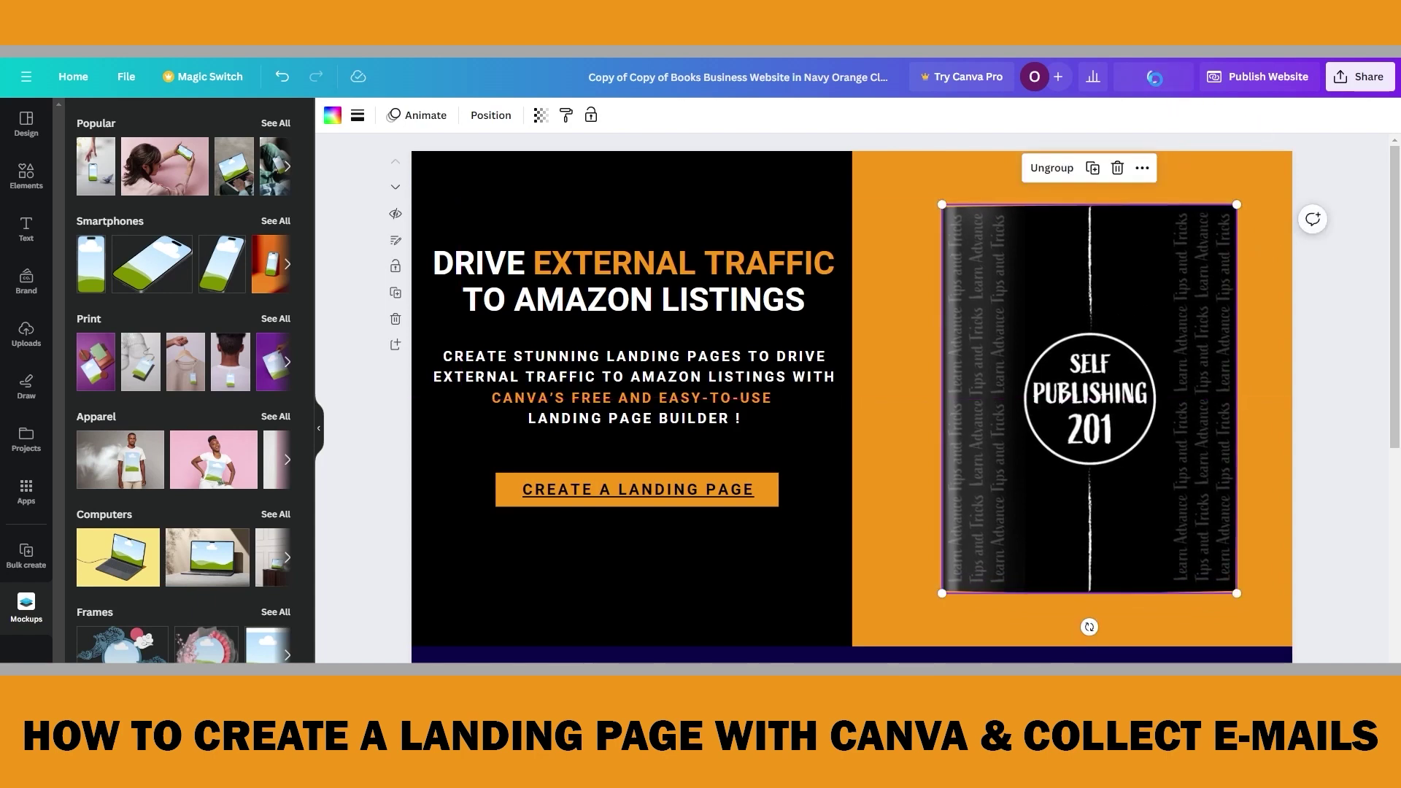
Check the landing page in the mobile preview, then close it
{"action": "left_click", "coordinate": [1158, 80]}
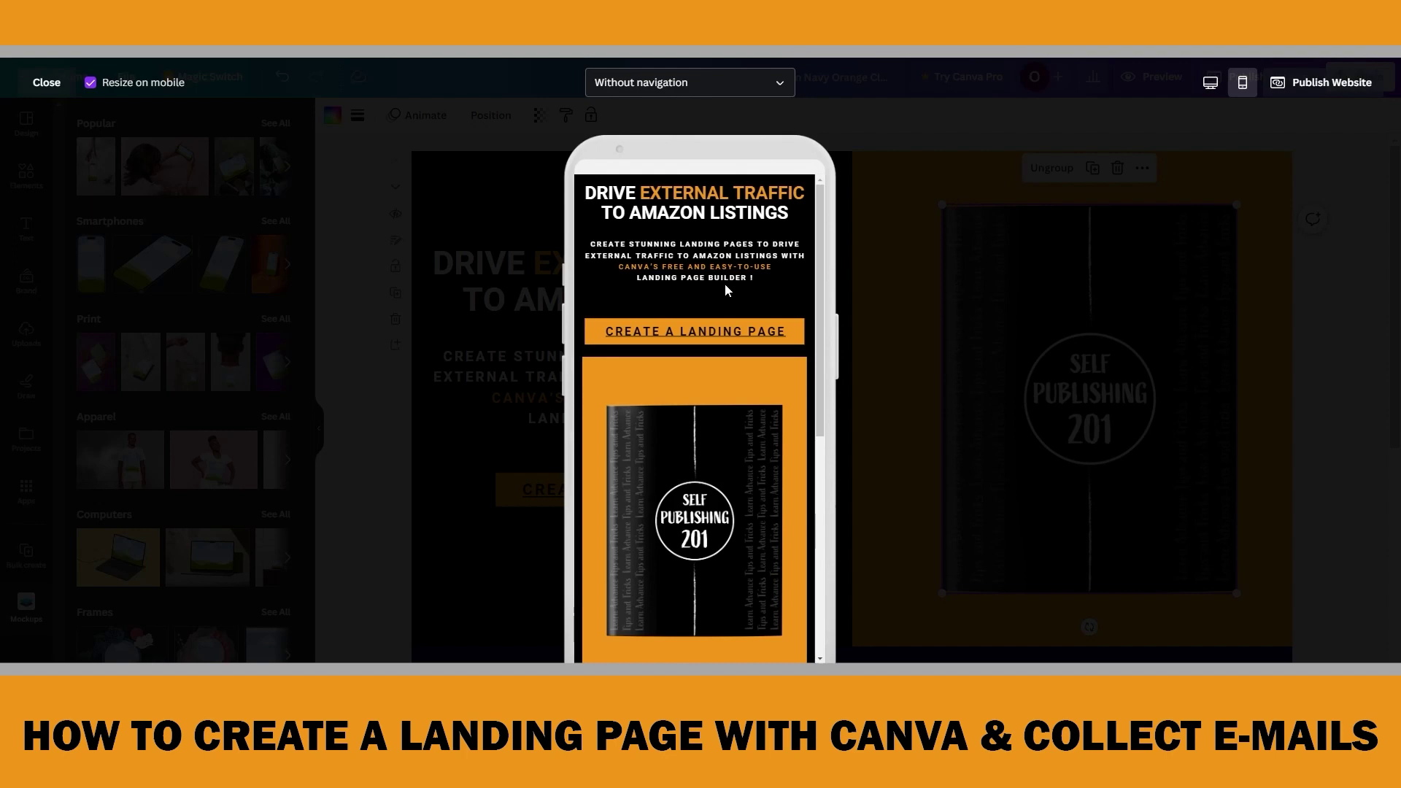
{"action": "scroll", "coordinate": [737, 278], "scroll_direction": "down", "scroll_amount": 2}
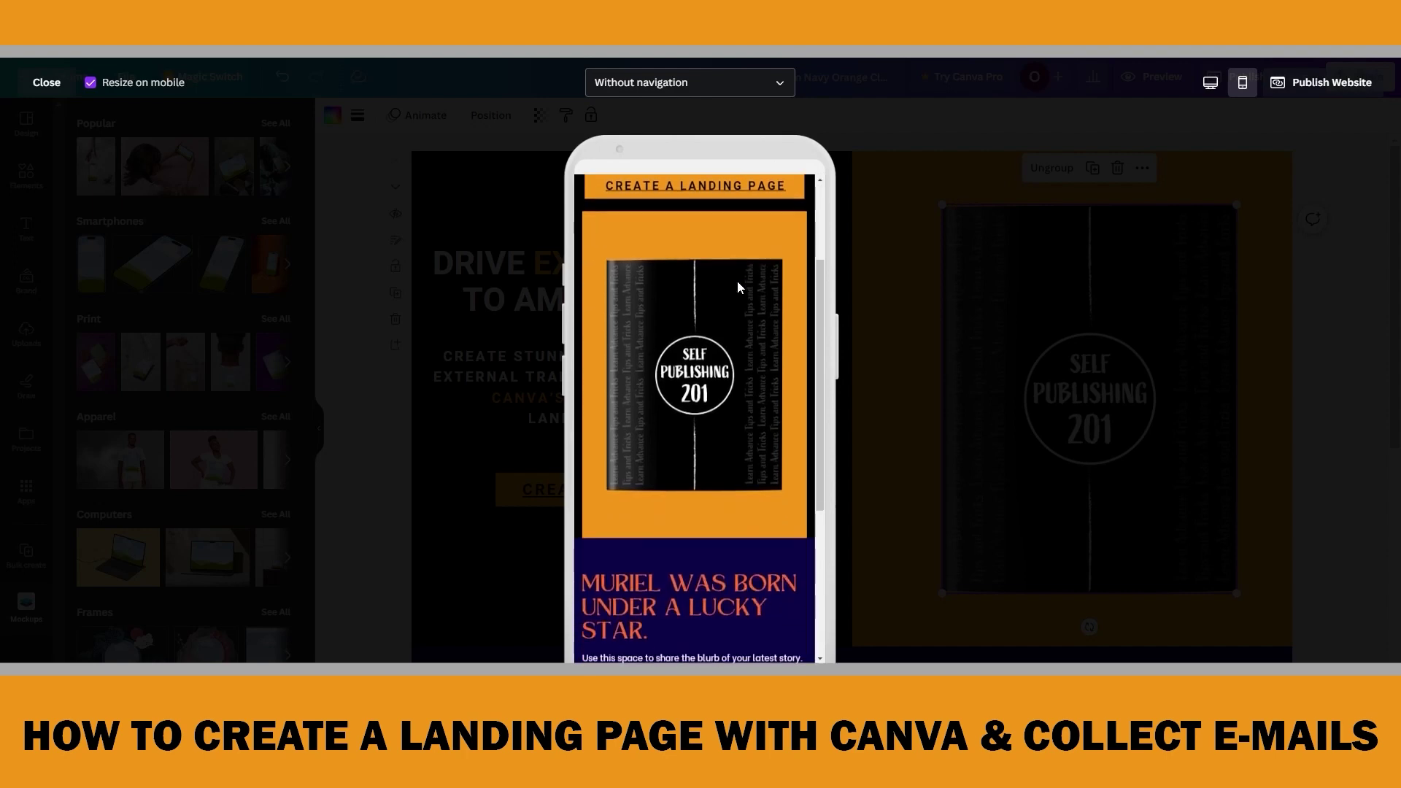
{"action": "scroll", "coordinate": [739, 298], "scroll_direction": "up", "scroll_amount": 2}
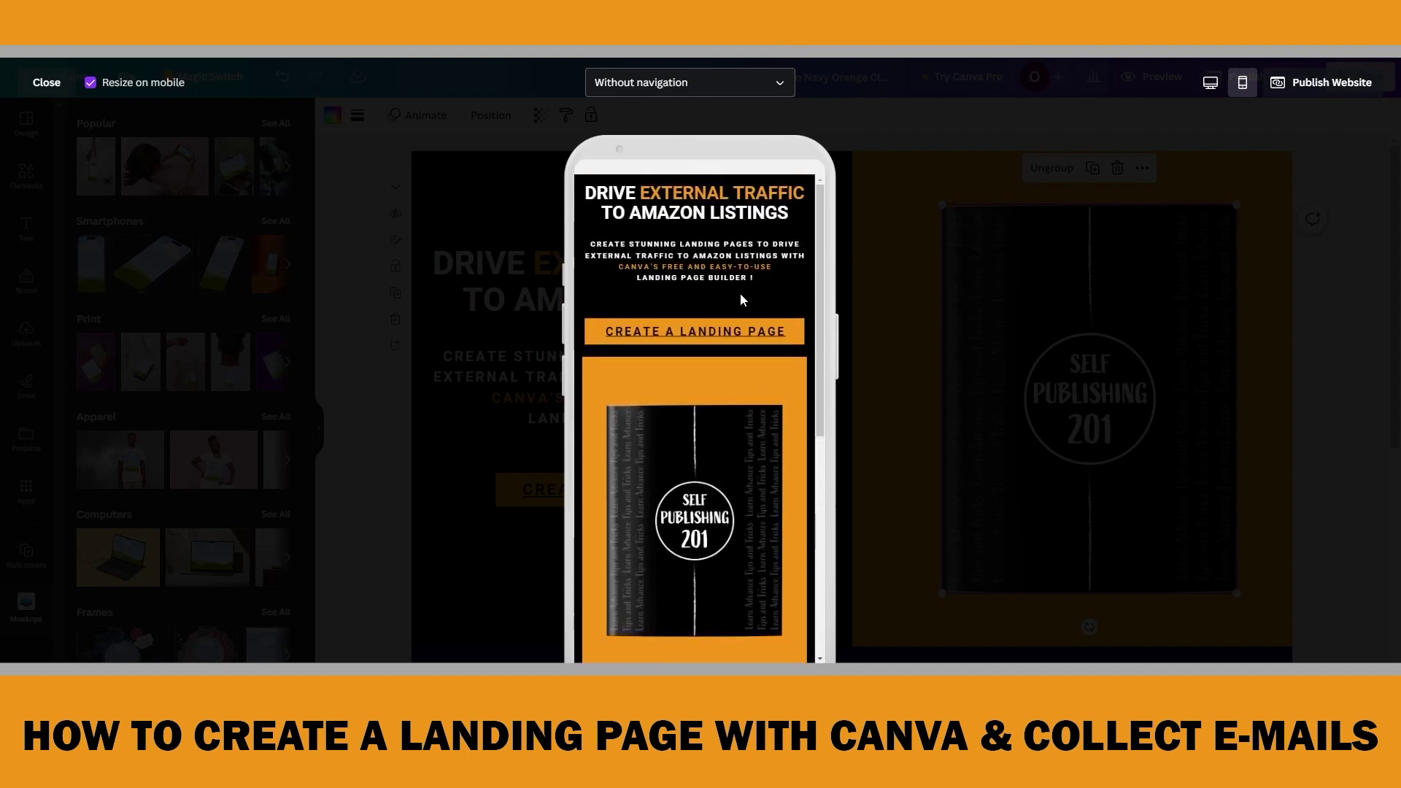
{"action": "left_click", "coordinate": [47, 82]}
{"action": "left_click", "coordinate": [877, 237]}
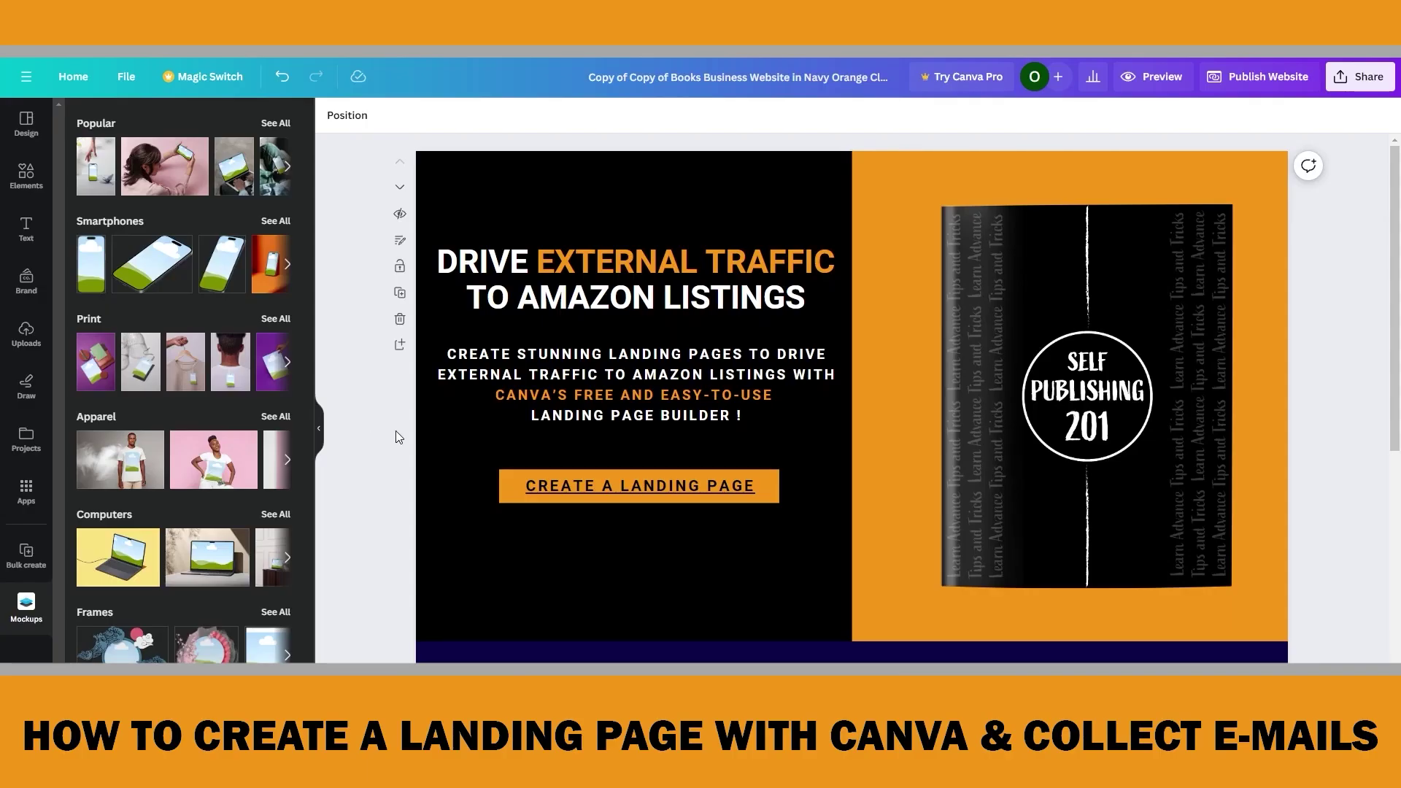
Make the navy Muriel section black and delete its title and blurb text
{"action": "scroll", "coordinate": [916, 375], "scroll_direction": "down", "scroll_amount": 5}
{"action": "scroll", "coordinate": [916, 381], "scroll_direction": "down", "scroll_amount": 2}
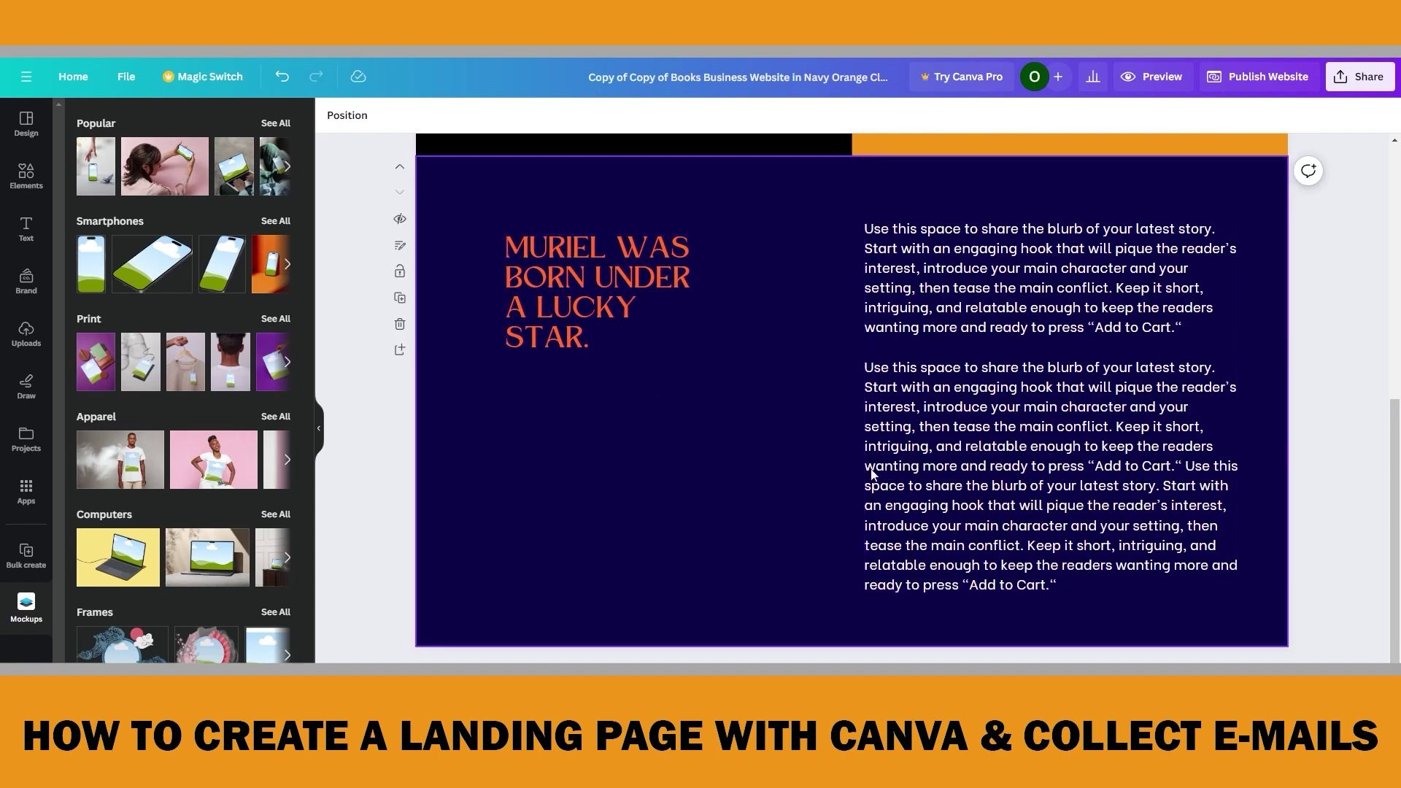
{"action": "scroll", "coordinate": [696, 407], "scroll_direction": "up", "scroll_amount": 7}
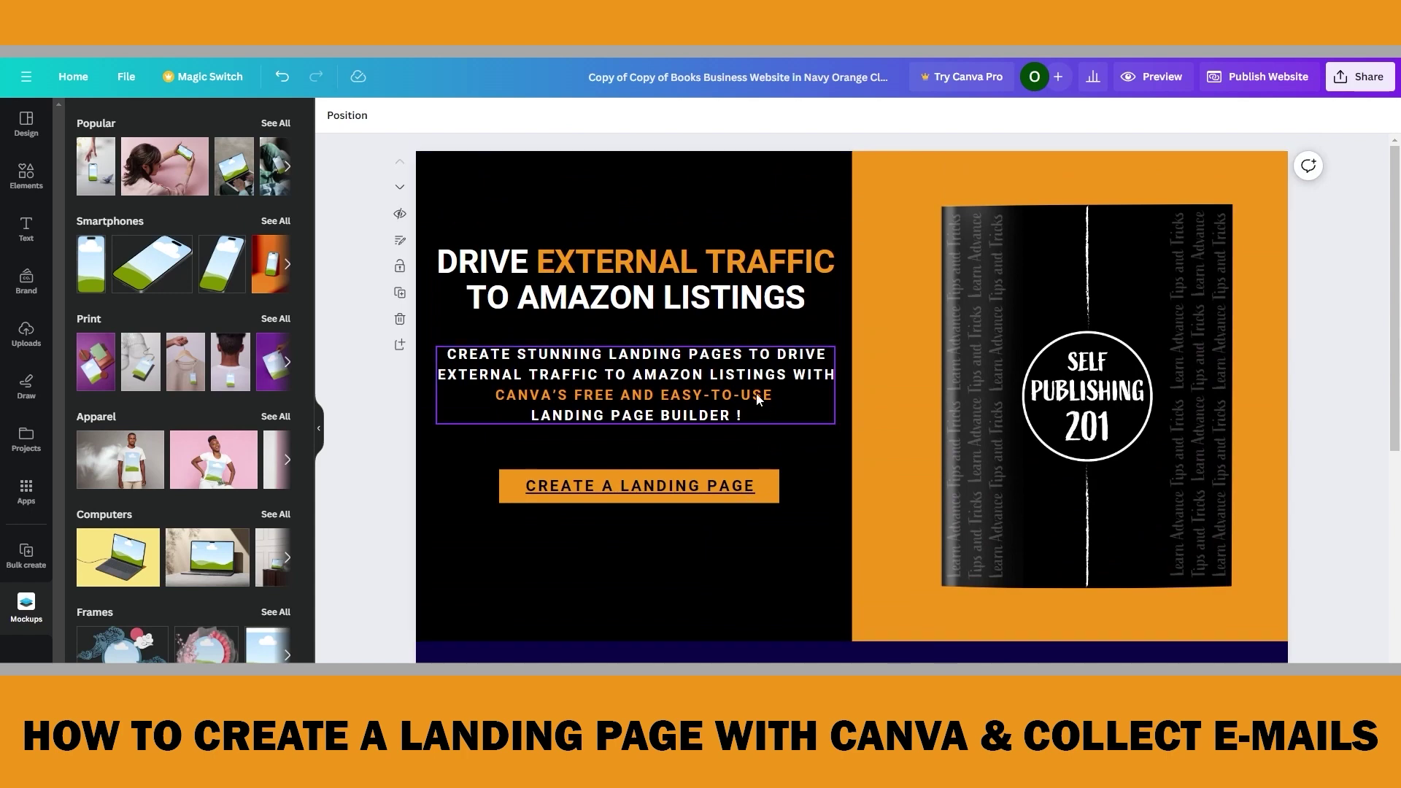
{"action": "scroll", "coordinate": [764, 419], "scroll_direction": "down", "scroll_amount": 7}
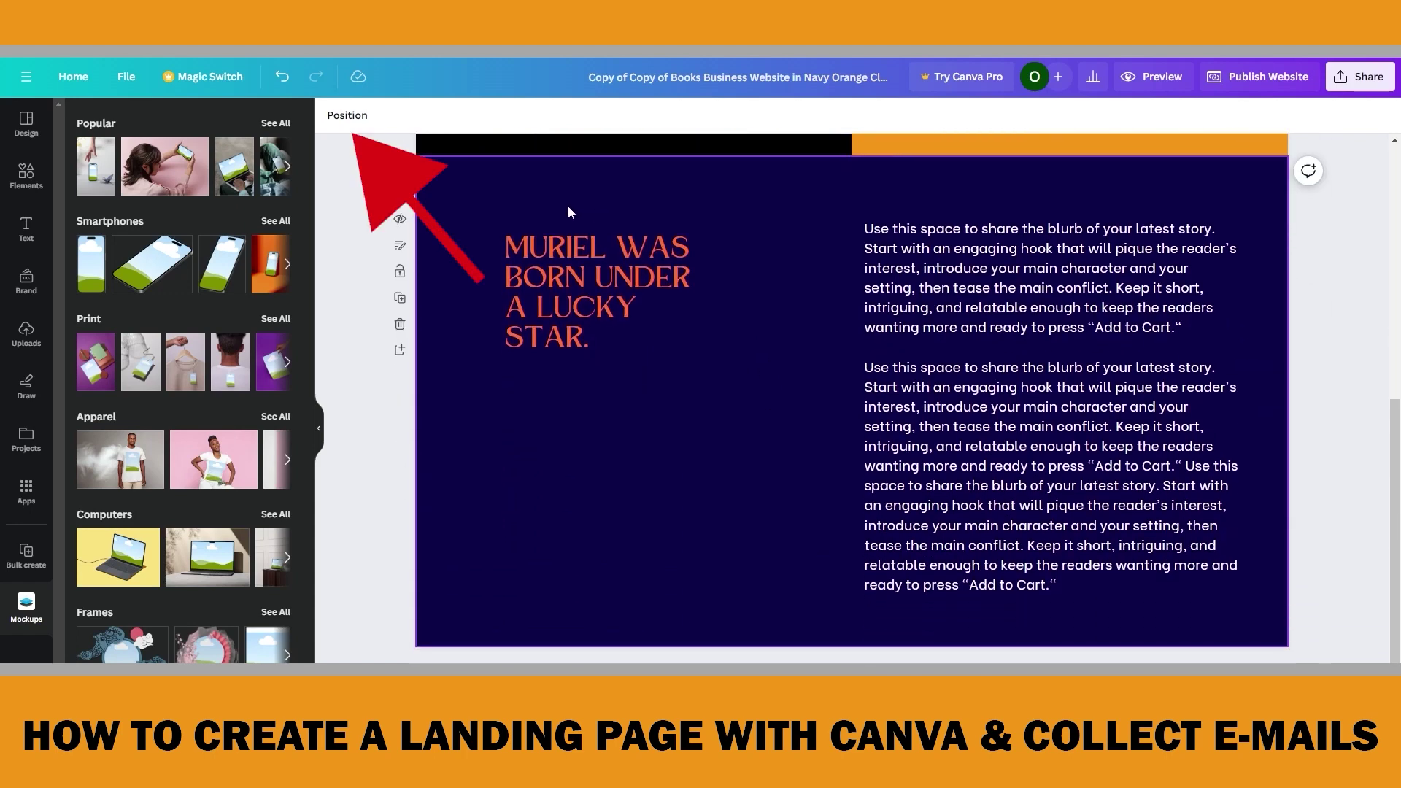
{"action": "left_click", "coordinate": [567, 204]}
{"action": "left_click", "coordinate": [332, 117]}
{"action": "left_click", "coordinate": [118, 203]}
{"action": "left_click", "coordinate": [590, 286]}
{"action": "left_click", "coordinate": [941, 330], "text": "shift"}
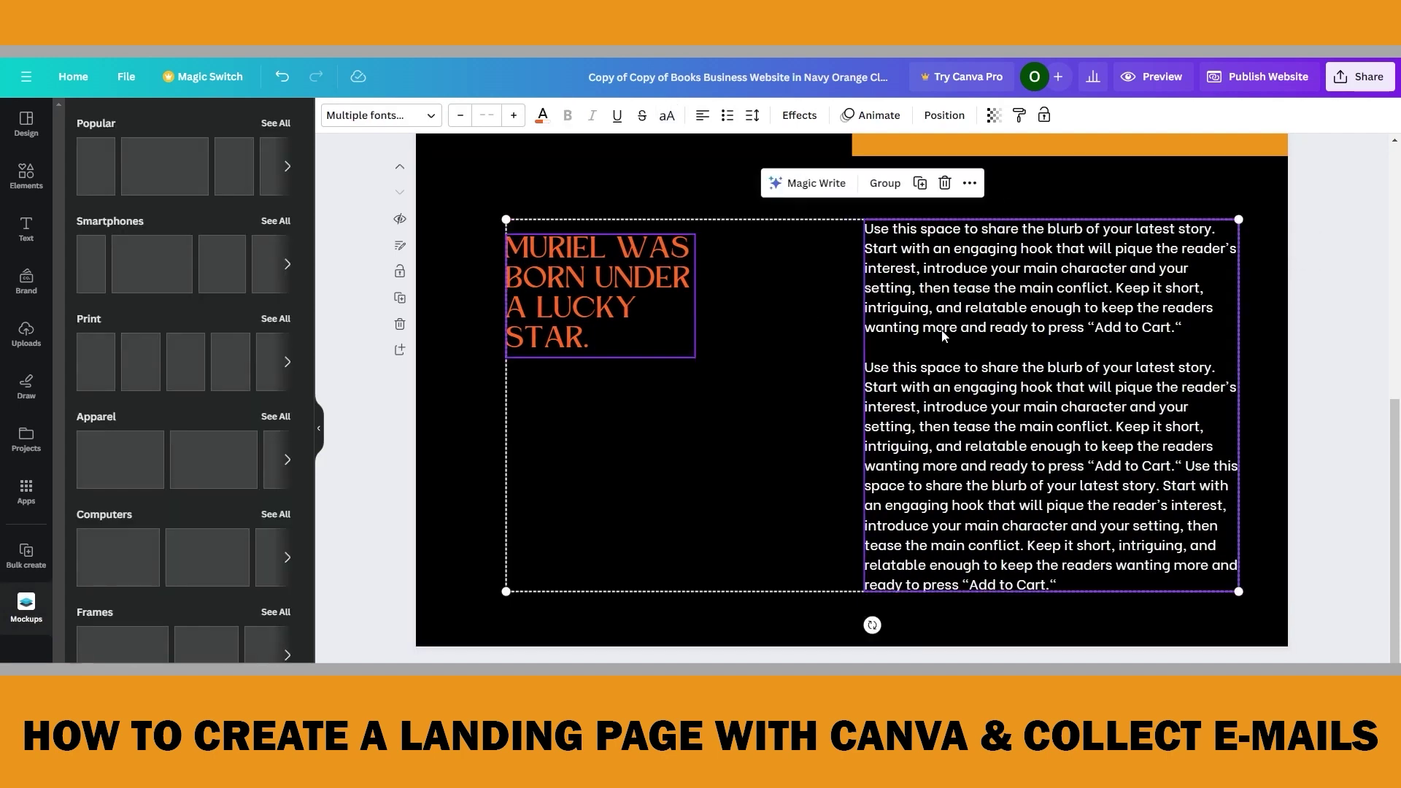
{"action": "key", "text": "Delete"}
Duplicate the hero heading, blurb and CREATE A LANDING PAGE button and move the copy into the black section
{"action": "scroll", "coordinate": [865, 328], "scroll_direction": "up", "scroll_amount": 6}
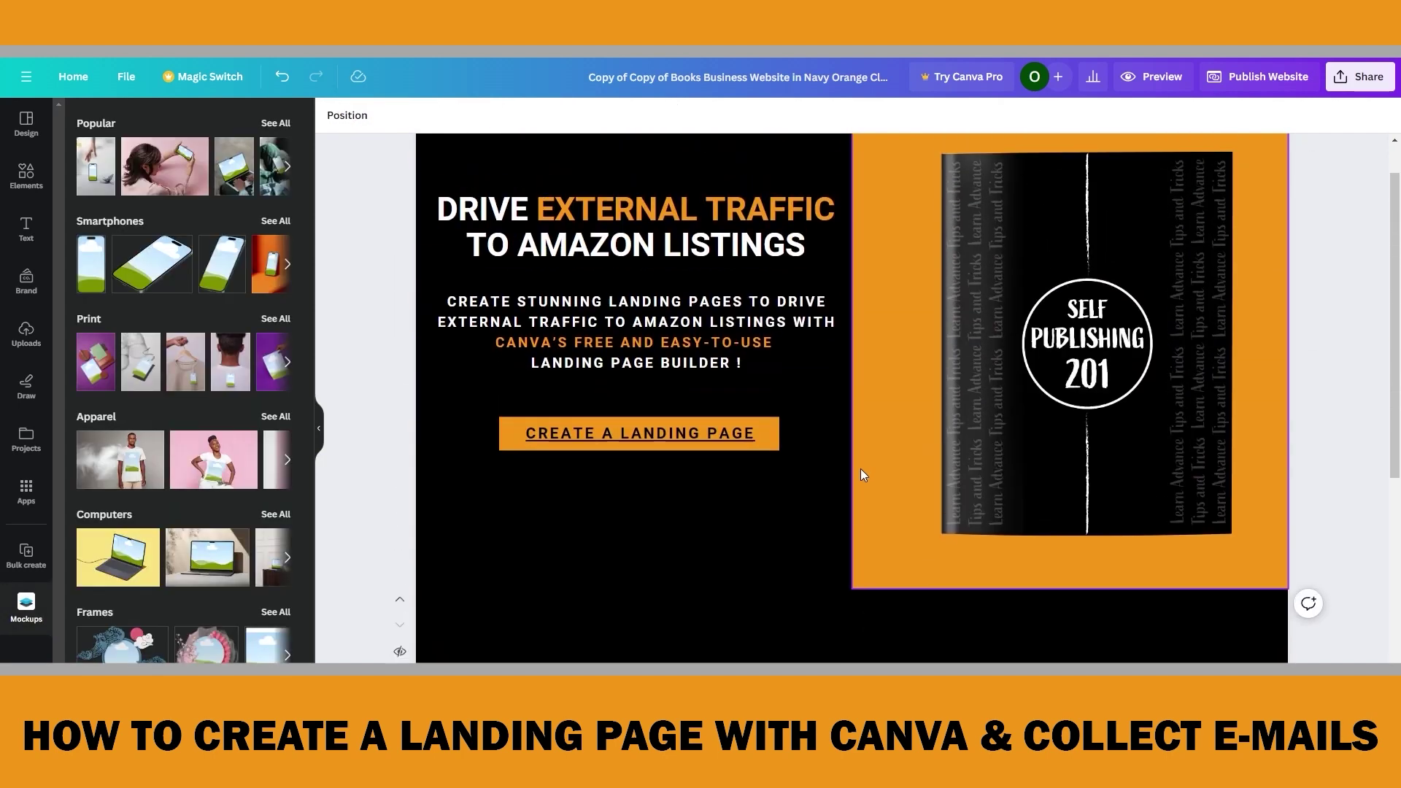
{"action": "left_click_drag", "start_coordinate": [517, 223], "coordinate": [762, 537]}
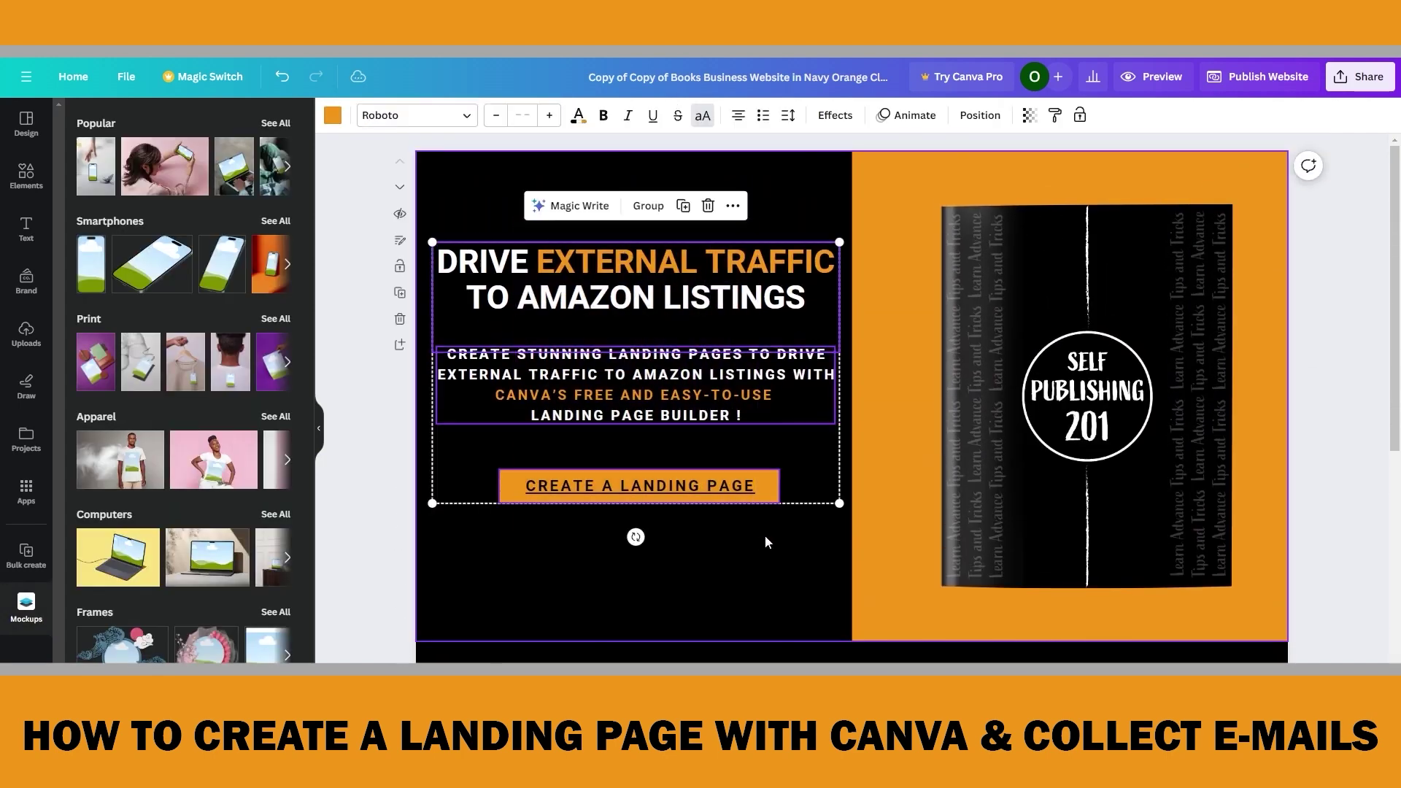
{"action": "left_click", "coordinate": [684, 209]}
{"action": "left_click_drag", "start_coordinate": [773, 326], "coordinate": [987, 603]}
{"action": "scroll", "coordinate": [1007, 555], "scroll_direction": "down", "scroll_amount": 3}
{"action": "scroll", "coordinate": [1027, 513], "scroll_direction": "down", "scroll_amount": 3}
{"action": "left_click_drag", "start_coordinate": [846, 212], "coordinate": [850, 294]}
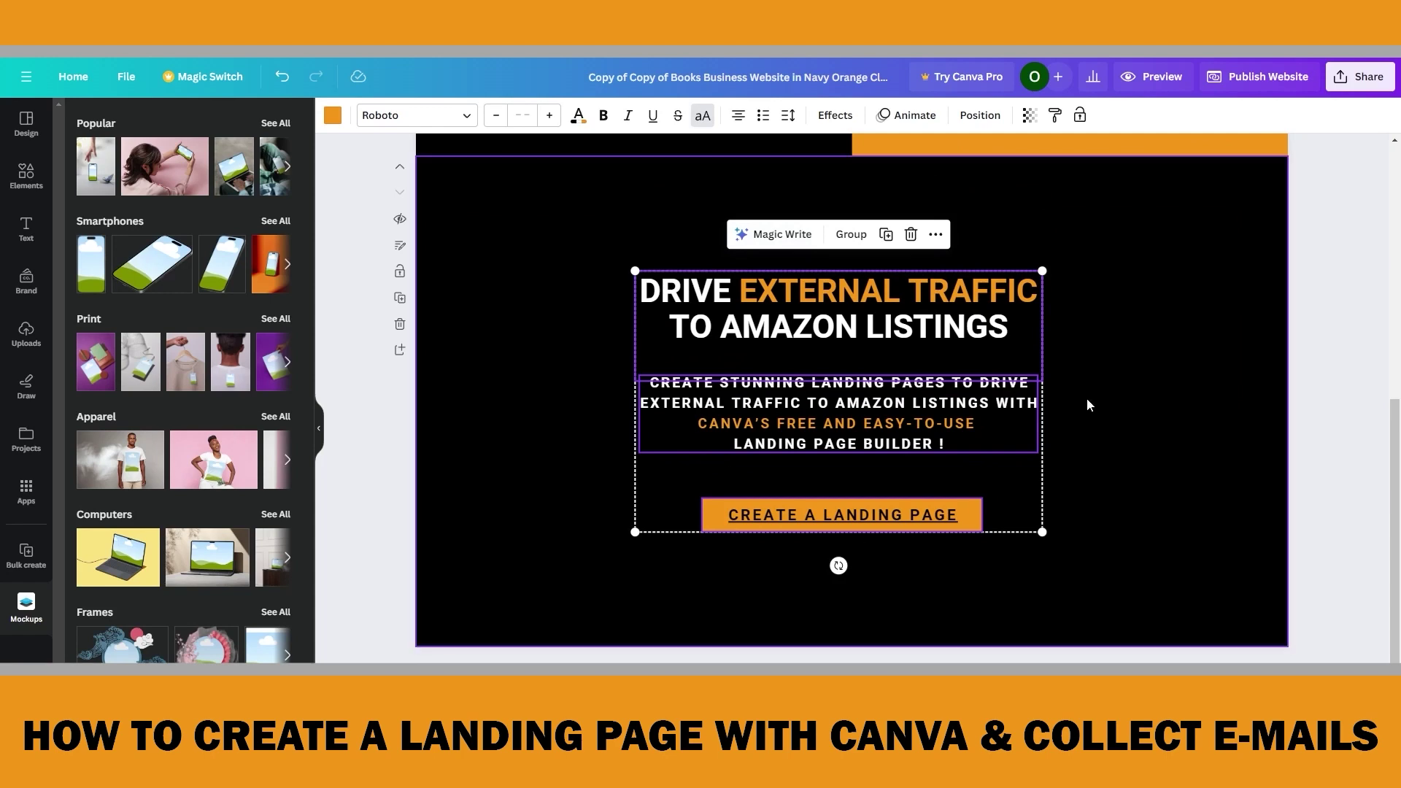
Briefly delete the copied heading, blurb and button group, then restore it with undo
{"action": "left_click", "coordinate": [1086, 477]}
{"action": "left_click", "coordinate": [645, 294]}
{"action": "key", "text": "Delete"}
{"action": "key", "text": "ctrl+z"}
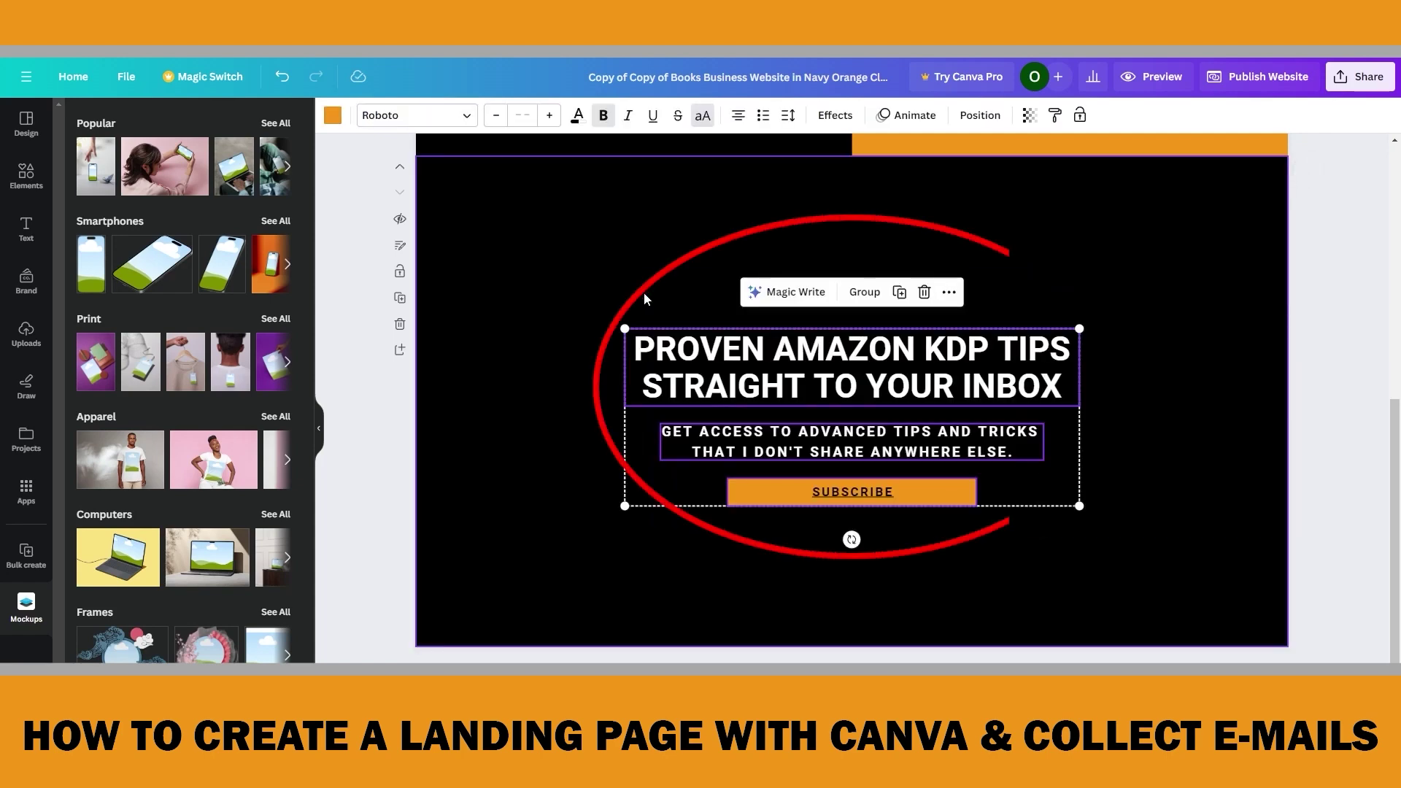
Add the recently used envelope circle, make it white, shrink it and place it above the headline
{"action": "left_click", "coordinate": [35, 189]}
{"action": "left_click", "coordinate": [105, 249]}
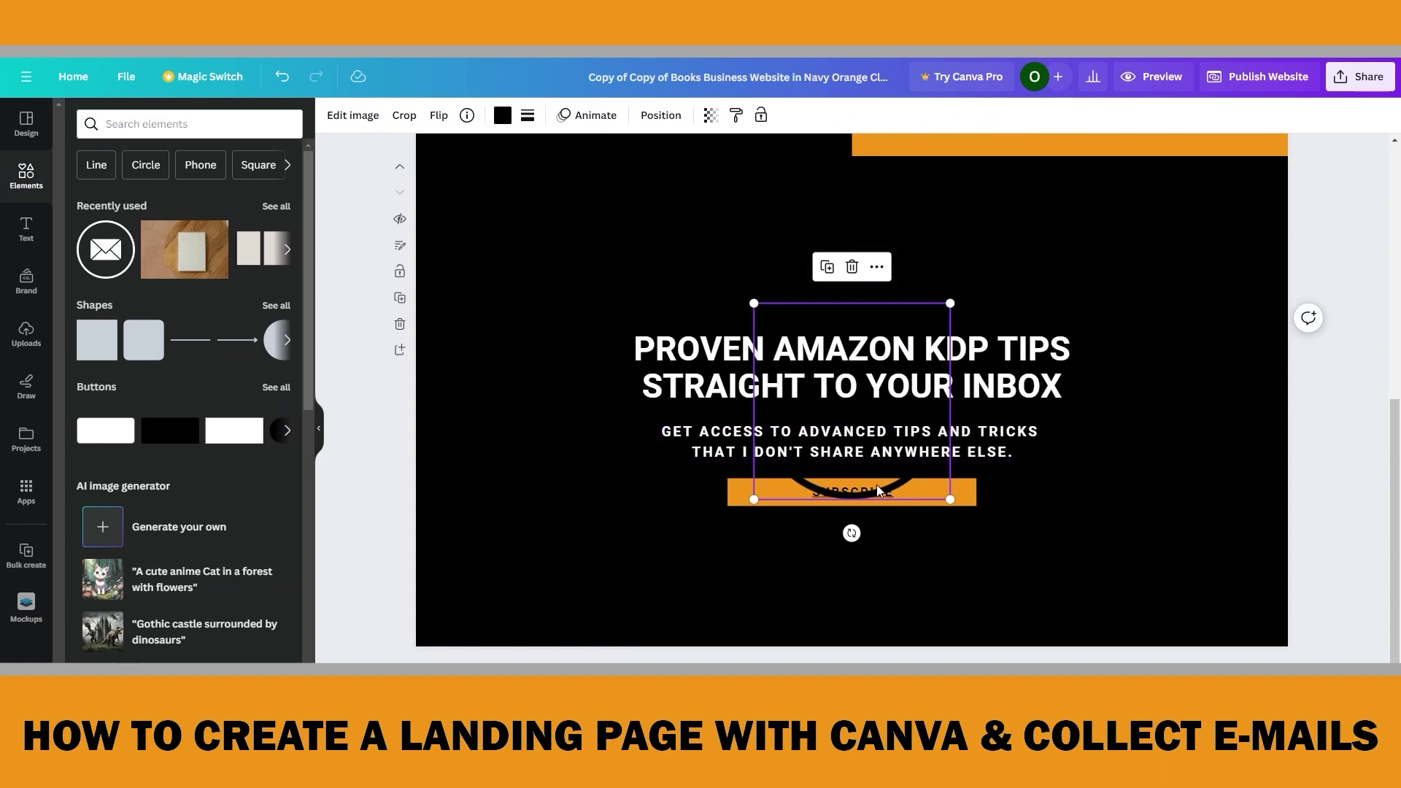
{"action": "left_click", "coordinate": [503, 116]}
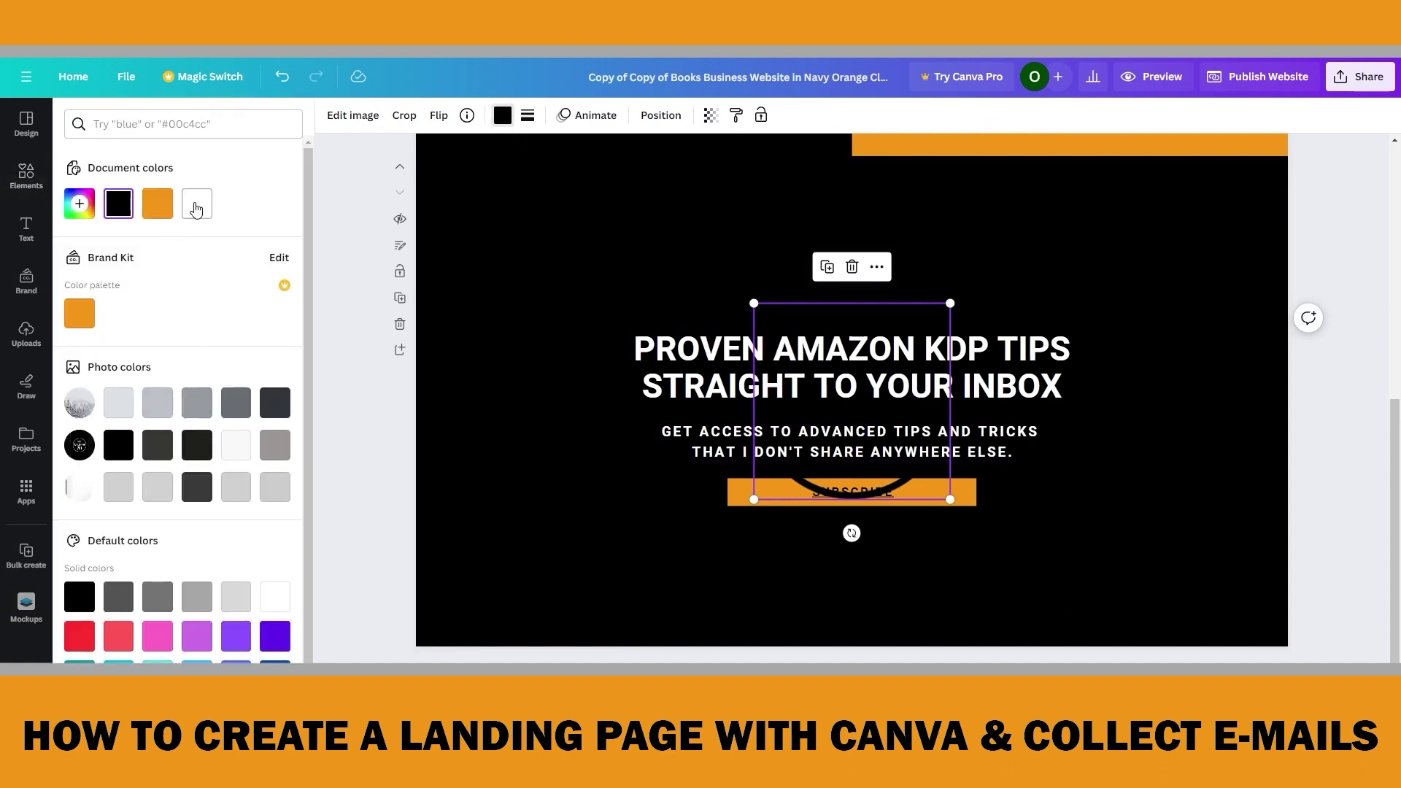
{"action": "left_click", "coordinate": [196, 210]}
{"action": "left_click_drag", "start_coordinate": [950, 303], "coordinate": [855, 398]}
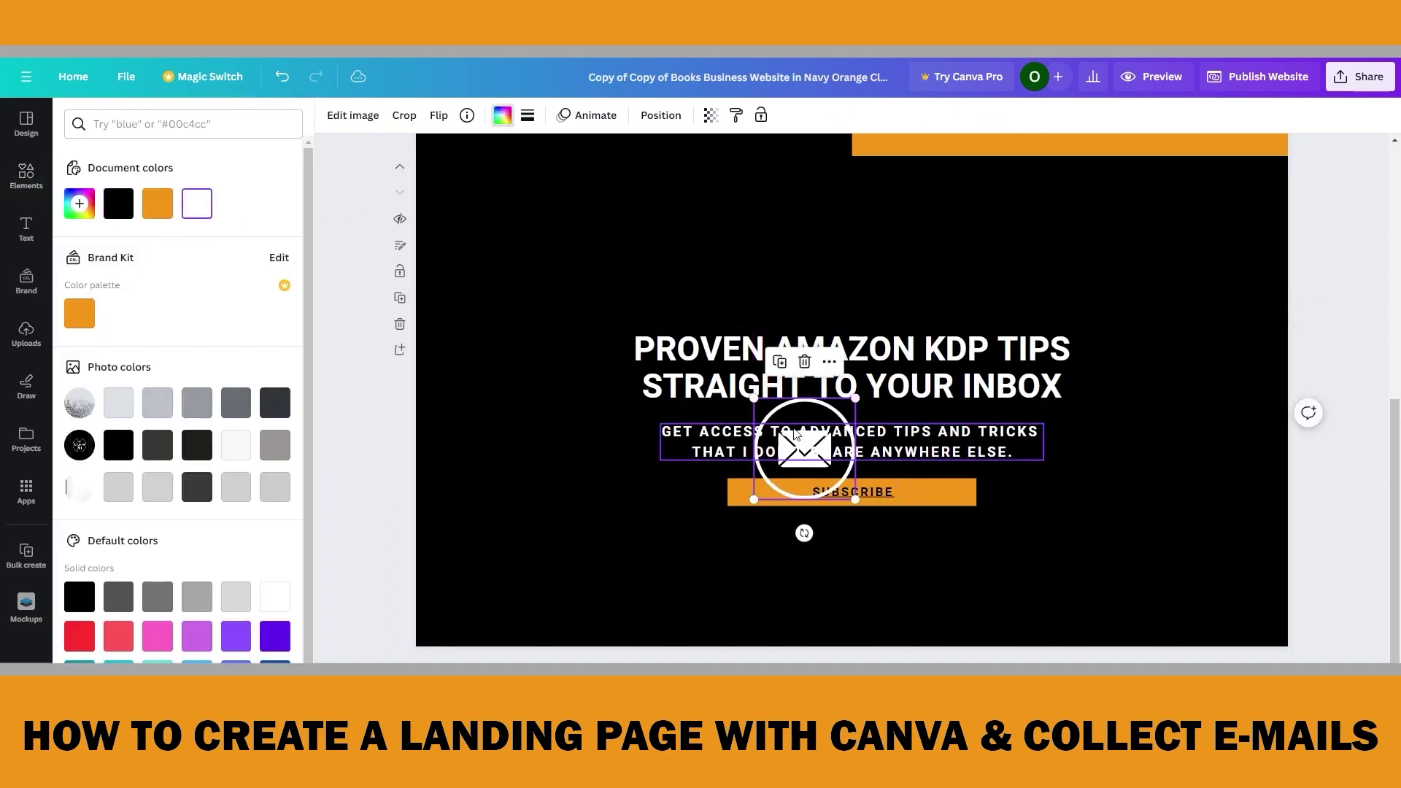
{"action": "left_click_drag", "start_coordinate": [811, 450], "coordinate": [853, 257]}
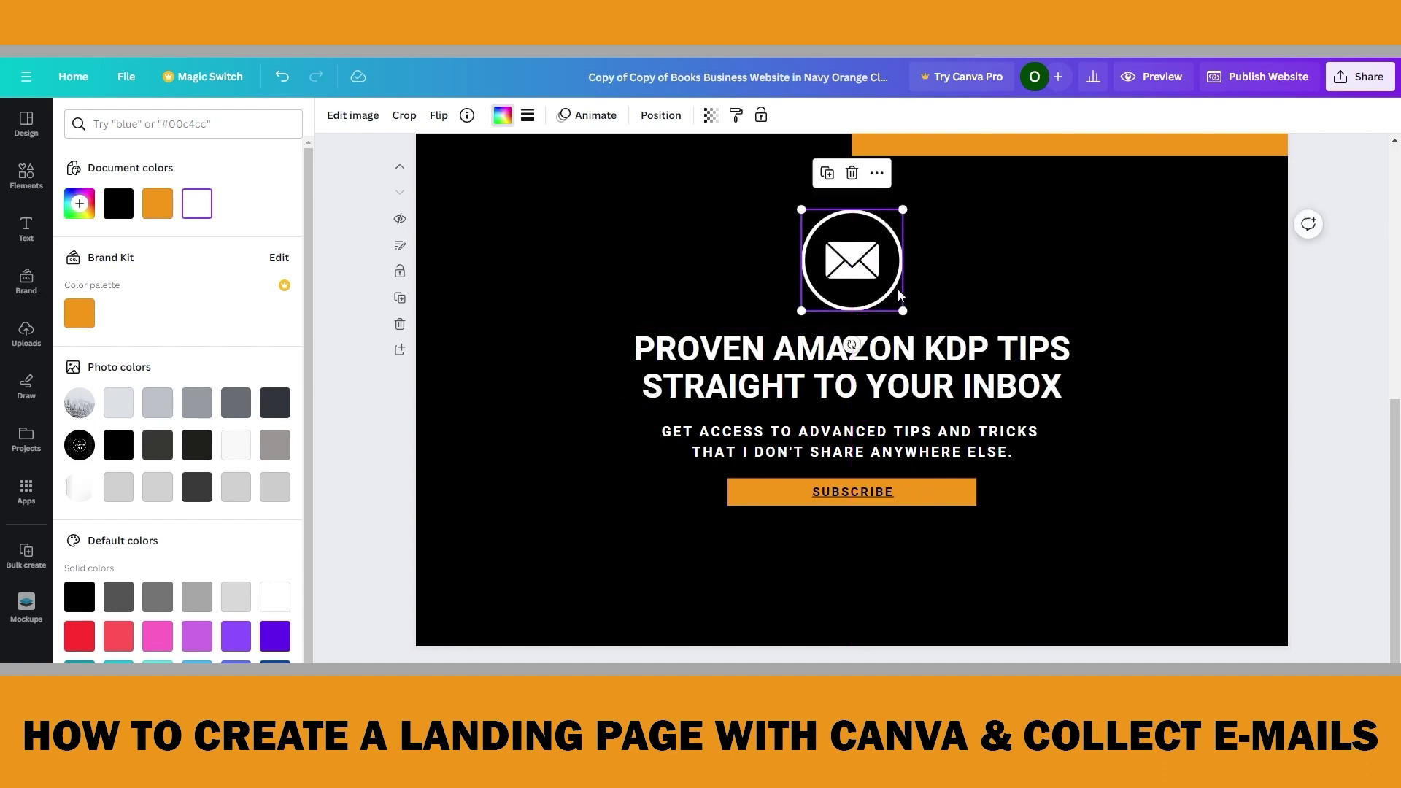
{"action": "left_click", "coordinate": [1141, 407]}
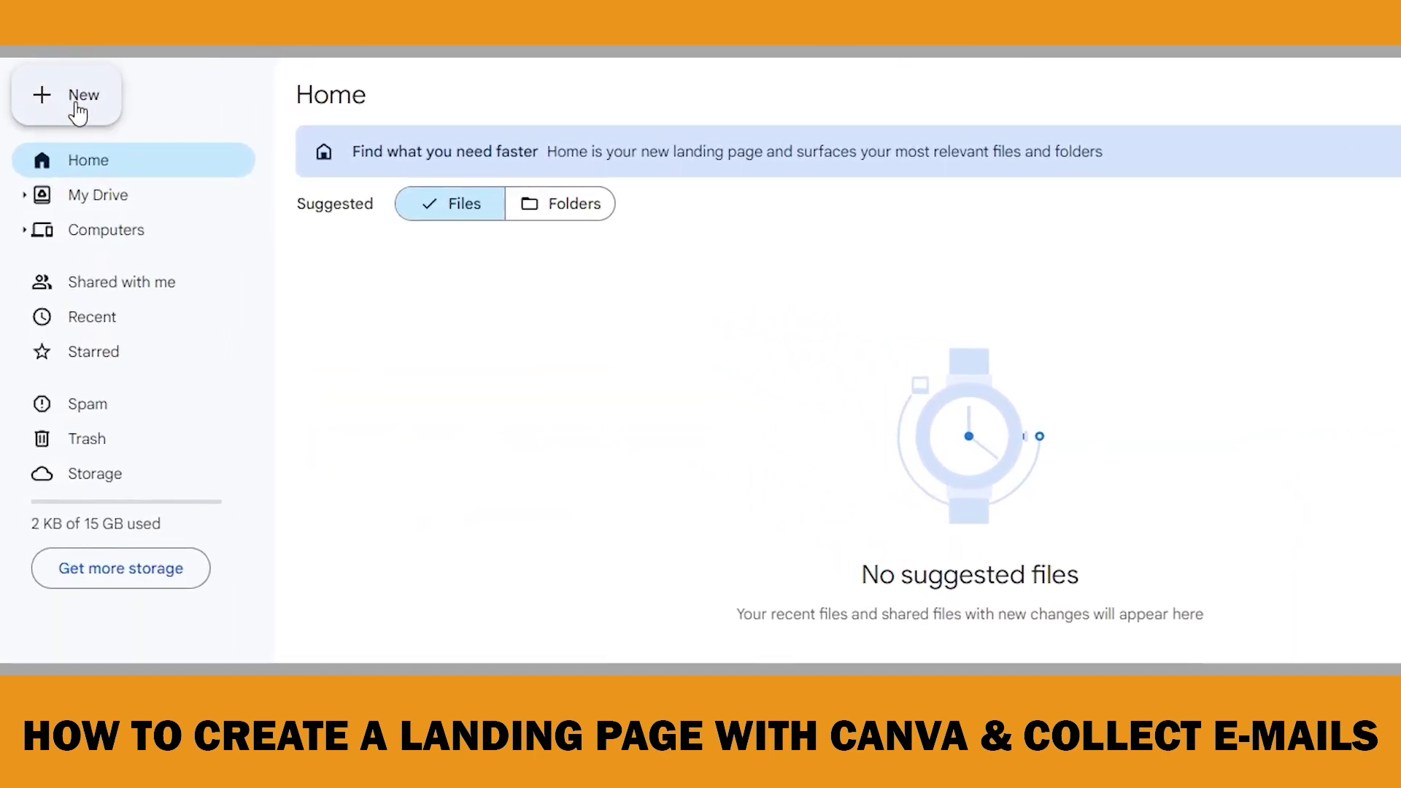
Create a blank Google Form from Google Drive's New menu
{"action": "left_click", "coordinate": [80, 111]}
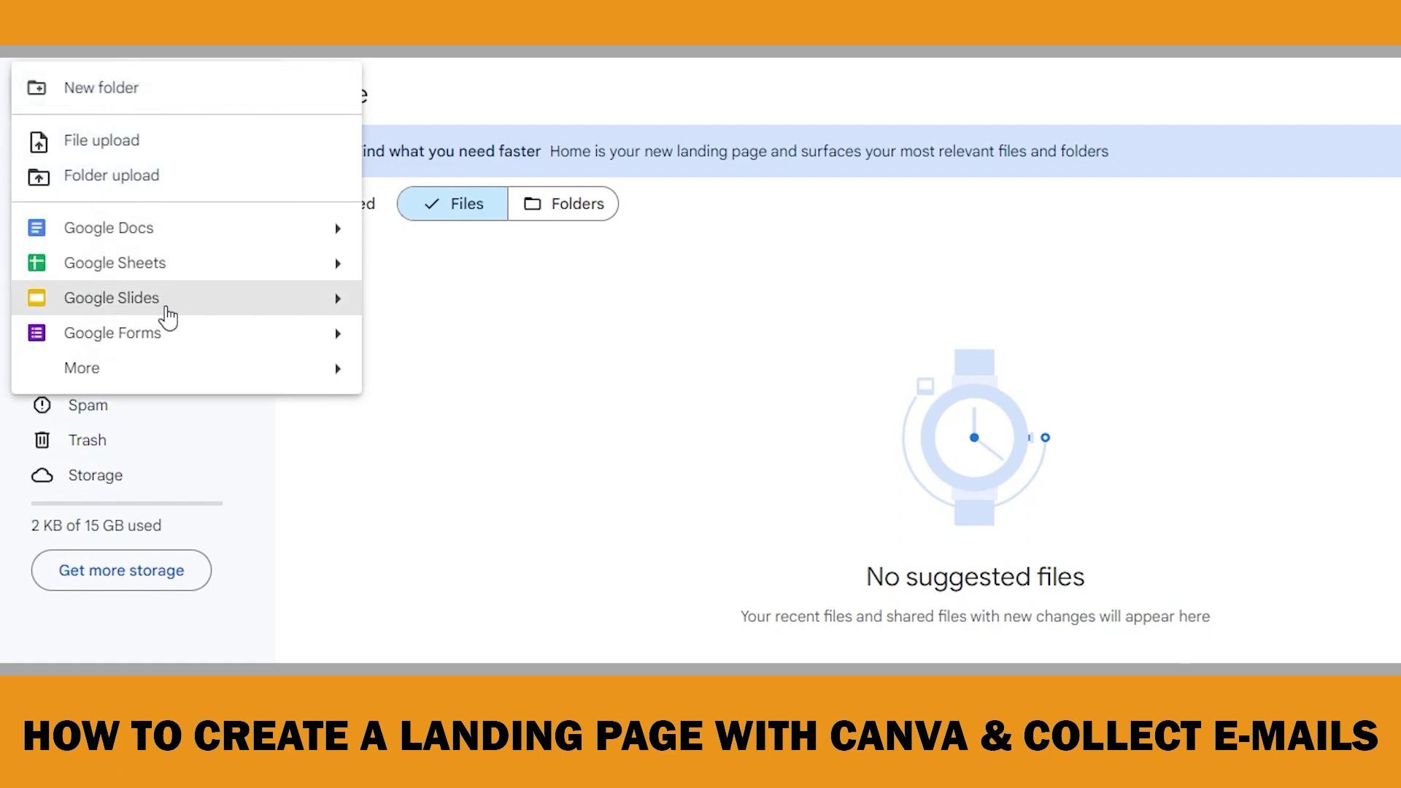
{"action": "left_click", "coordinate": [131, 344]}
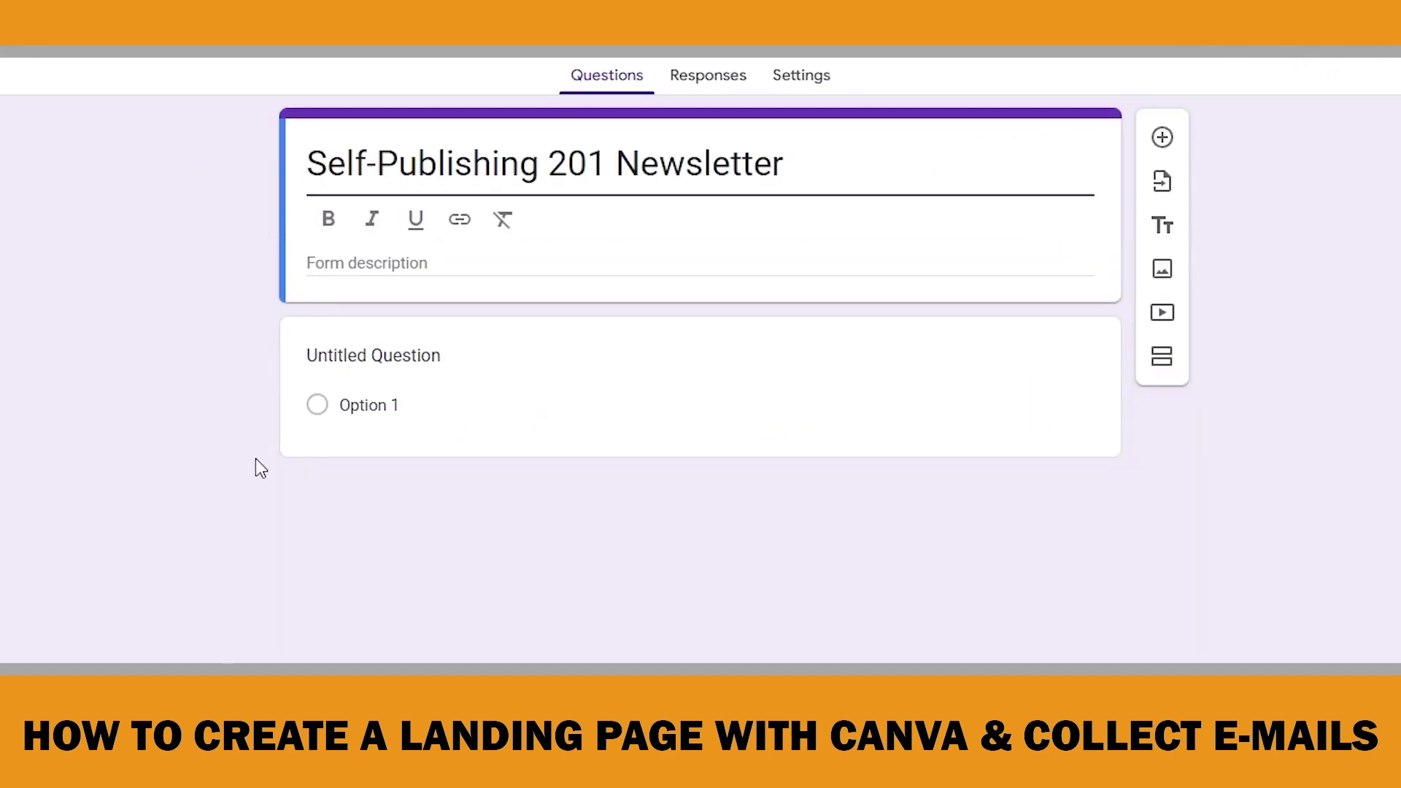
Paste the advanced Amazon KDP tips and tricks text into the form description
{"action": "left_click", "coordinate": [320, 260]}
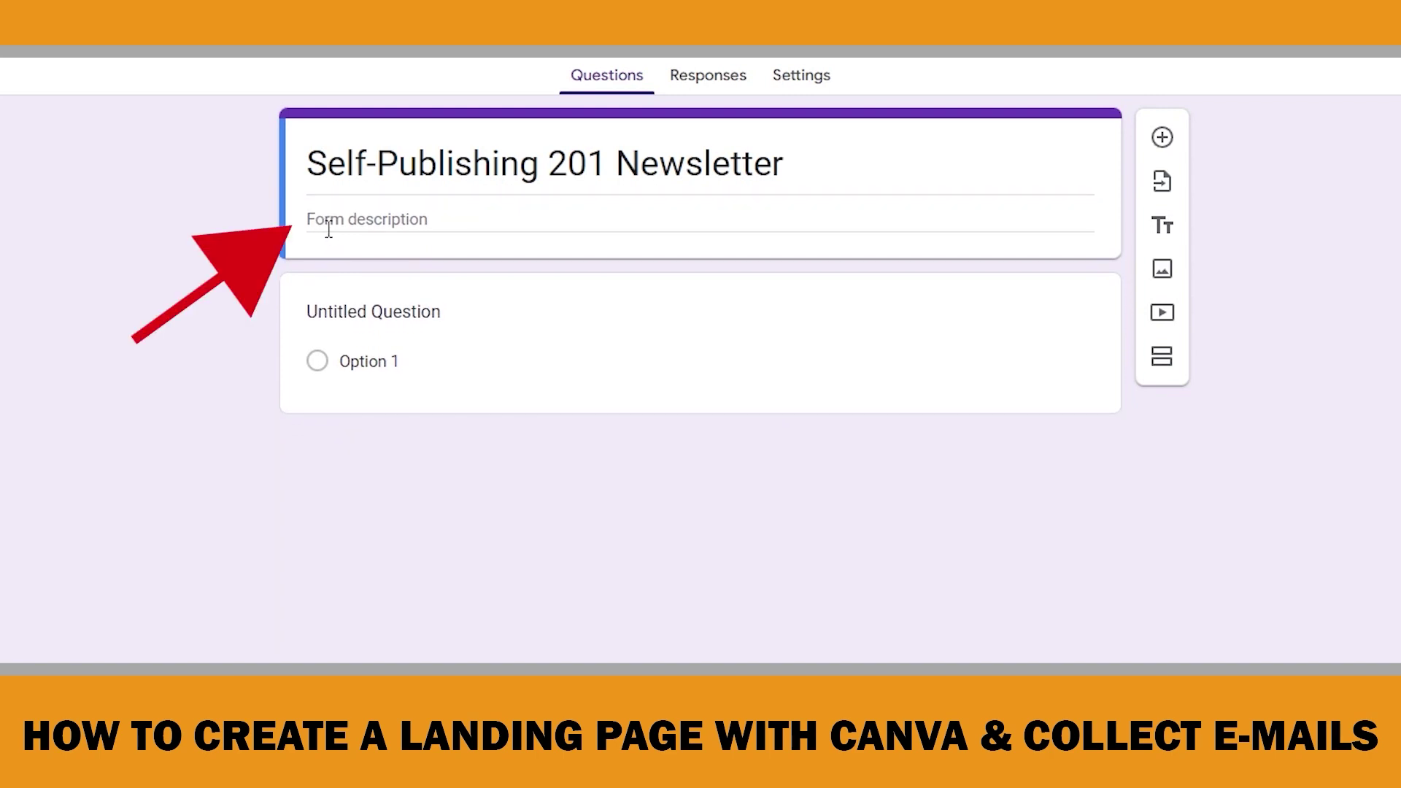
{"action": "type", "text": "Get access to advanced Amazon KDP tips and tricks that I don't share anywhere else."}
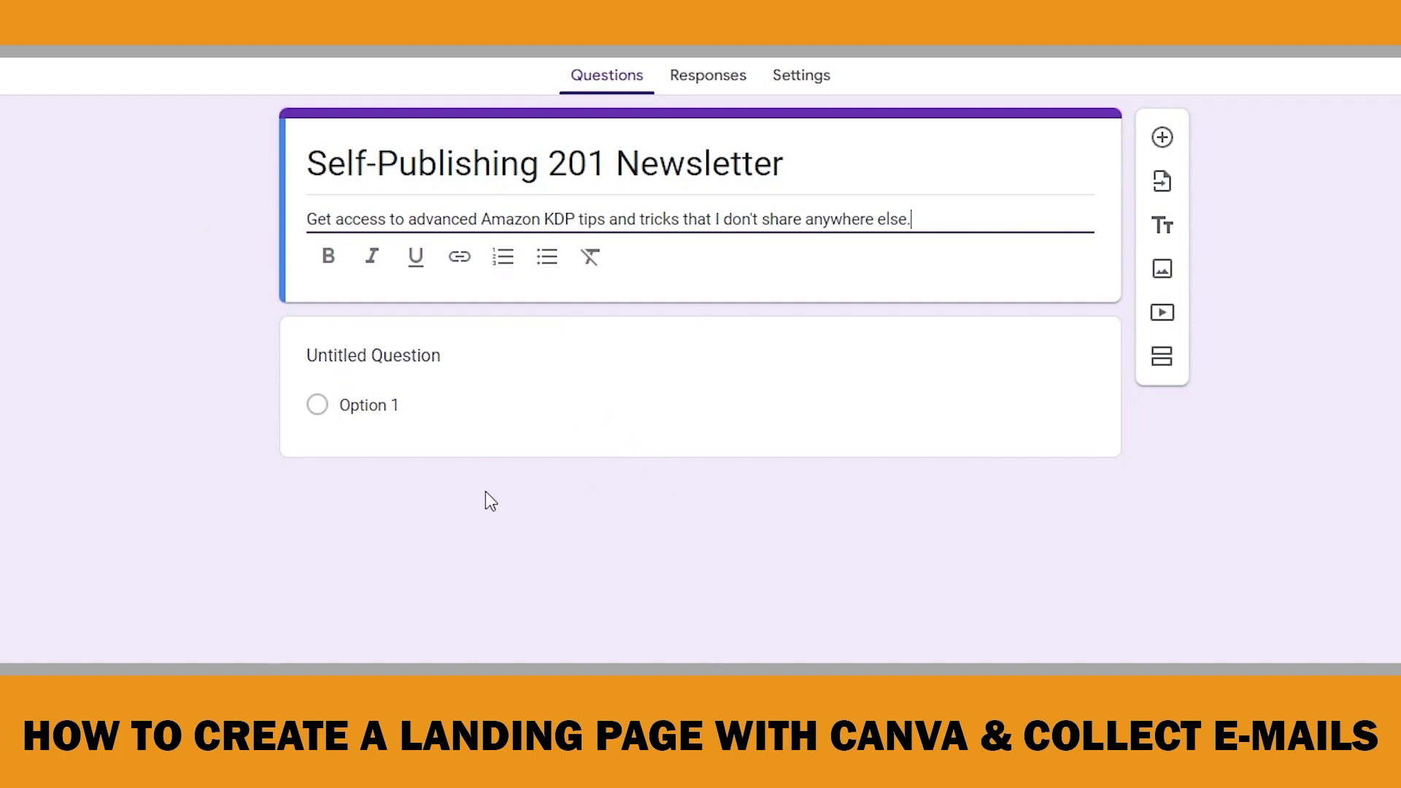
Title the first question 'Name' and make it required
{"action": "left_click", "coordinate": [361, 357]}
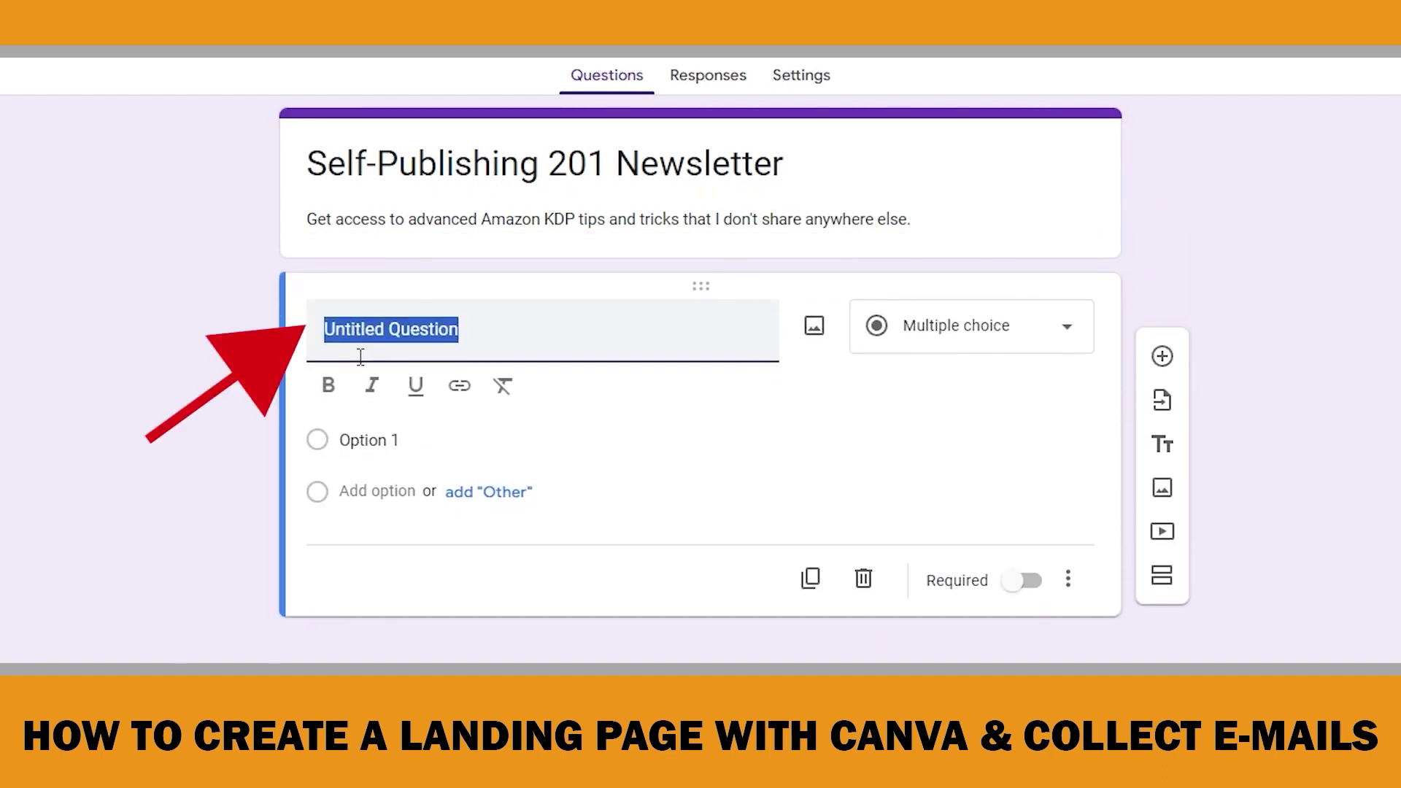
{"action": "type", "text": "Name"}
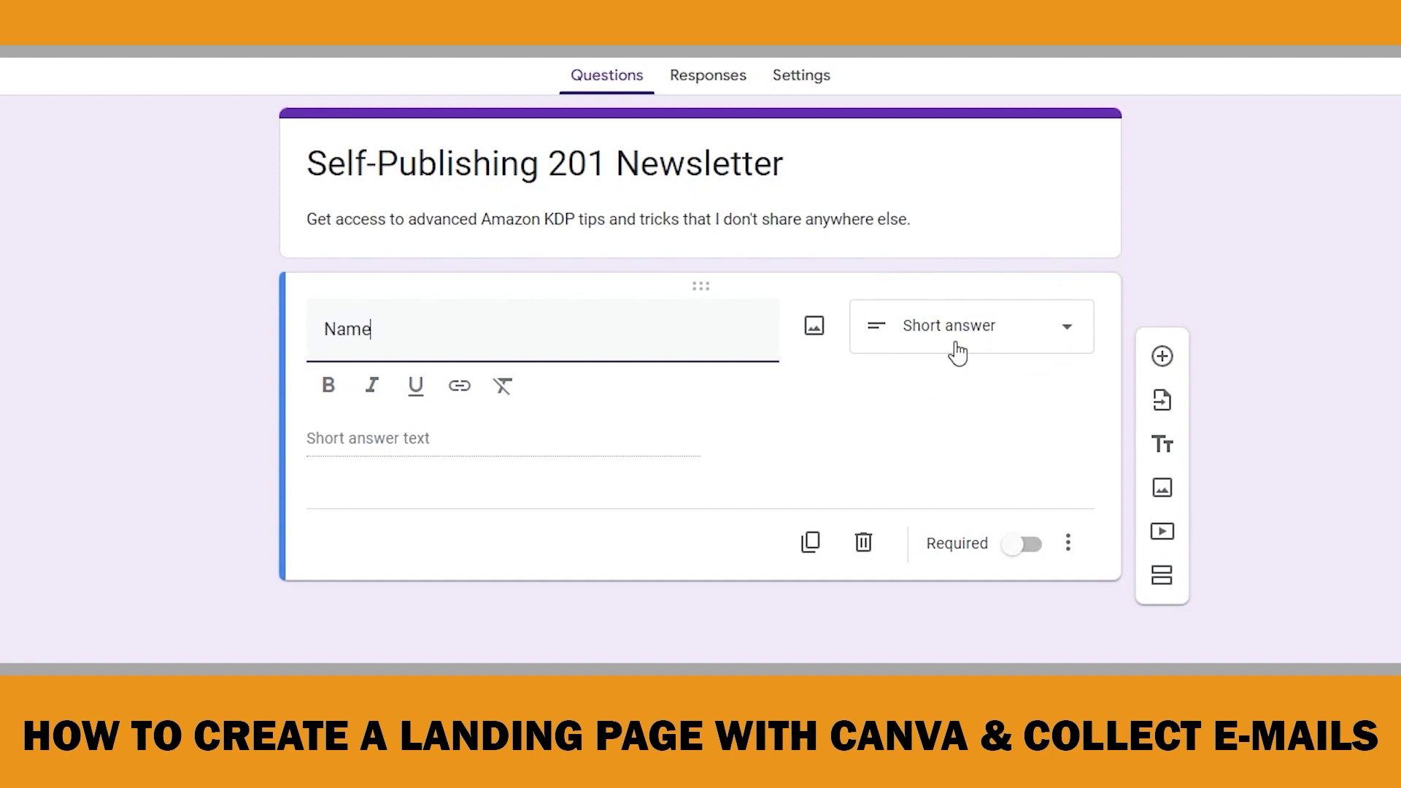
{"action": "left_click", "coordinate": [1034, 549]}
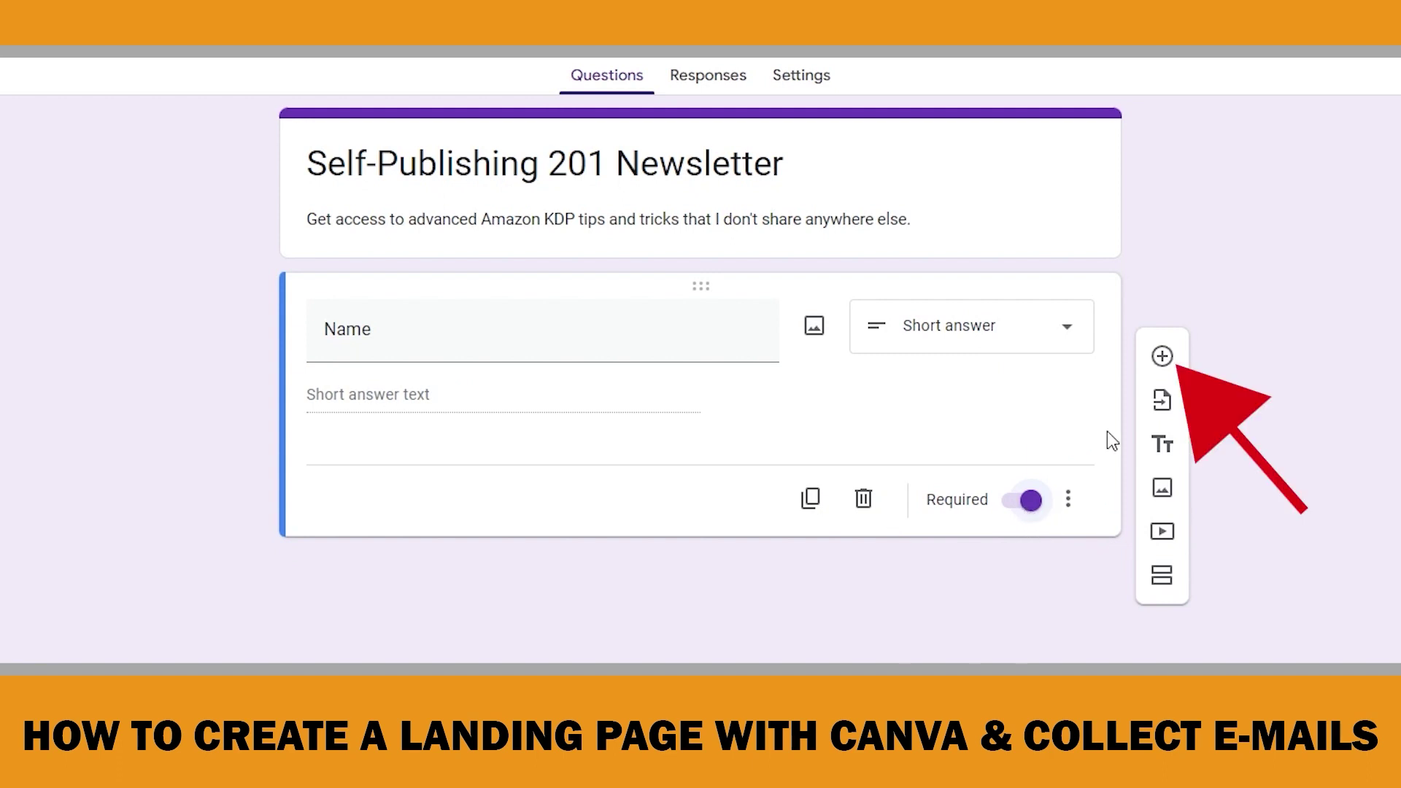
Add a required short-answer question titled 'E-Mail'
{"action": "left_click", "coordinate": [1162, 357]}
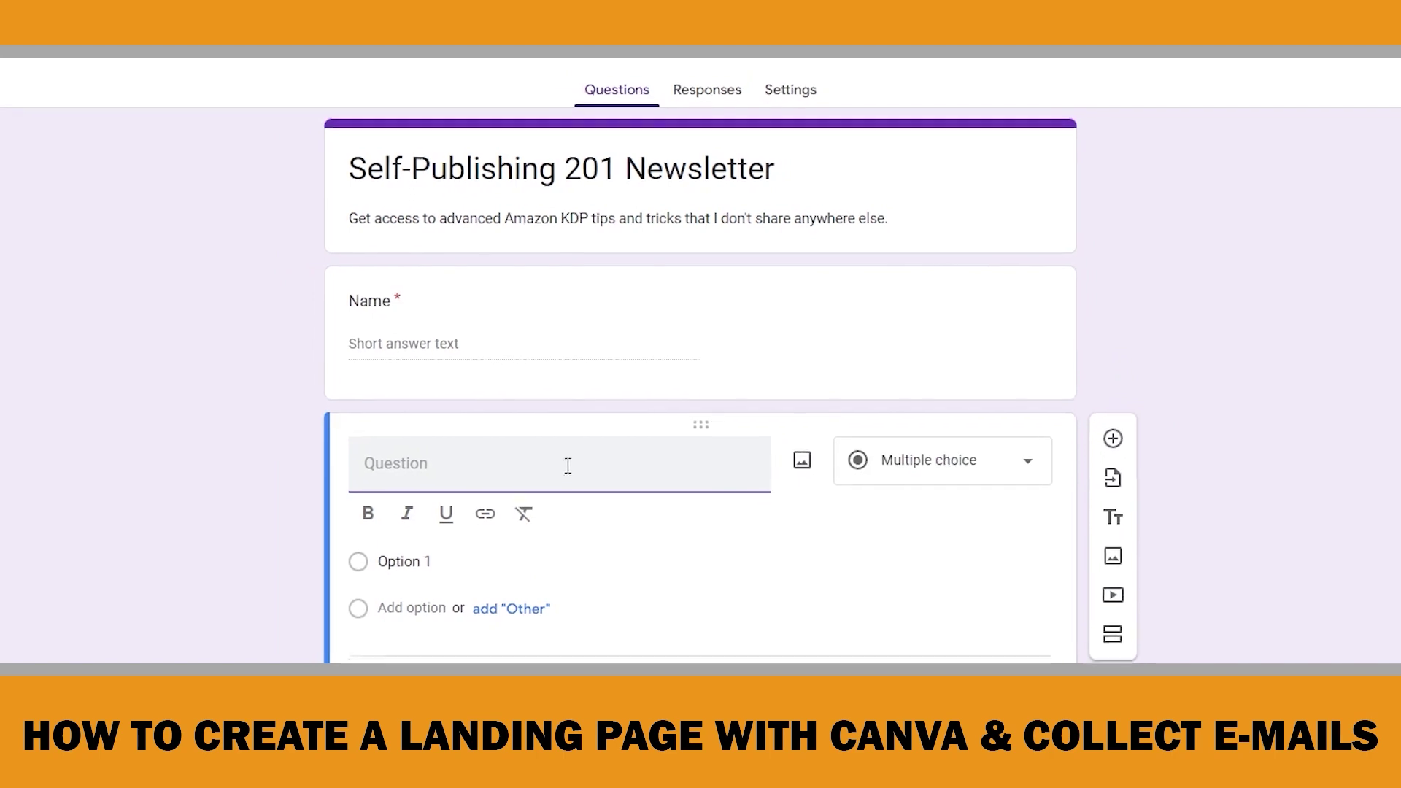
{"action": "type", "text": "E-Ma"}
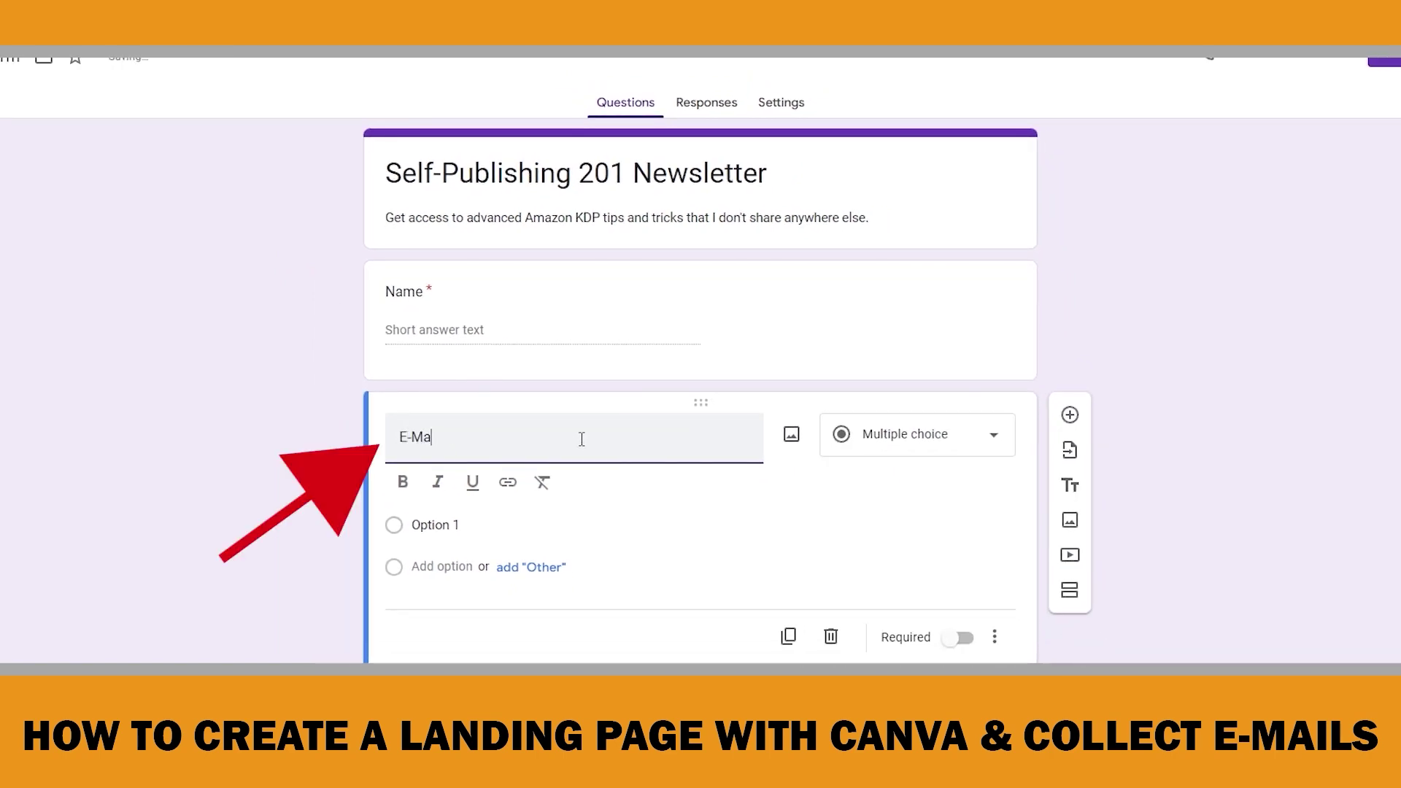
{"action": "type", "text": "il"}
{"action": "left_click", "coordinate": [864, 441]}
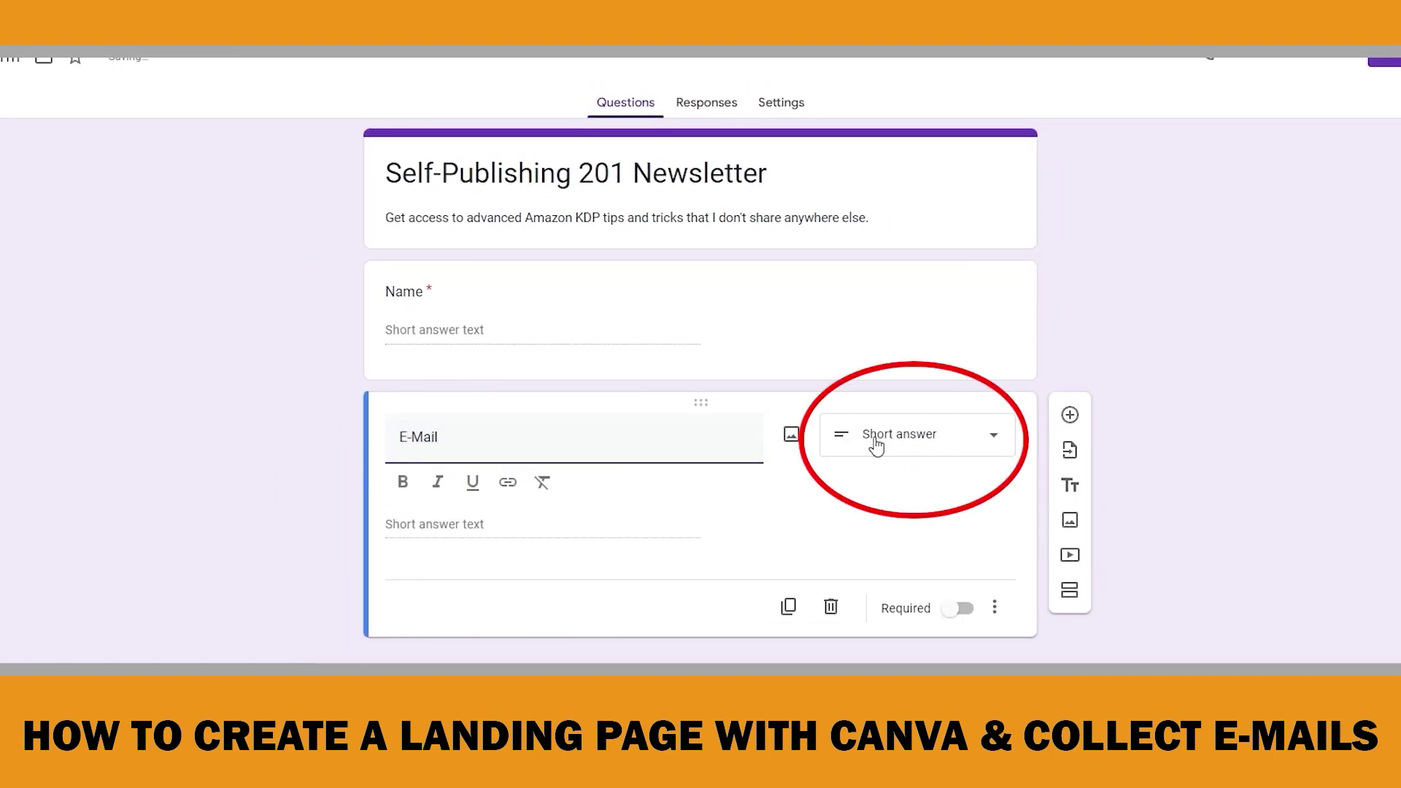
{"action": "left_click", "coordinate": [966, 617]}
{"action": "left_click", "coordinate": [968, 586]}
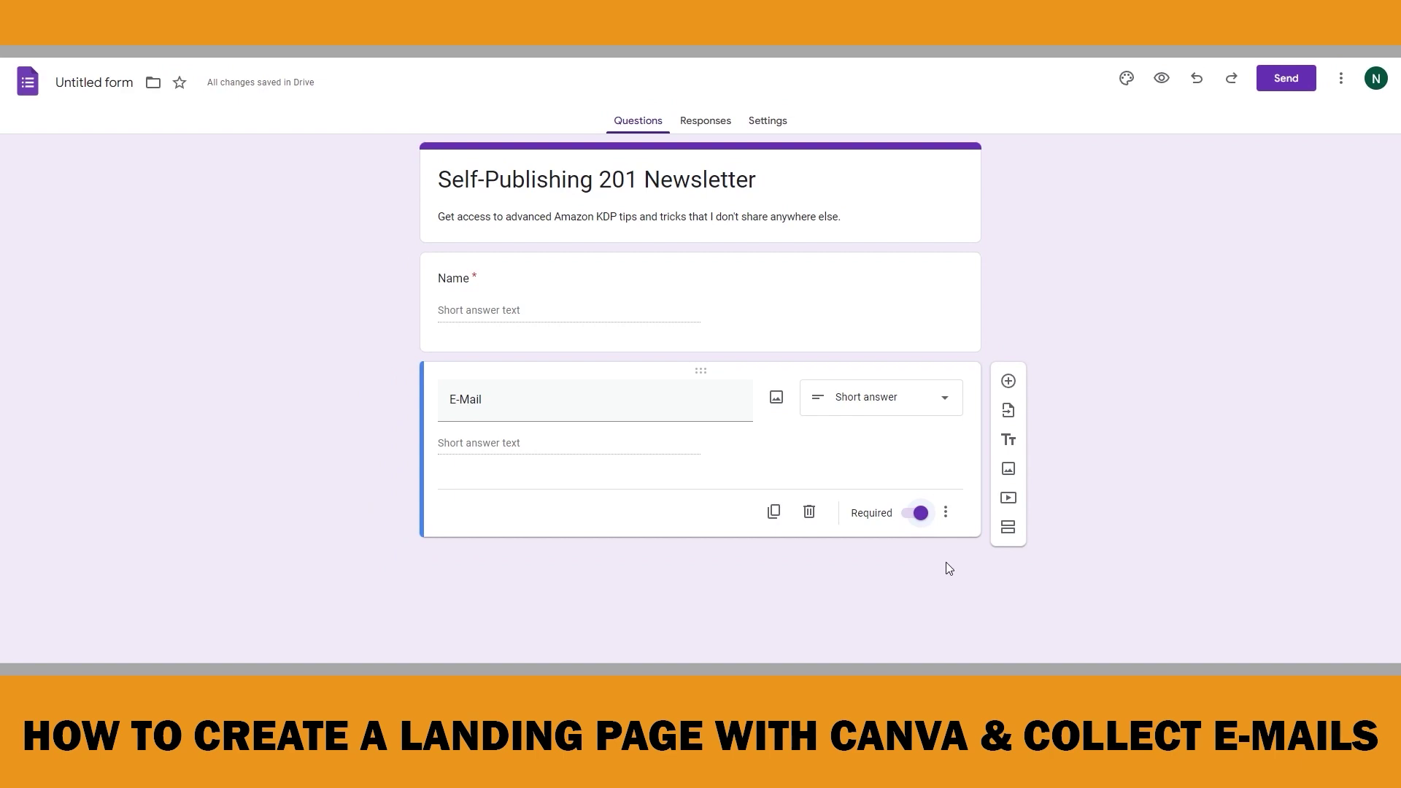
Add the multiple-choice question 'Do you publish books on Amazon?' with Yes and No, then a blank question
{"action": "left_click", "coordinate": [1009, 382]}
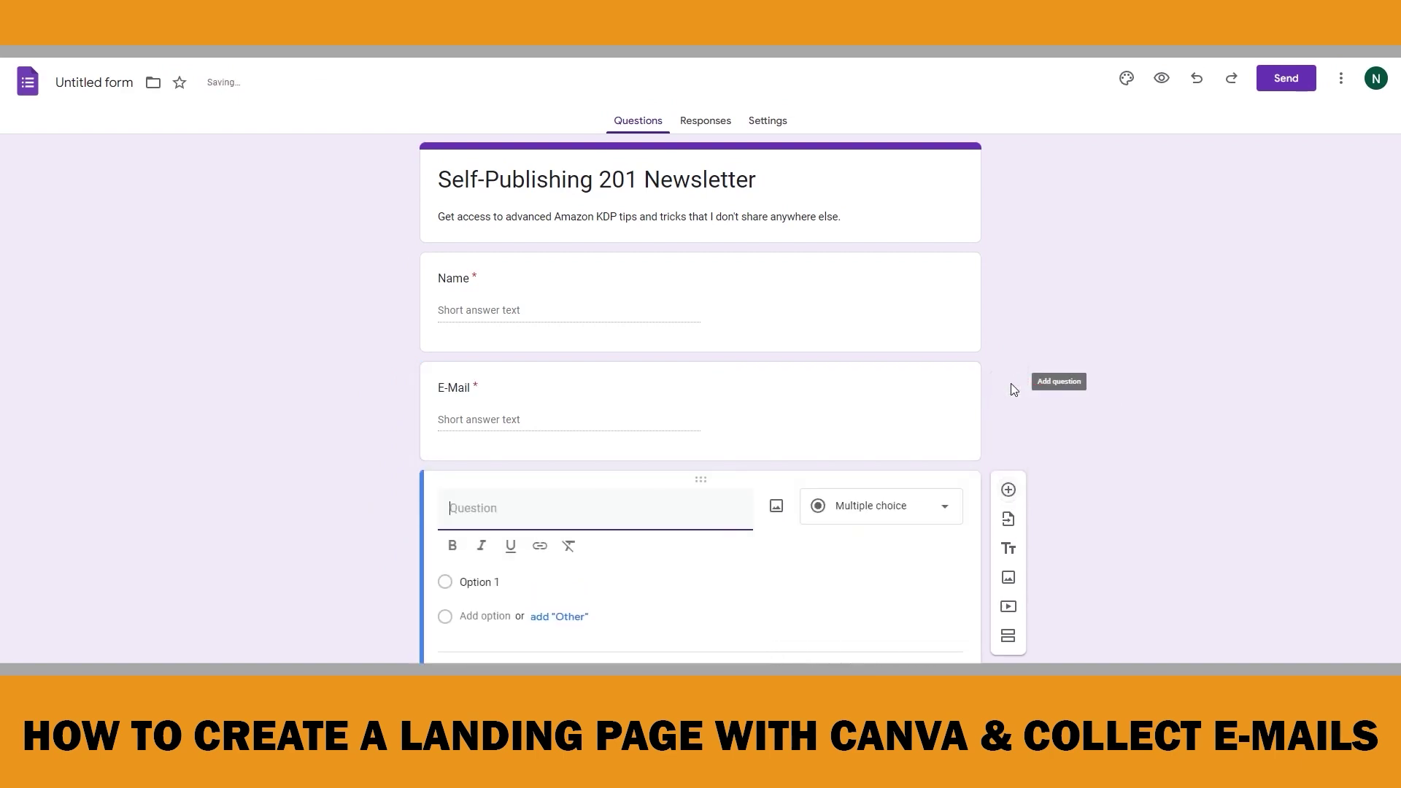
{"action": "type", "text": "Do you publish books on Amazon?"}
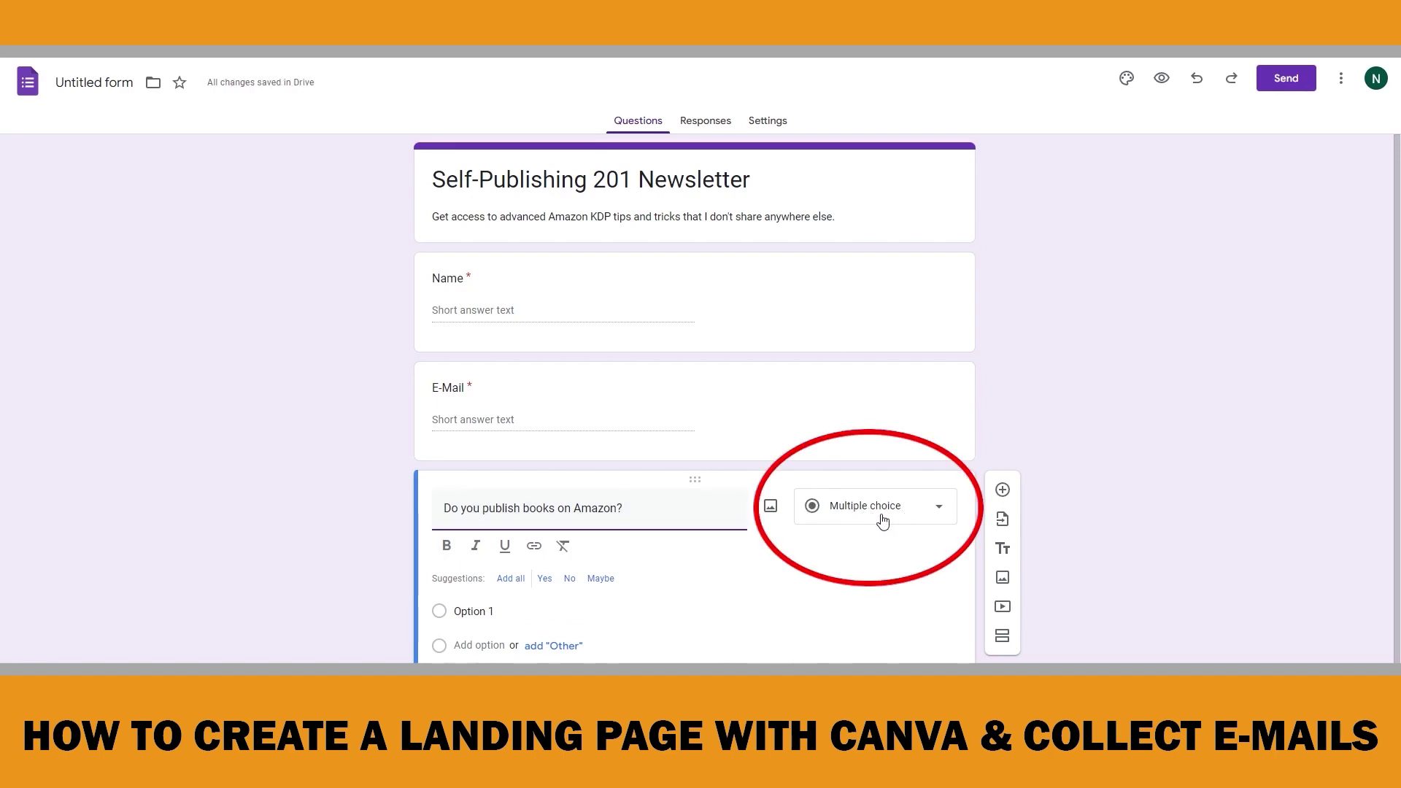
{"action": "left_click", "coordinate": [498, 606]}
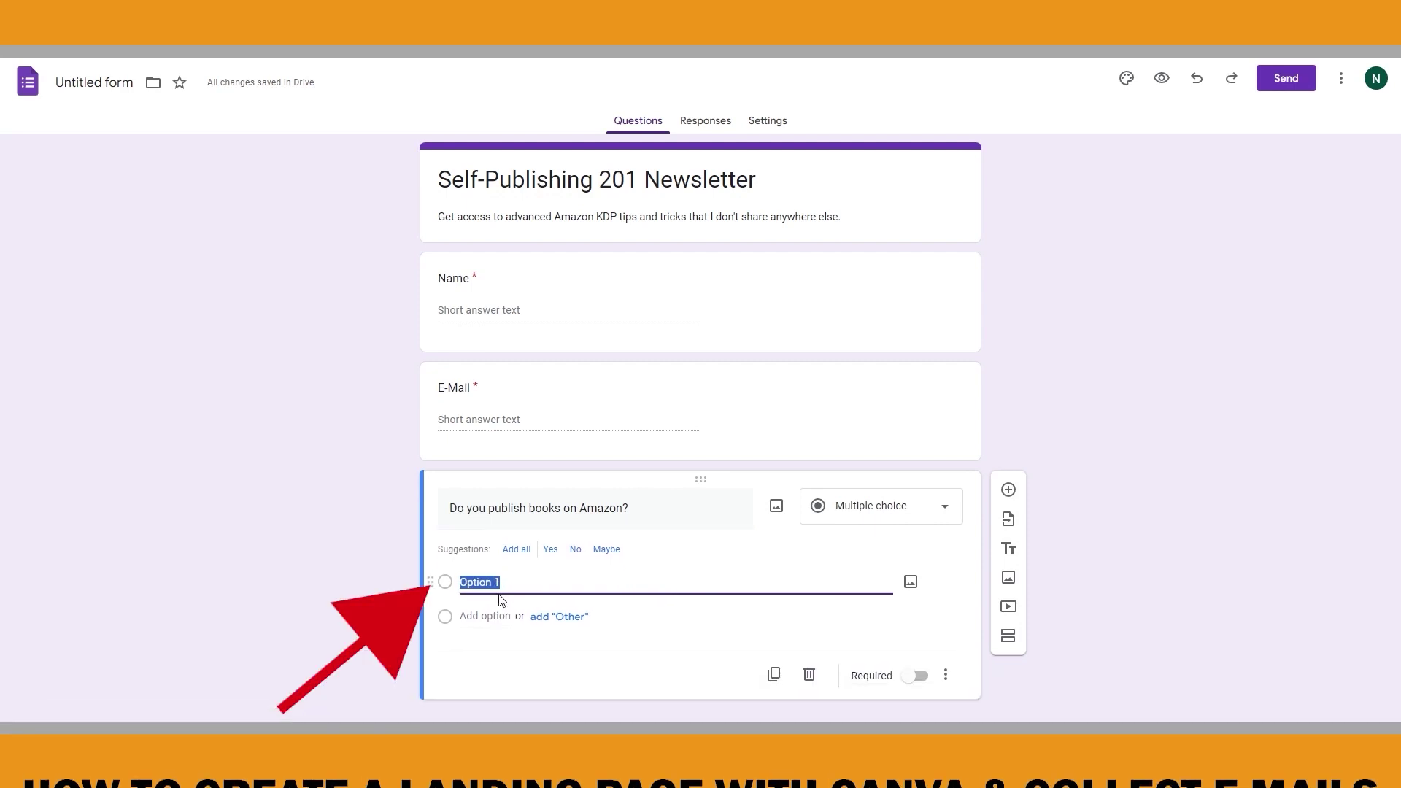
{"action": "type", "text": "Yes"}
{"action": "left_click", "coordinate": [650, 618]}
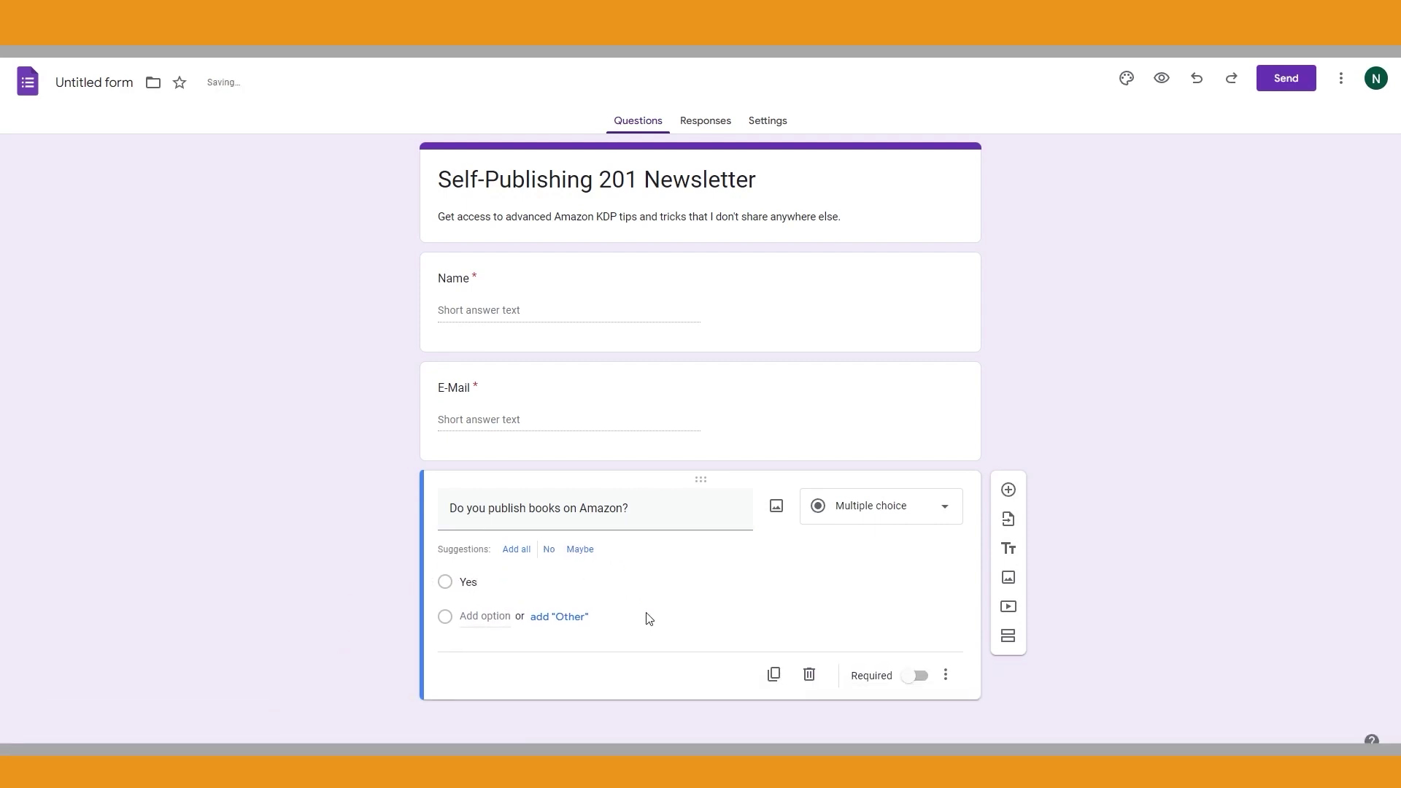
{"action": "left_click", "coordinate": [488, 617]}
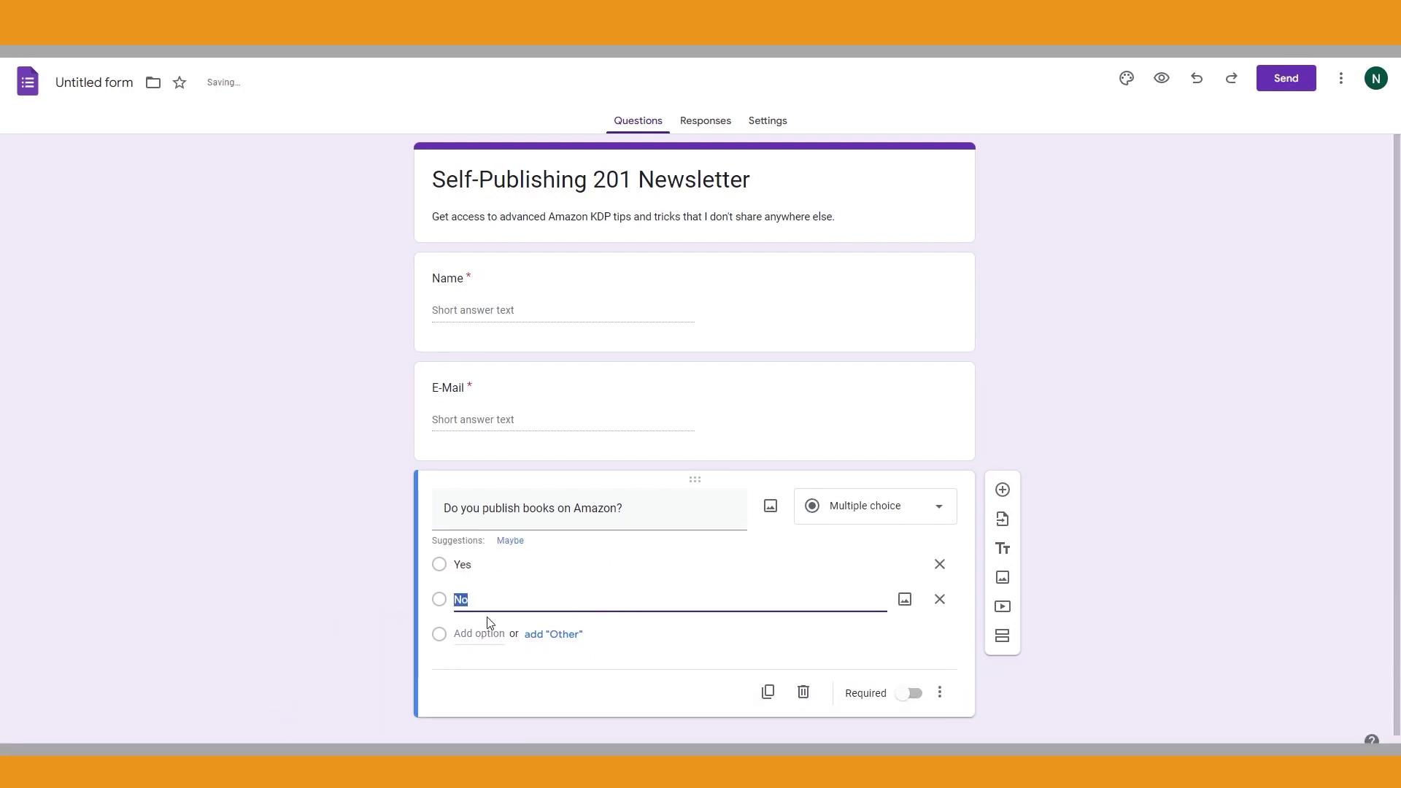
{"action": "left_click", "coordinate": [675, 635]}
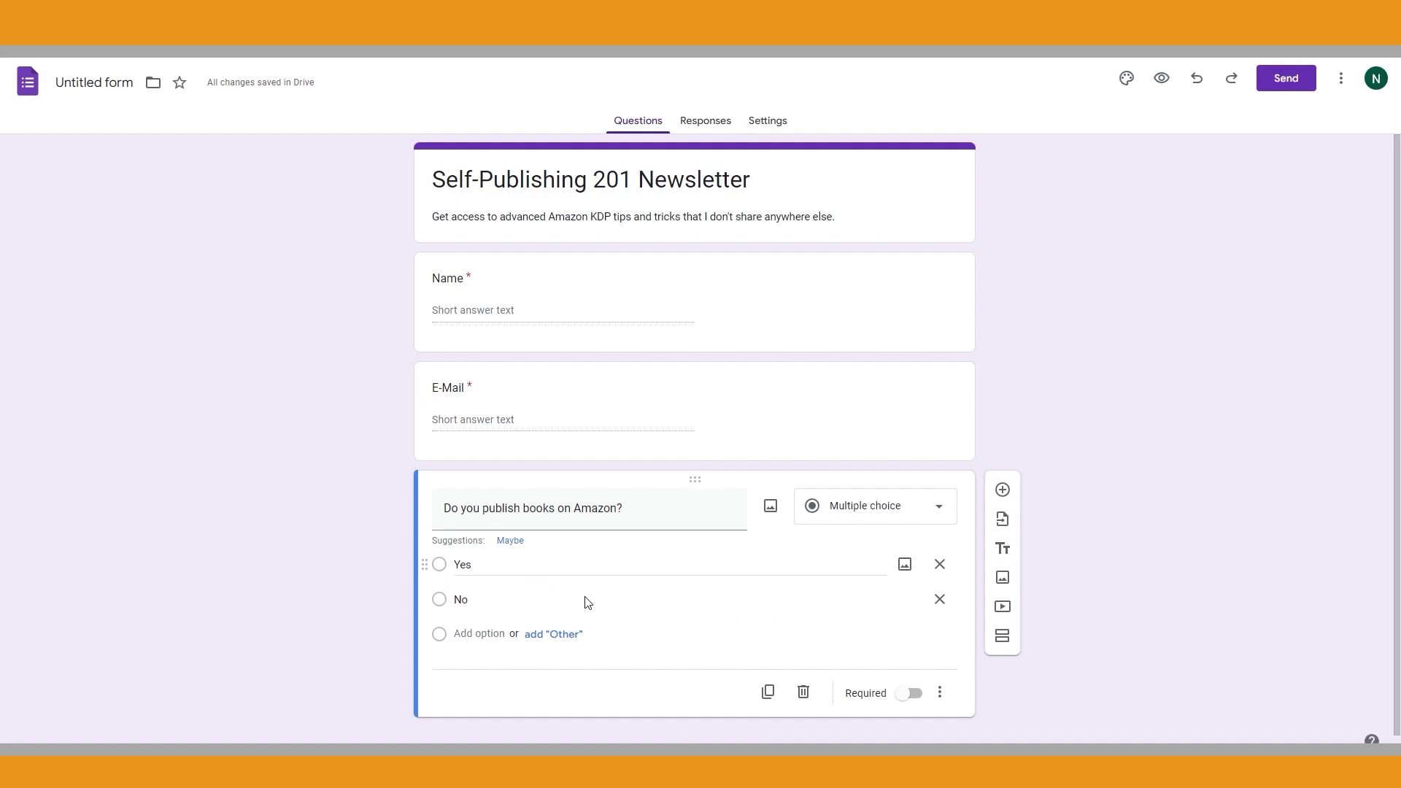
{"action": "scroll", "coordinate": [573, 624], "scroll_direction": "down", "scroll_amount": 1}
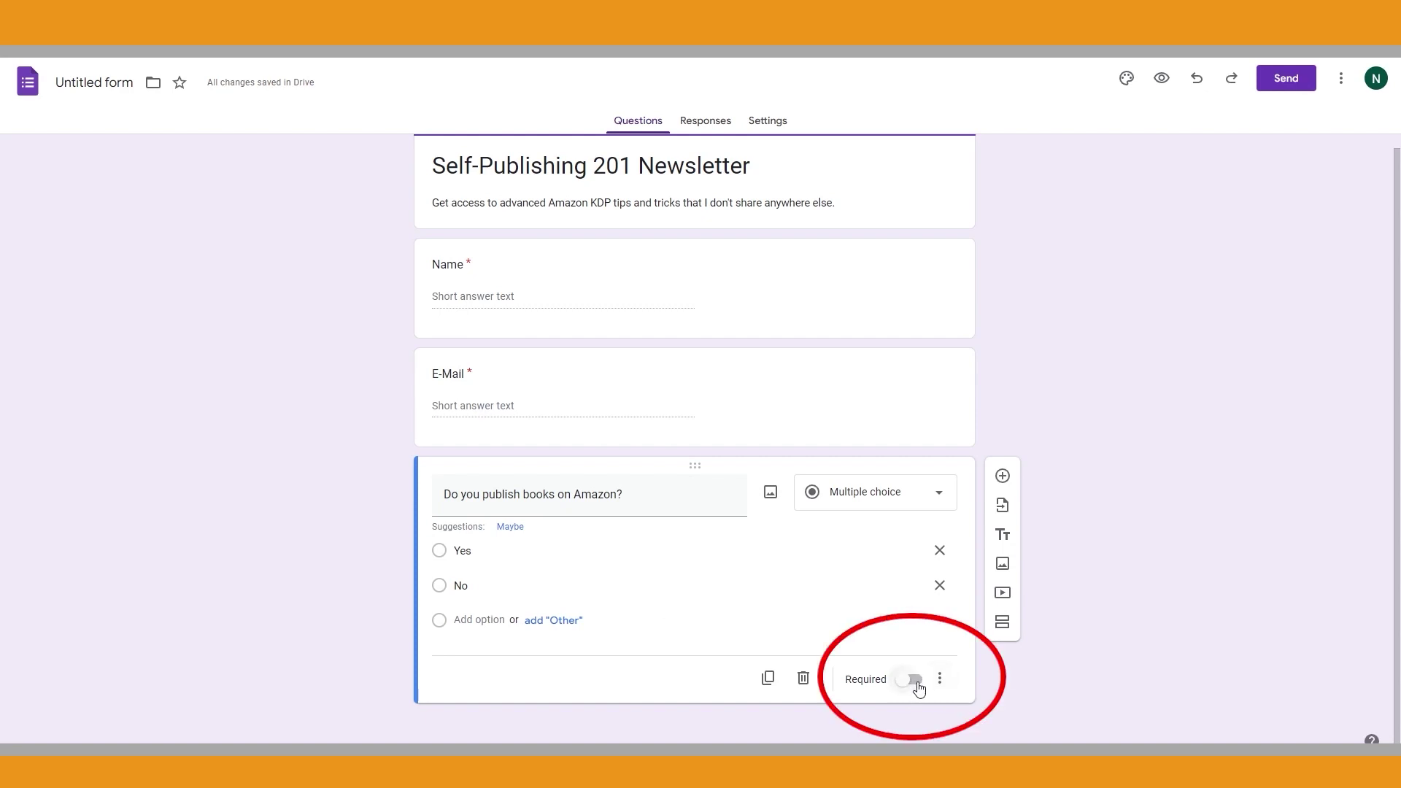
{"action": "left_click", "coordinate": [1004, 478]}
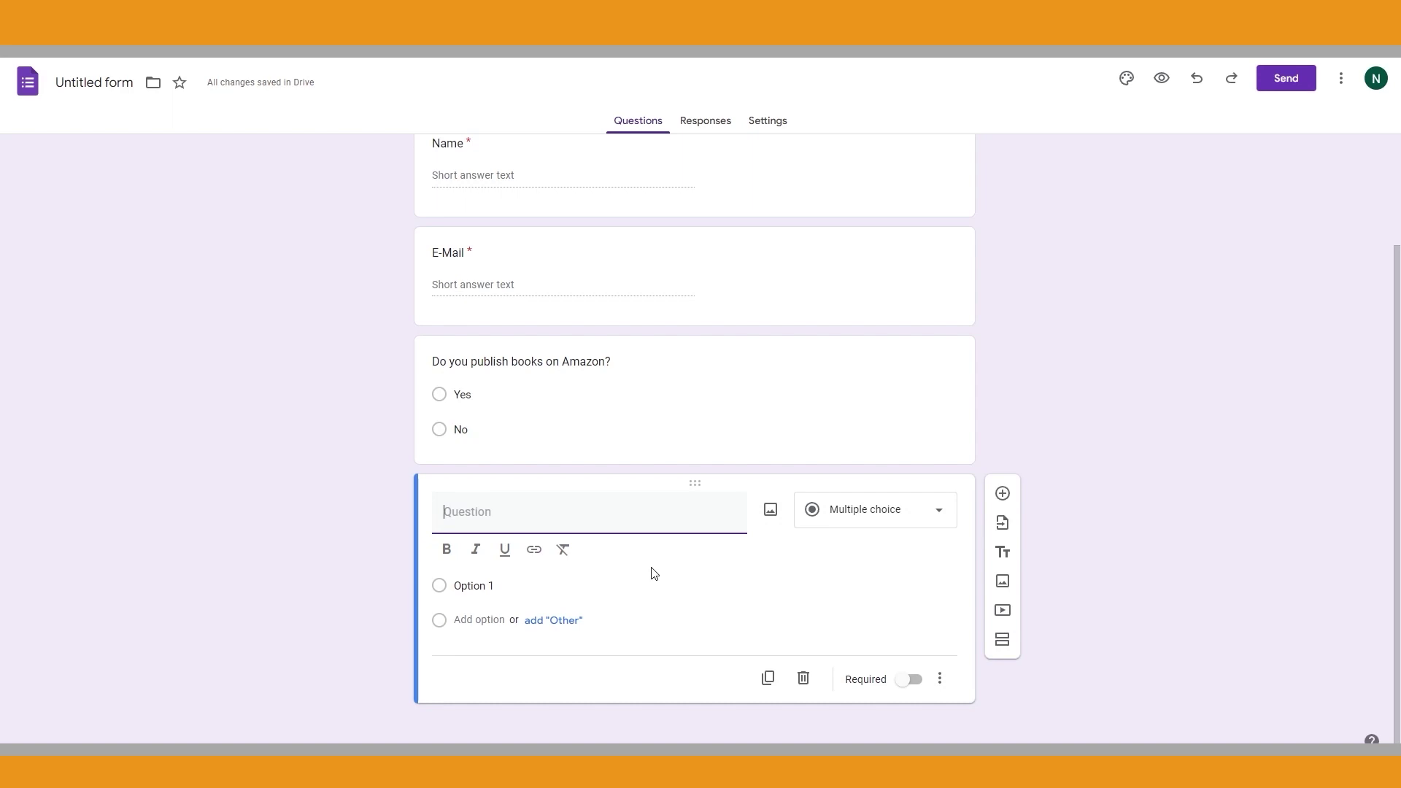
Make a required checkbox question 'Do you want to subscribe to our newsletter?' with Yes, then open theme settings
{"action": "left_click", "coordinate": [447, 541]}
{"action": "type", "text": "Do you want to subscribe to our newsletter?"}
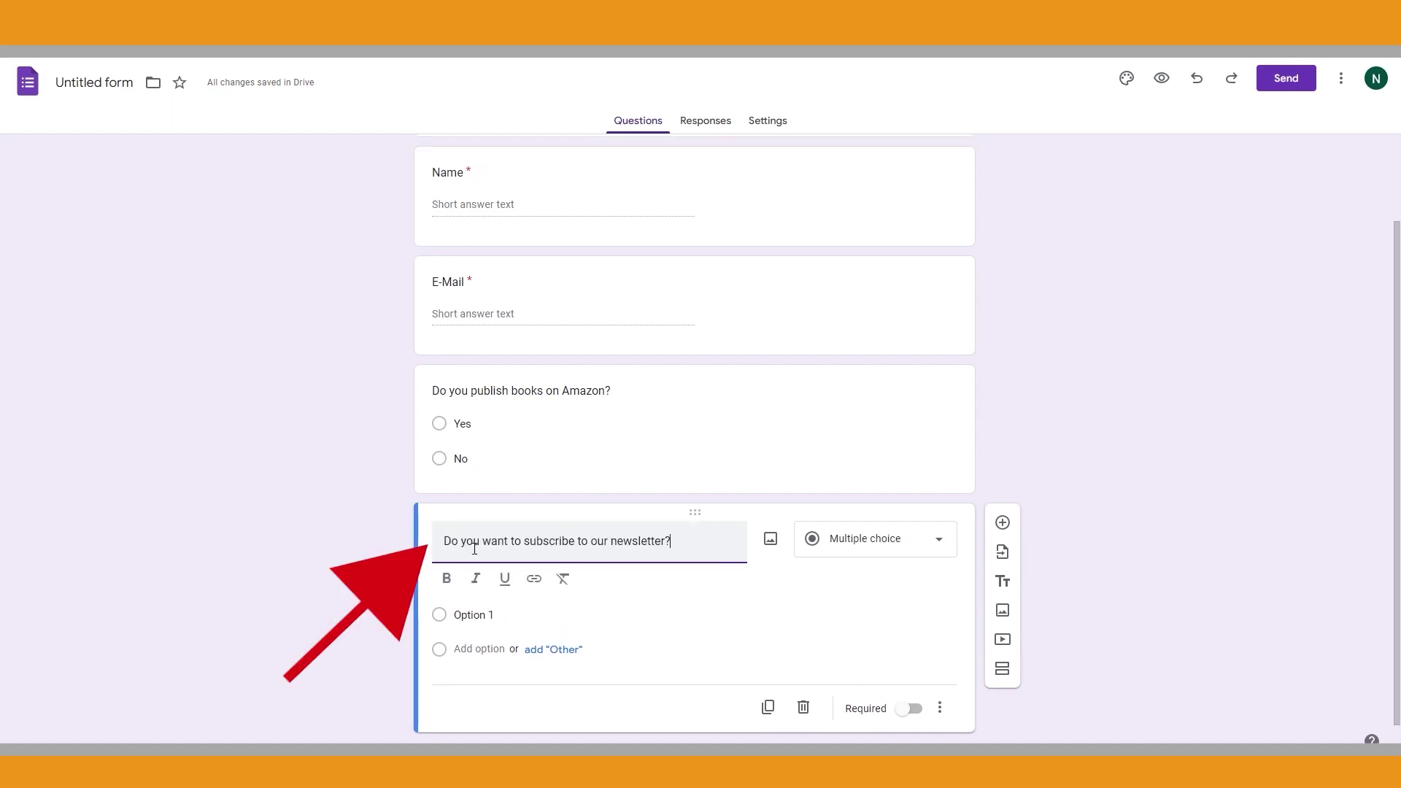
{"action": "left_click", "coordinate": [927, 540]}
{"action": "left_click", "coordinate": [866, 422]}
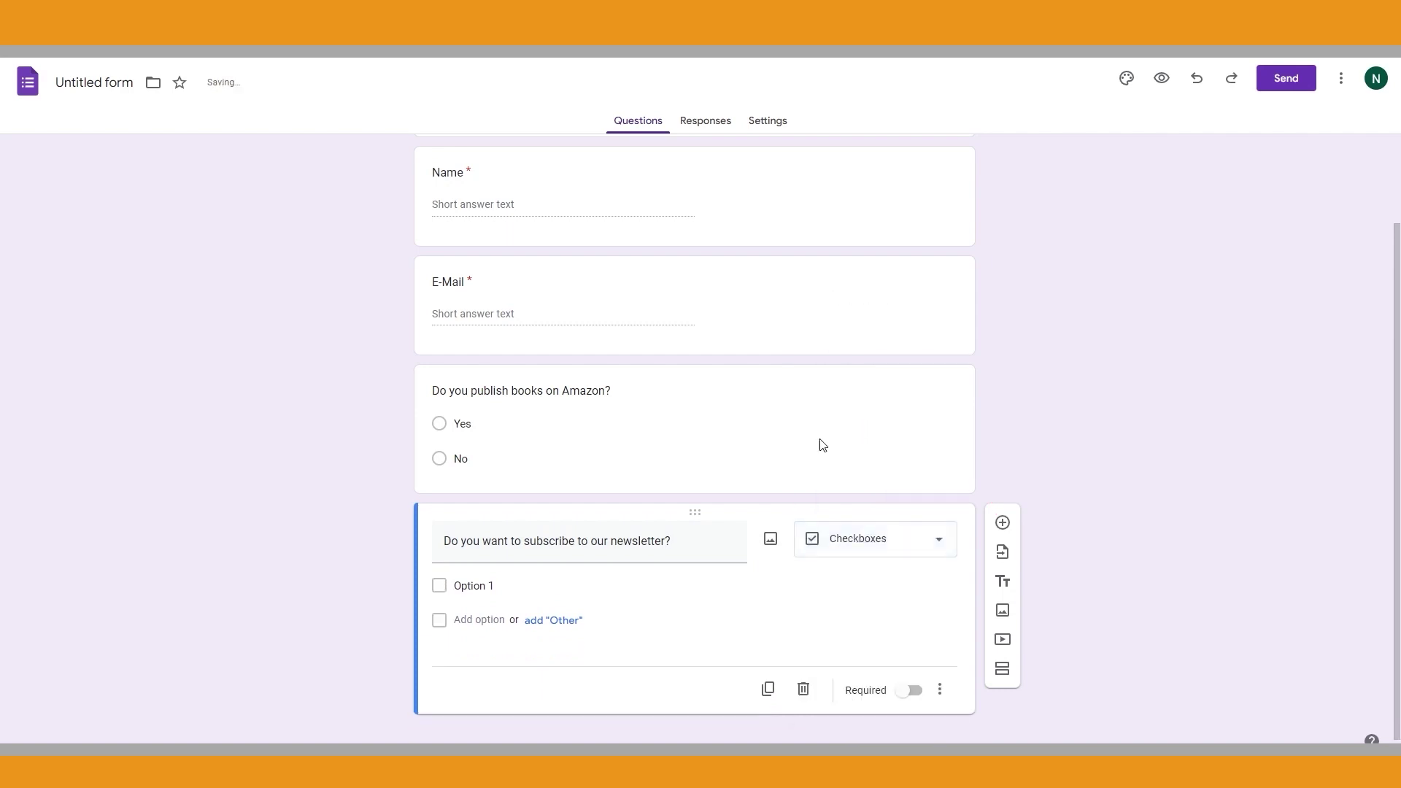
{"action": "left_click", "coordinate": [484, 588]}
{"action": "type", "text": "Yes"}
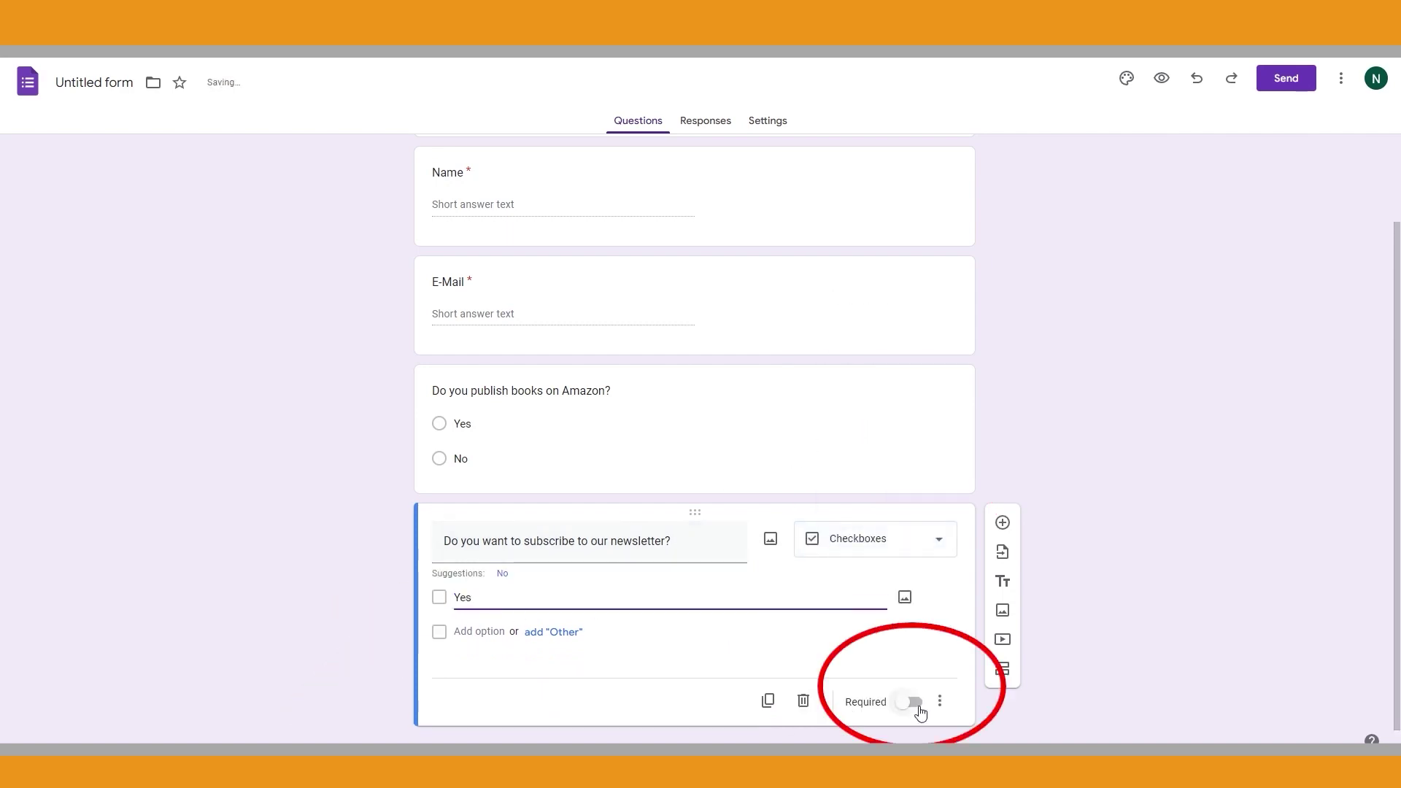
{"action": "left_click", "coordinate": [915, 703]}
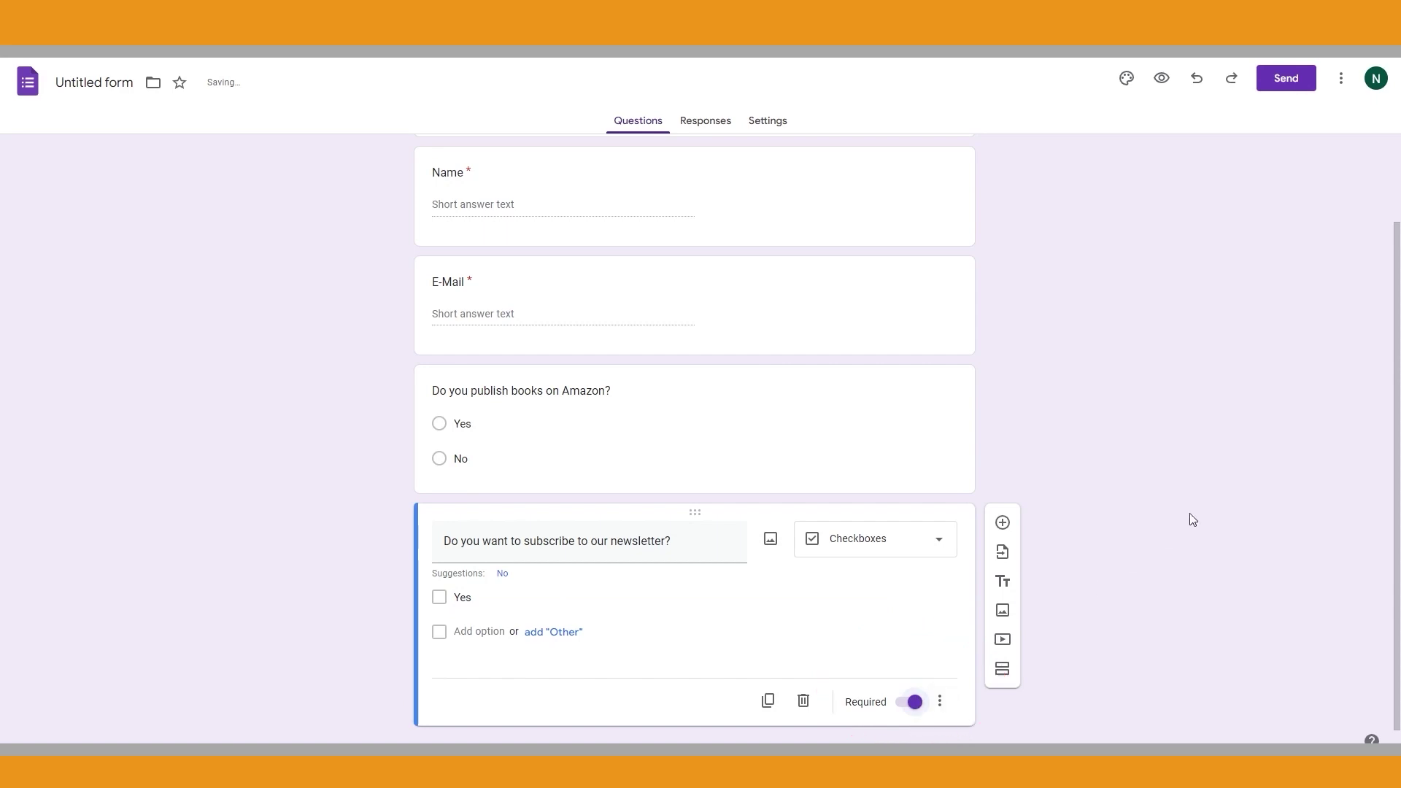
{"action": "left_click", "coordinate": [1126, 78]}
{"action": "scroll", "coordinate": [969, 247], "scroll_direction": "up", "scroll_amount": 2}
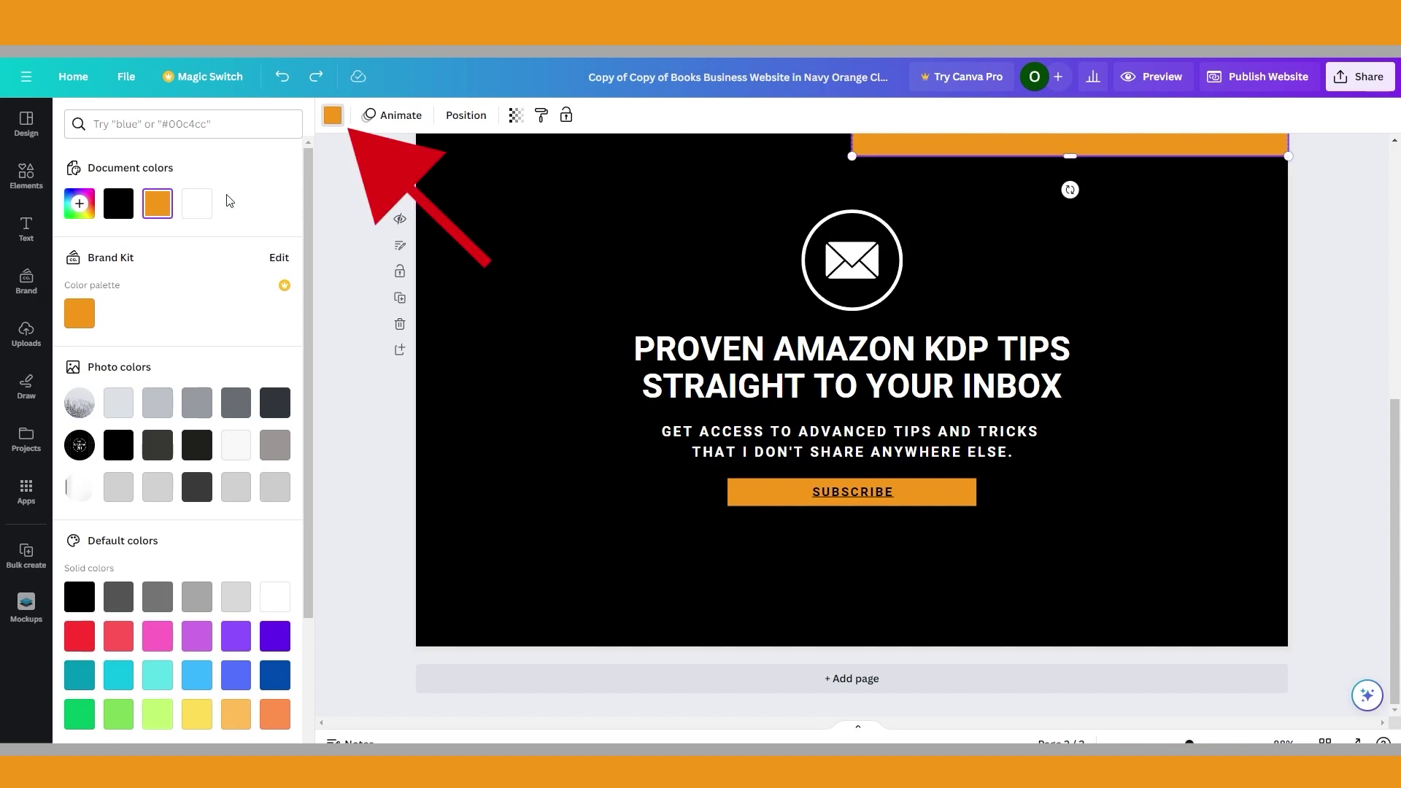
Copy the orange document colour's hex code #F49819 from its colour picker
{"action": "left_click", "coordinate": [160, 206]}
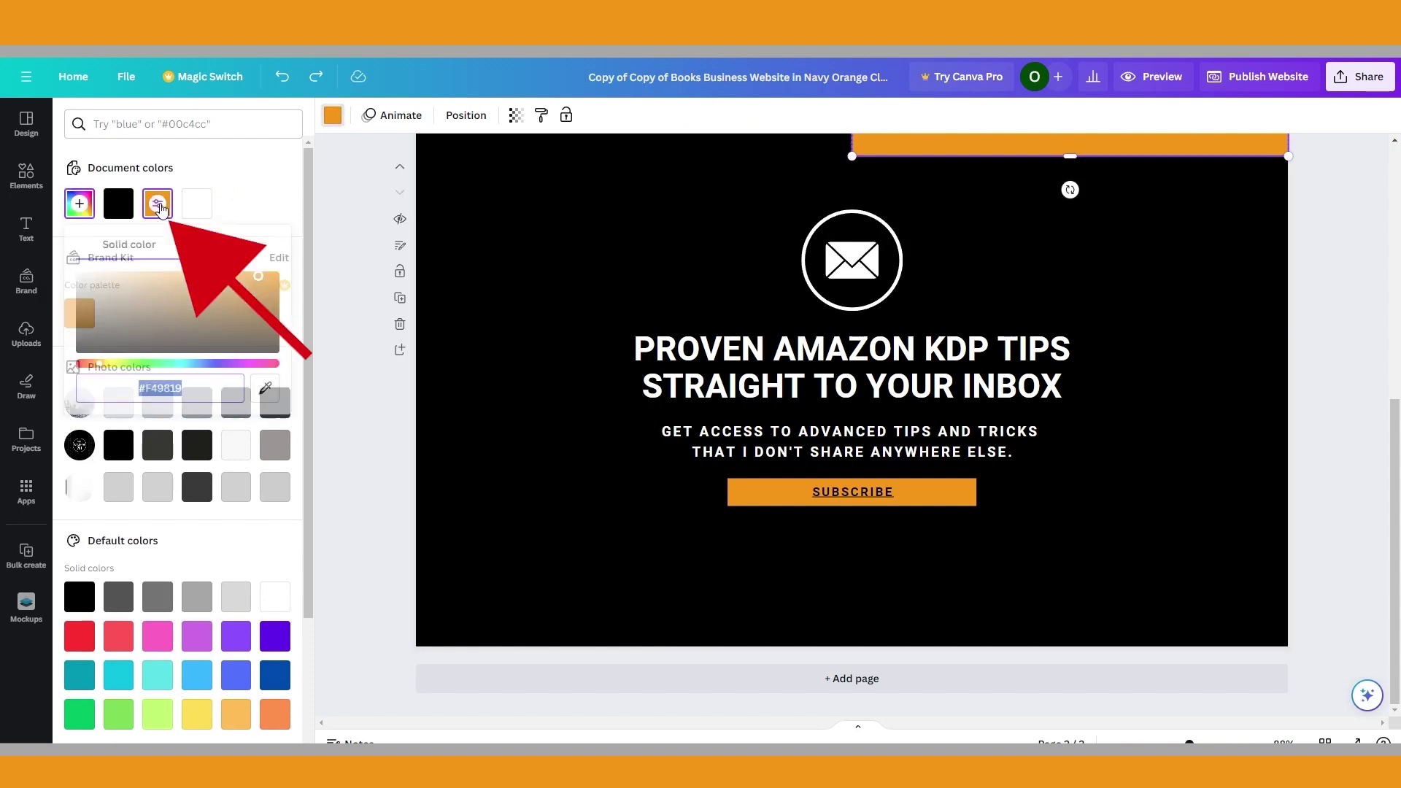
{"action": "right_click", "coordinate": [163, 390]}
{"action": "left_click", "coordinate": [219, 440]}
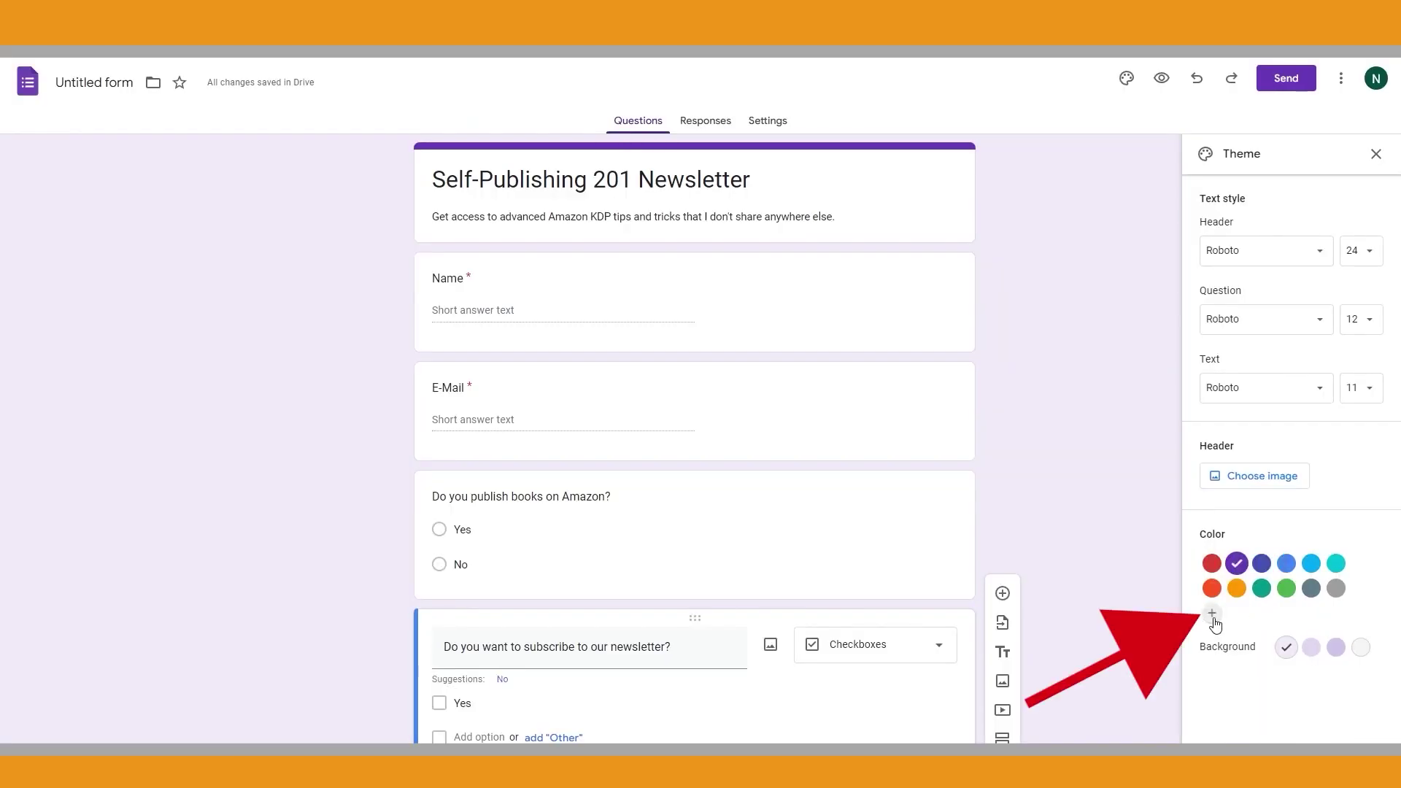
Add #F49819 as the Google Form's custom orange theme colour
{"action": "left_click", "coordinate": [1214, 614]}
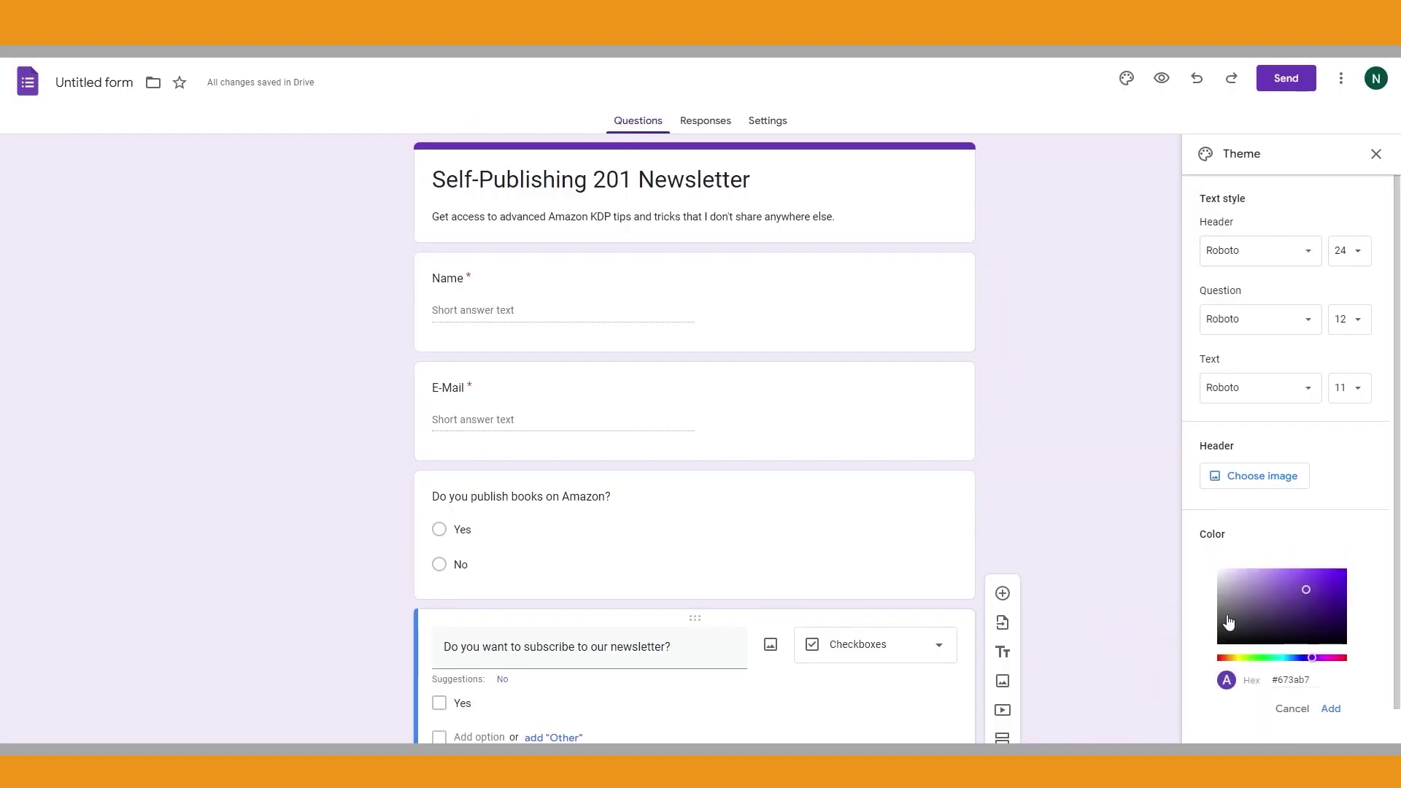
{"action": "triple_click", "coordinate": [1308, 679]}
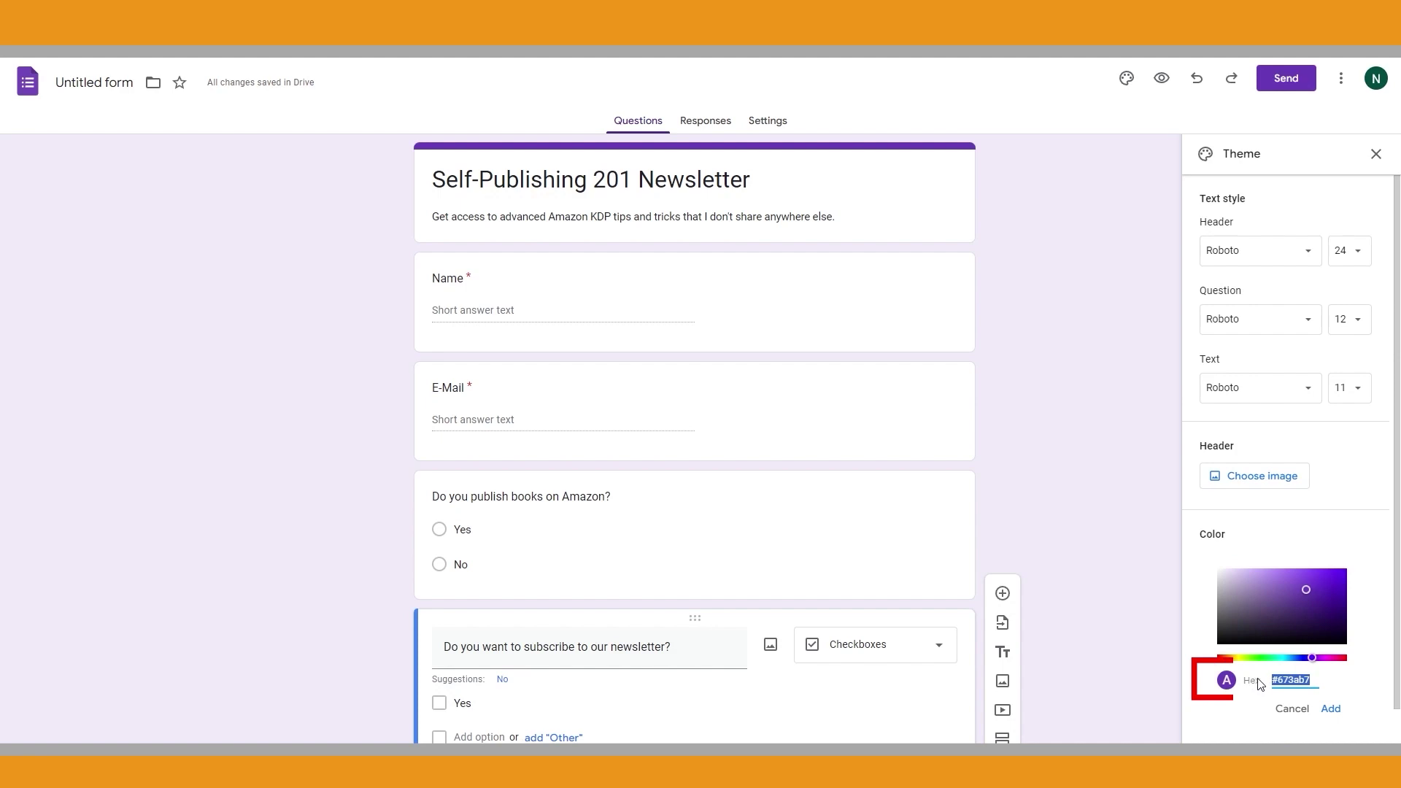
{"action": "key", "text": "ctrl+v"}
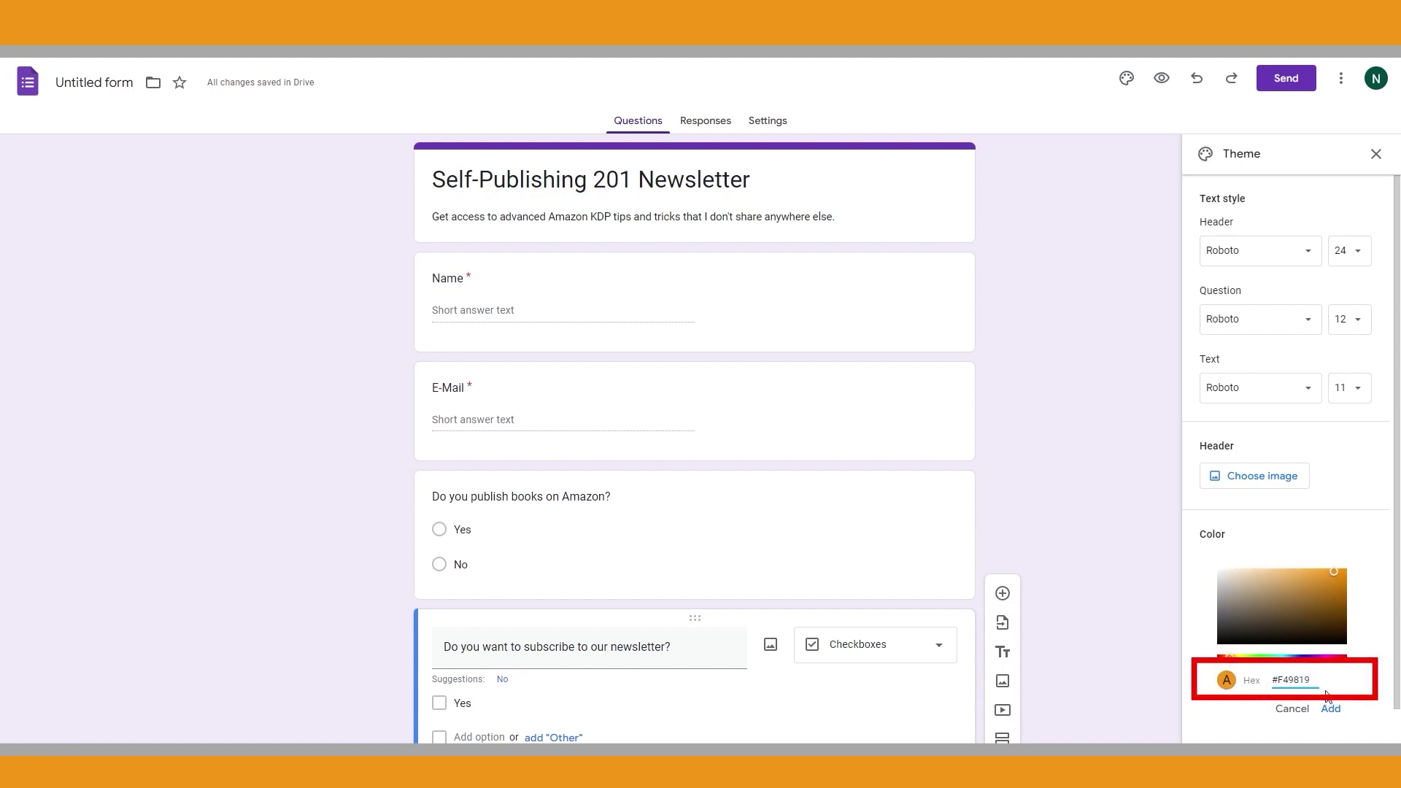
{"action": "left_click", "coordinate": [1330, 707]}
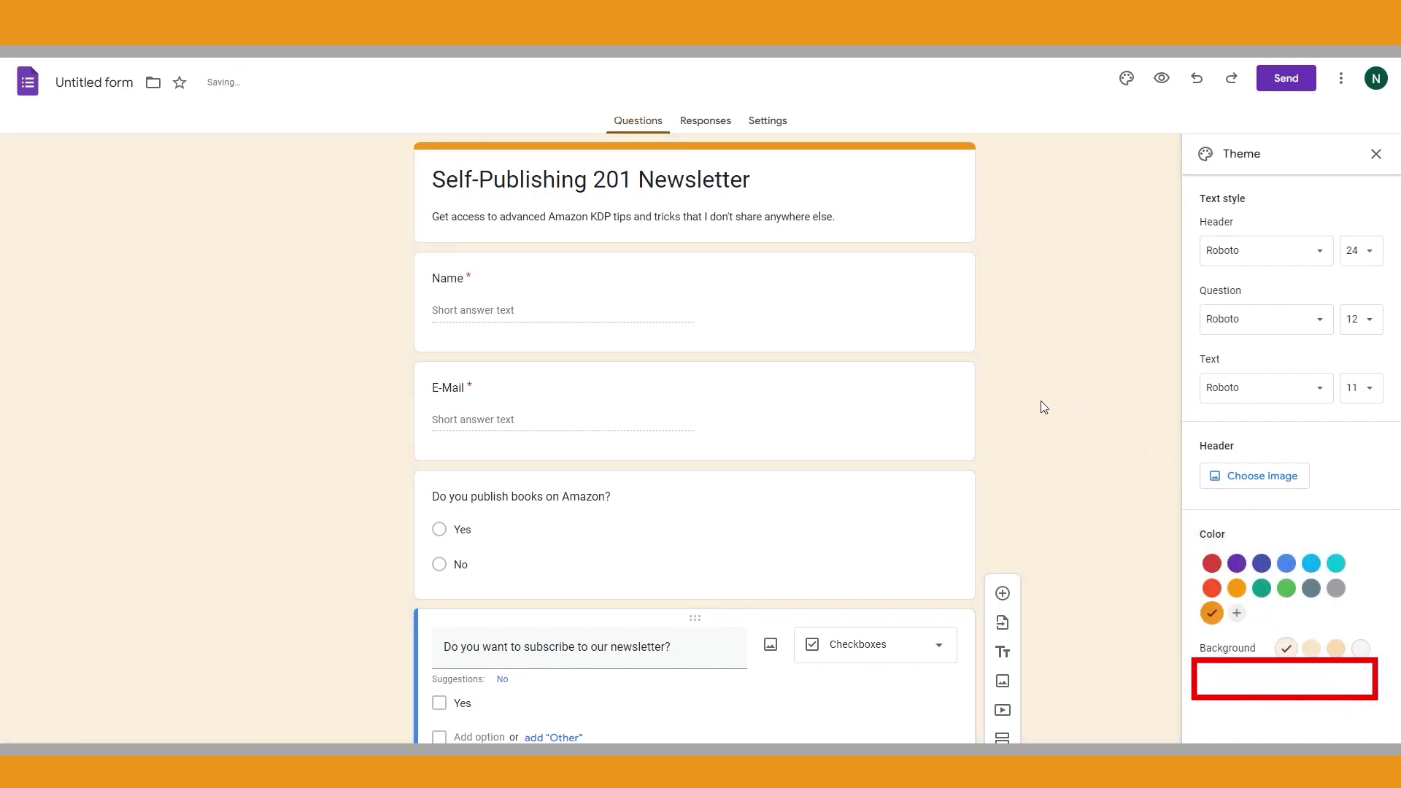
Browse header images without choosing one, then view Responses showing 0 responses
{"action": "left_click", "coordinate": [1253, 482]}
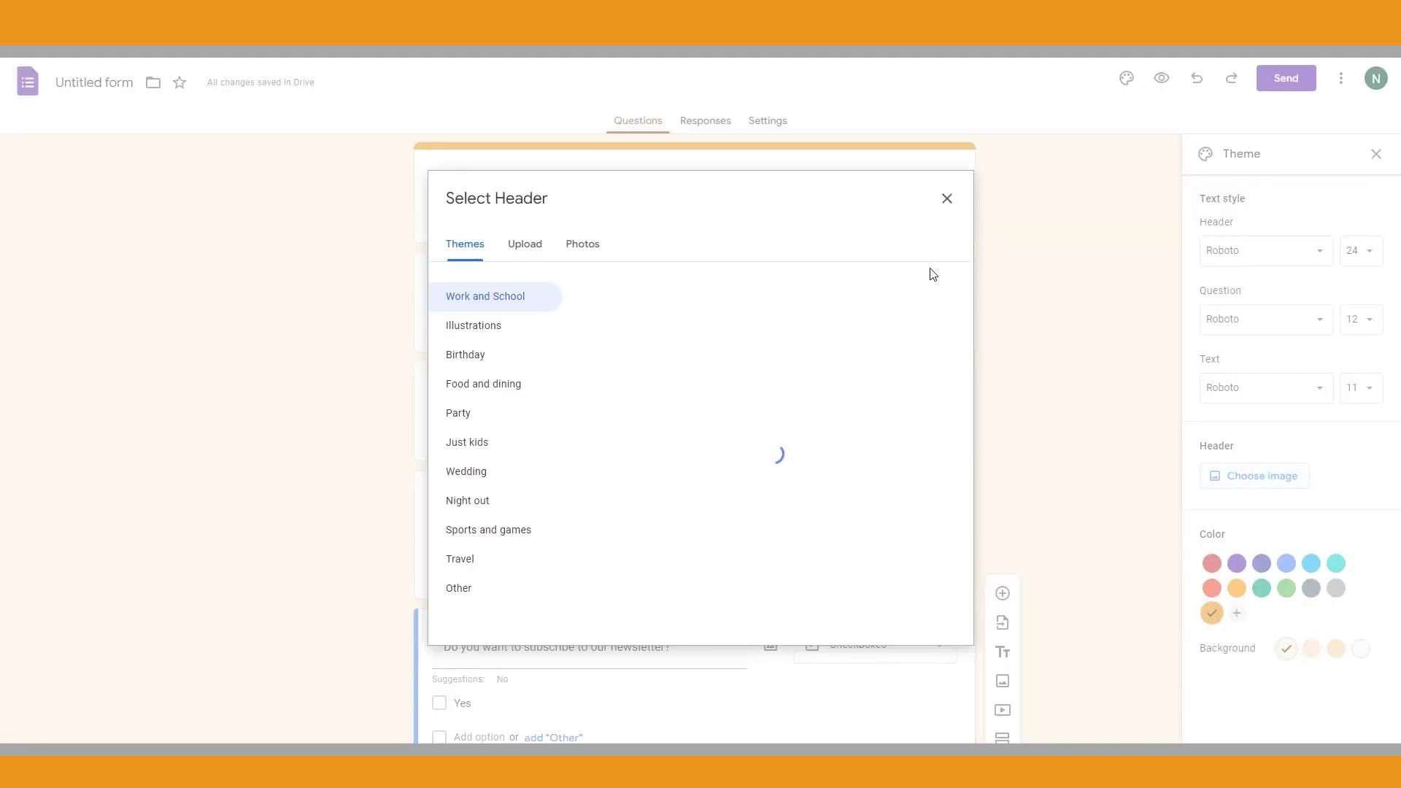
{"action": "left_click", "coordinate": [947, 199]}
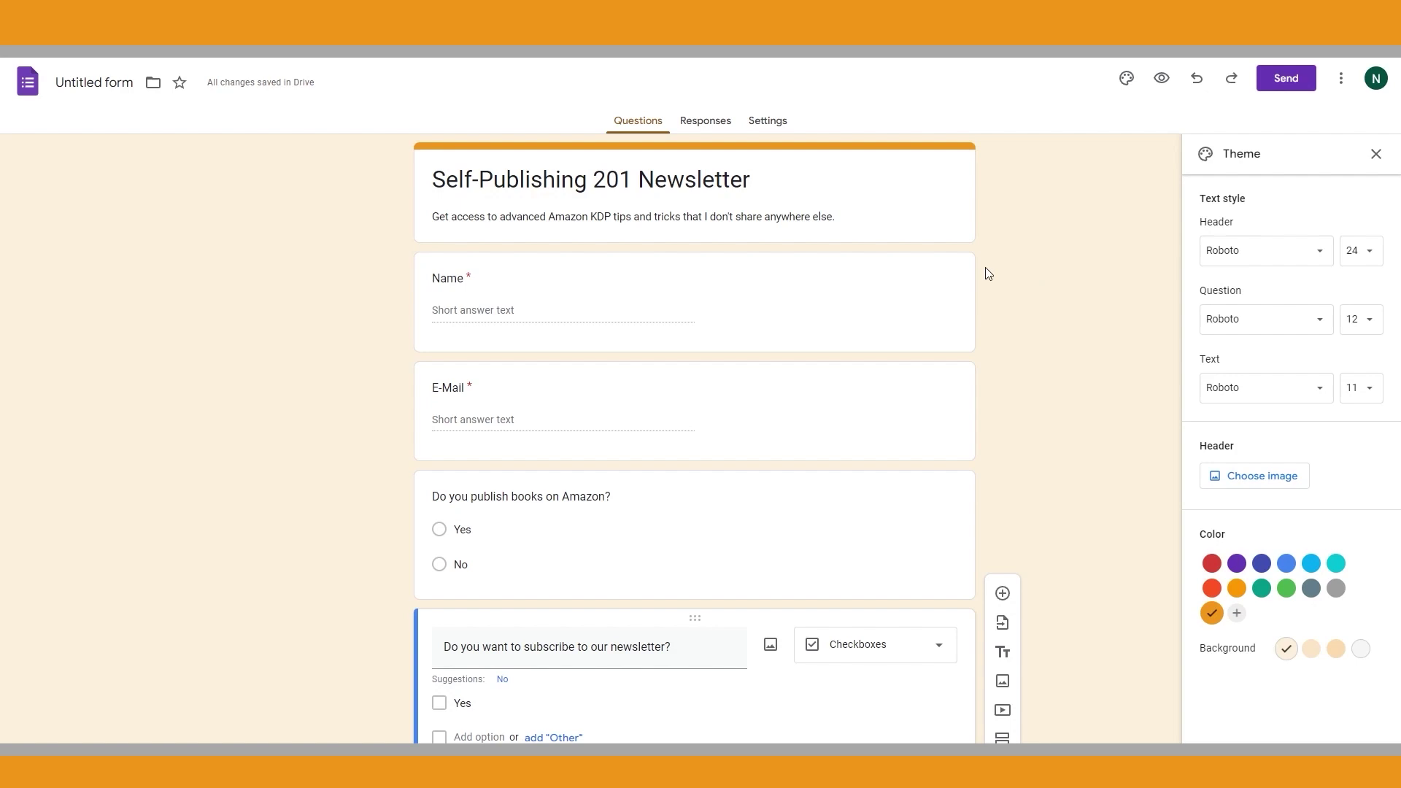
{"action": "scroll", "coordinate": [988, 378], "scroll_direction": "down", "scroll_amount": 2}
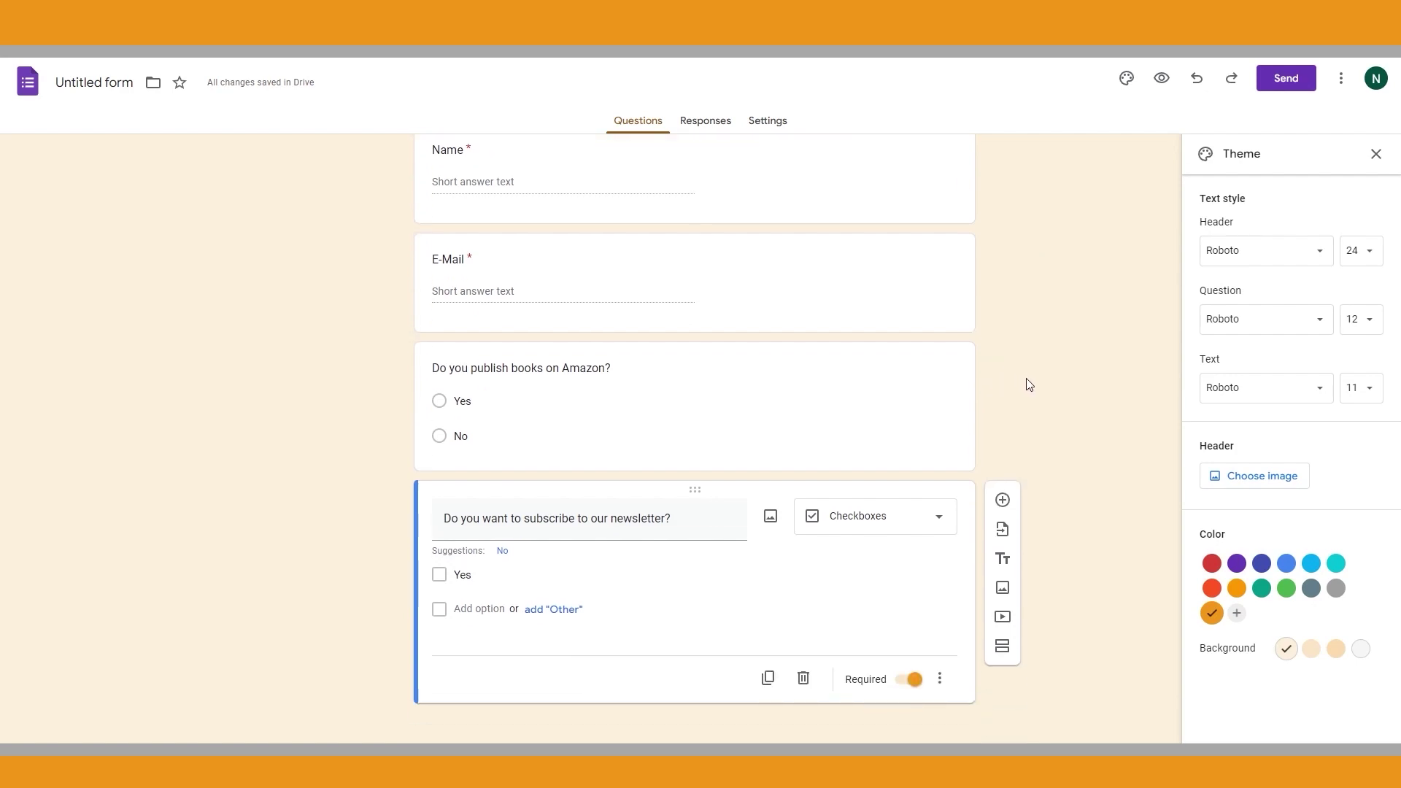
{"action": "scroll", "coordinate": [1026, 384], "scroll_direction": "up", "scroll_amount": 3}
{"action": "left_click", "coordinate": [705, 122]}
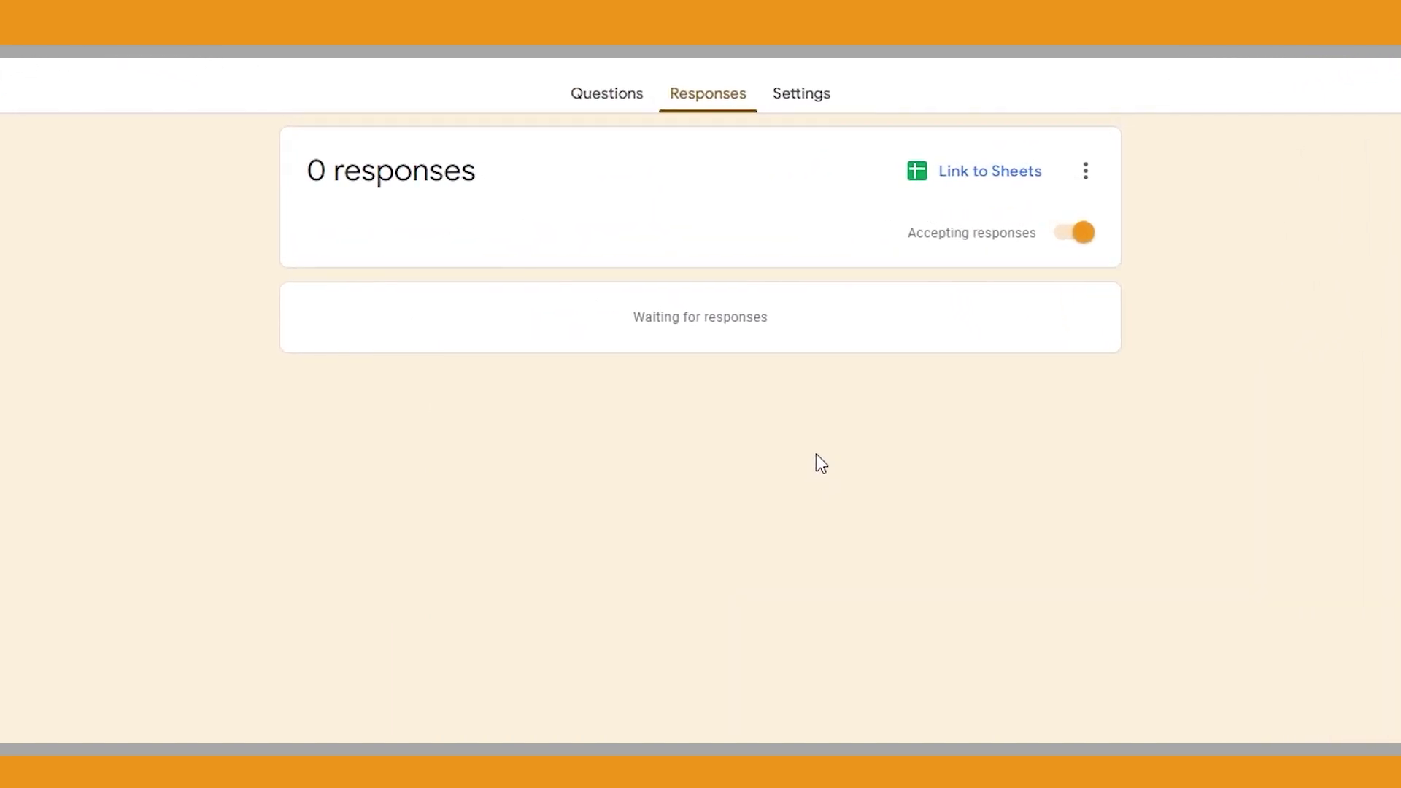
Check response options and keep email address collection at Do not collect, then return to Questions
{"action": "left_click", "coordinate": [1085, 172]}
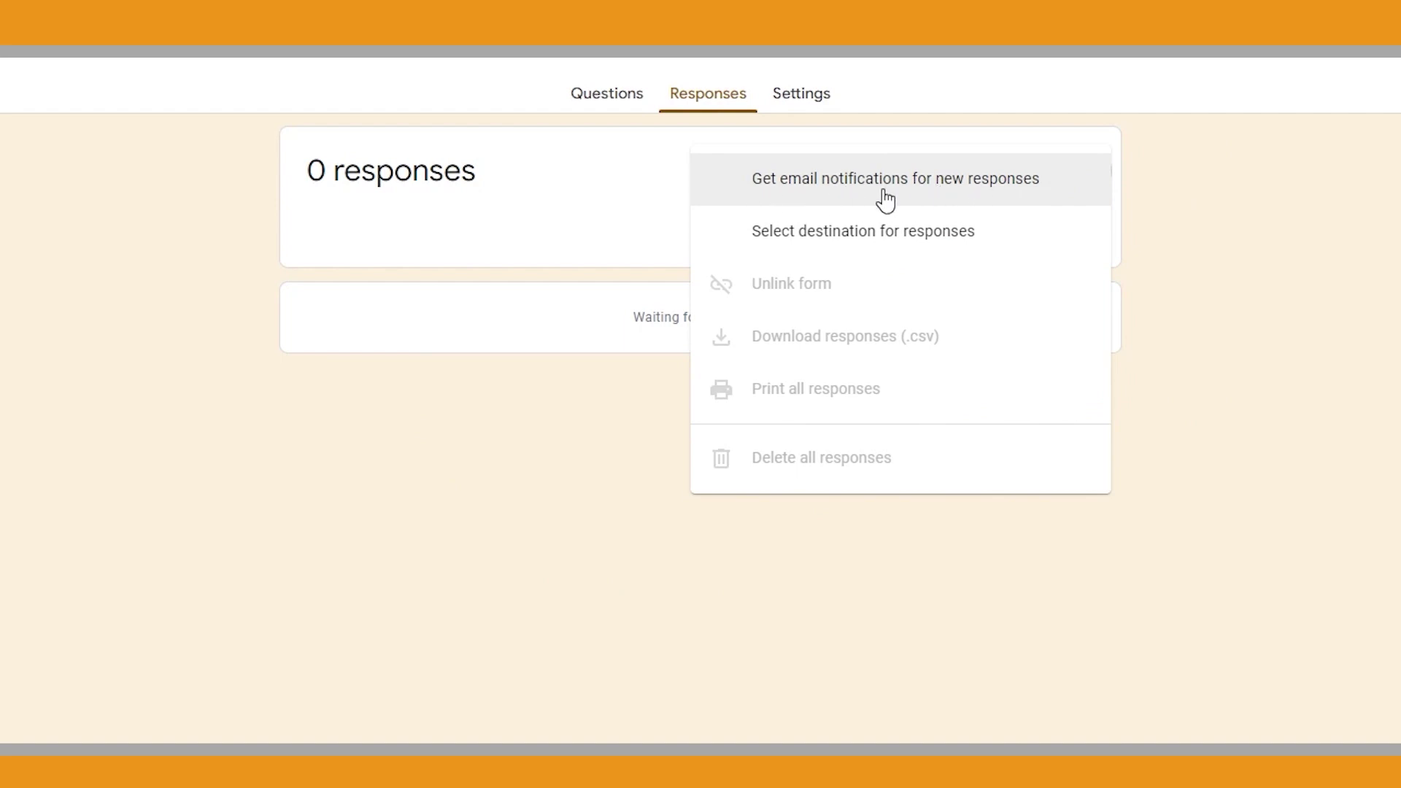
{"action": "left_click", "coordinate": [229, 271]}
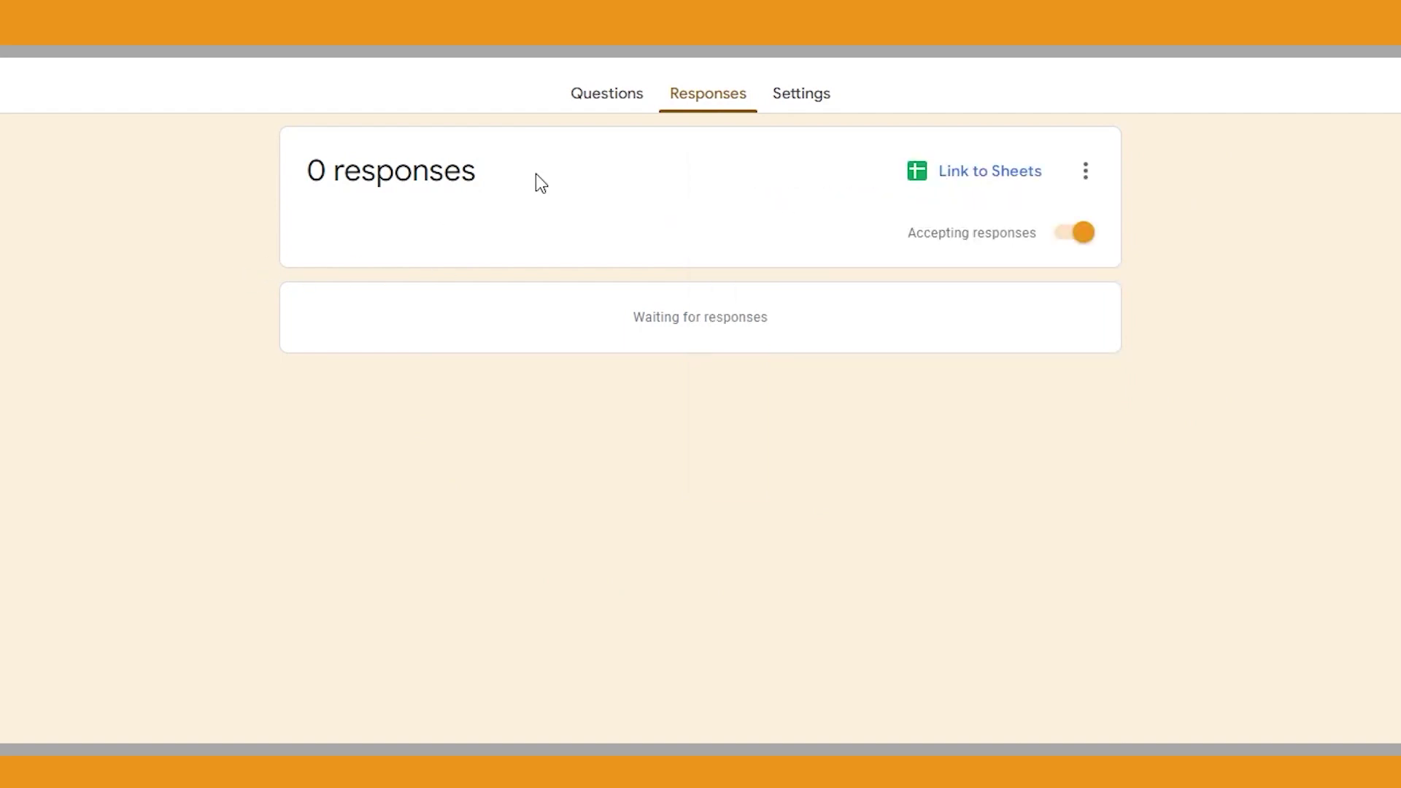
{"action": "left_click", "coordinate": [806, 101]}
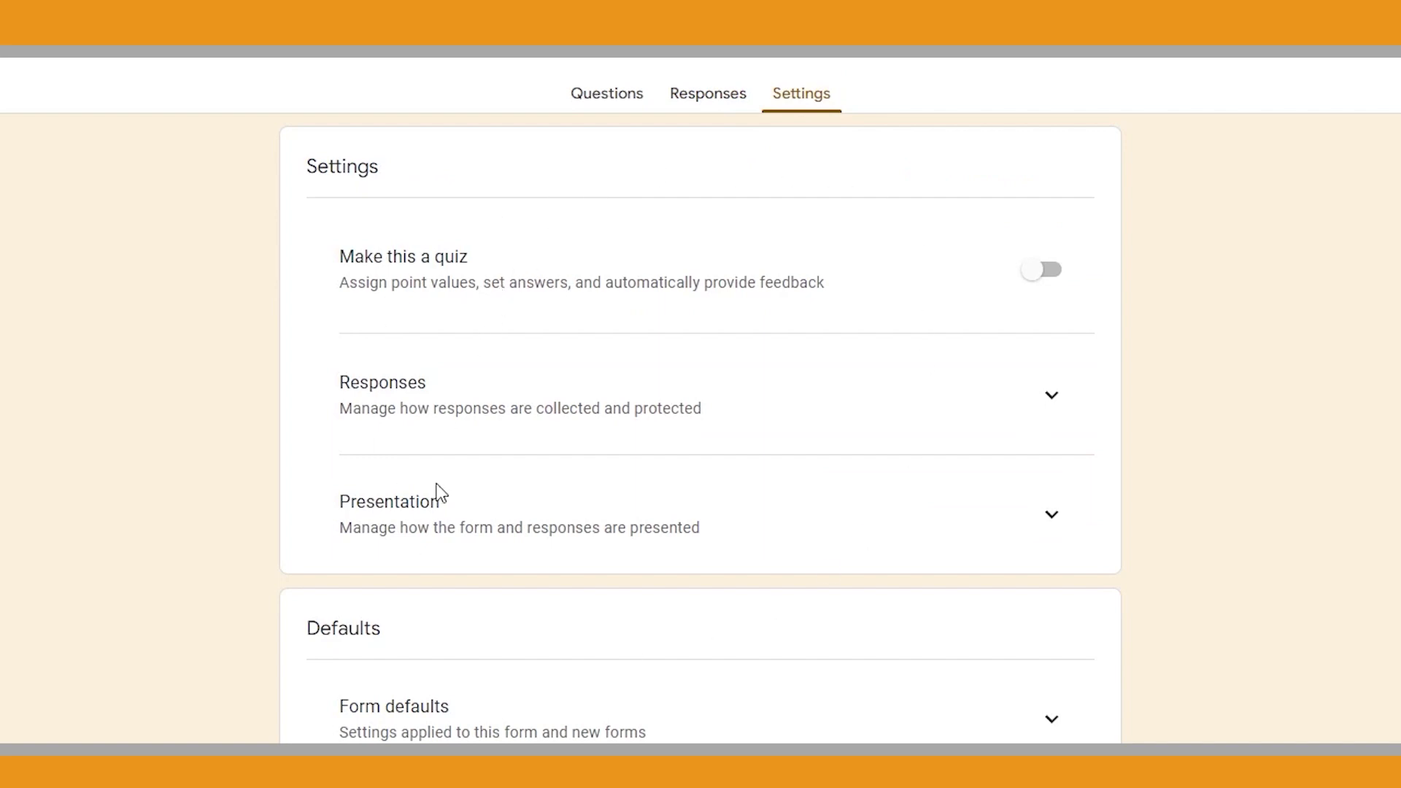
{"action": "left_click", "coordinate": [1051, 397]}
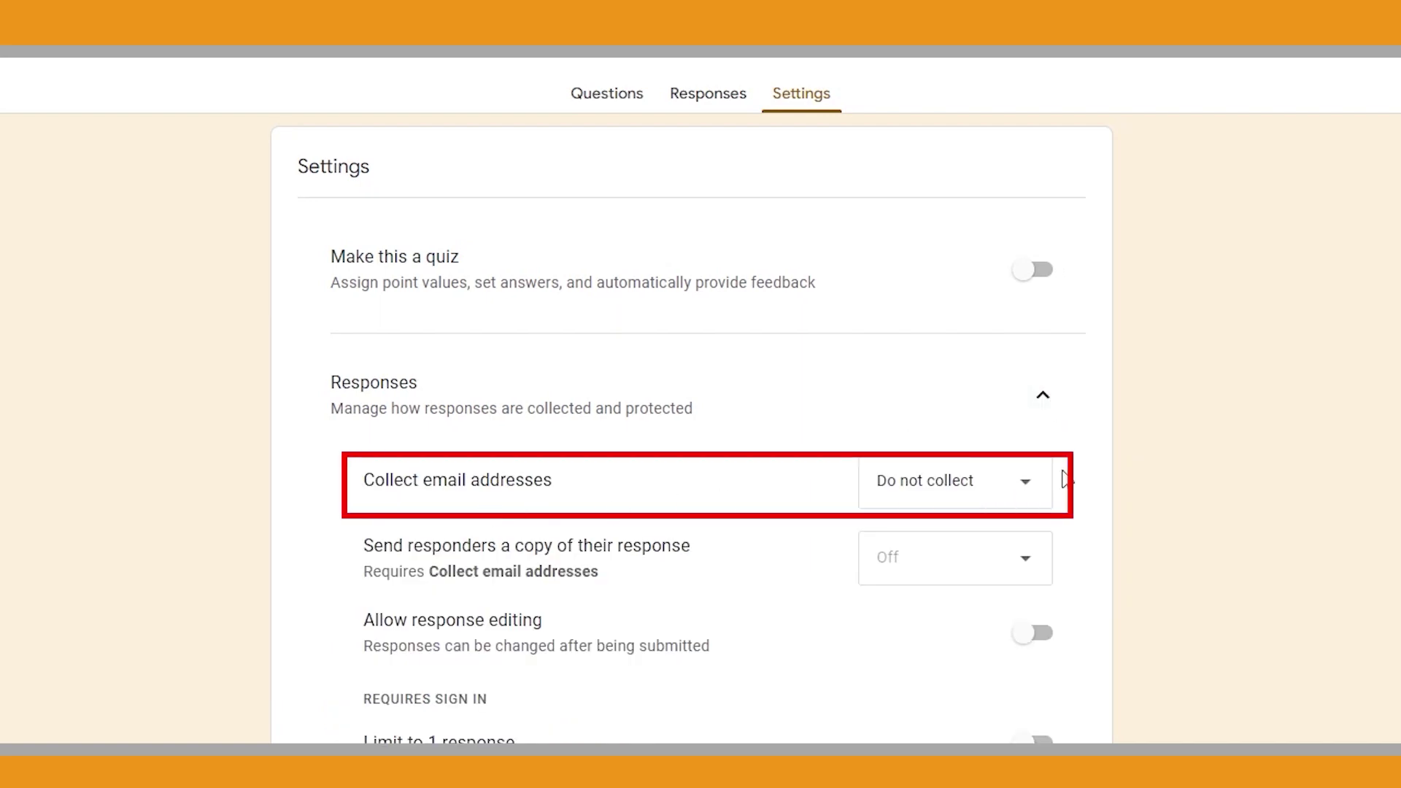
{"action": "left_click", "coordinate": [1039, 484]}
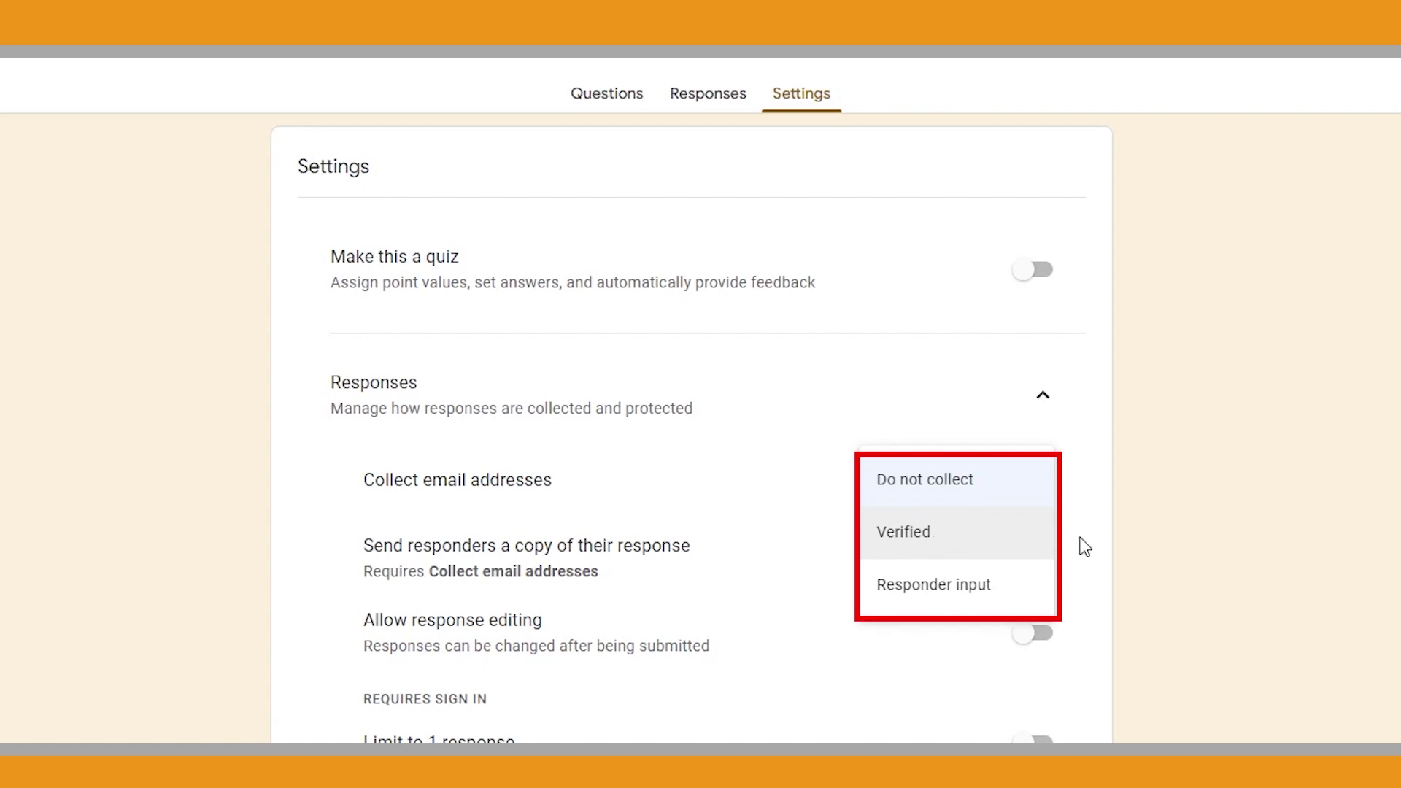
{"action": "left_click", "coordinate": [1128, 539]}
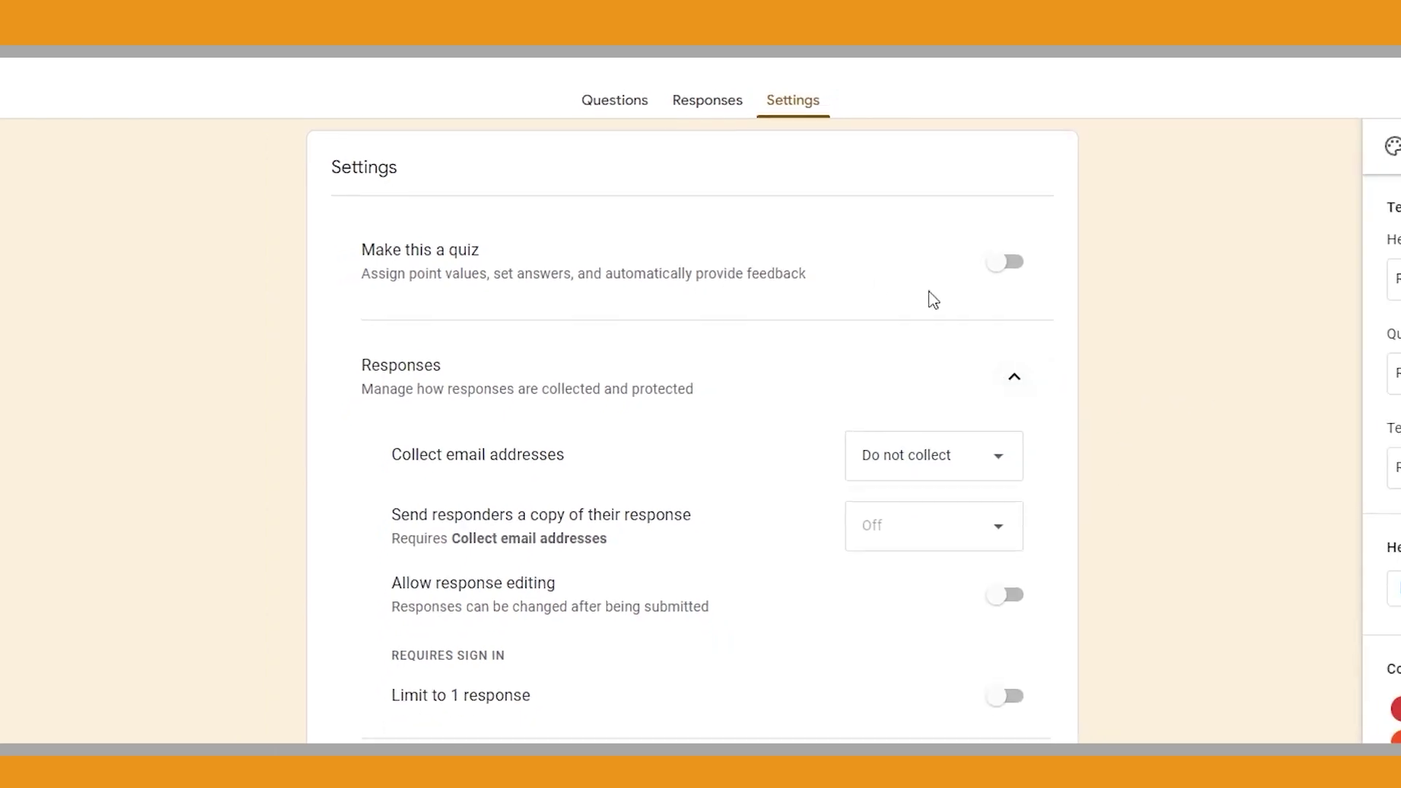
{"action": "left_click", "coordinate": [614, 100]}
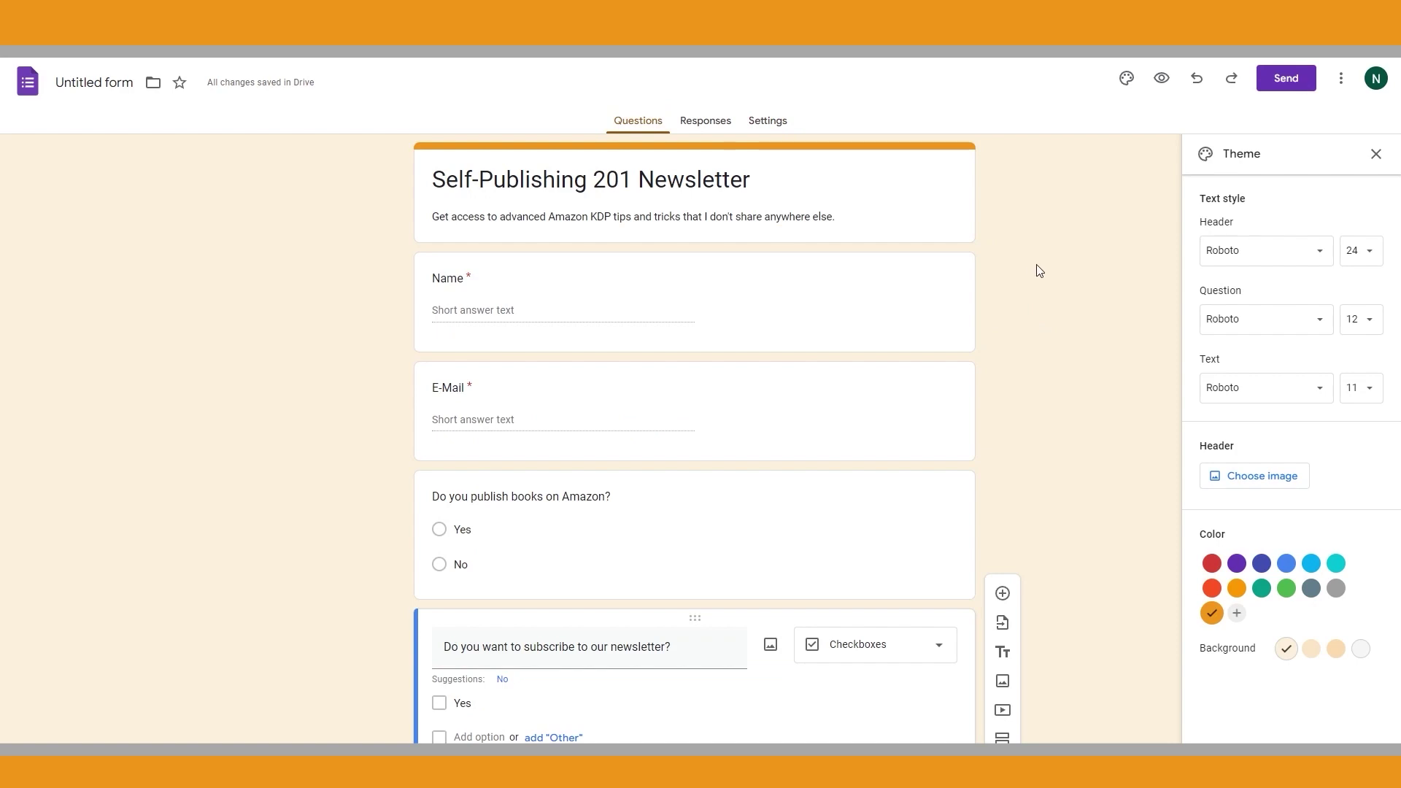
Copy the newsletter form's share link and select the SUBSCRIBE button in Canva
{"action": "left_click", "coordinate": [1284, 86]}
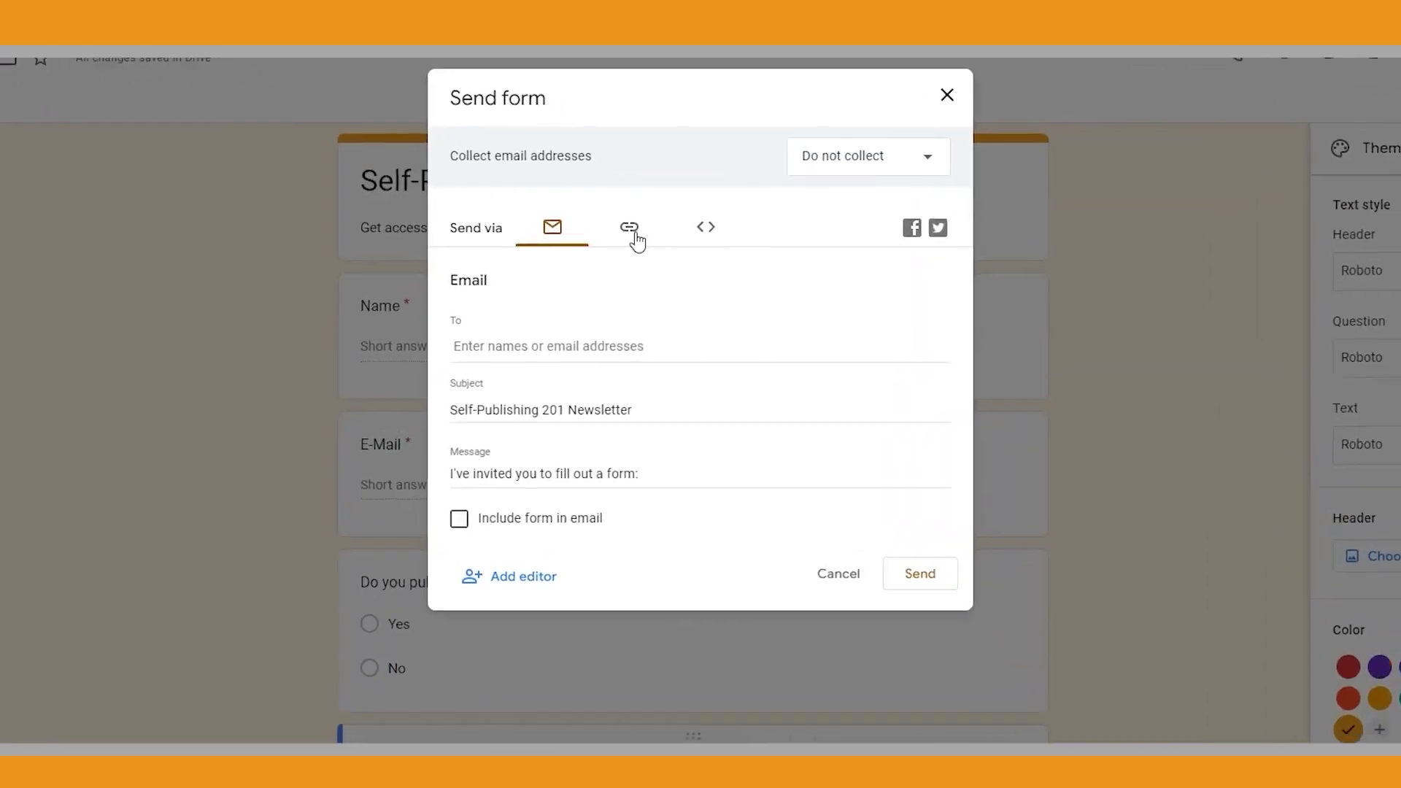
{"action": "left_click", "coordinate": [645, 217]}
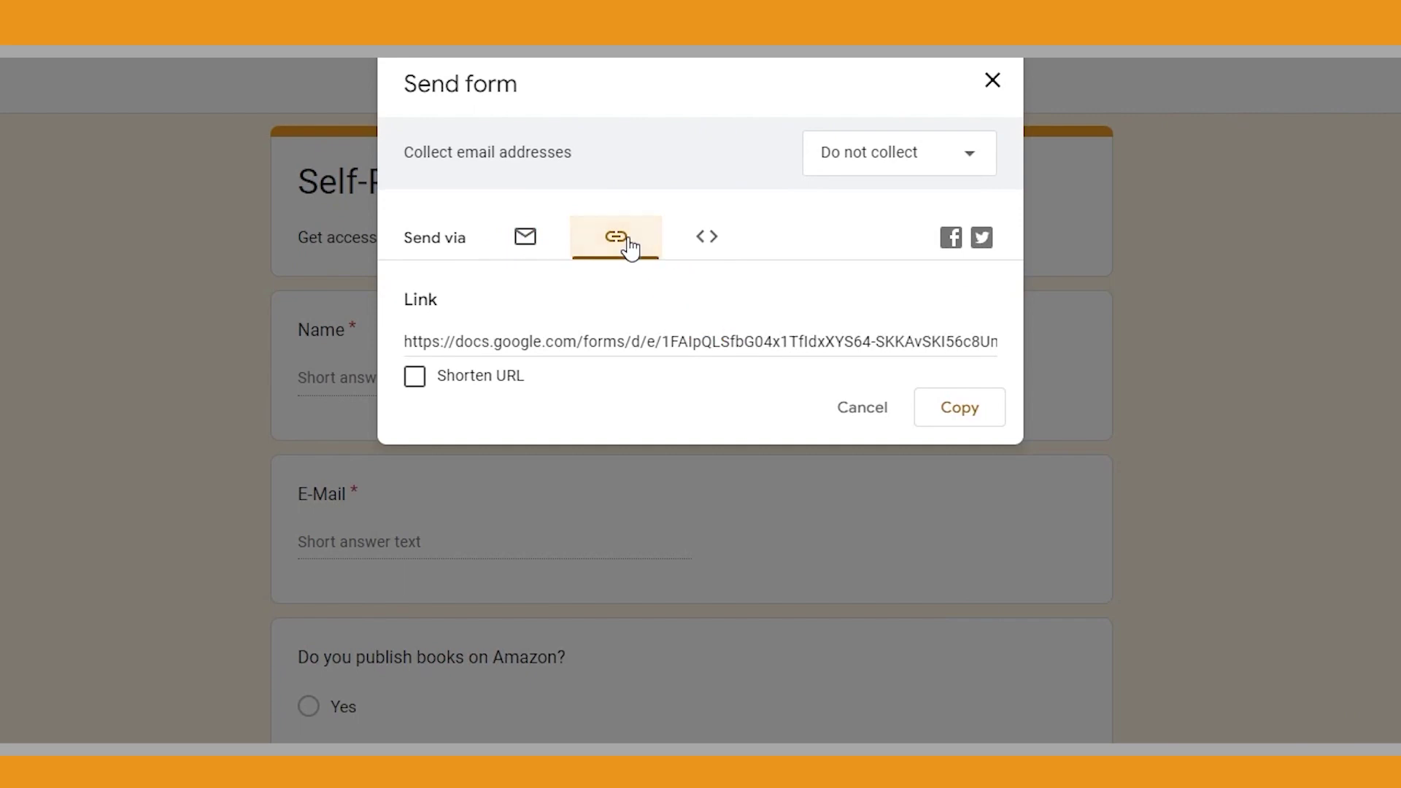
{"action": "left_click", "coordinate": [961, 411]}
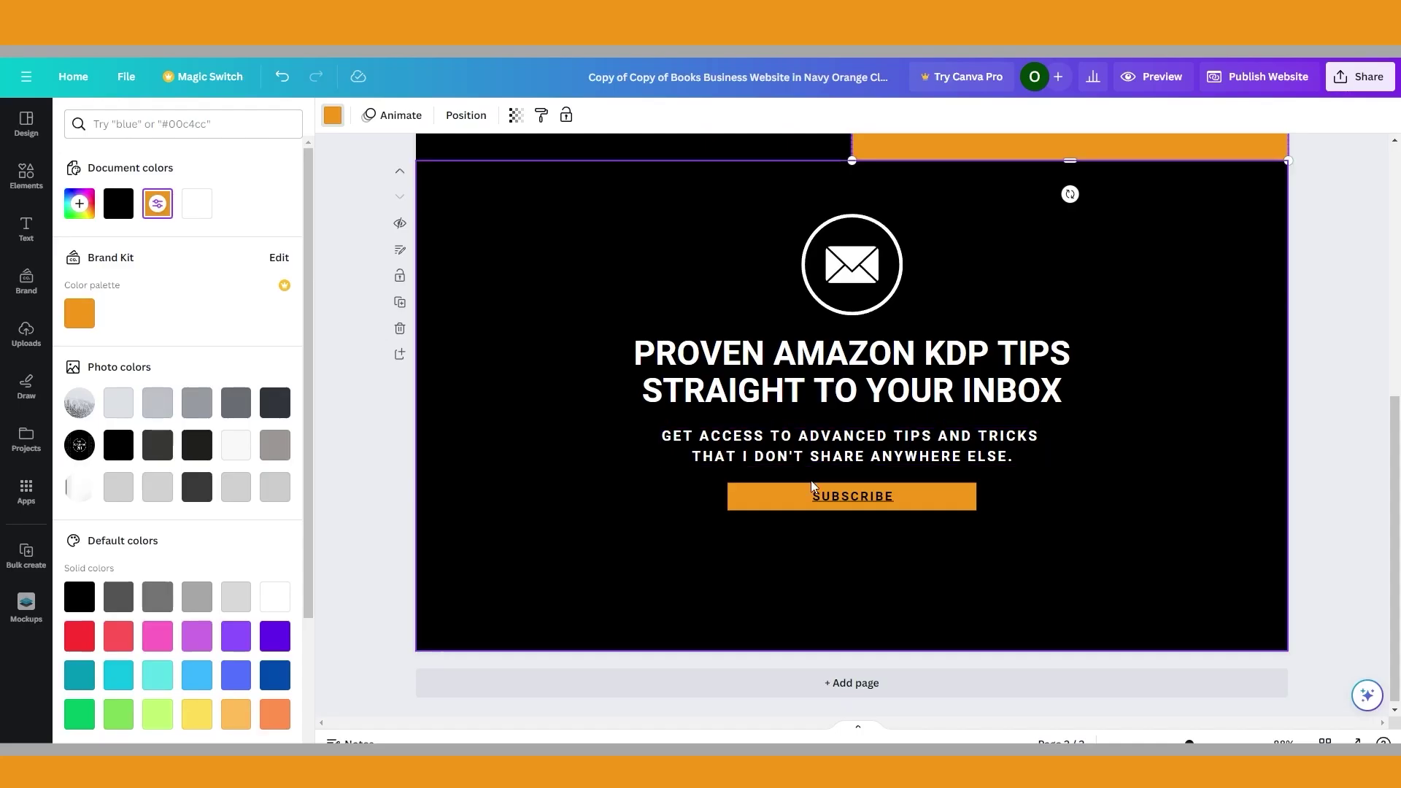
{"action": "left_click", "coordinate": [814, 491]}
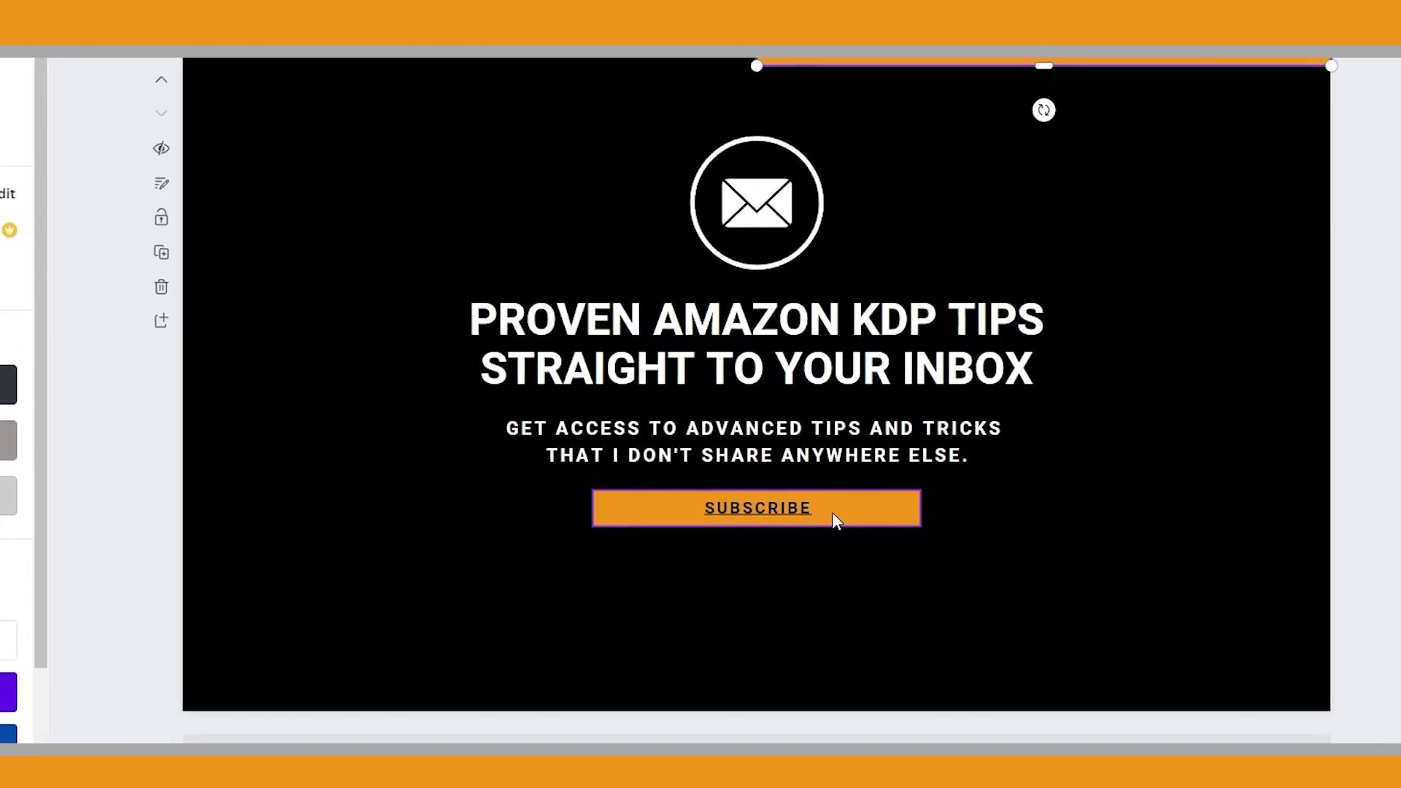
Replace the SUBSCRIBE button's old Canva link with the pasted Google Form URL
{"action": "right_click", "coordinate": [835, 514]}
{"action": "left_click", "coordinate": [921, 694]}
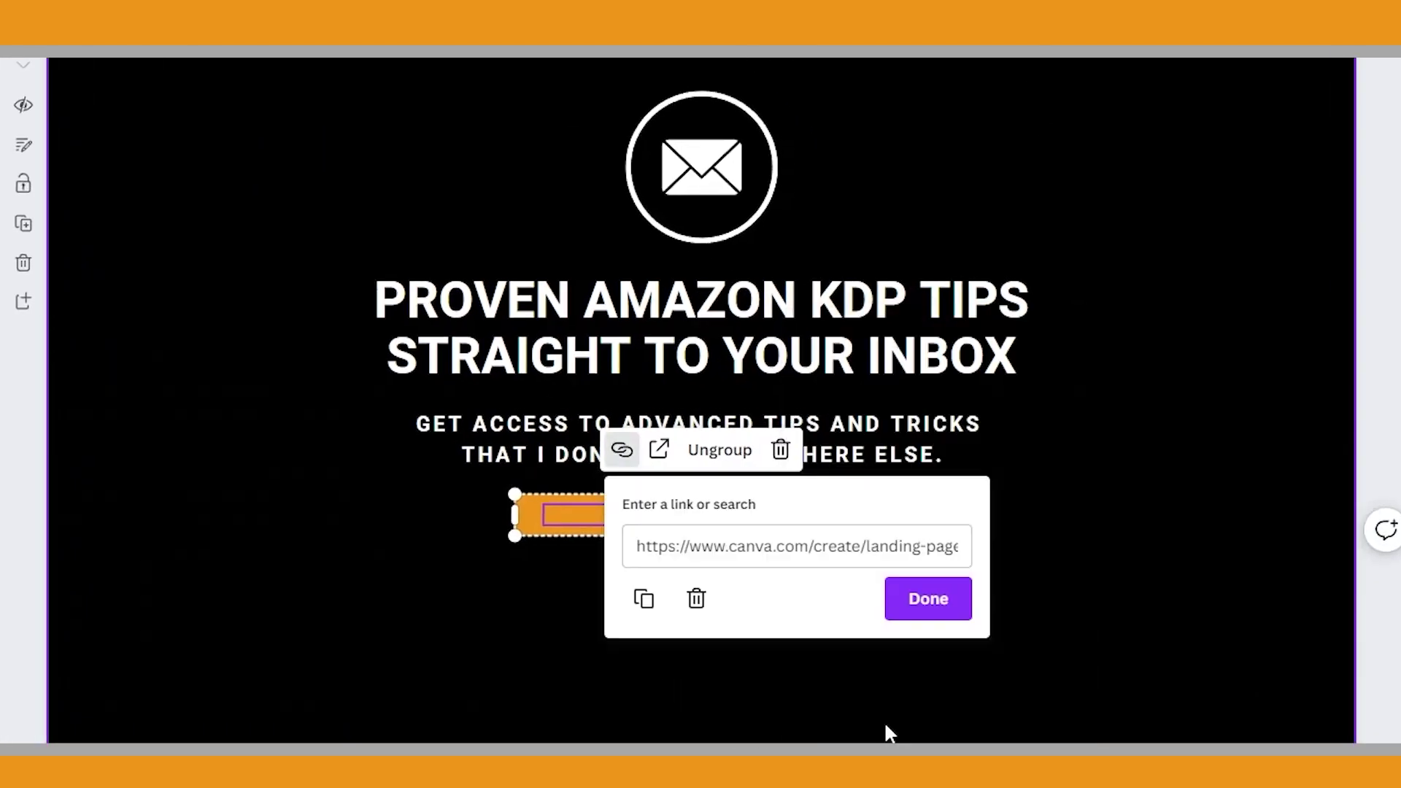
{"action": "left_click", "coordinate": [666, 547]}
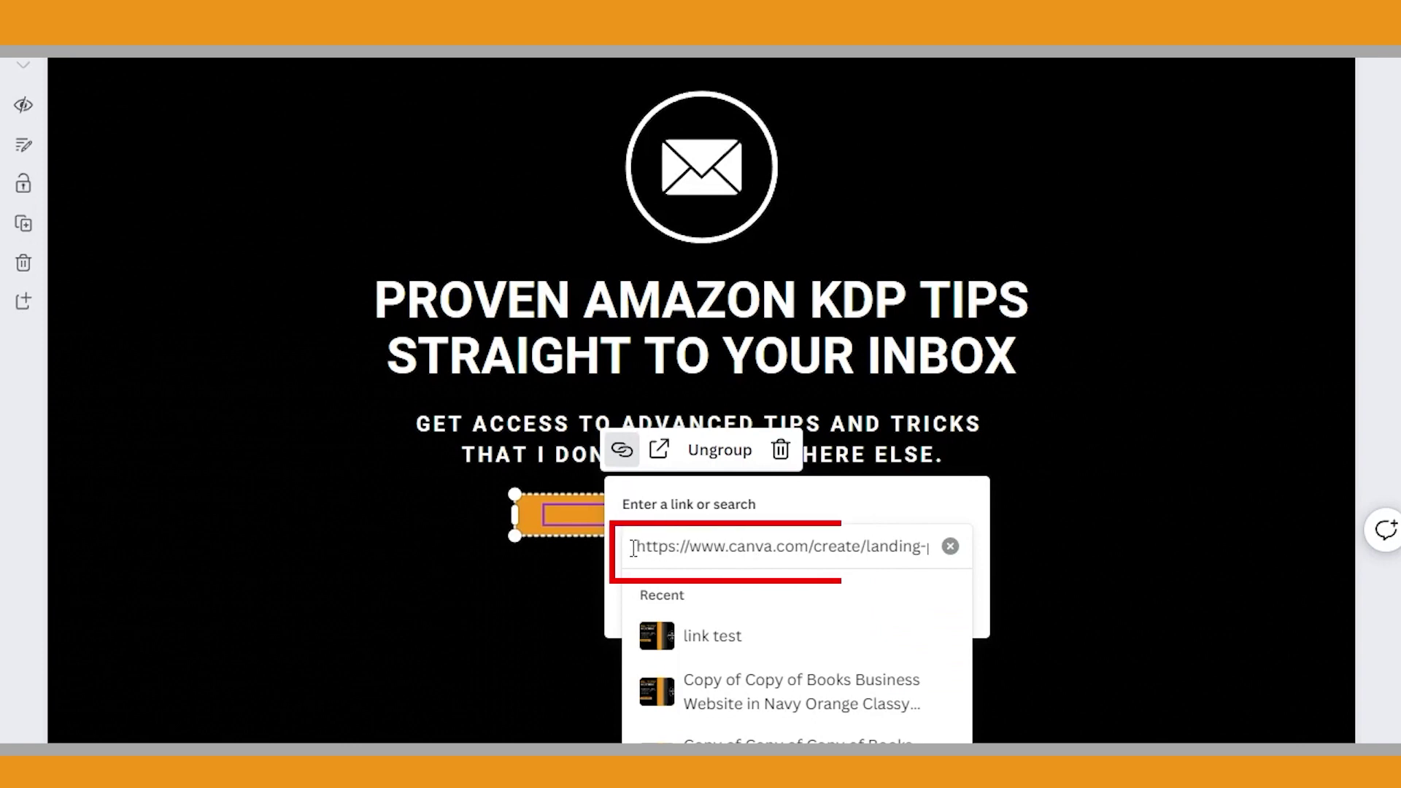
{"action": "left_click", "coordinate": [950, 546]}
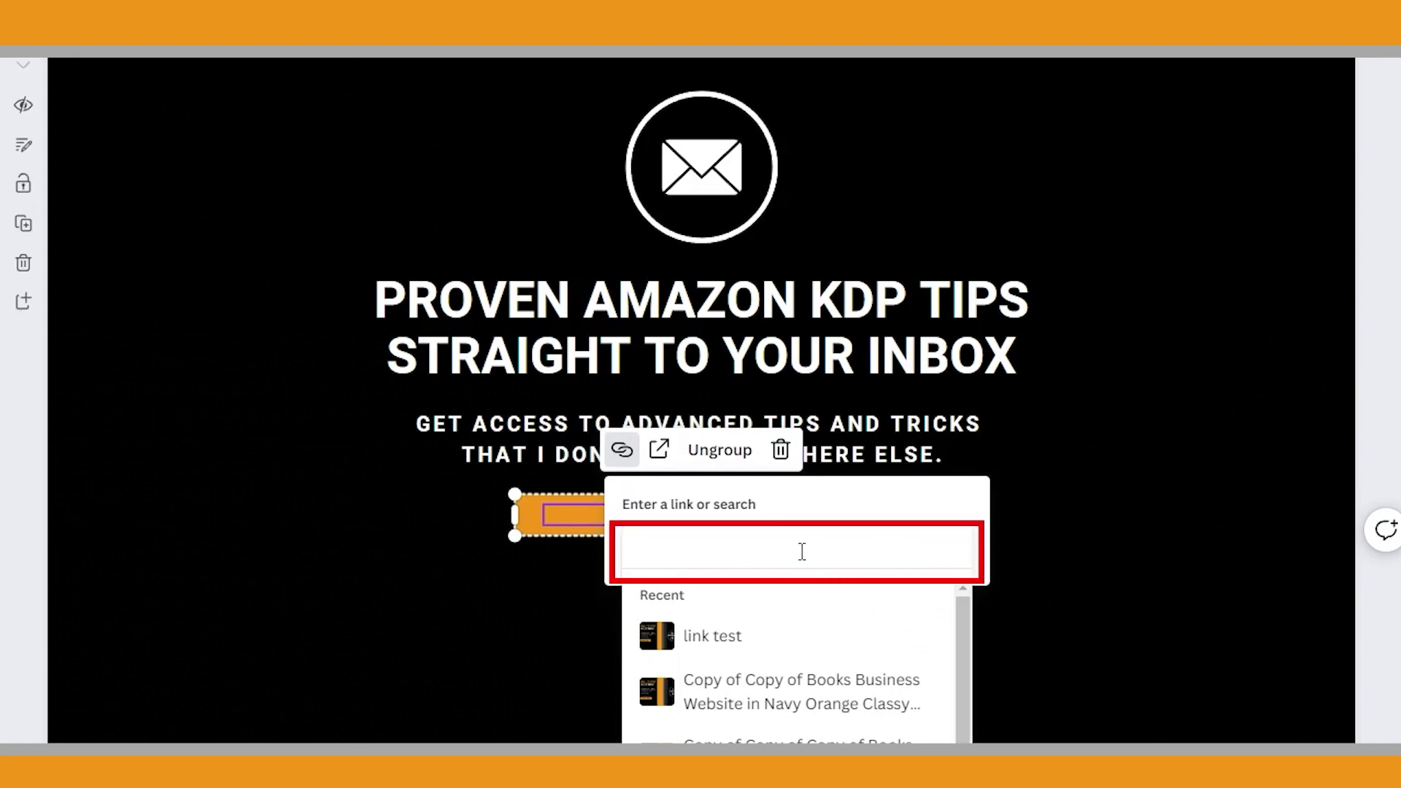
{"action": "key", "text": "ctrl+v"}
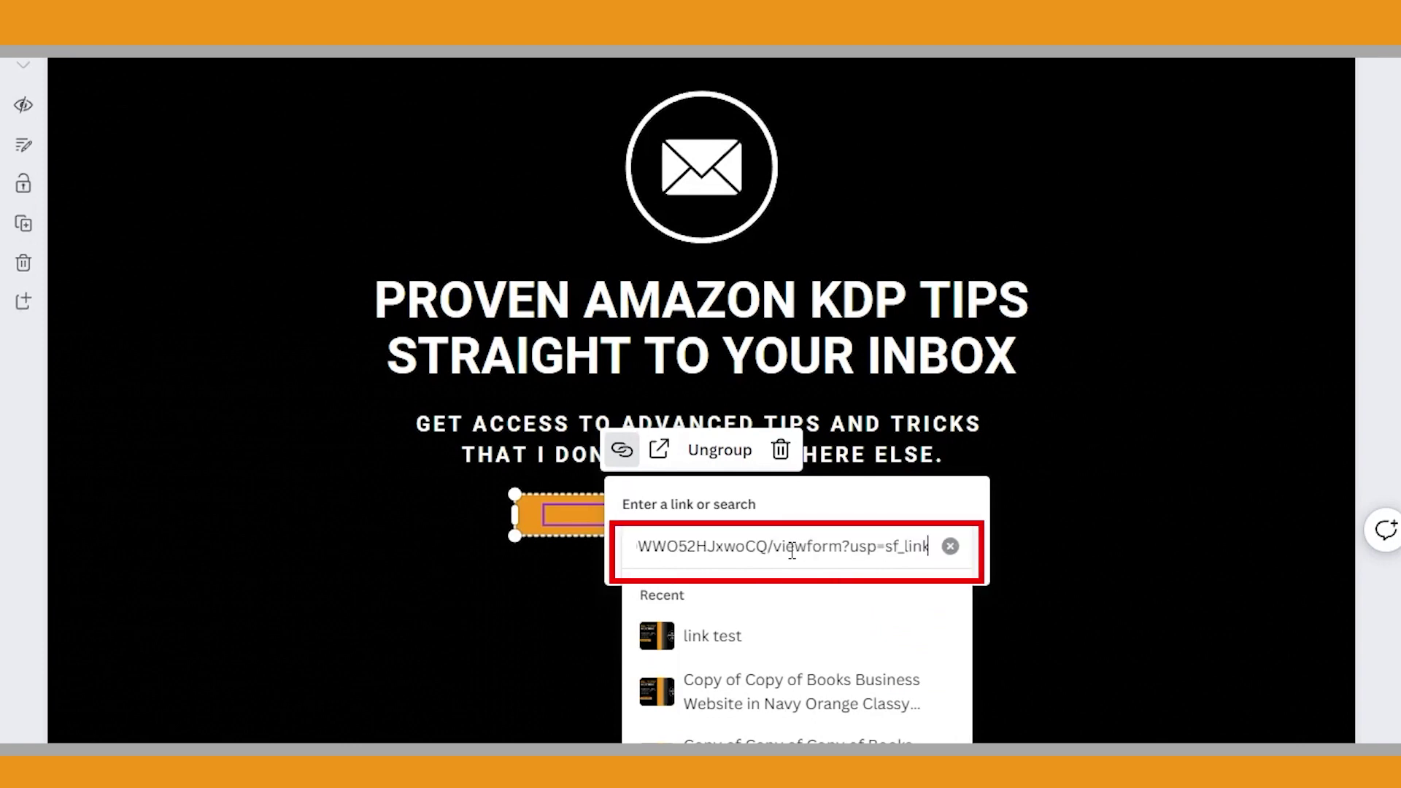
{"action": "key", "text": "Return"}
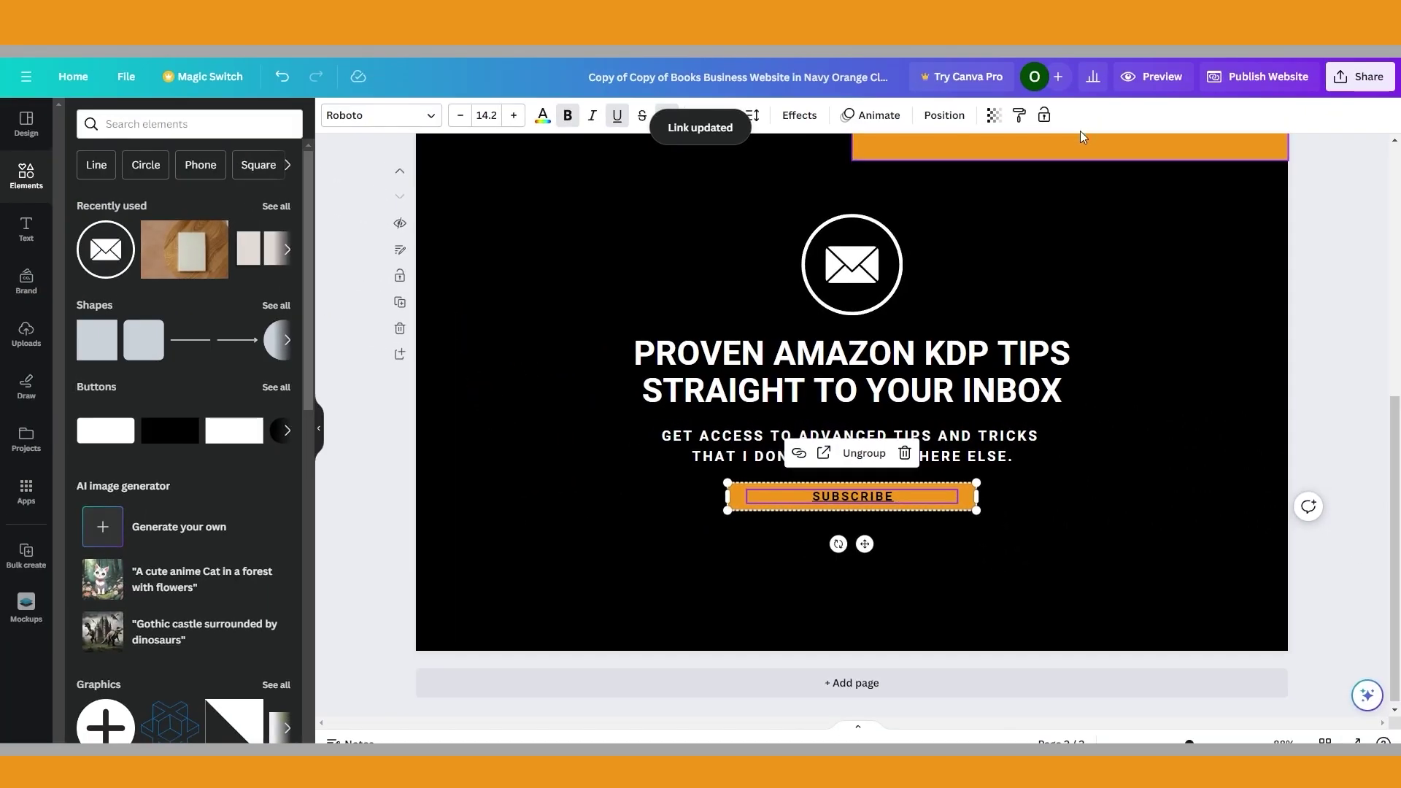
Preview the website and follow SUBSCRIBE to open the newsletter form
{"action": "left_click", "coordinate": [1129, 82]}
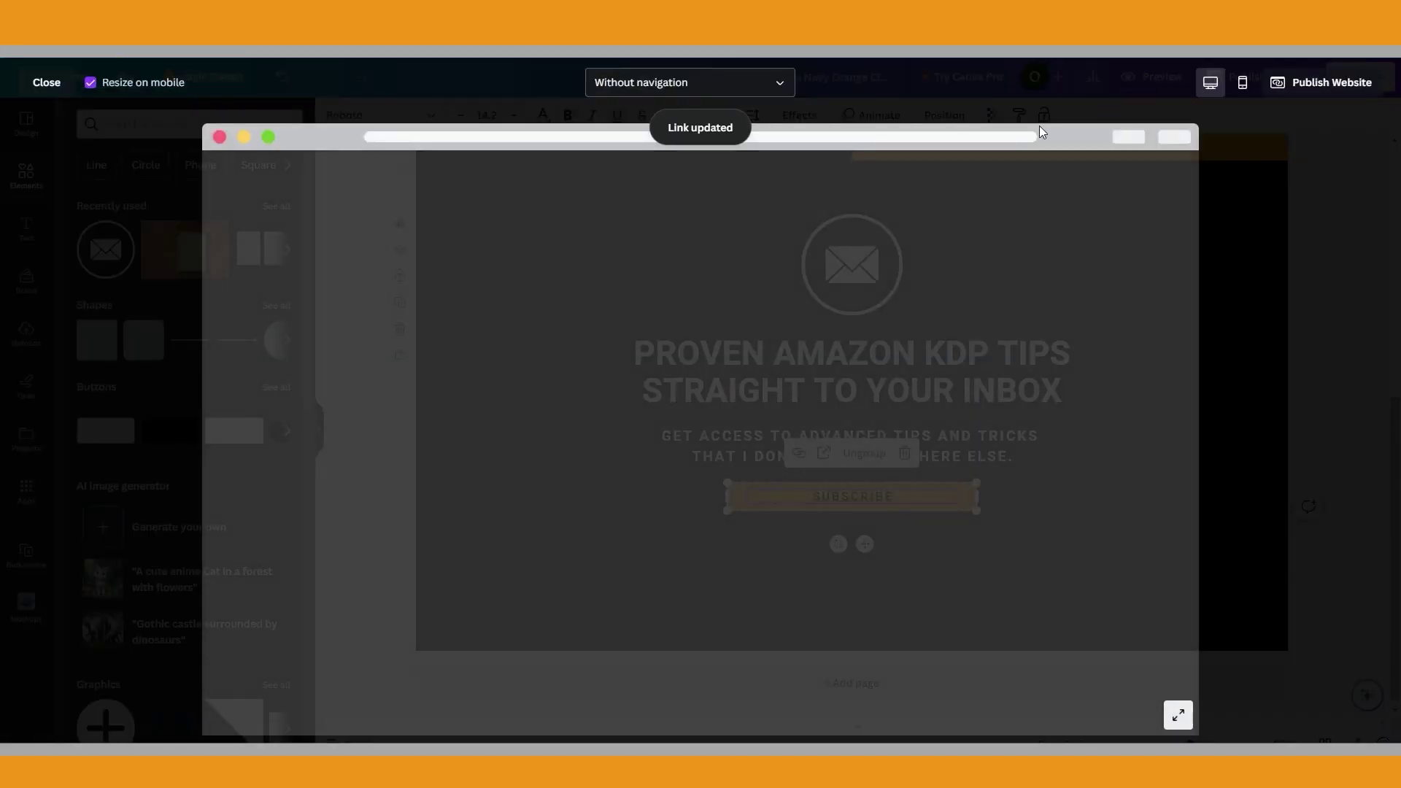
{"action": "scroll", "coordinate": [913, 398], "scroll_direction": "down", "scroll_amount": 8}
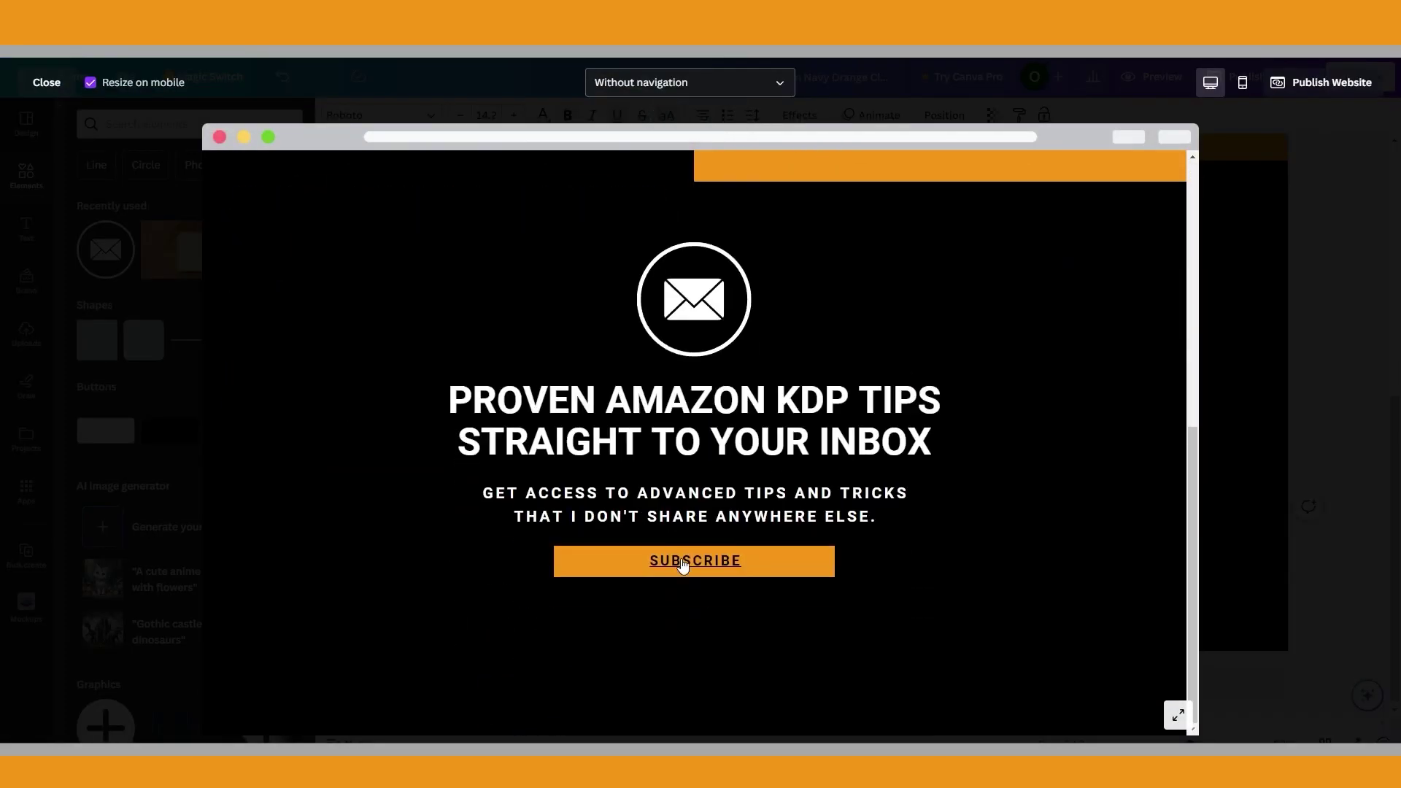
{"action": "left_click", "coordinate": [684, 563]}
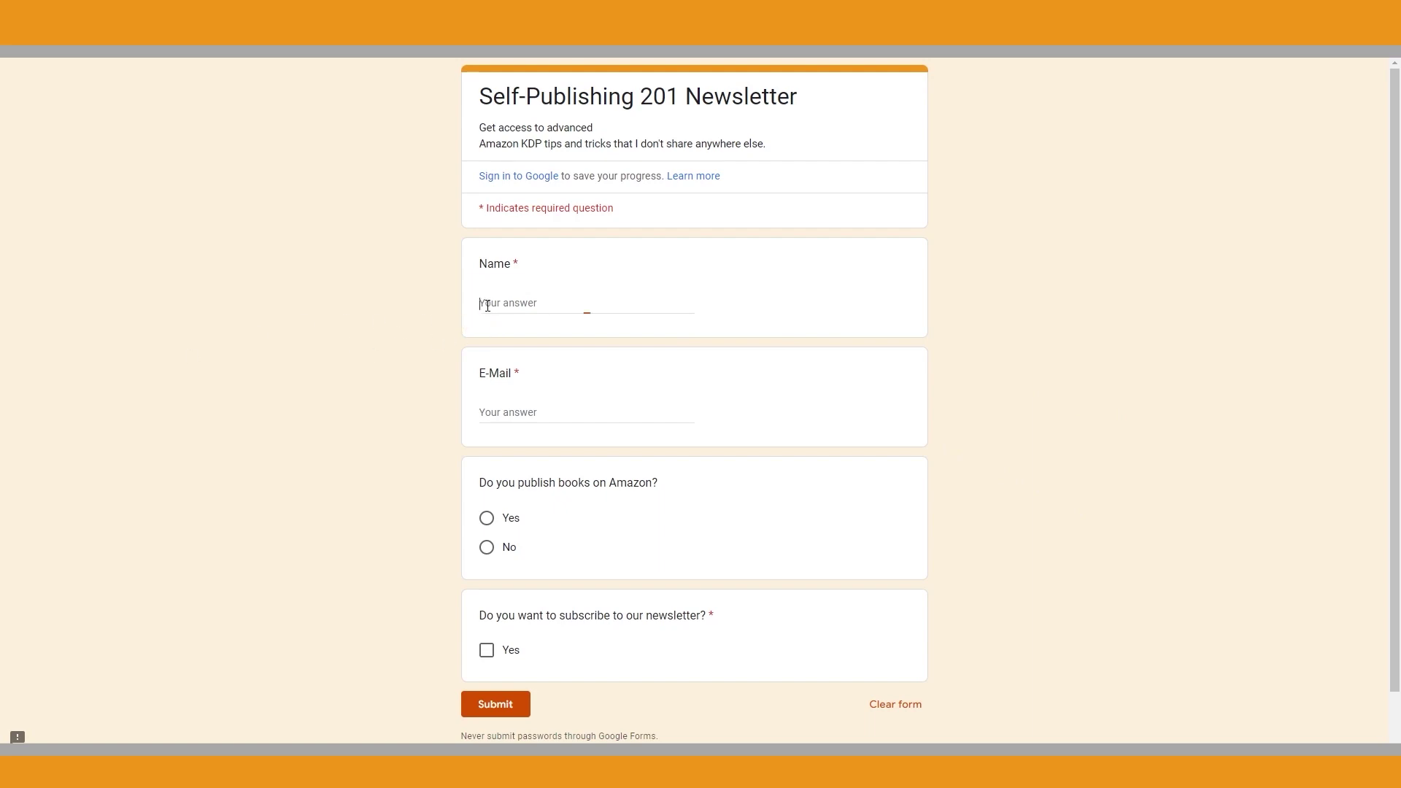
Submit a test entry: name TEST, a test e-mail address, Yes for Amazon, newsletter ticked
{"action": "type", "text": "TEST"}
{"action": "left_click", "coordinate": [500, 417]}
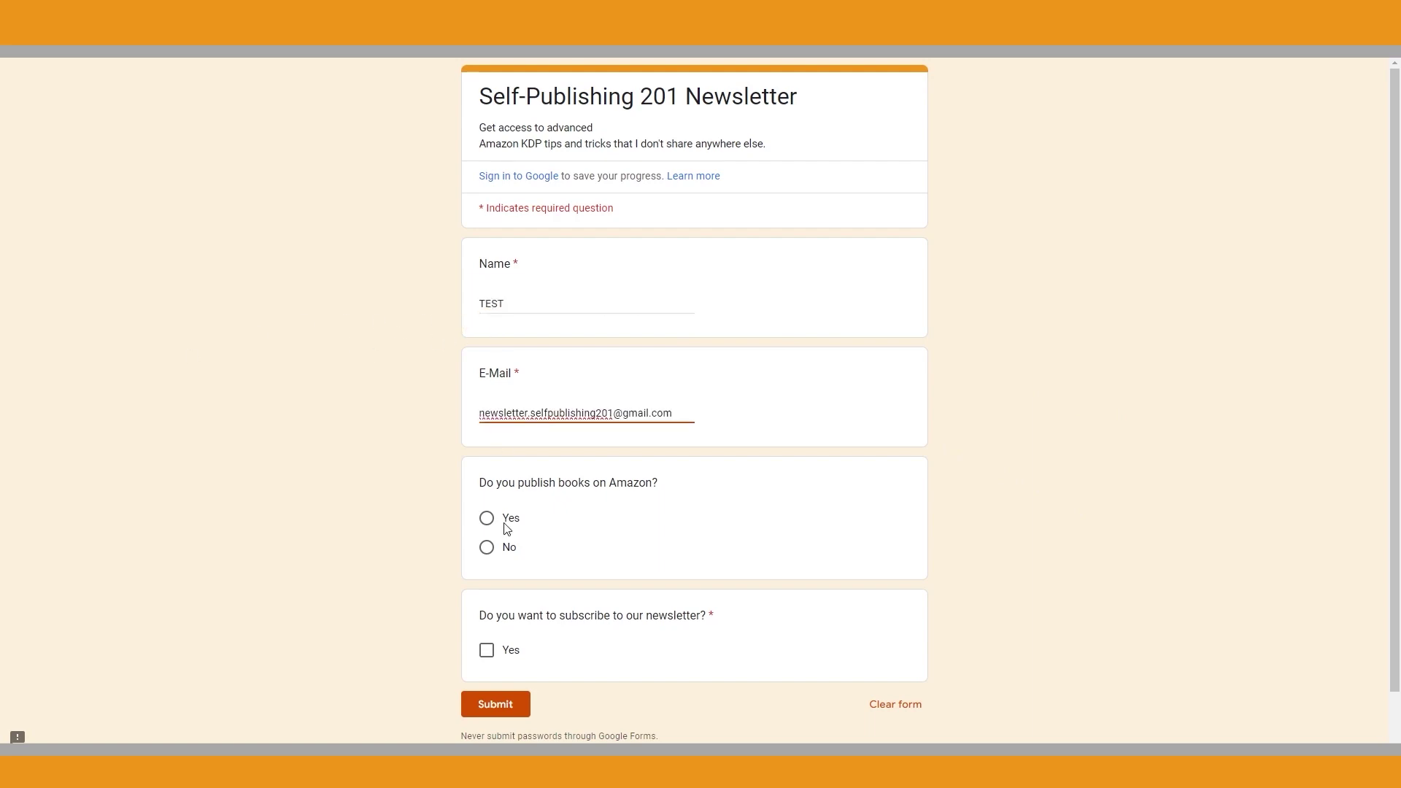
{"action": "left_click", "coordinate": [486, 518]}
{"action": "left_click", "coordinate": [486, 672]}
{"action": "left_click", "coordinate": [495, 731]}
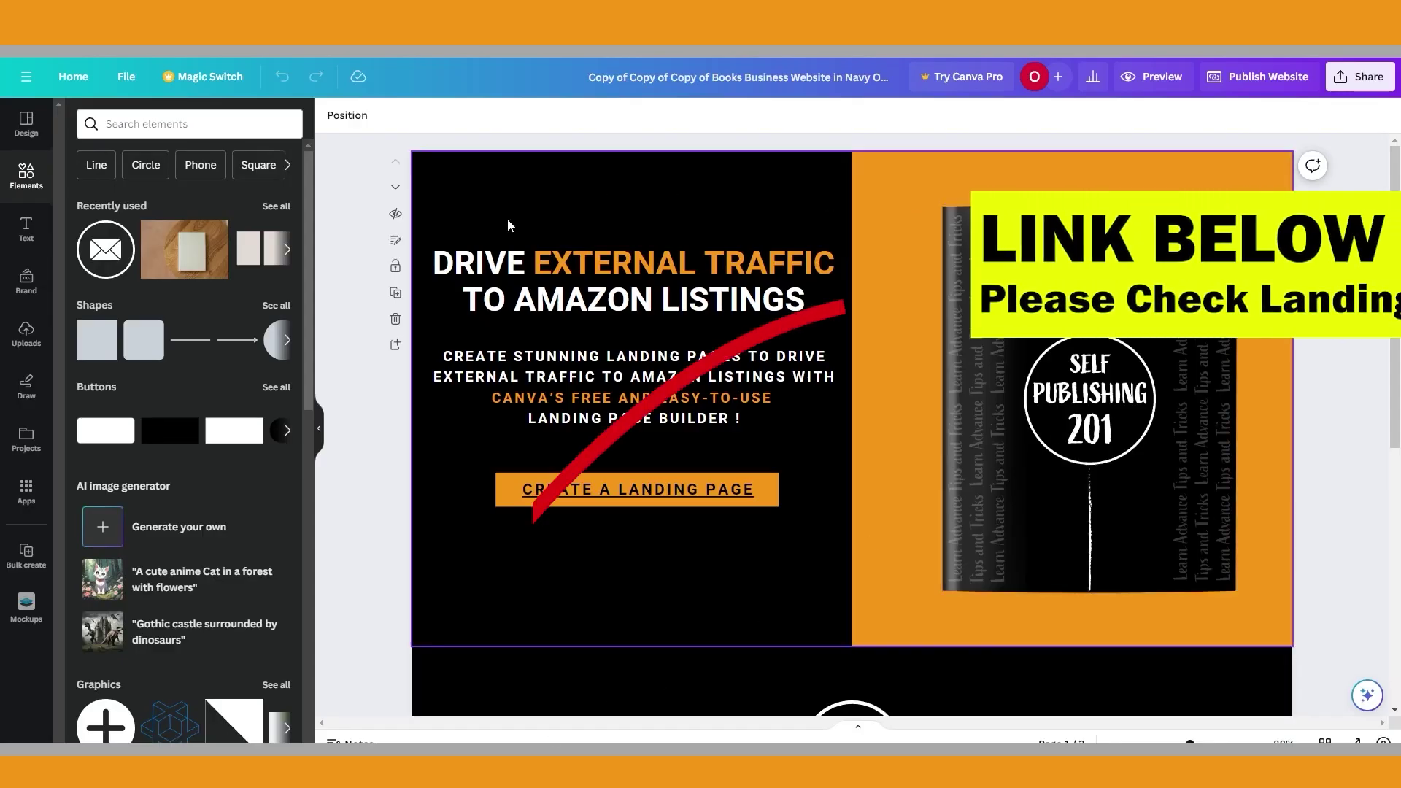
Scroll the Canva landing page down to the subscribe section
{"action": "scroll", "coordinate": [886, 447], "scroll_direction": "down", "scroll_amount": 2}
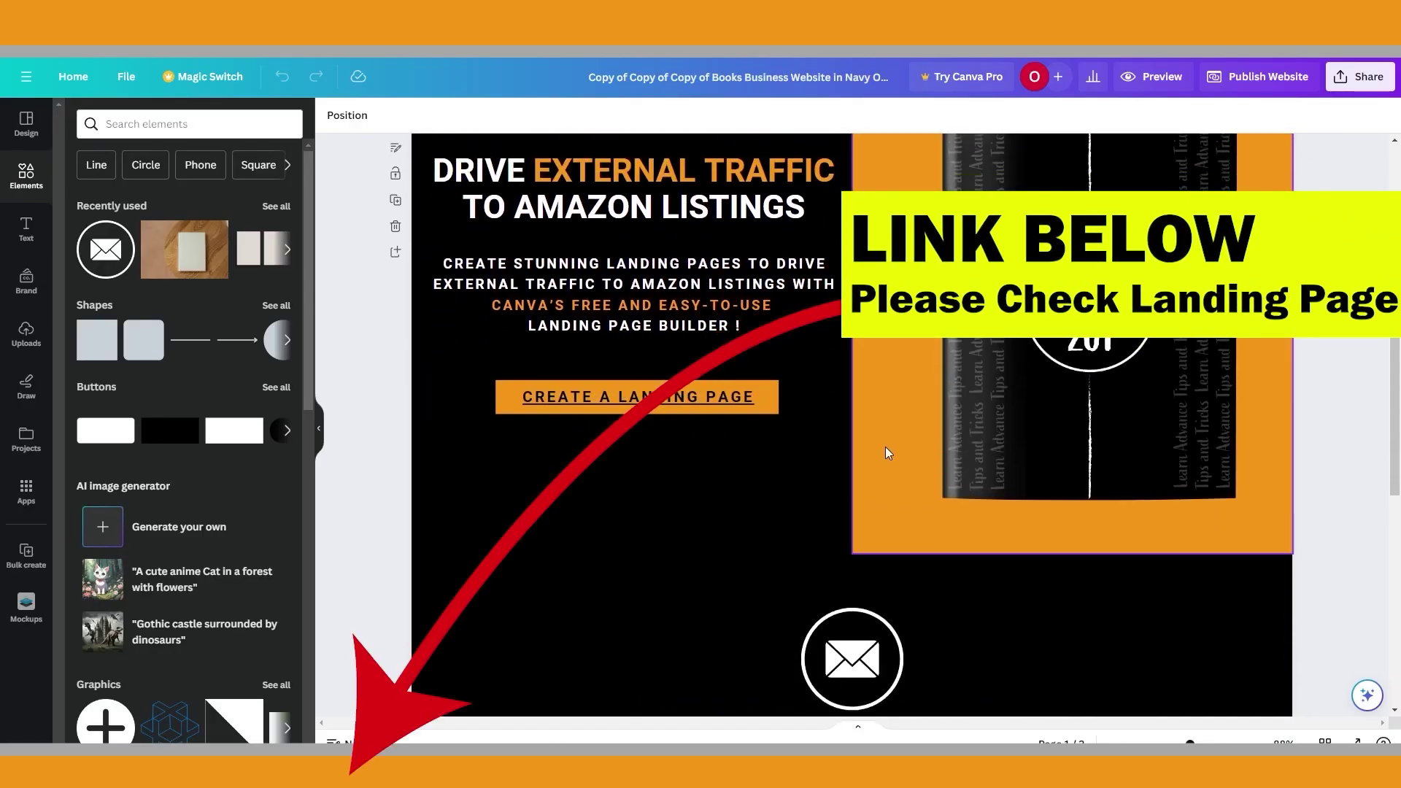
{"action": "scroll", "coordinate": [886, 445], "scroll_direction": "down", "scroll_amount": 5}
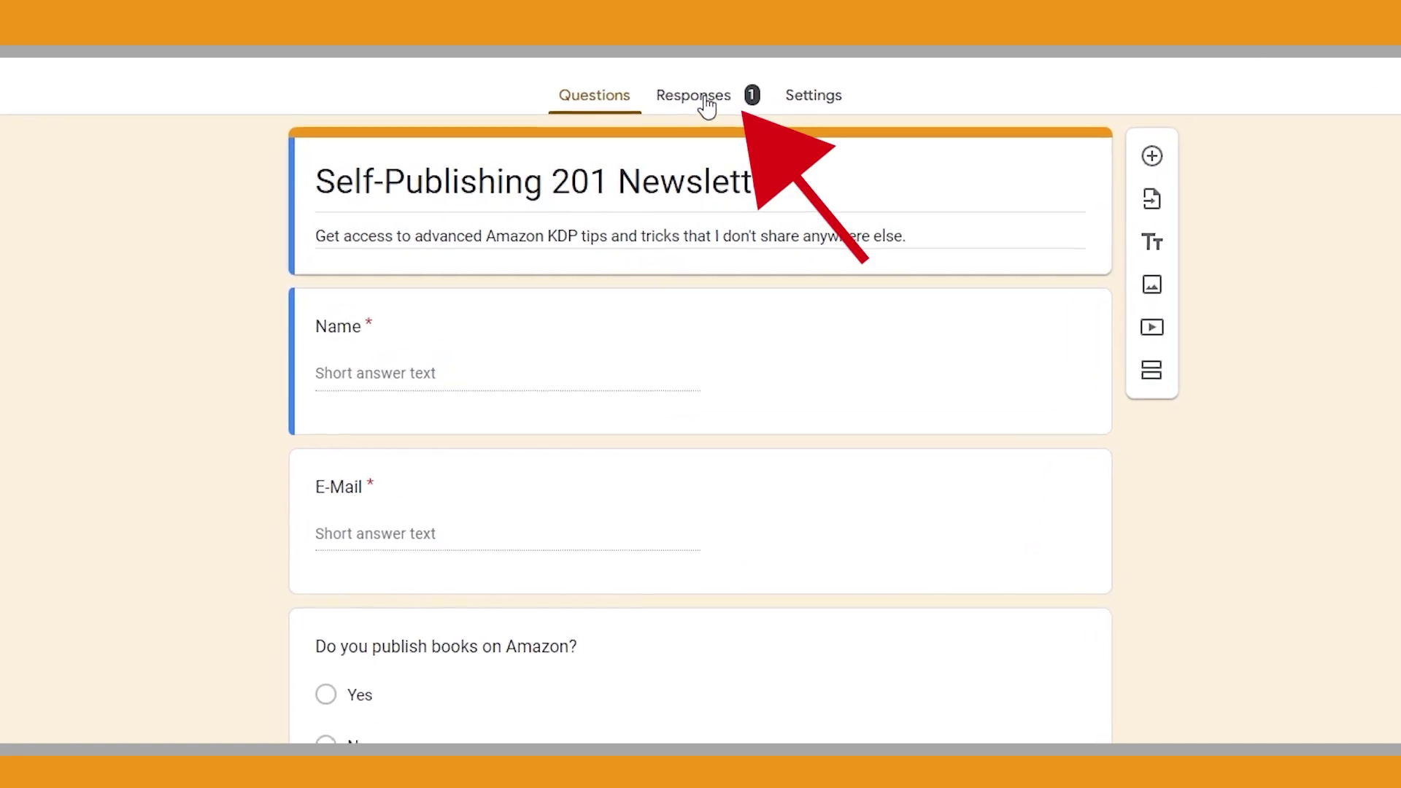
Review the single TEST response under Summary and Individual, then download responses as .csv
{"action": "left_click", "coordinate": [706, 106]}
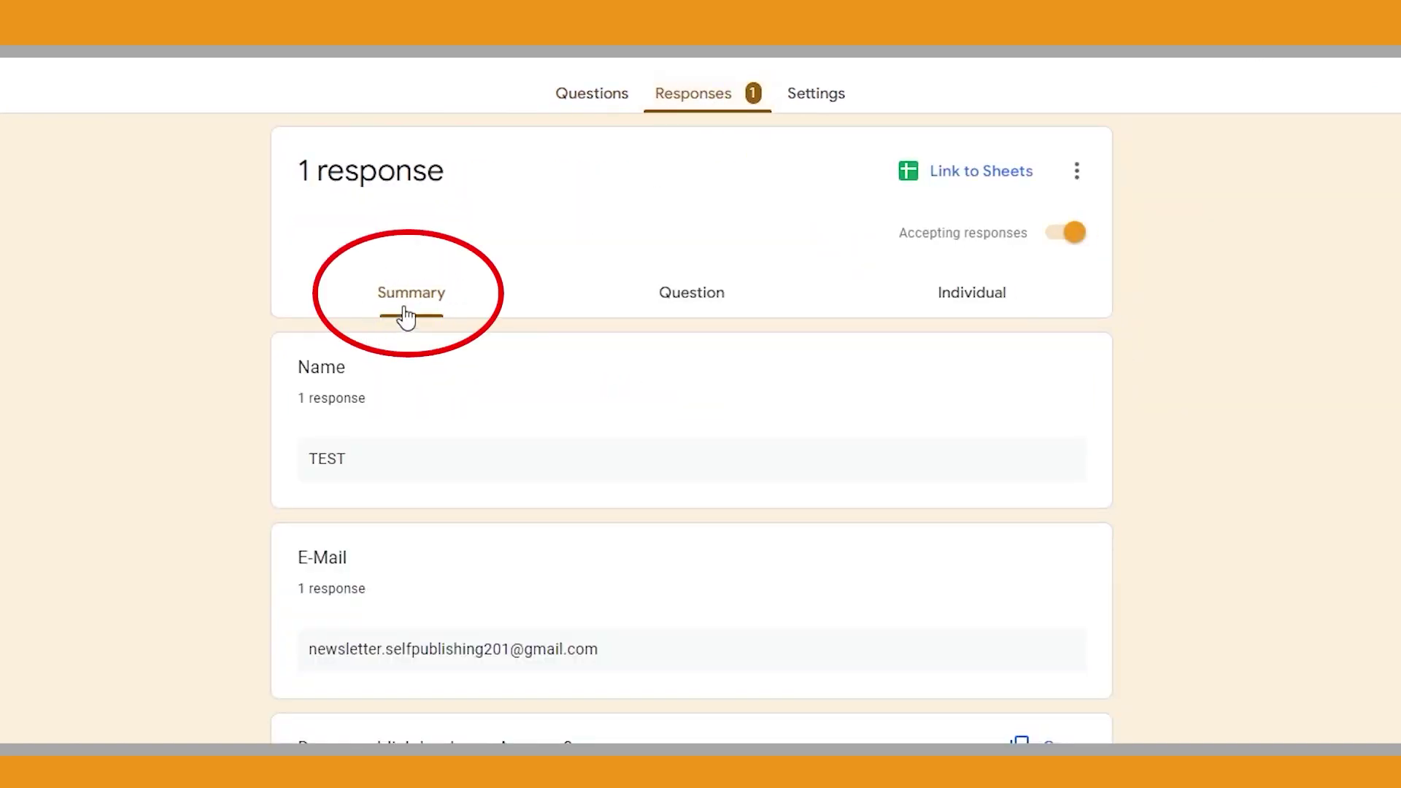
{"action": "left_click", "coordinate": [993, 302]}
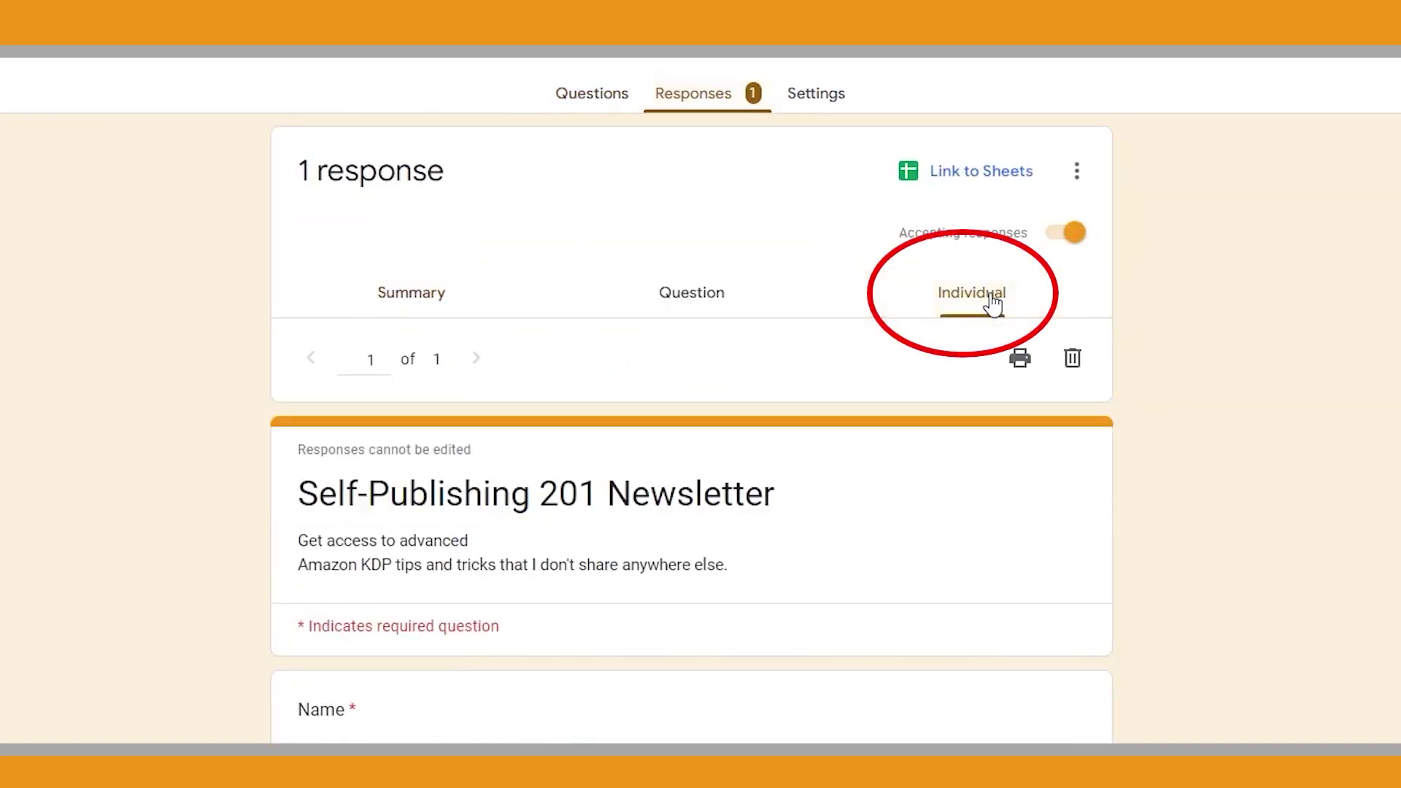
{"action": "scroll", "coordinate": [632, 523], "scroll_direction": "down", "scroll_amount": 5}
{"action": "left_click_drag", "start_coordinate": [609, 581], "coordinate": [304, 564]}
{"action": "left_click", "coordinate": [864, 594]}
{"action": "scroll", "coordinate": [1043, 569], "scroll_direction": "up", "scroll_amount": 5}
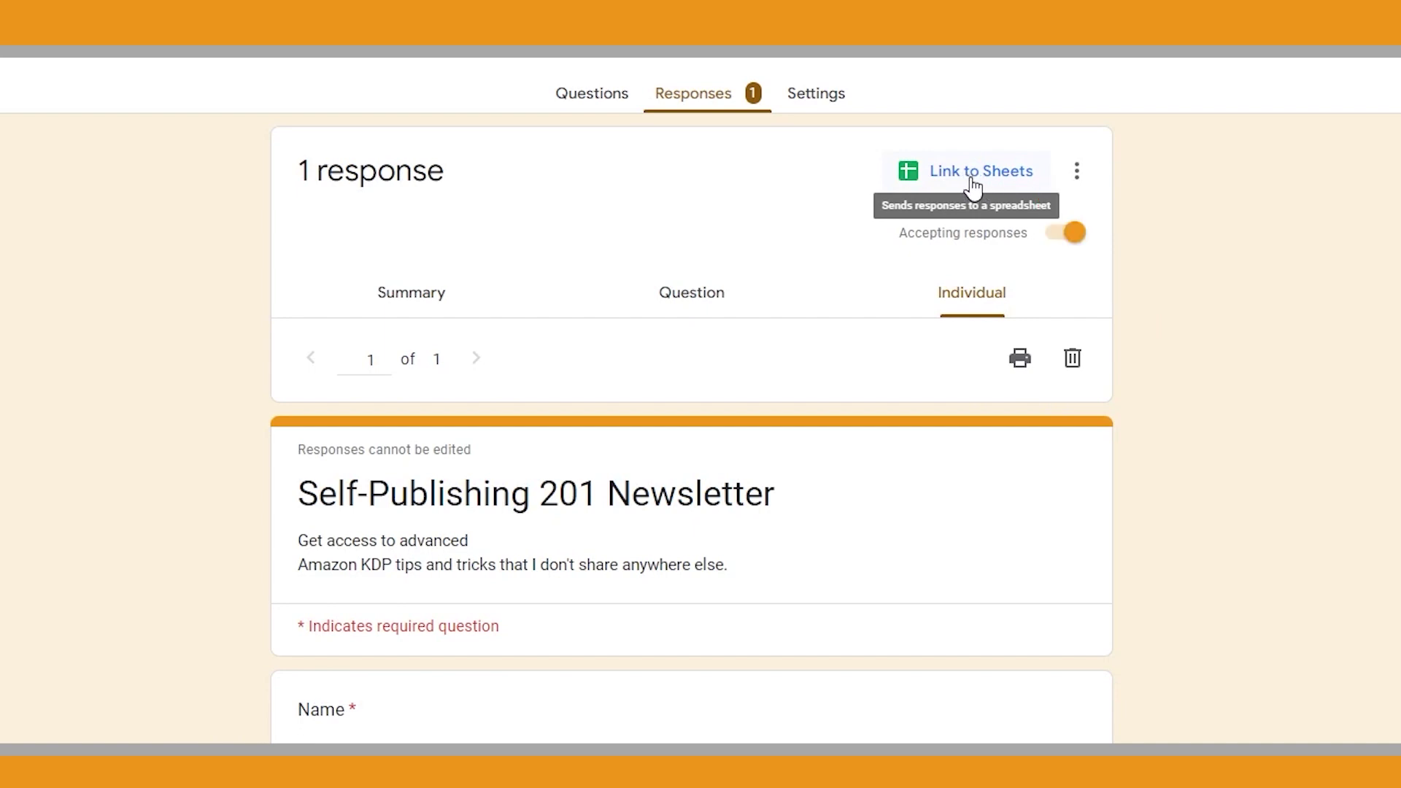
{"action": "left_click", "coordinate": [1077, 175]}
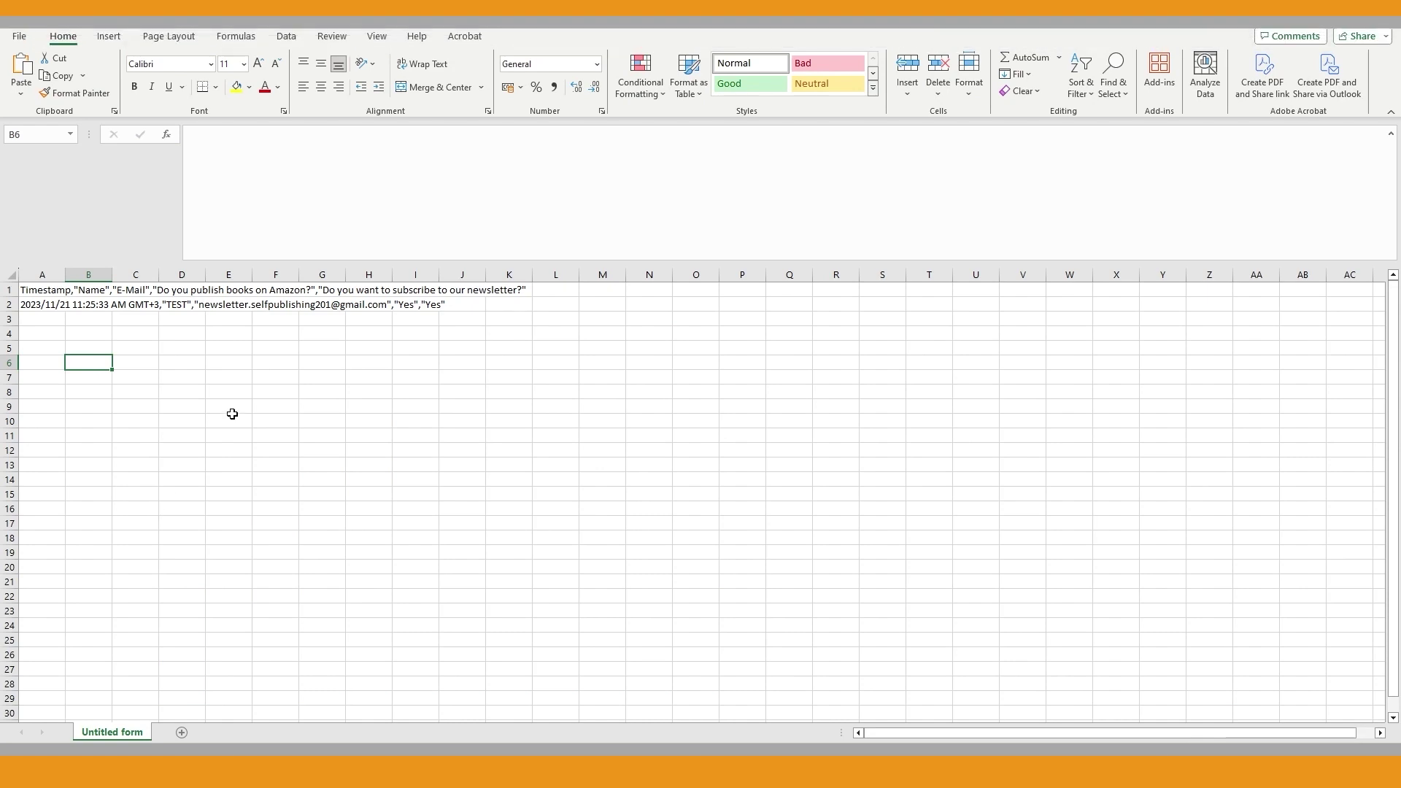
Split column A into separate columns with Text to Columns, Delimited by Comma
{"action": "left_click", "coordinate": [287, 38]}
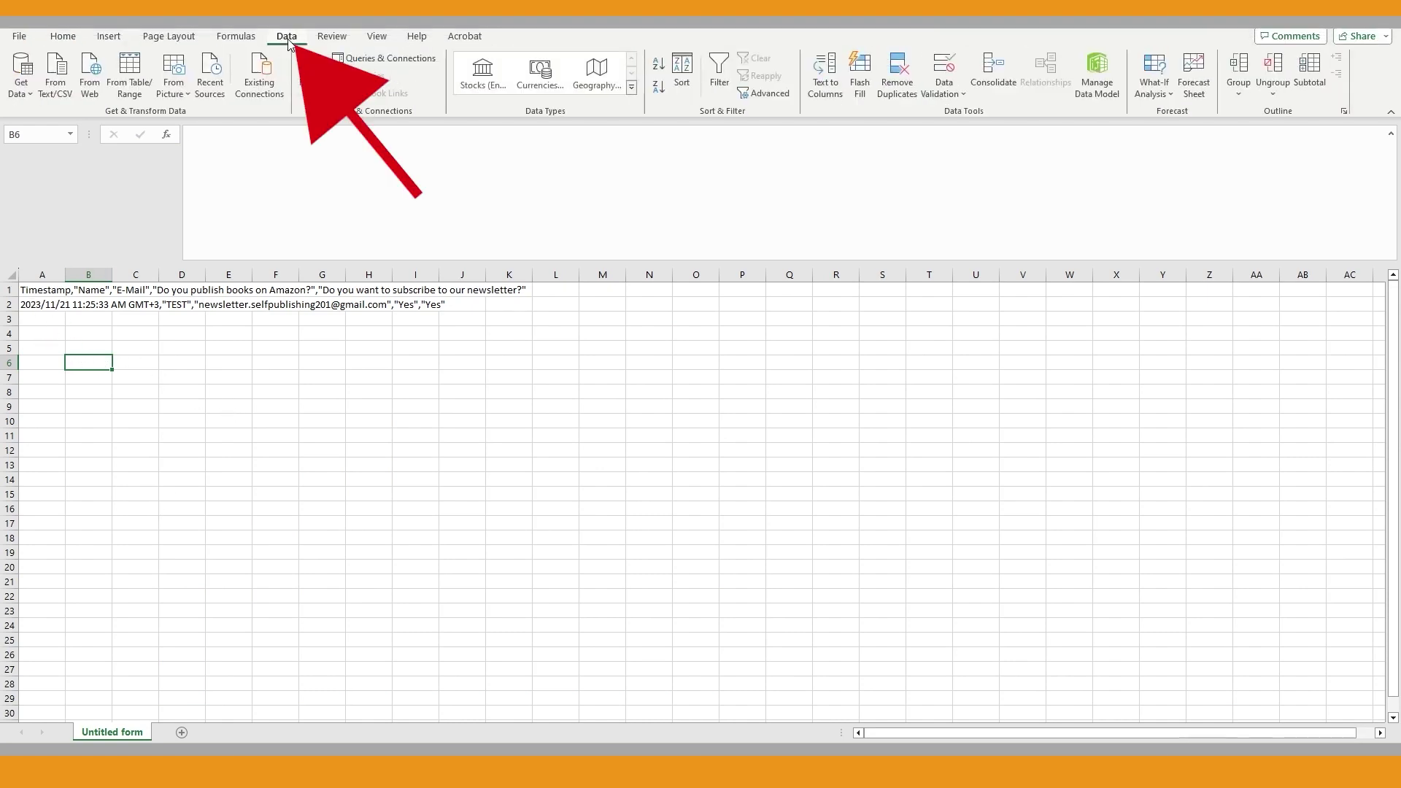
{"action": "left_click", "coordinate": [44, 273]}
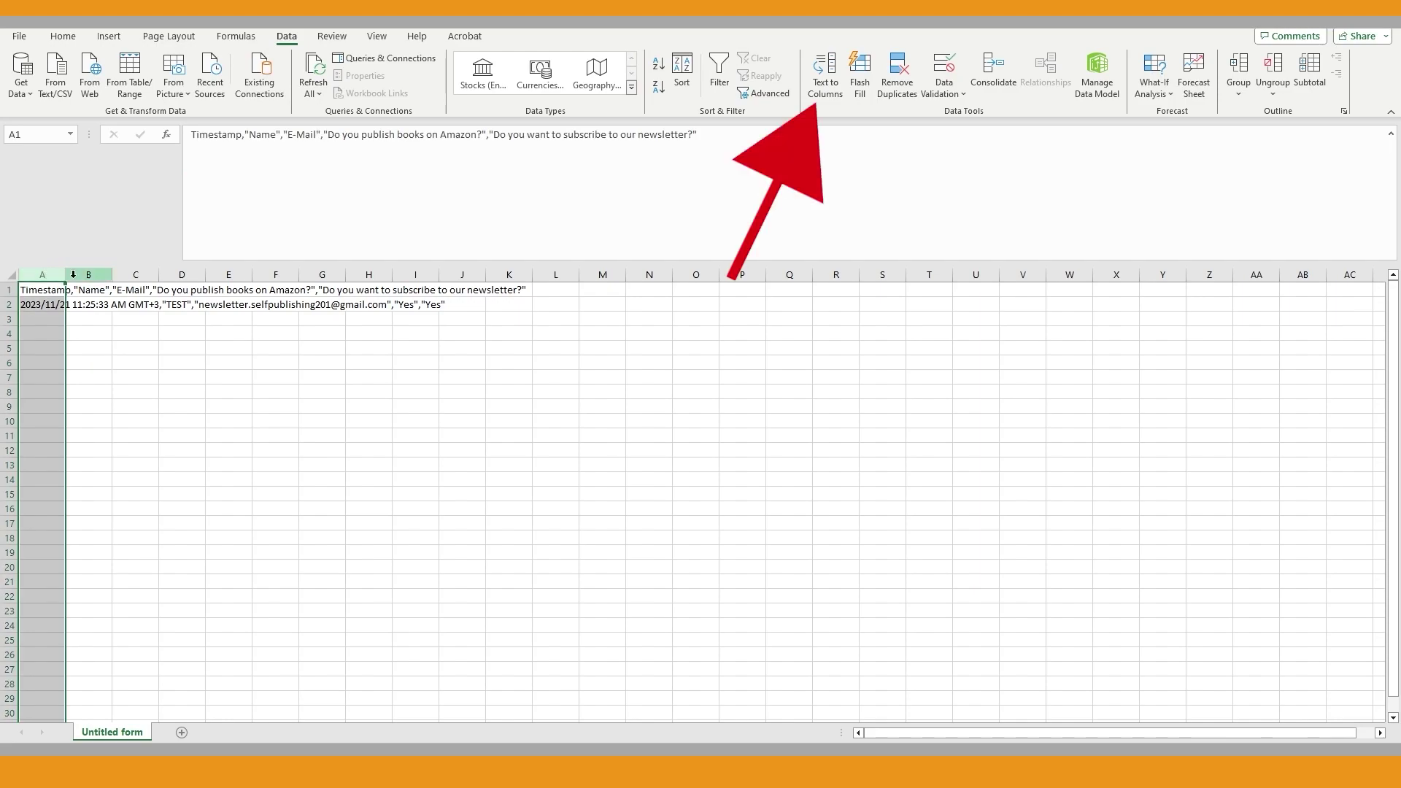
{"action": "left_click", "coordinate": [824, 79]}
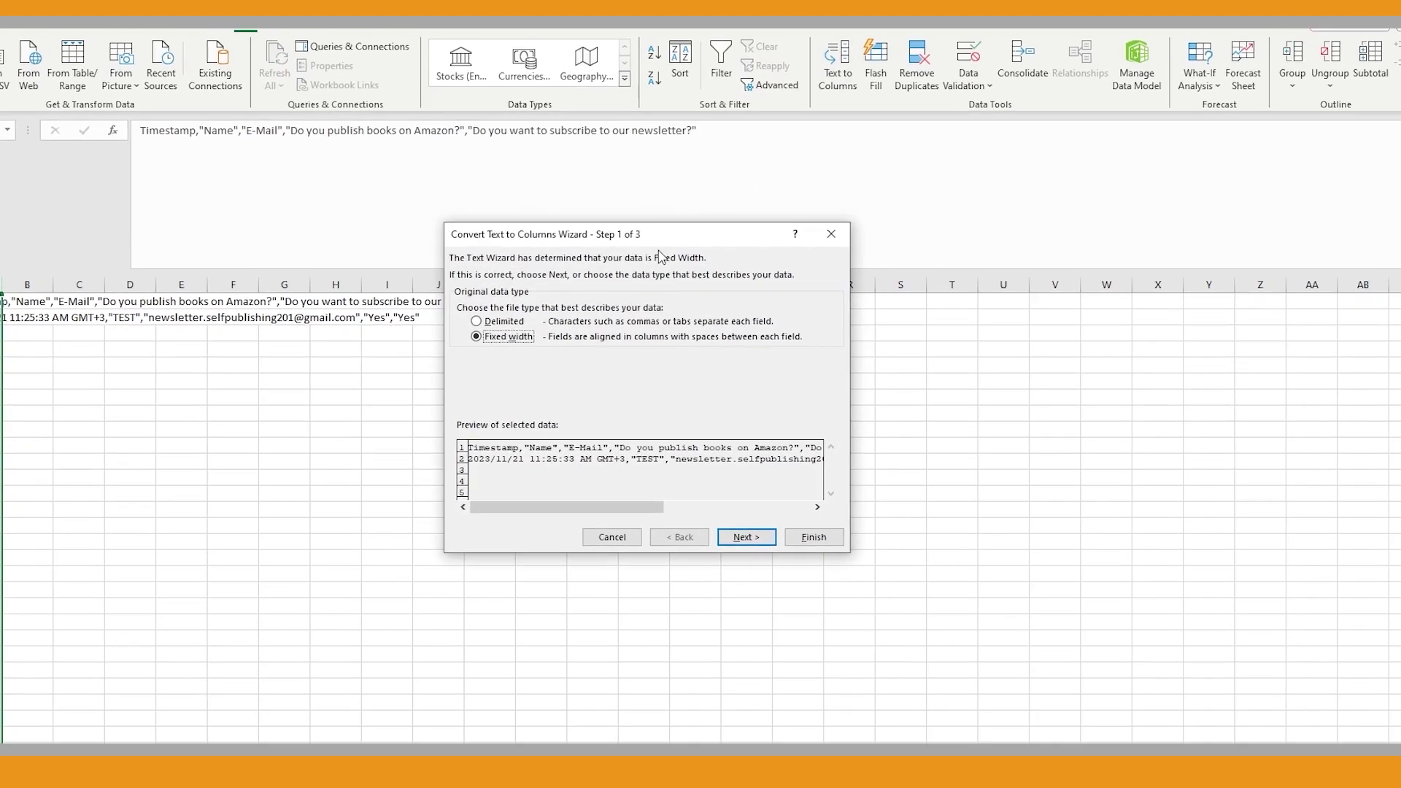
{"action": "left_click", "coordinate": [499, 310]}
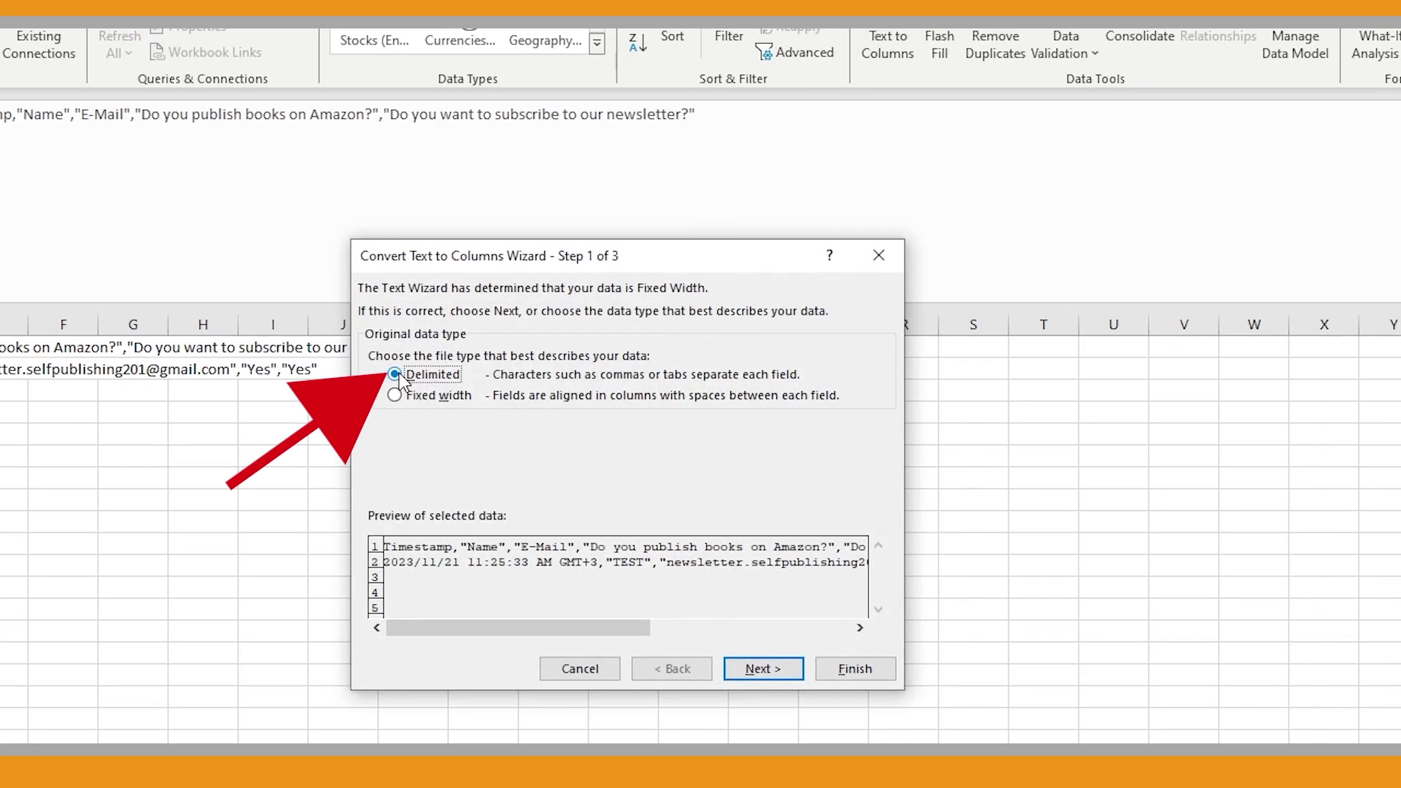
{"action": "left_click", "coordinate": [756, 668]}
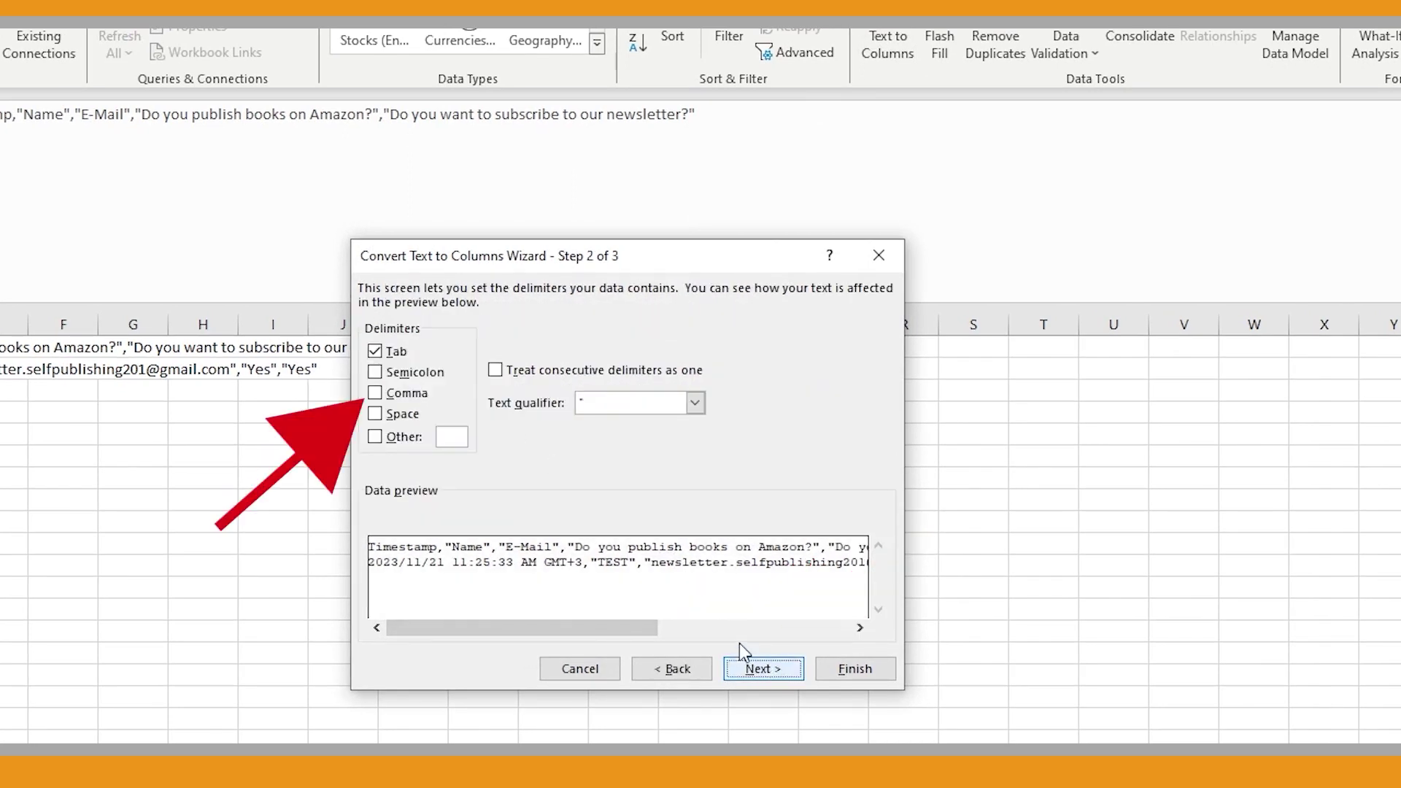
{"action": "left_click", "coordinate": [375, 393]}
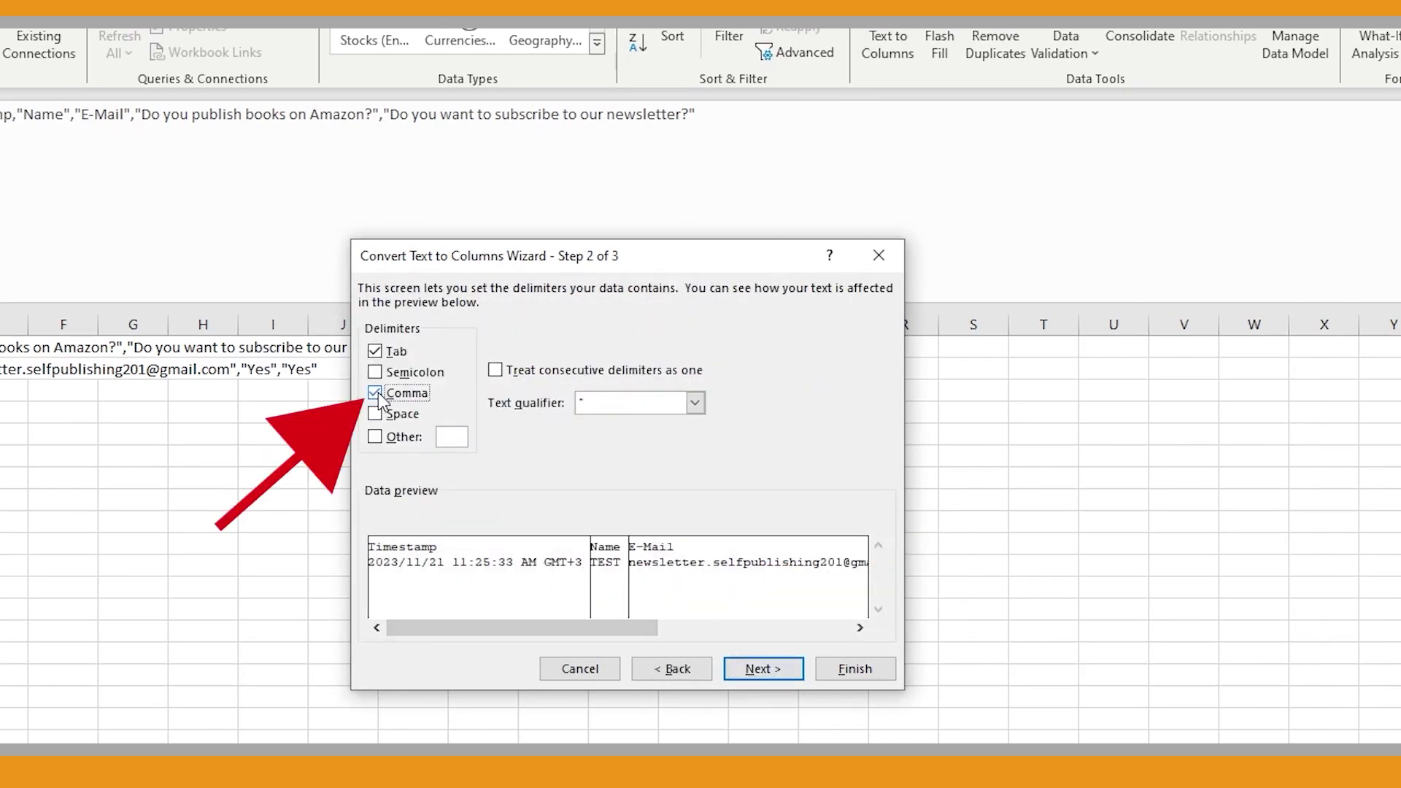
{"action": "left_click", "coordinate": [854, 667]}
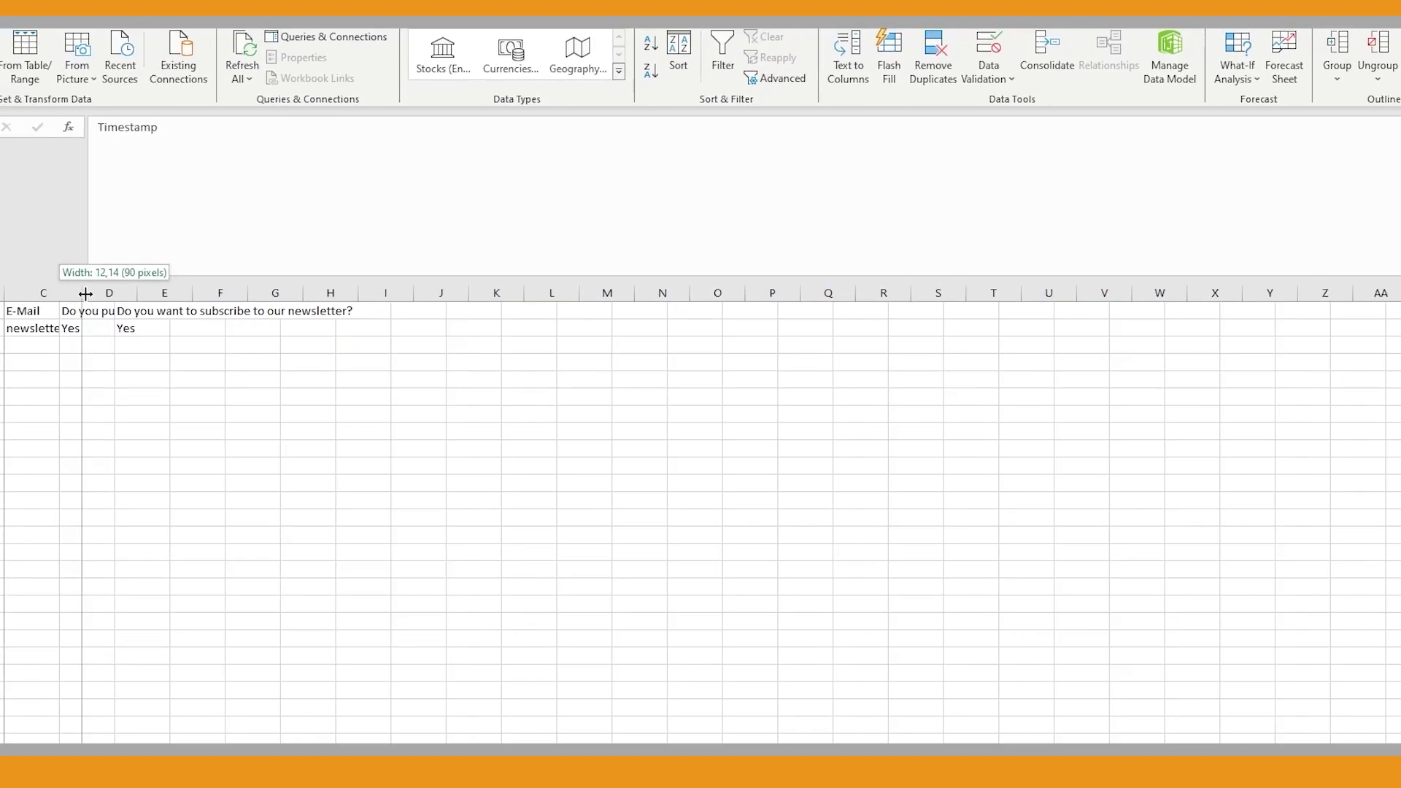
Widen columns C and D to fit their contents
{"action": "left_click_drag", "start_coordinate": [198, 282], "coordinate": [302, 282]}
{"action": "left_click_drag", "start_coordinate": [153, 282], "coordinate": [360, 275]}
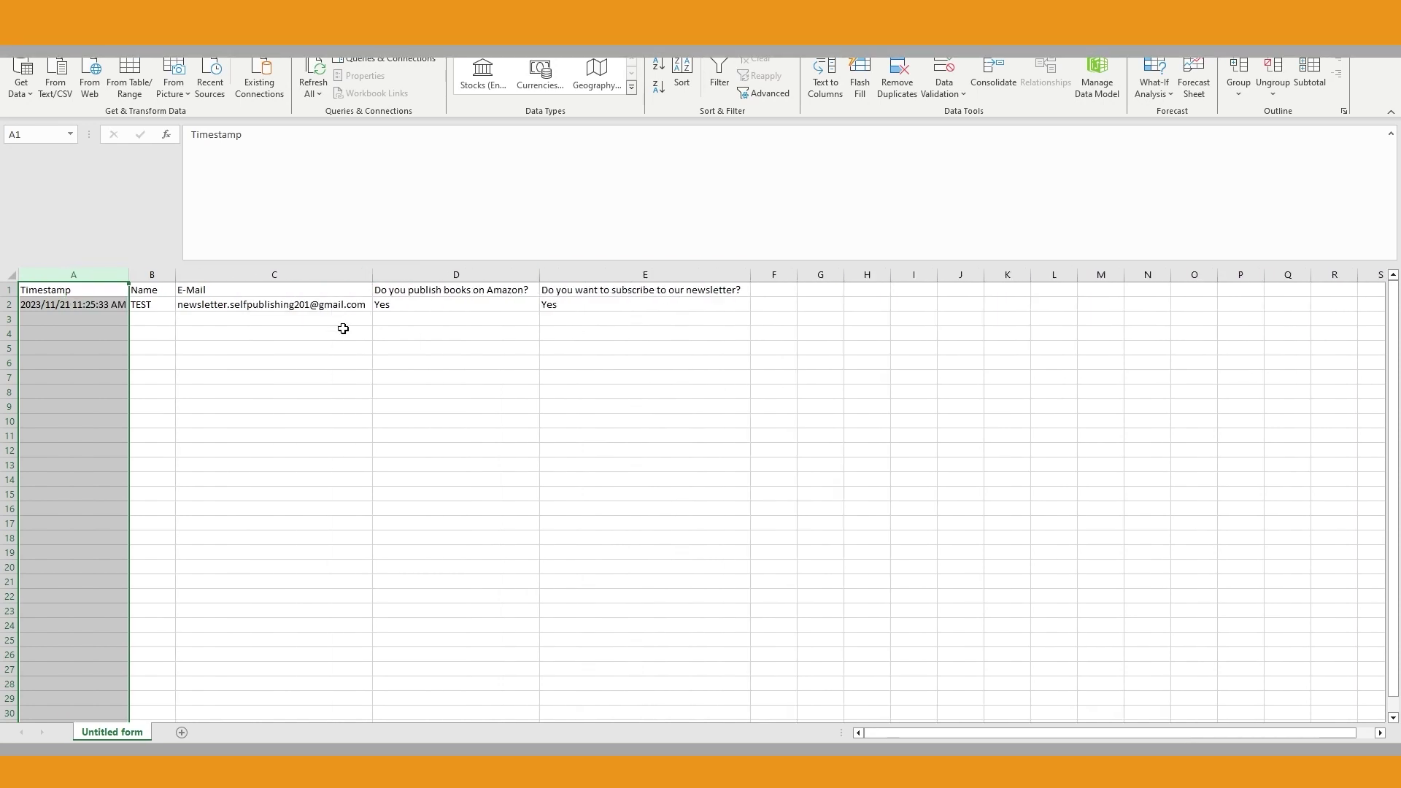
{"action": "left_click", "coordinate": [313, 306]}
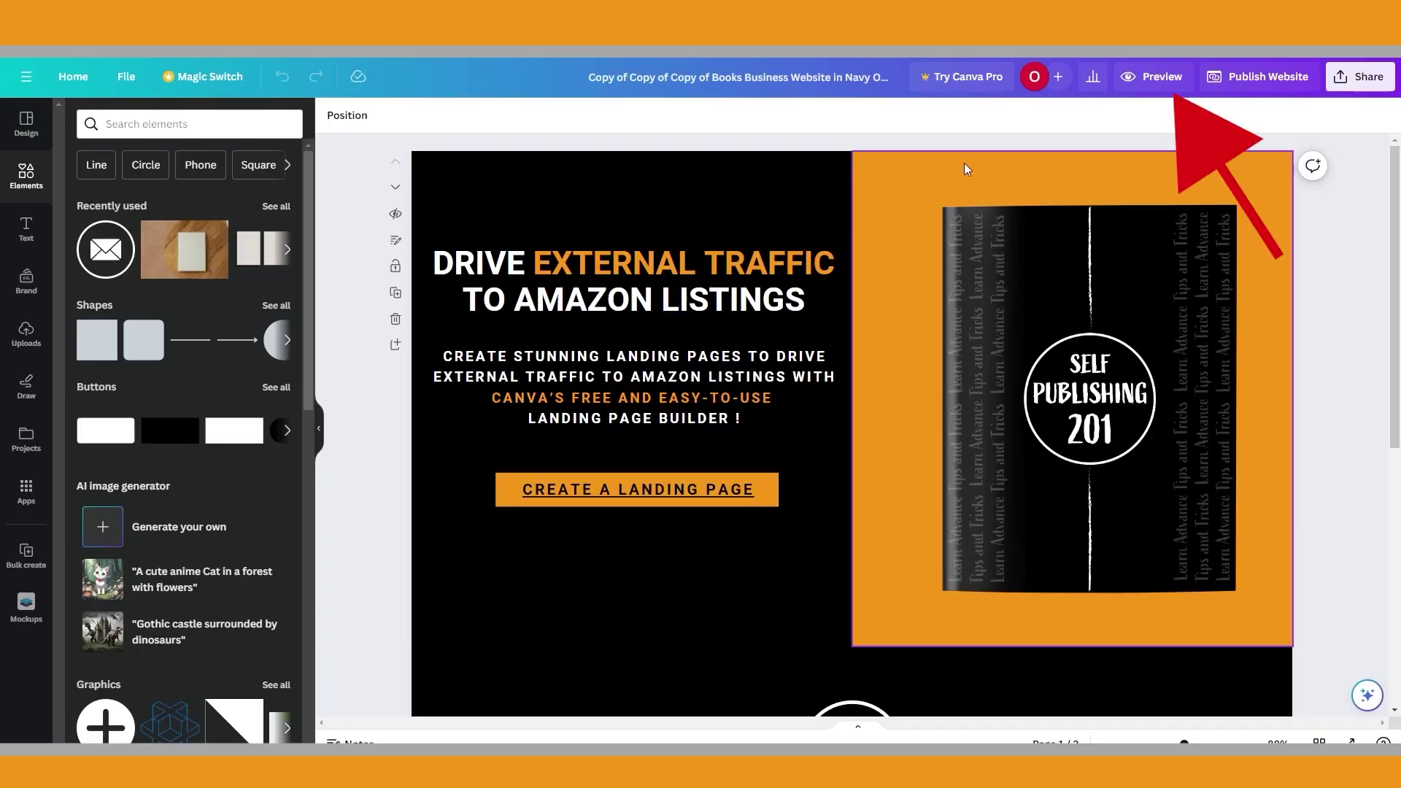
Preview the landing page on desktop and mobile, then open the Publish Website settings
{"action": "left_click", "coordinate": [1149, 77]}
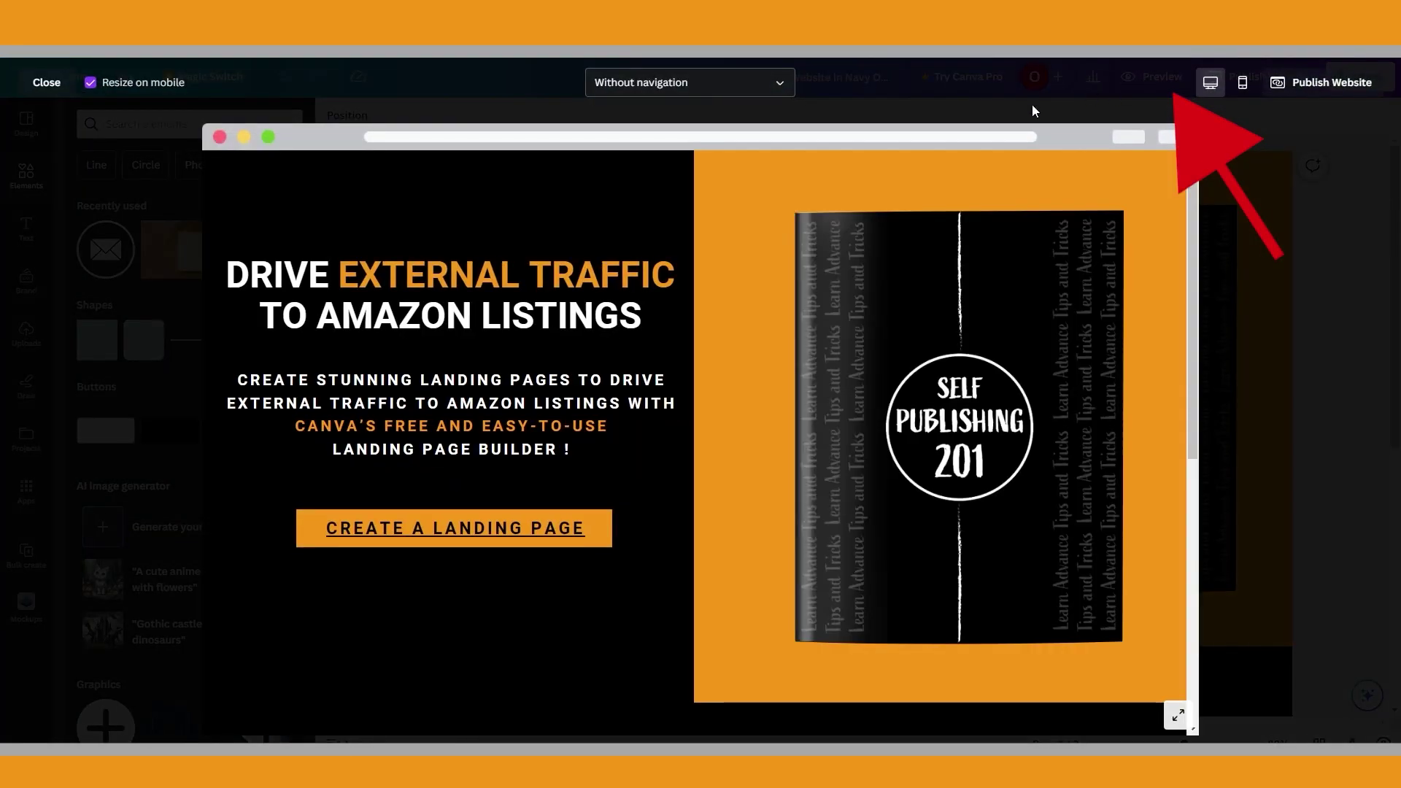
{"action": "scroll", "coordinate": [978, 376], "scroll_direction": "down", "scroll_amount": 3}
{"action": "scroll", "coordinate": [967, 379], "scroll_direction": "up", "scroll_amount": 2}
{"action": "left_click", "coordinate": [1241, 82]}
{"action": "scroll", "coordinate": [677, 268], "scroll_direction": "down", "scroll_amount": 5}
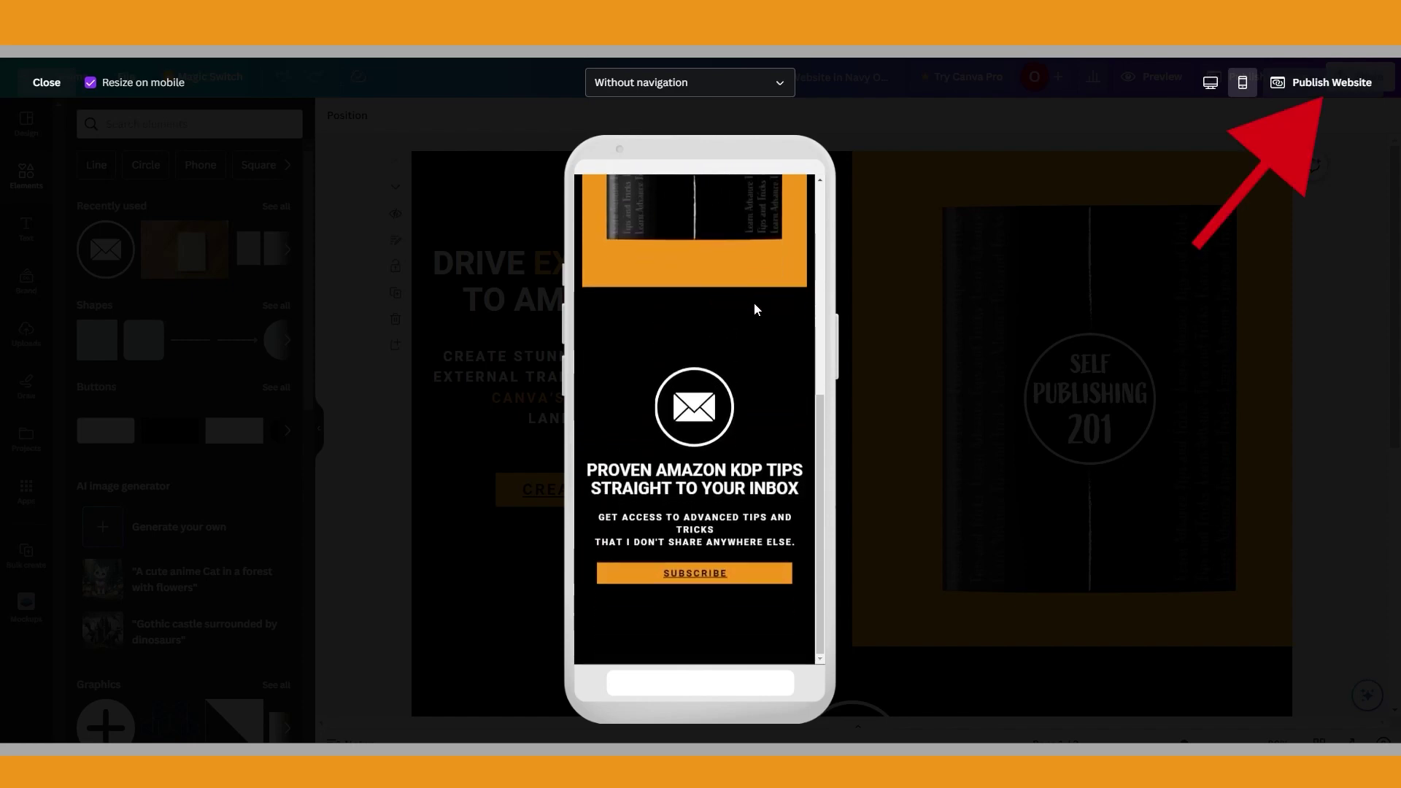
{"action": "left_click", "coordinate": [1333, 82]}
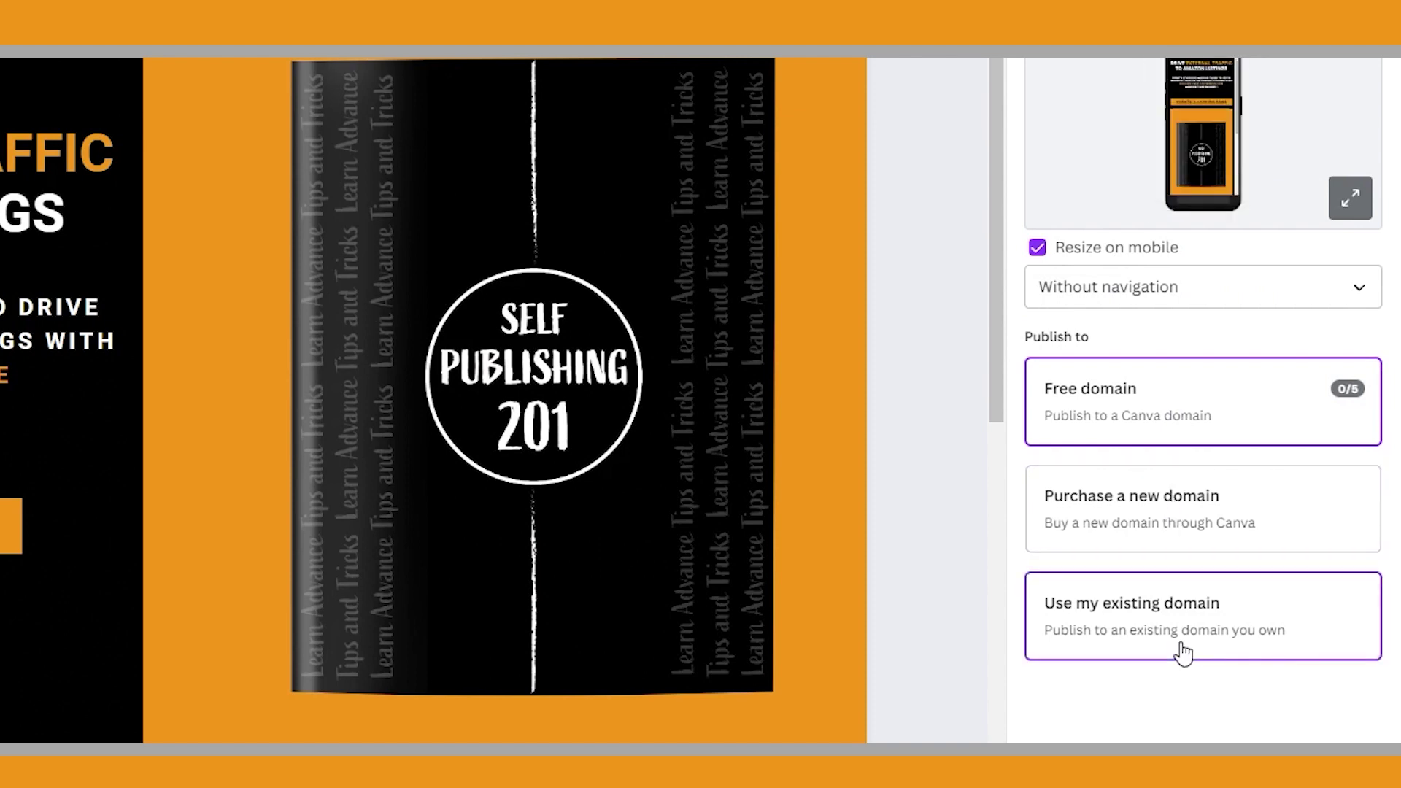
{"action": "mouse_move", "coordinate": [1353, 401]}
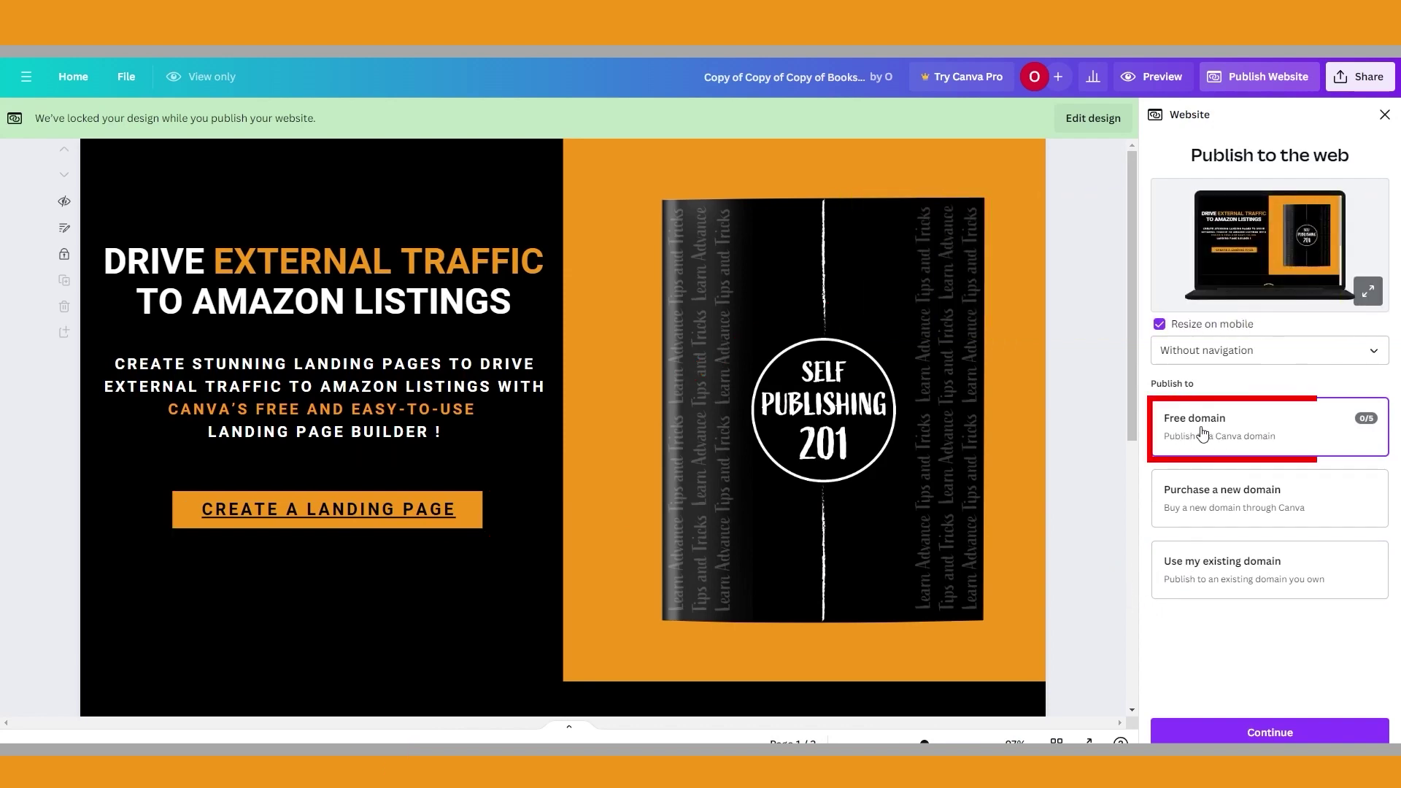
Publish the site on the free domain with page URL 'newsletter' and a pasted page description
{"action": "left_click", "coordinate": [1270, 732]}
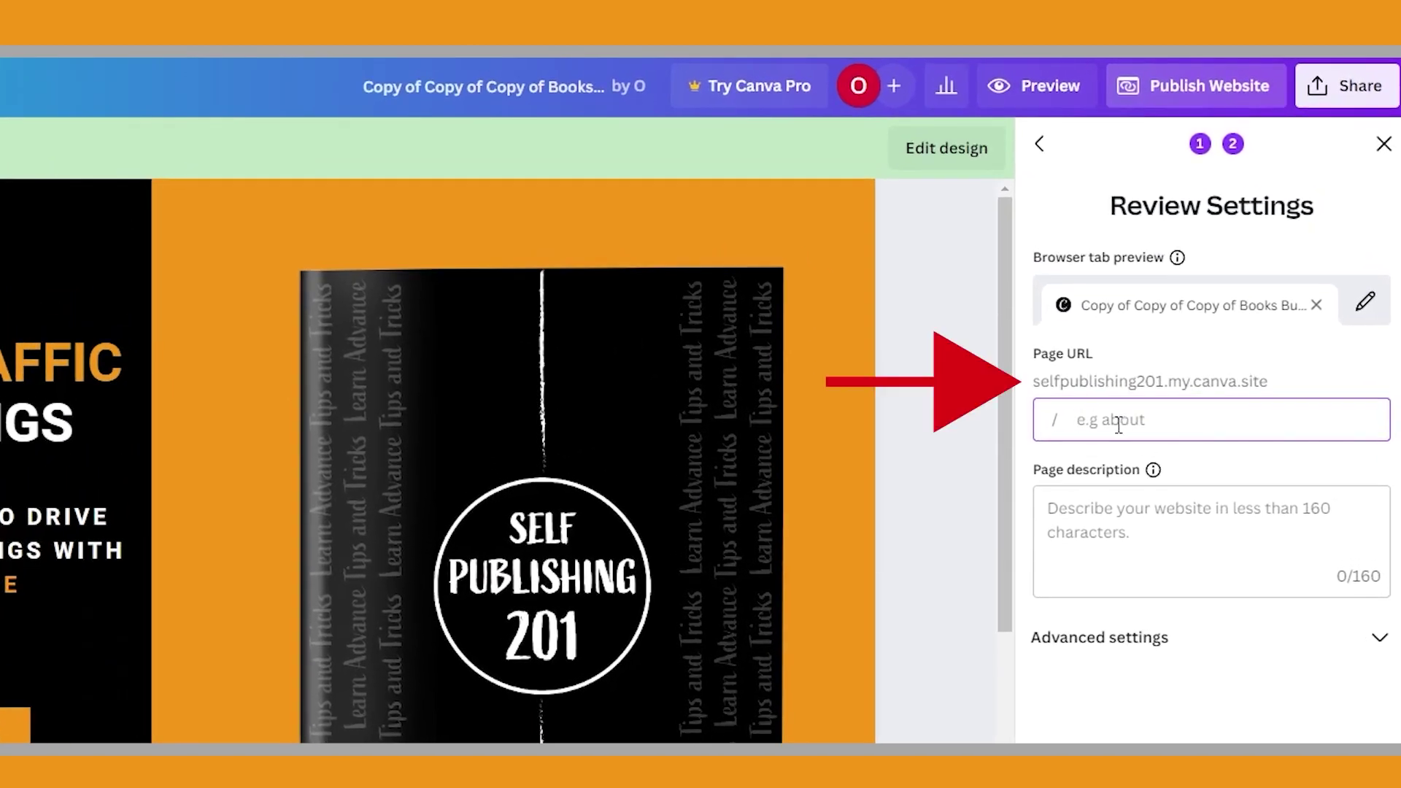
{"action": "type", "text": "news"}
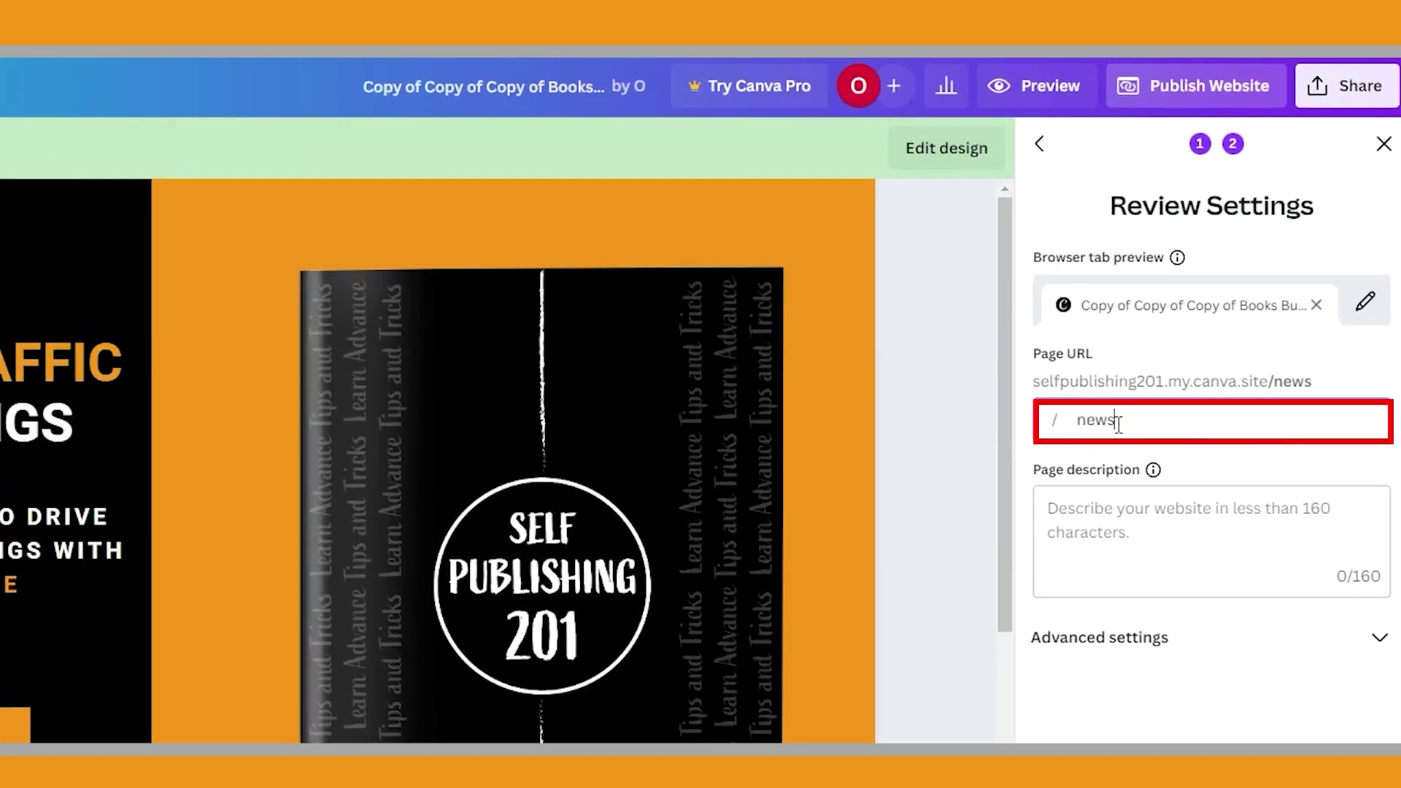
{"action": "type", "text": "letter"}
{"action": "left_click", "coordinate": [1139, 503]}
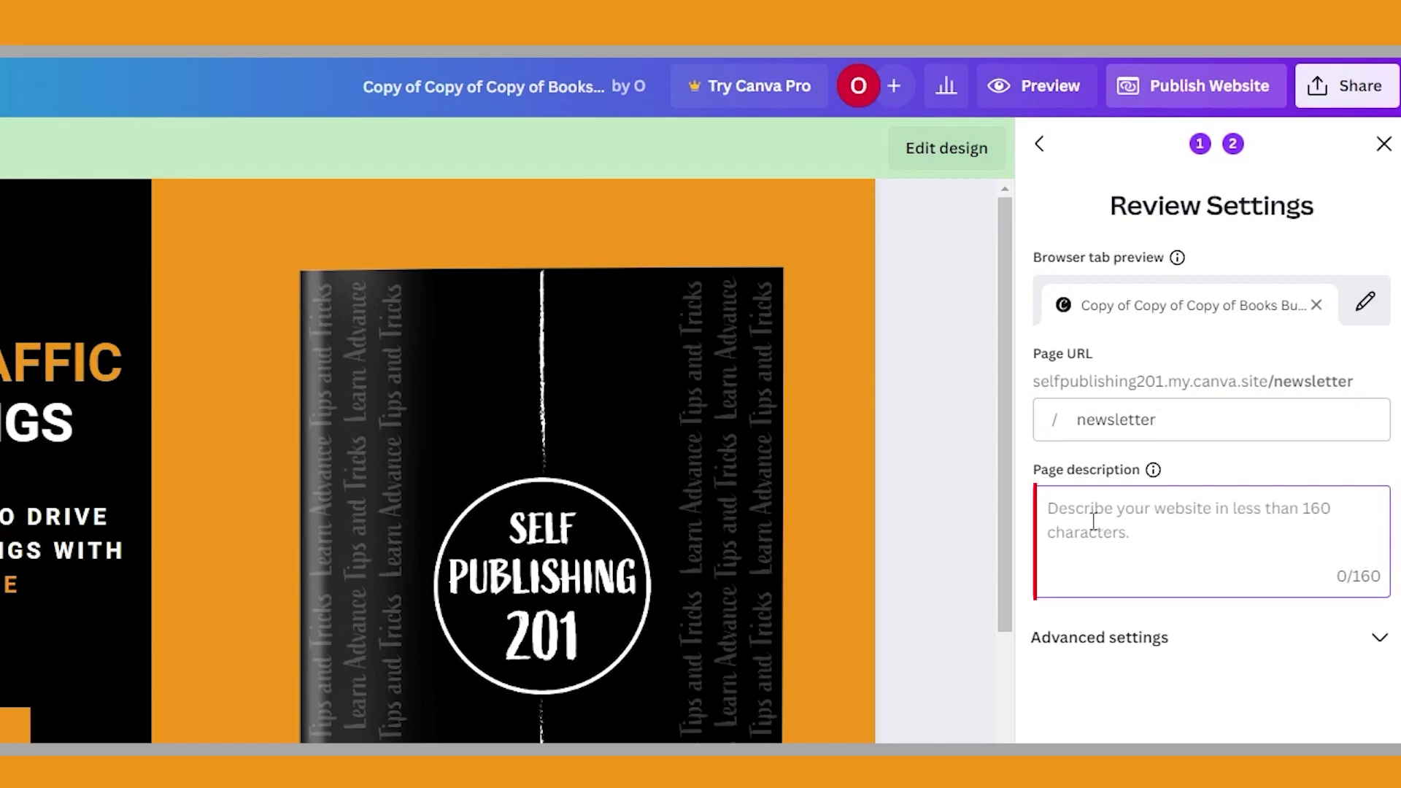
{"action": "key", "text": "ctrl+v"}
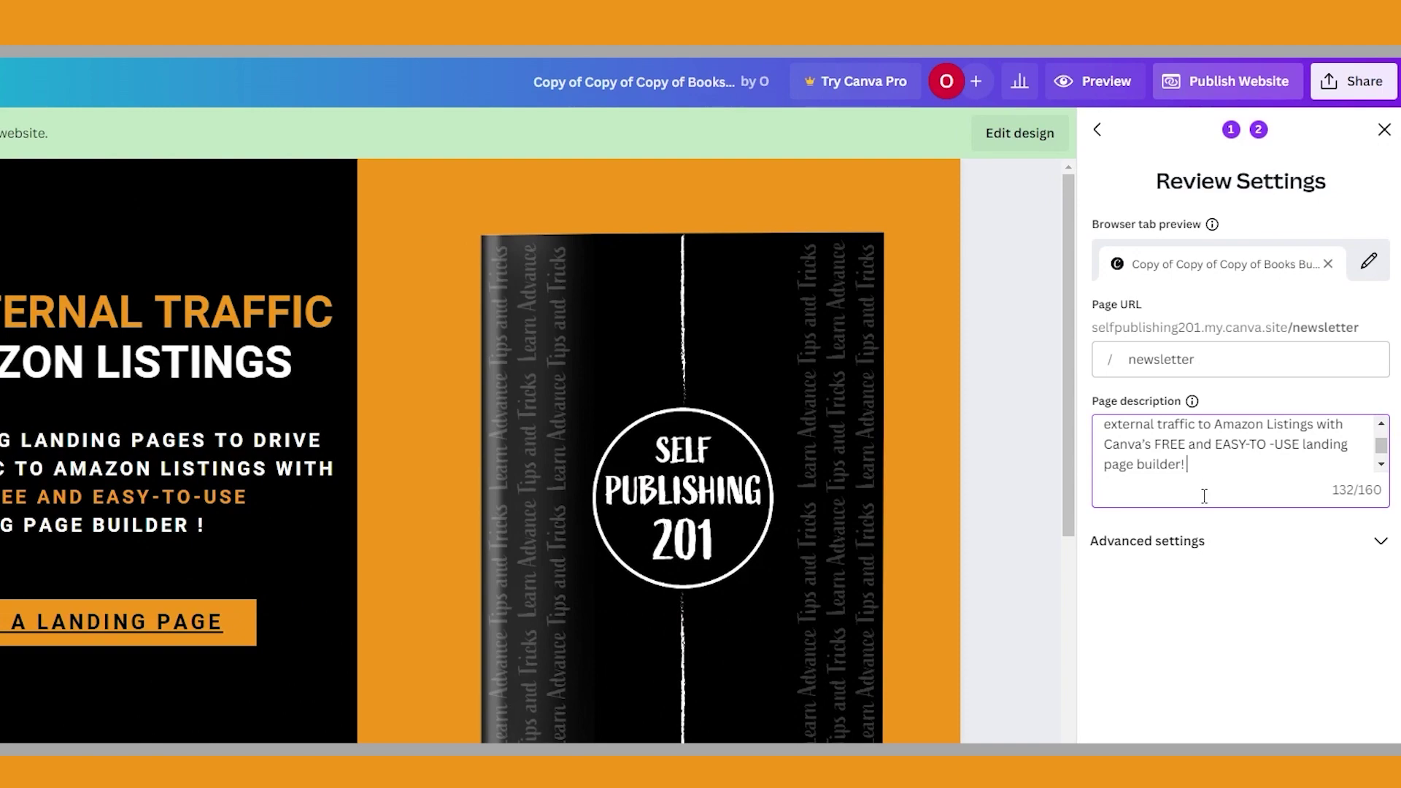
{"action": "left_click", "coordinate": [1374, 541]}
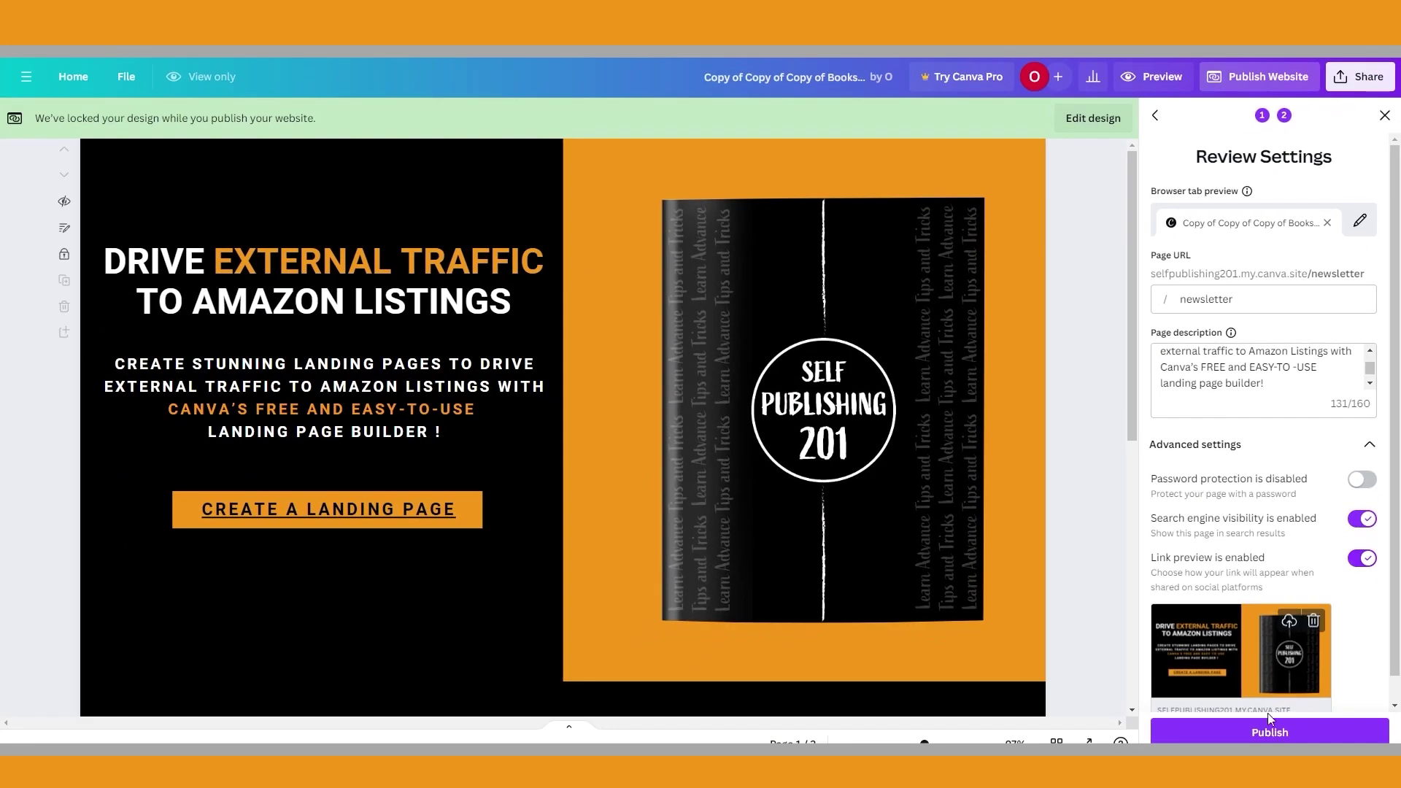
{"action": "left_click", "coordinate": [1284, 733]}
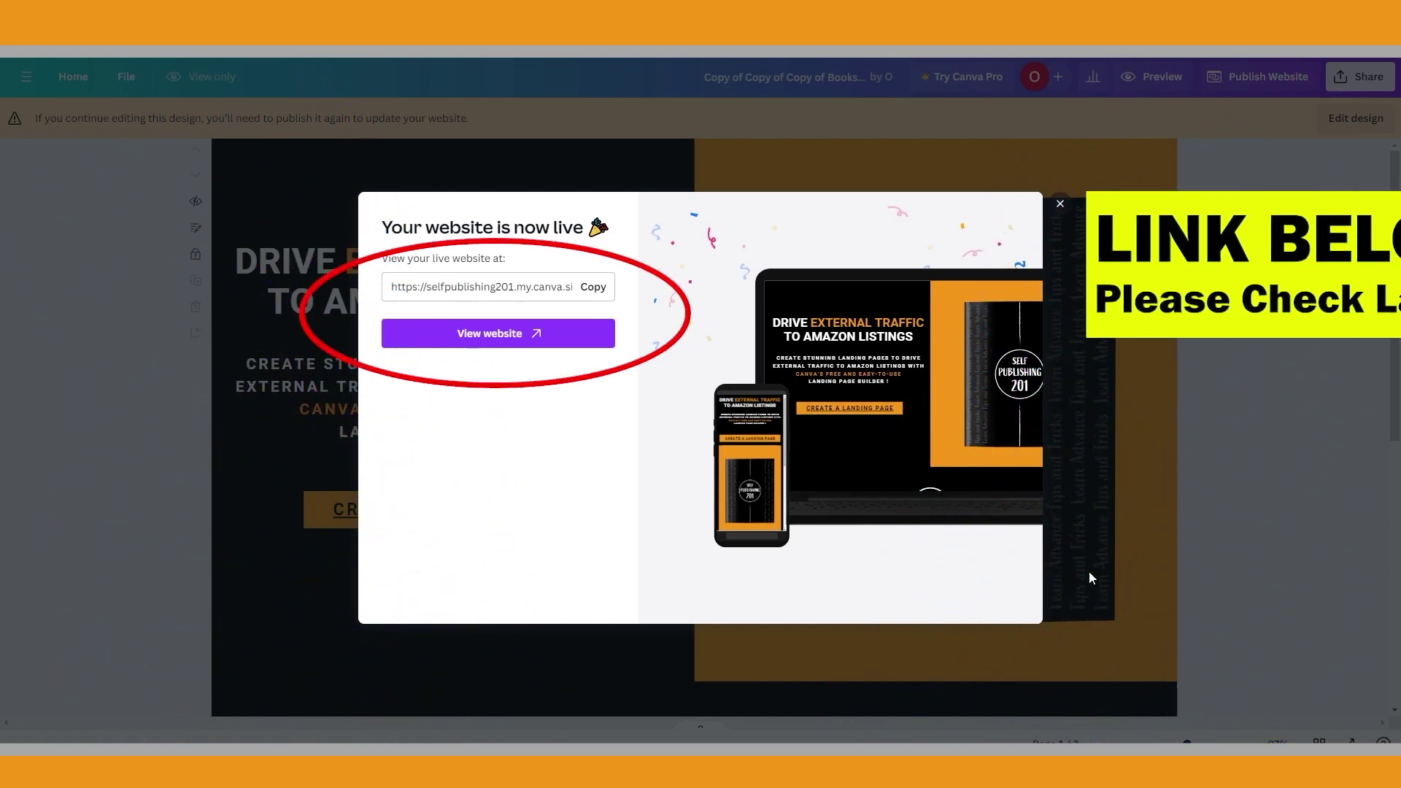
View the live website and scroll down to its SUBSCRIBE newsletter section
{"action": "left_click", "coordinate": [506, 334]}
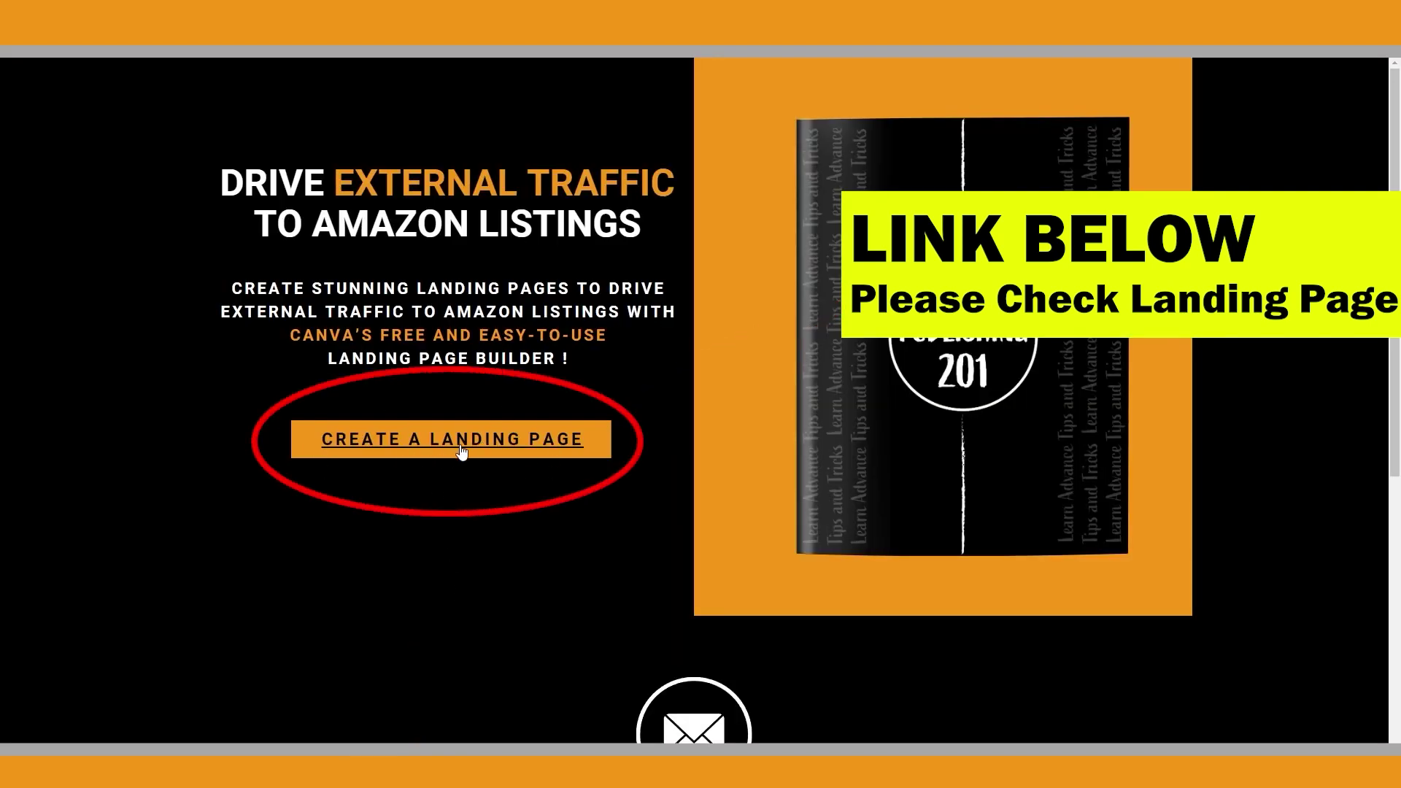
{"action": "scroll", "coordinate": [636, 462], "scroll_direction": "down", "scroll_amount": 6}
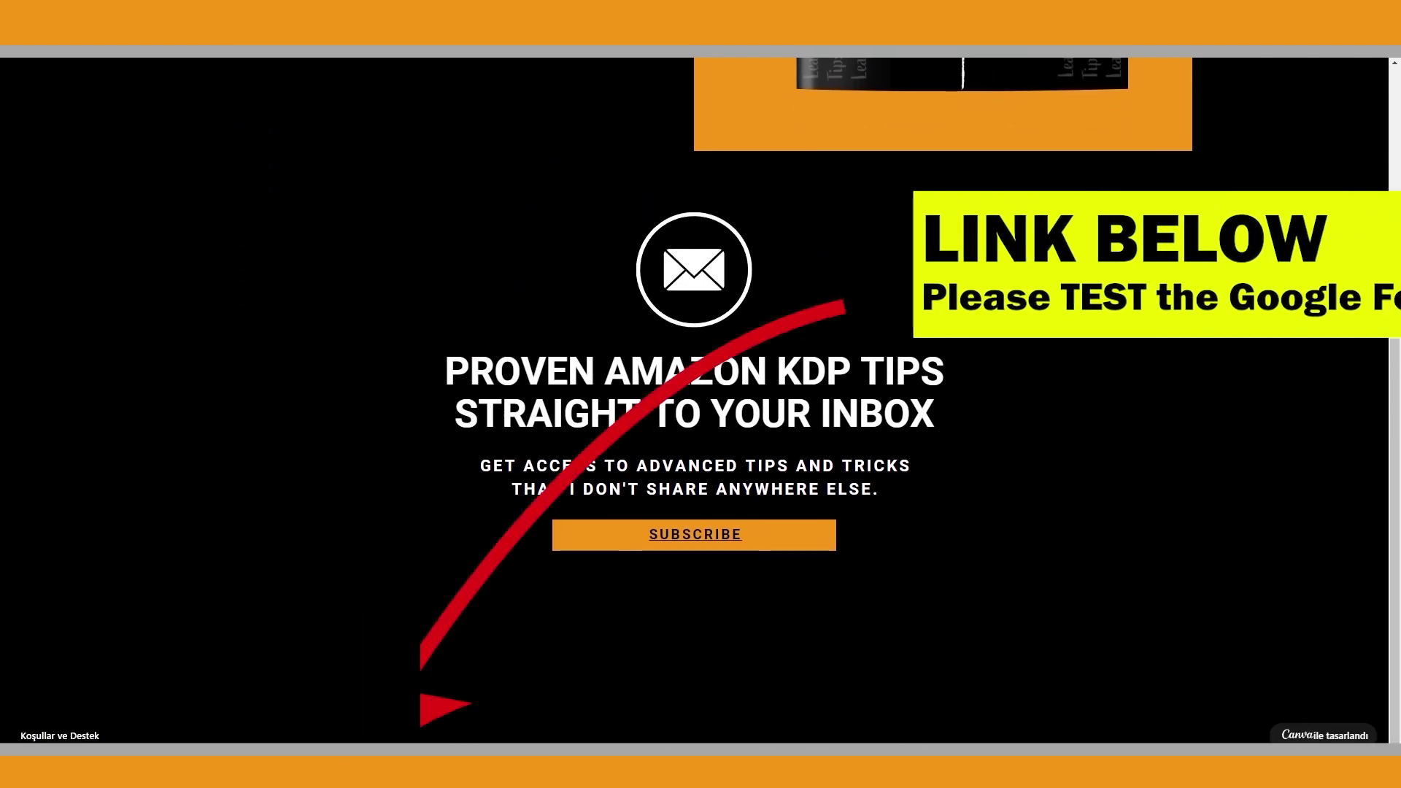